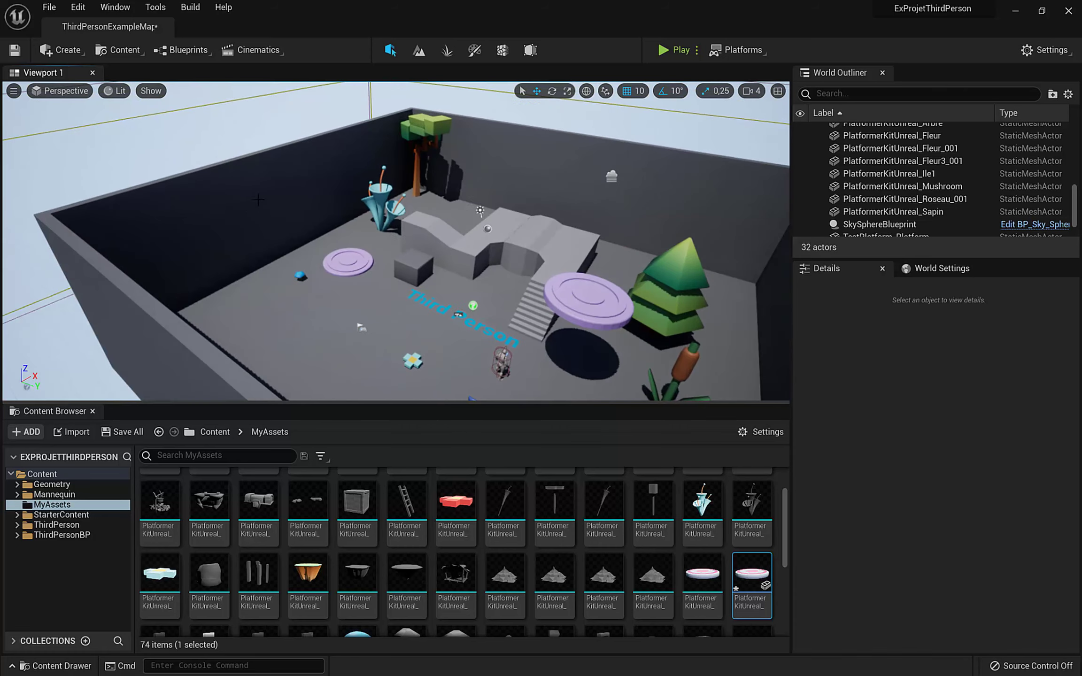
# Step: Play the level and run the character to the fir tree, jumping up against its branches to test its collision
pyautogui.moveTo(572, 212); pyautogui.dragTo(525, 217, button='right')
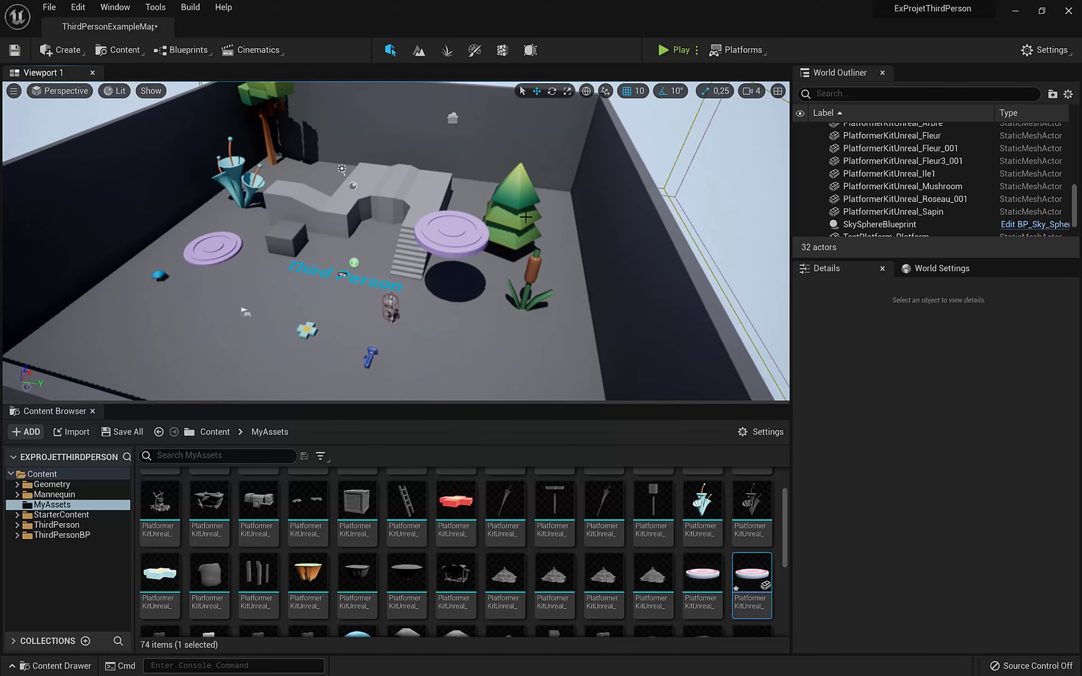
pyautogui.keyDown('alt'); pyautogui.moveTo(499, 217); pyautogui.dragTo(431, 230); pyautogui.keyUp('alt')
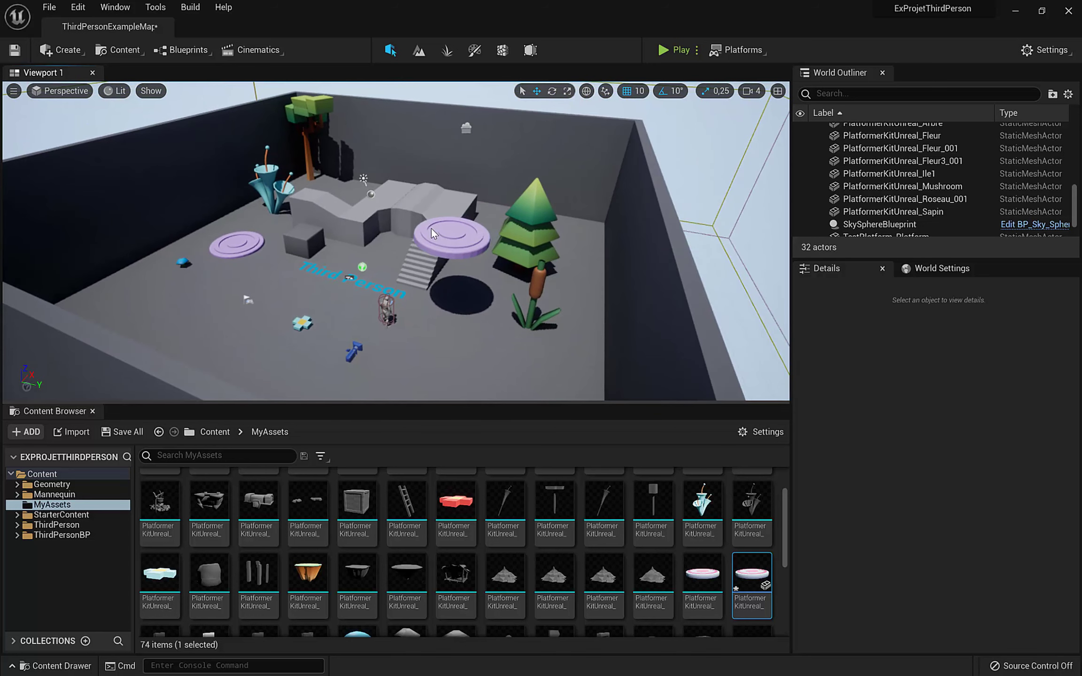
pyautogui.scroll(2, 406, 267)
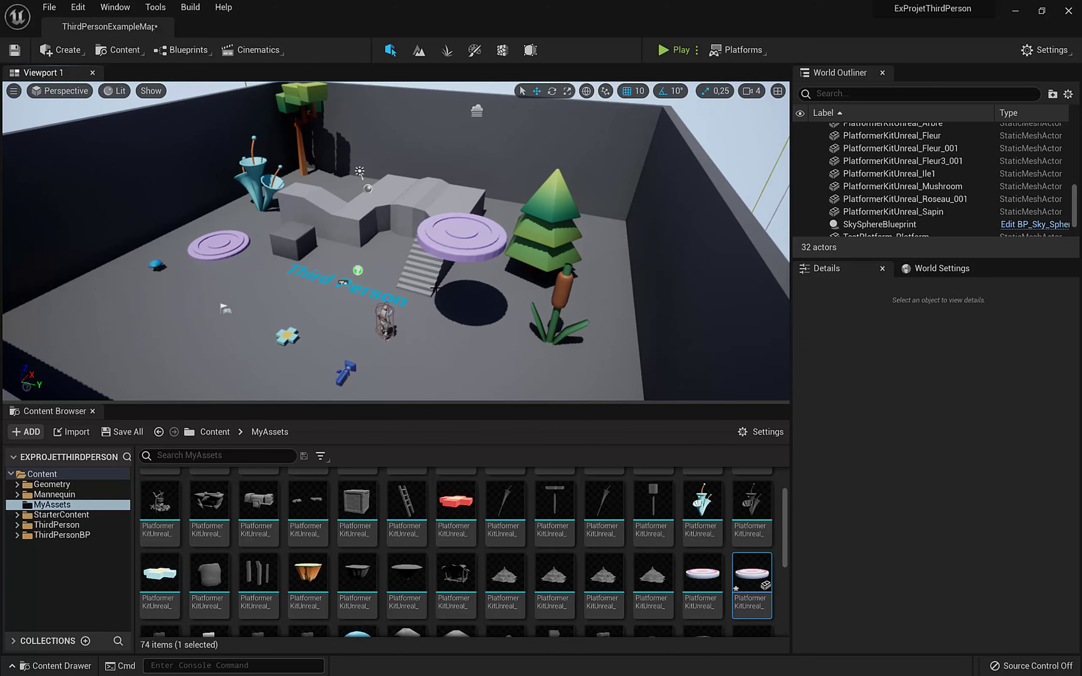
pyautogui.moveTo(435, 287)
pyautogui.keyDown('alt'); pyautogui.mouseDown()
pyautogui.moveTo(421, 286)
pyautogui.moveTo(474, 282)
pyautogui.moveTo(439, 283)
pyautogui.mouseUp(); pyautogui.keyUp('alt')
pyautogui.scroll(3, 400, 286)
pyautogui.moveTo(352, 300)
pyautogui.keyDown('alt'); pyautogui.mouseDown()
pyautogui.moveTo(392, 270)
pyautogui.moveTo(347, 292)
pyautogui.moveTo(359, 293)
pyautogui.mouseUp(); pyautogui.keyUp('alt')
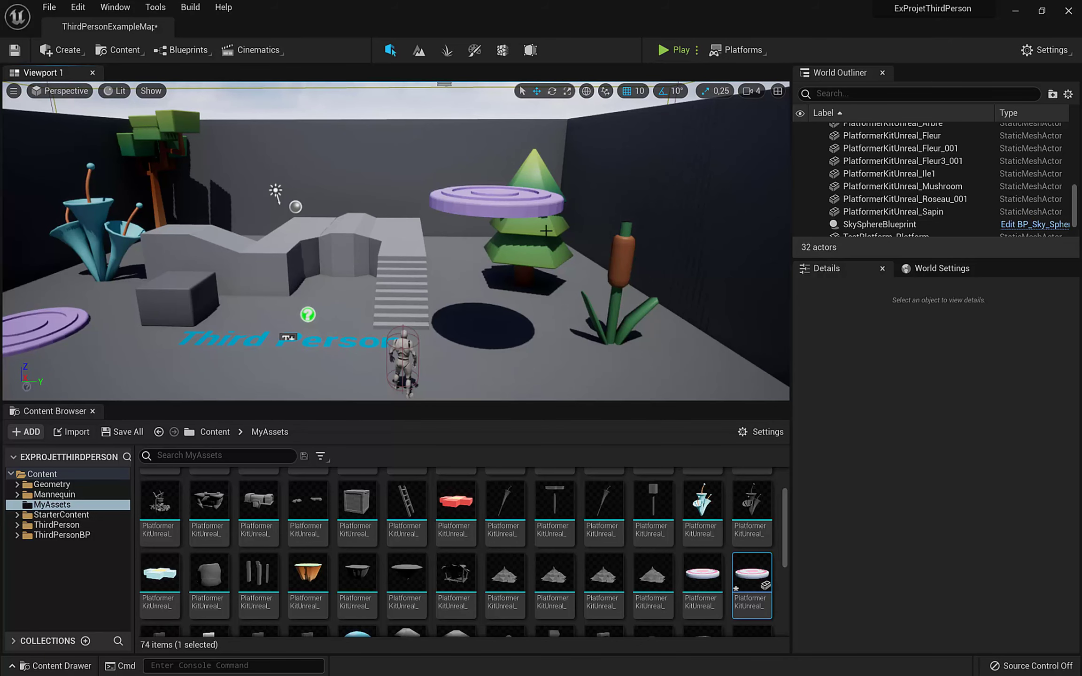
pyautogui.click(672, 55)
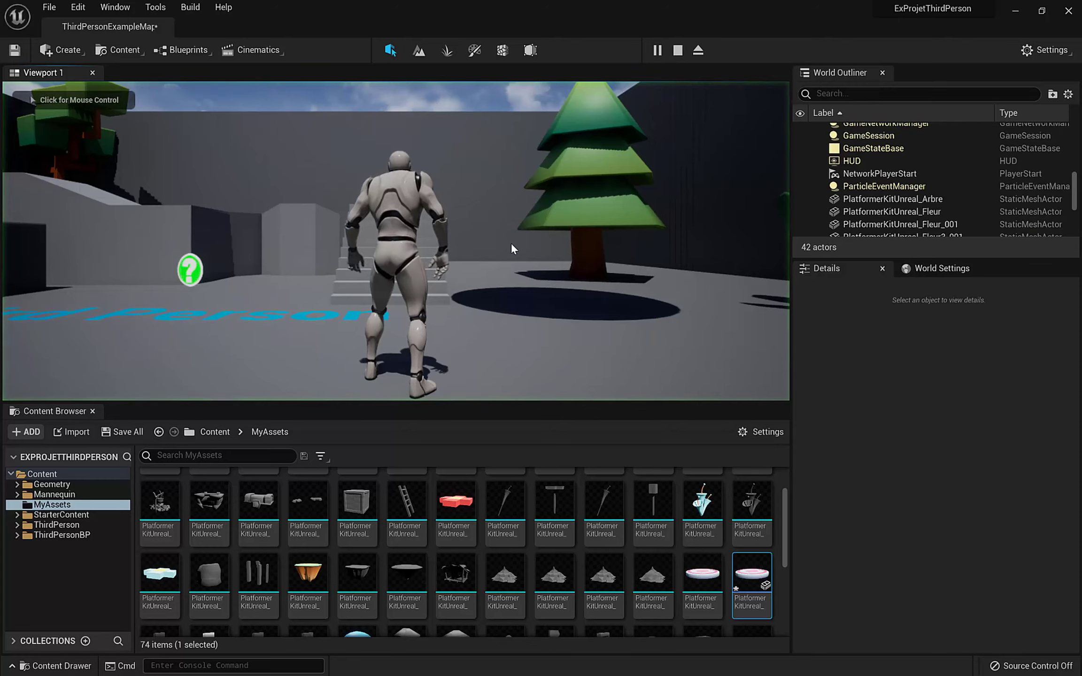
pyautogui.press('w')
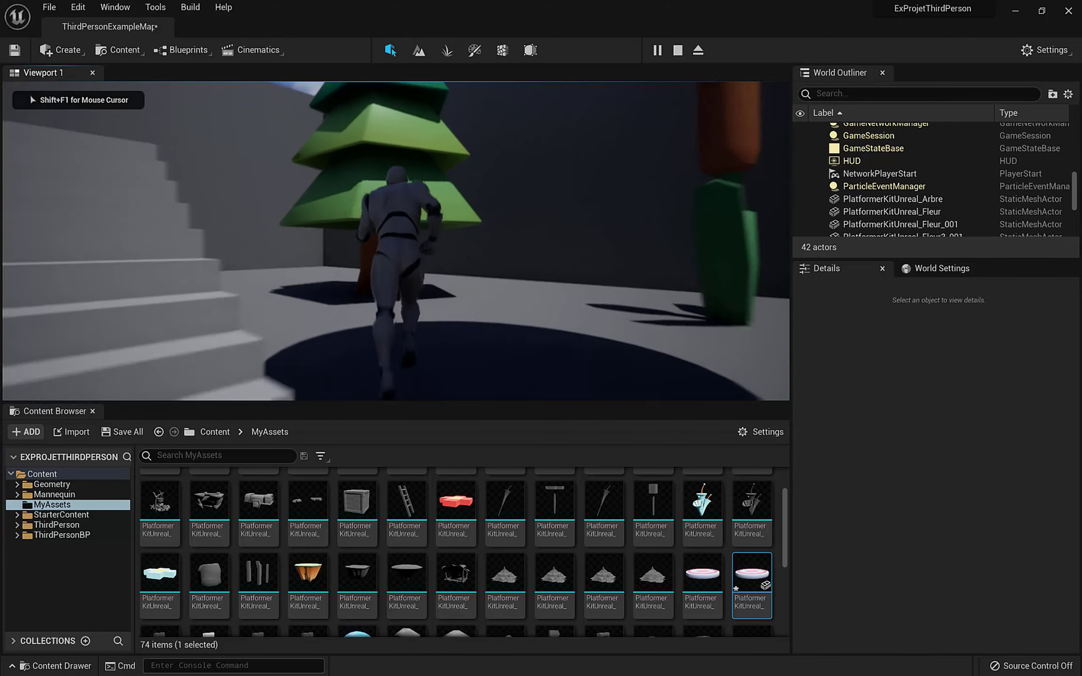
pyautogui.press('space')
pyautogui.press('w')
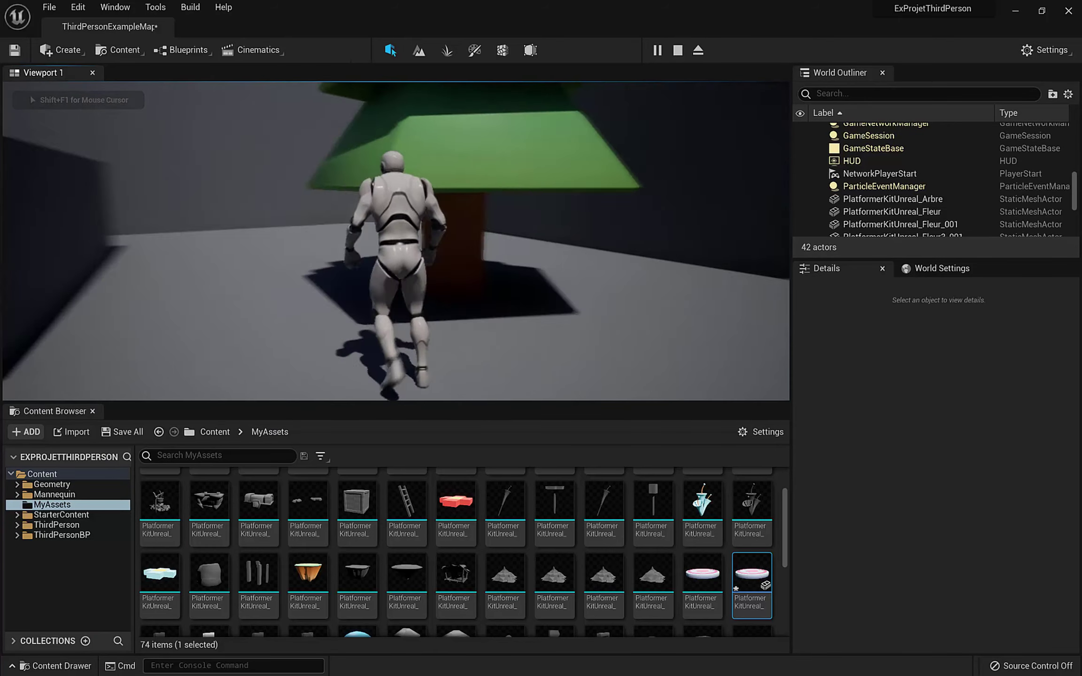
pyautogui.press('d')
pyautogui.press('w')
pyautogui.press('space')
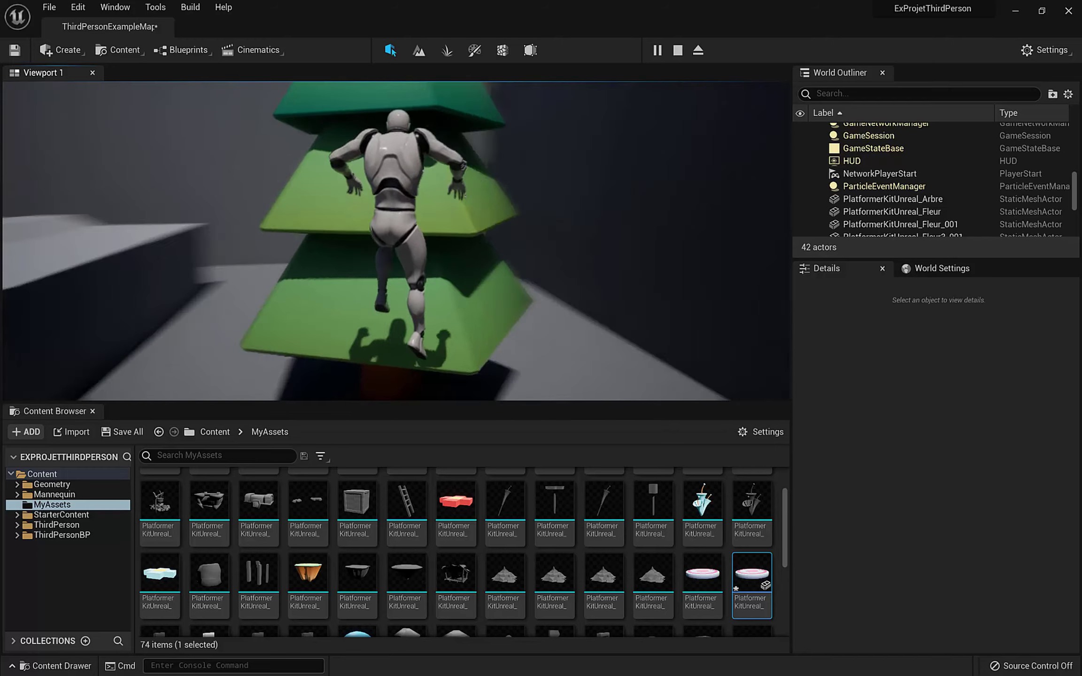
# Step: Run the character across the purple floor platform to the blue plant to test them, and end the play session
pyautogui.press('w')
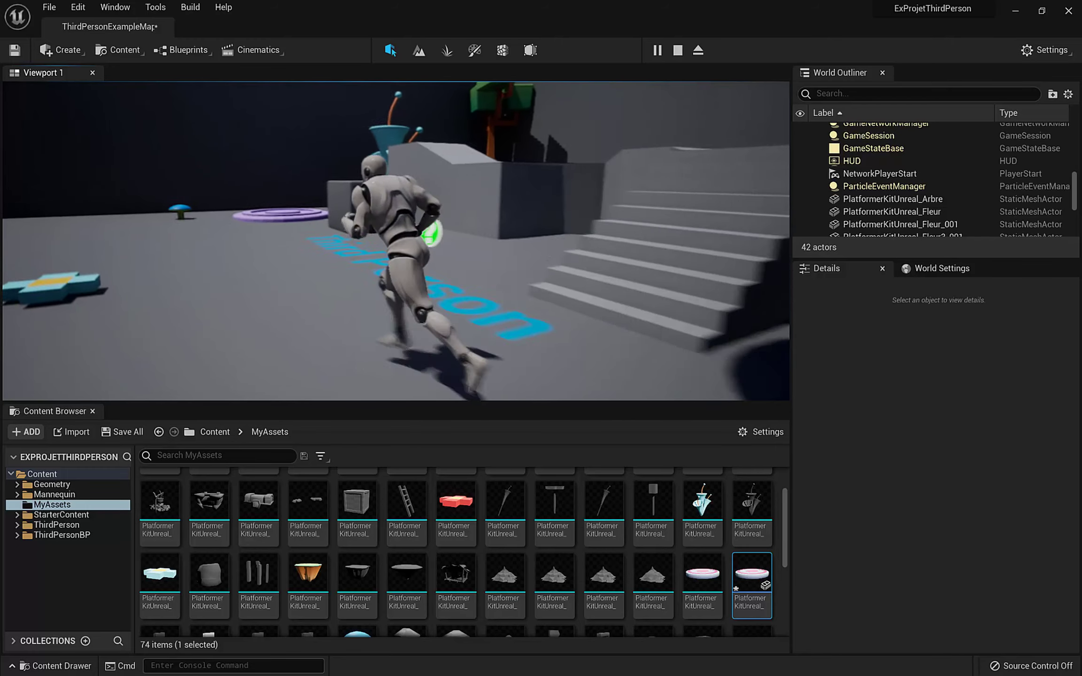
pyautogui.press('w')
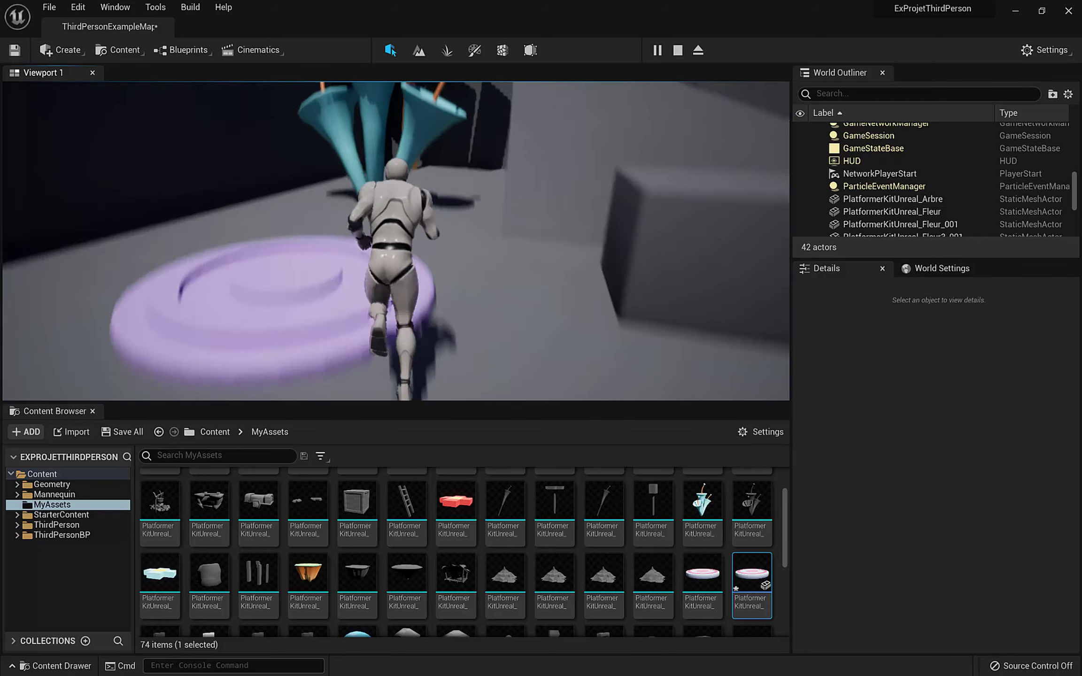
pyautogui.press('space')
pyautogui.press('s')
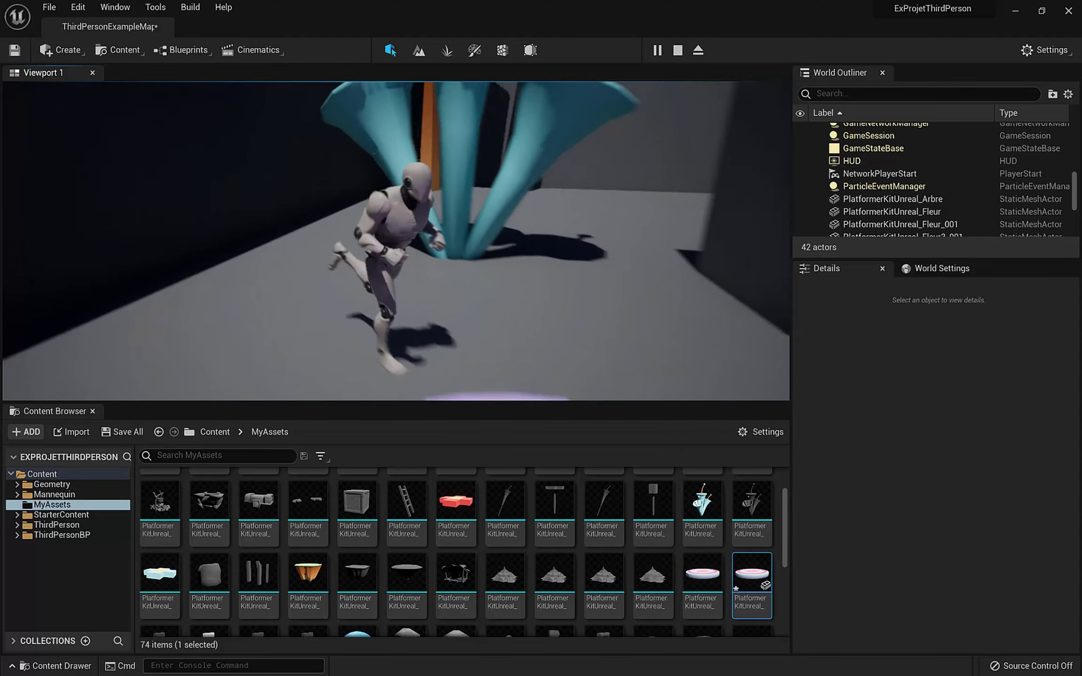
pyautogui.press('d')
pyautogui.press('w')
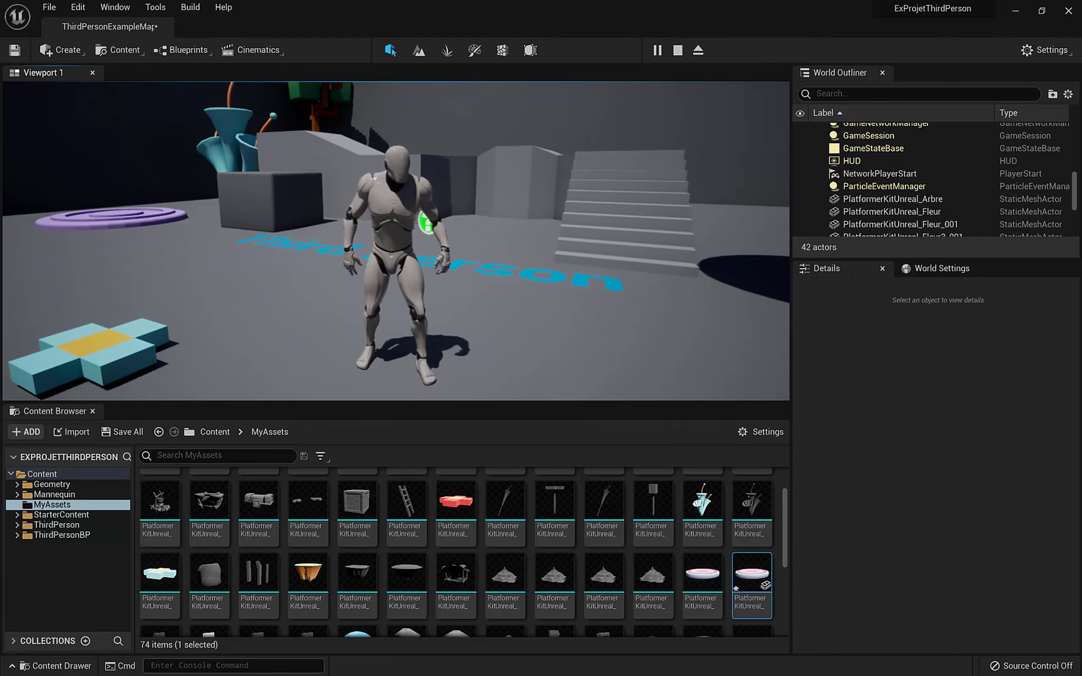
pyautogui.press('Escape')
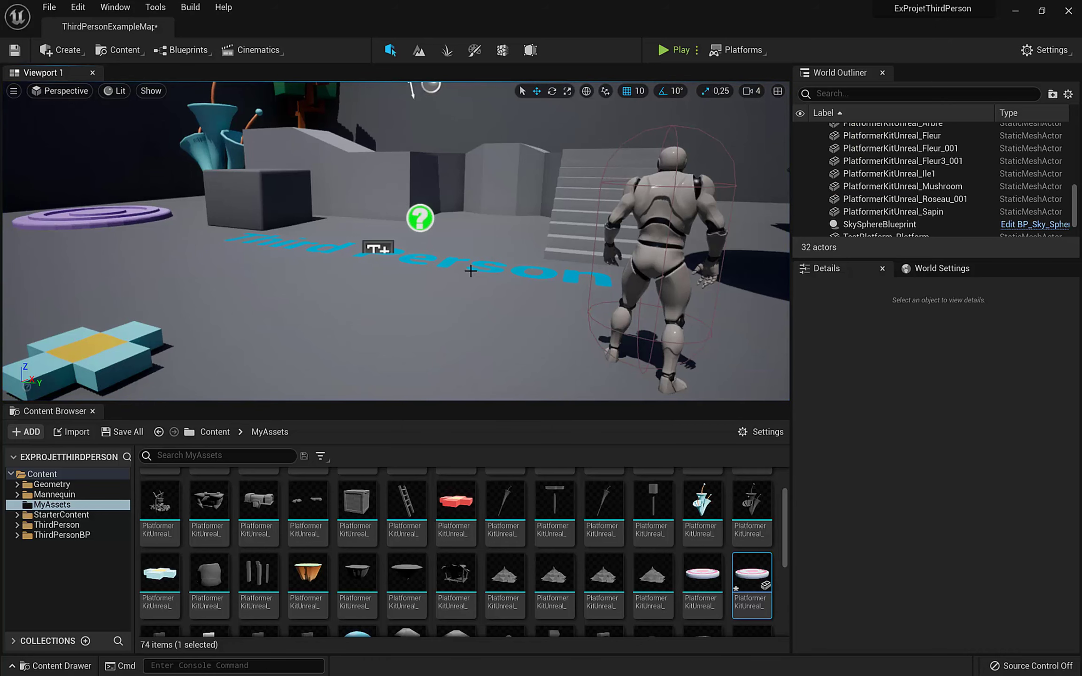
# Step: Place the PlatformerKitUnreal_MurPorteCle mesh from MyAssets behind the Third Person text, at location about -300, -20, 130
pyautogui.moveTo(489, 258); pyautogui.dragTo(512, 277, button='right')
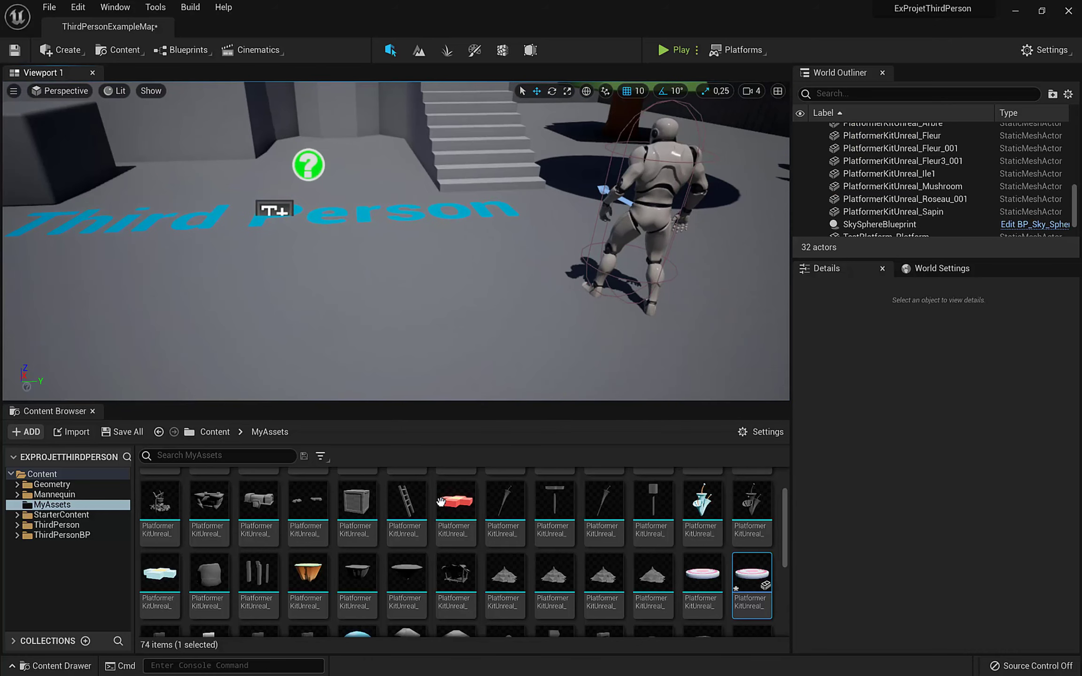
pyautogui.moveTo(533, 404); pyautogui.dragTo(574, 350)
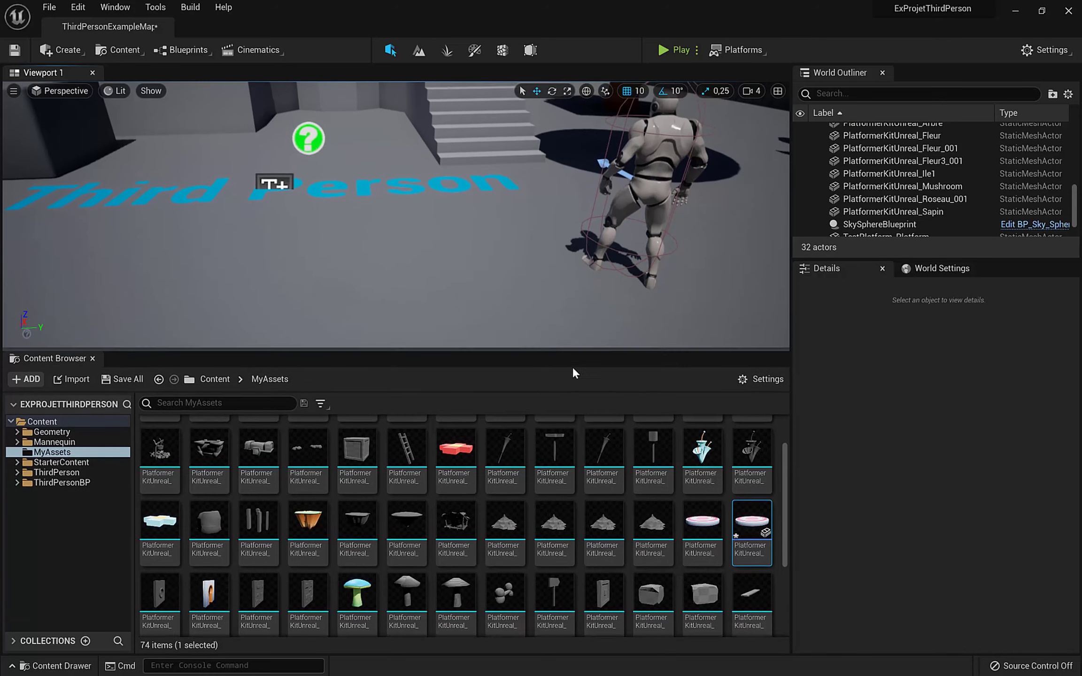
pyautogui.moveTo(785, 465); pyautogui.dragTo(780, 531)
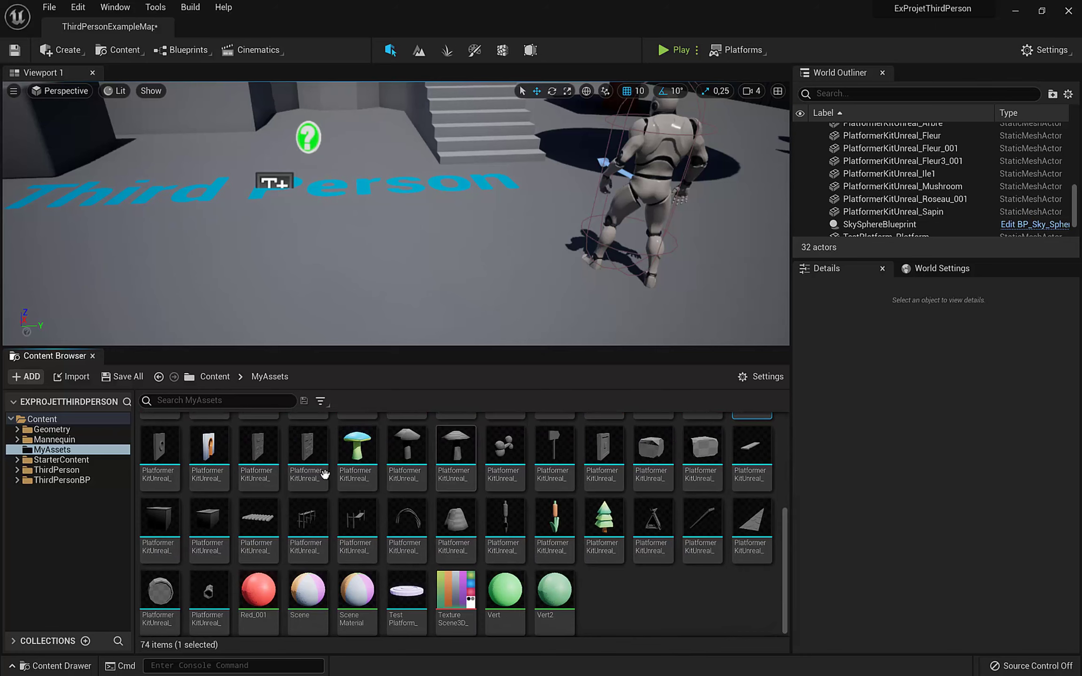
pyautogui.moveTo(215, 453); pyautogui.dragTo(320, 215)
pyautogui.moveTo(425, 259); pyautogui.dragTo(373, 295, button='right')
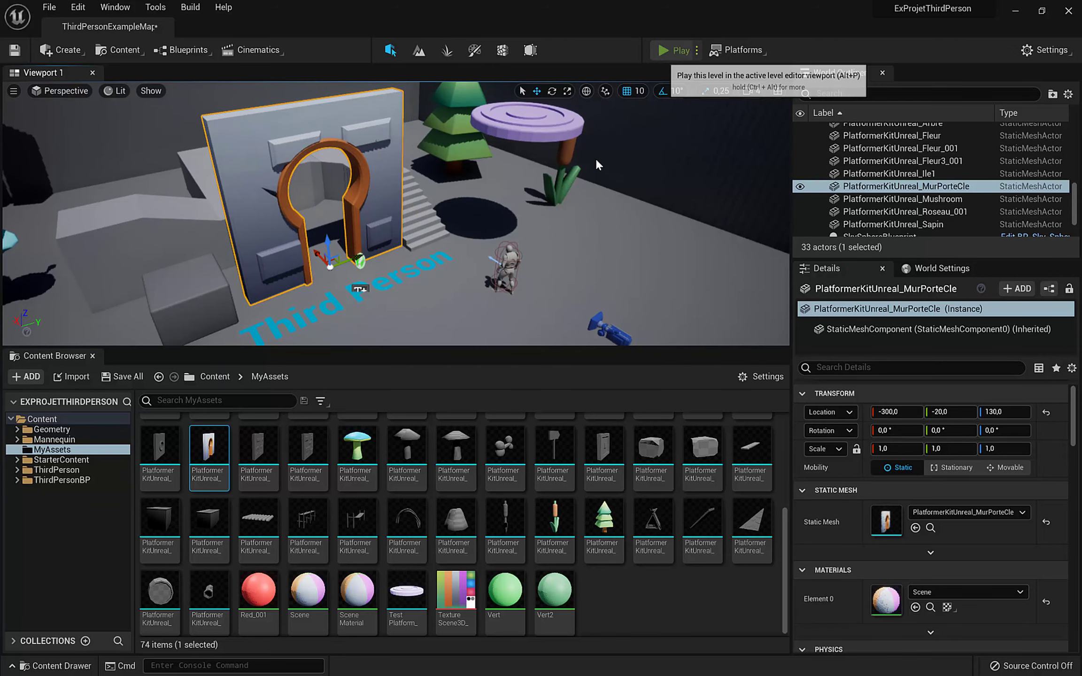
# Step: Play the level, try to walk and jump the character through the wall's keyhole opening, and end the play session
pyautogui.click(672, 49)
pyautogui.press('w')
pyautogui.press('space')
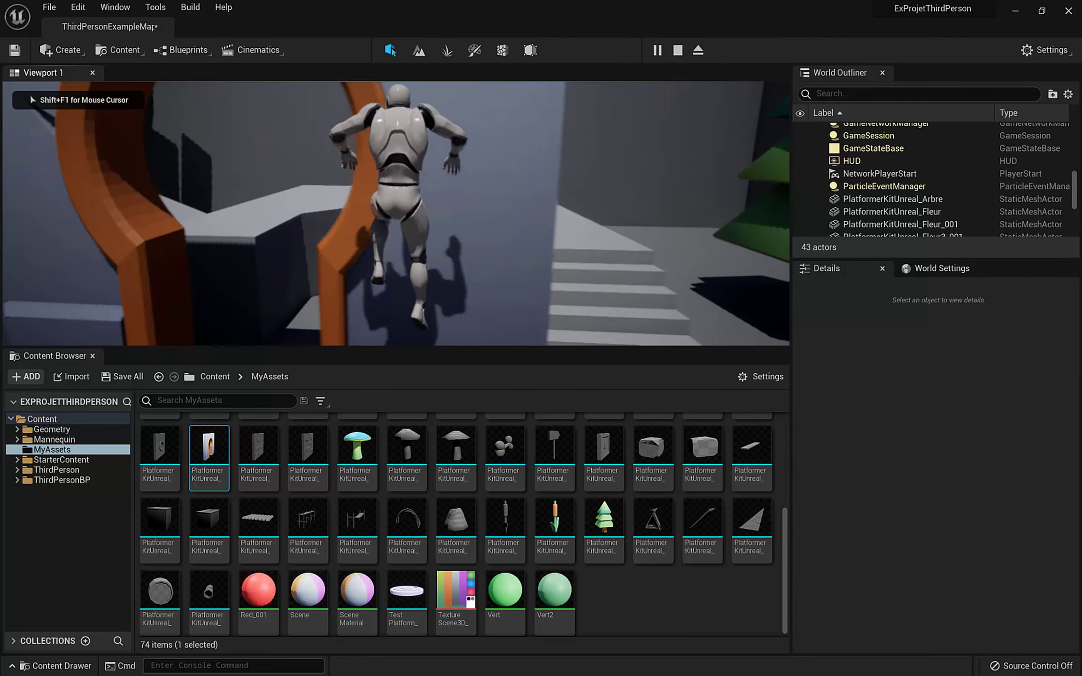
pyautogui.press('s')
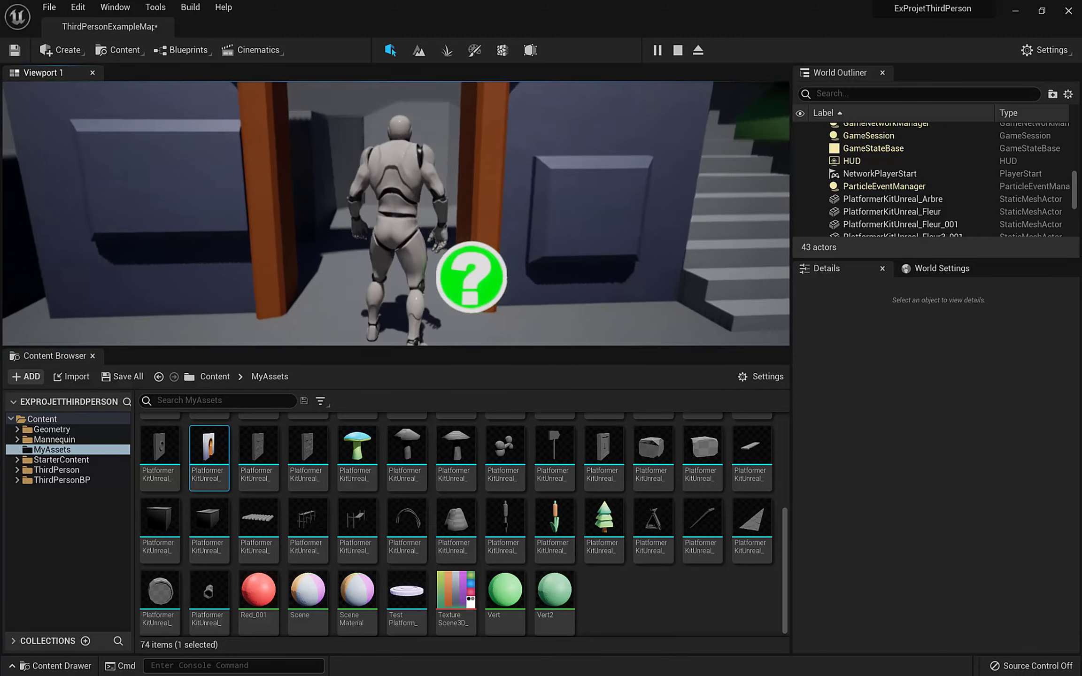
pyautogui.press('w')
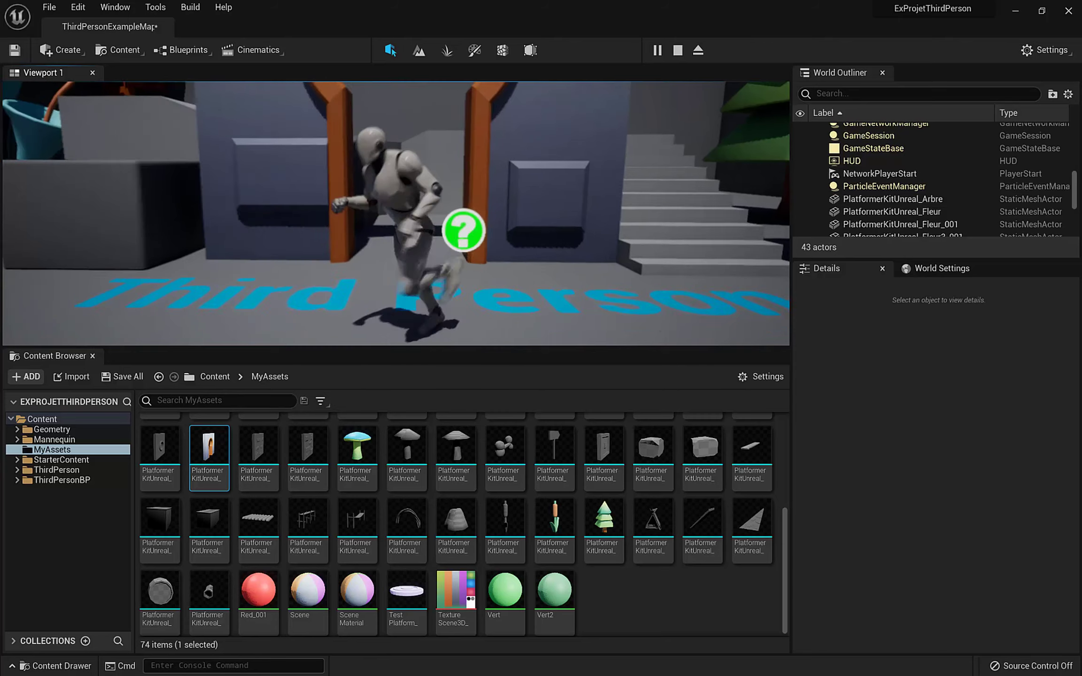
pyautogui.press('w')
pyautogui.press('s')
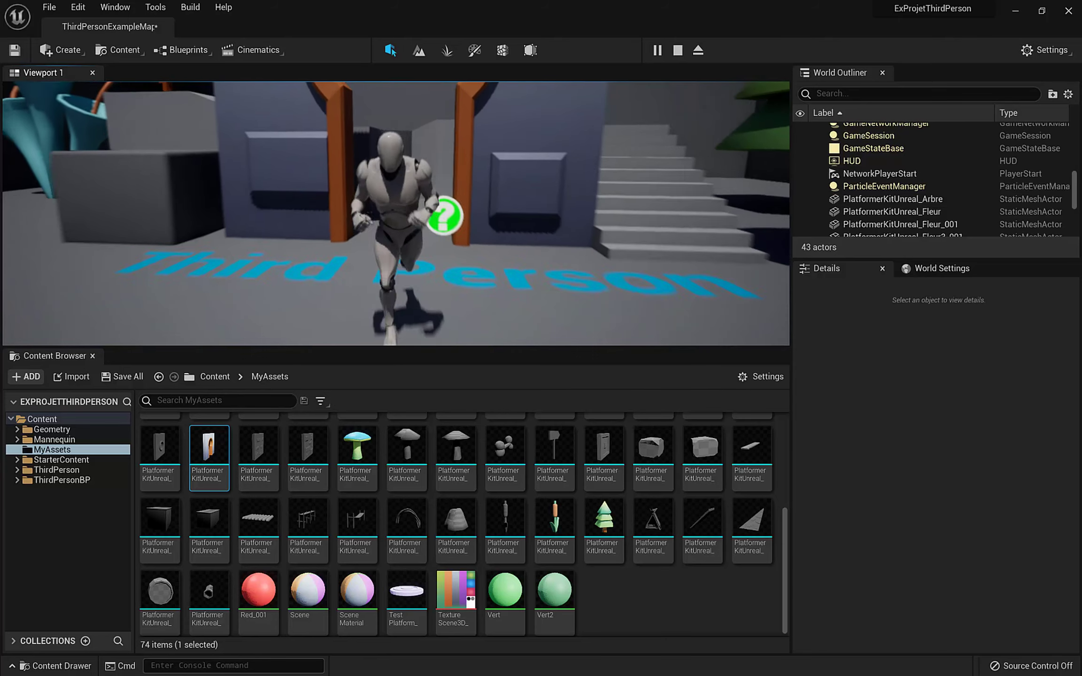
pyautogui.press('Escape')
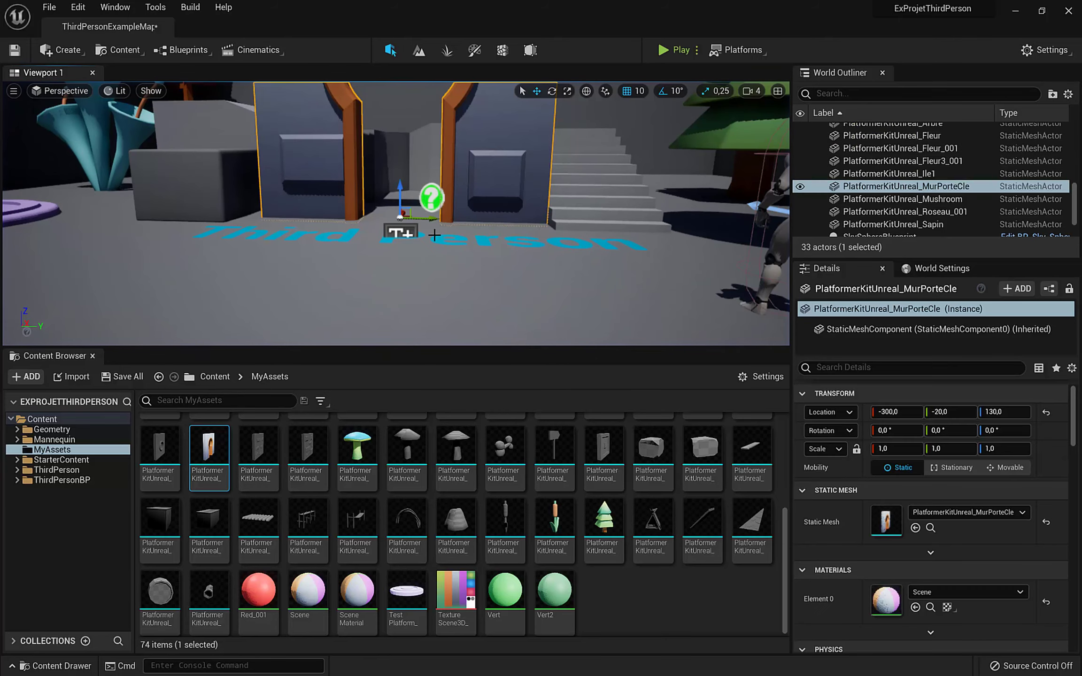
# Step: Duplicate the keyhole wall along the Y axis, placing the copy beside the original at about Y 840
pyautogui.moveTo(352, 252); pyautogui.dragTo(385, 239, button='right')
pyautogui.keyDown('alt'); pyautogui.moveTo(385, 240); pyautogui.dragTo(437, 237); pyautogui.keyUp('alt')
pyautogui.scroll(6, 436, 237)
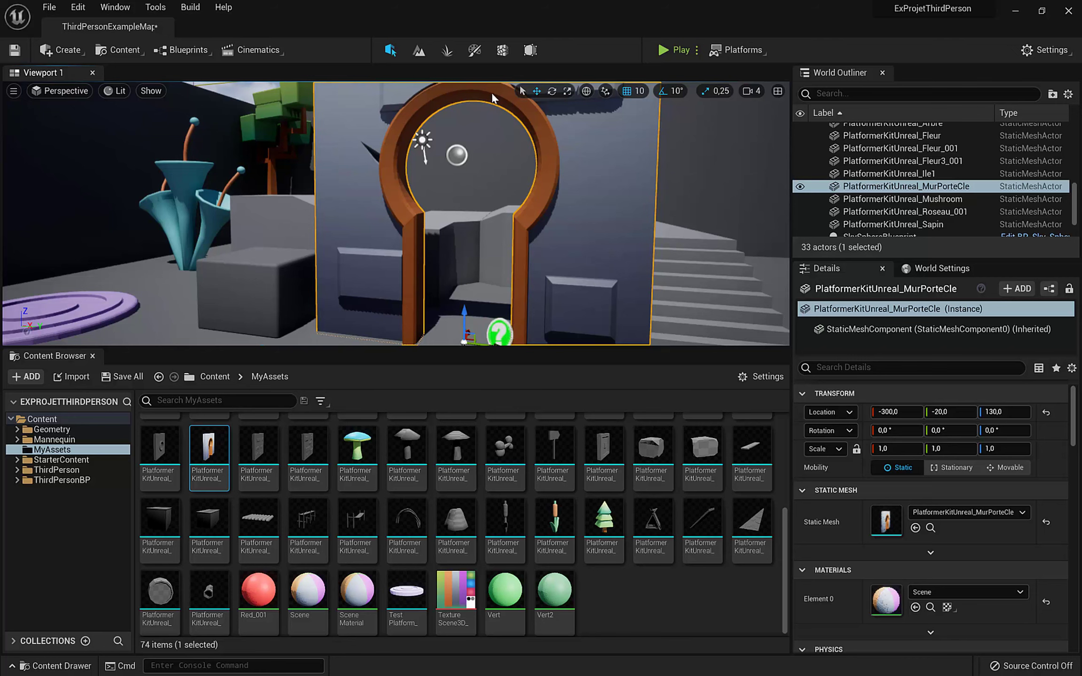
pyautogui.scroll(-5, 436, 237)
pyautogui.keyDown('alt'); pyautogui.moveTo(371, 223); pyautogui.dragTo(790, 233); pyautogui.keyUp('alt')
pyautogui.moveTo(788, 232); pyautogui.dragTo(827, 210, button='right')
pyautogui.press('s')
pyautogui.press('a')
pyautogui.moveTo(306, 136); pyautogui.dragTo(271, 138, button='right')
pyautogui.press('d')
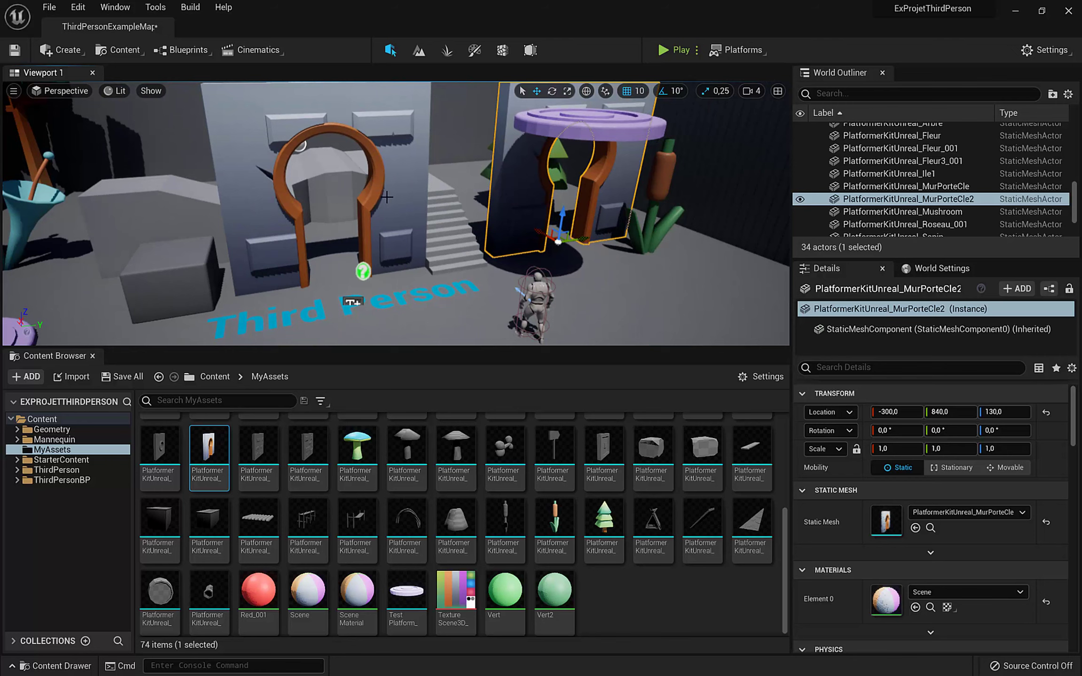
pyautogui.moveTo(534, 242); pyautogui.dragTo(493, 223, button='right')
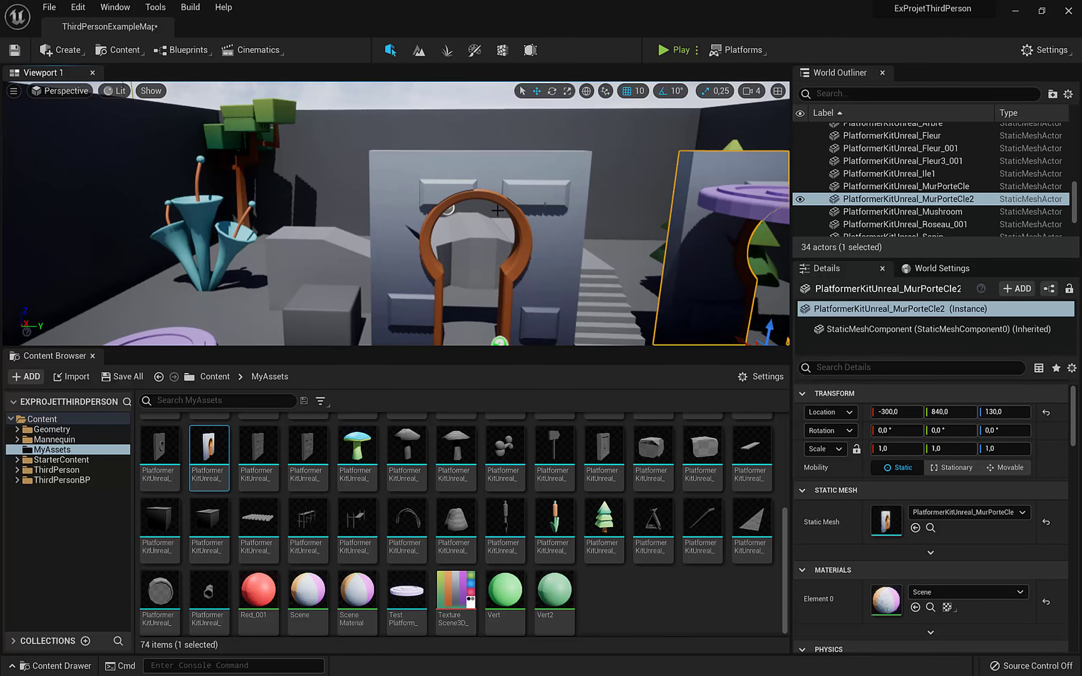
pyautogui.moveTo(466, 284); pyautogui.dragTo(479, 296, button='right')
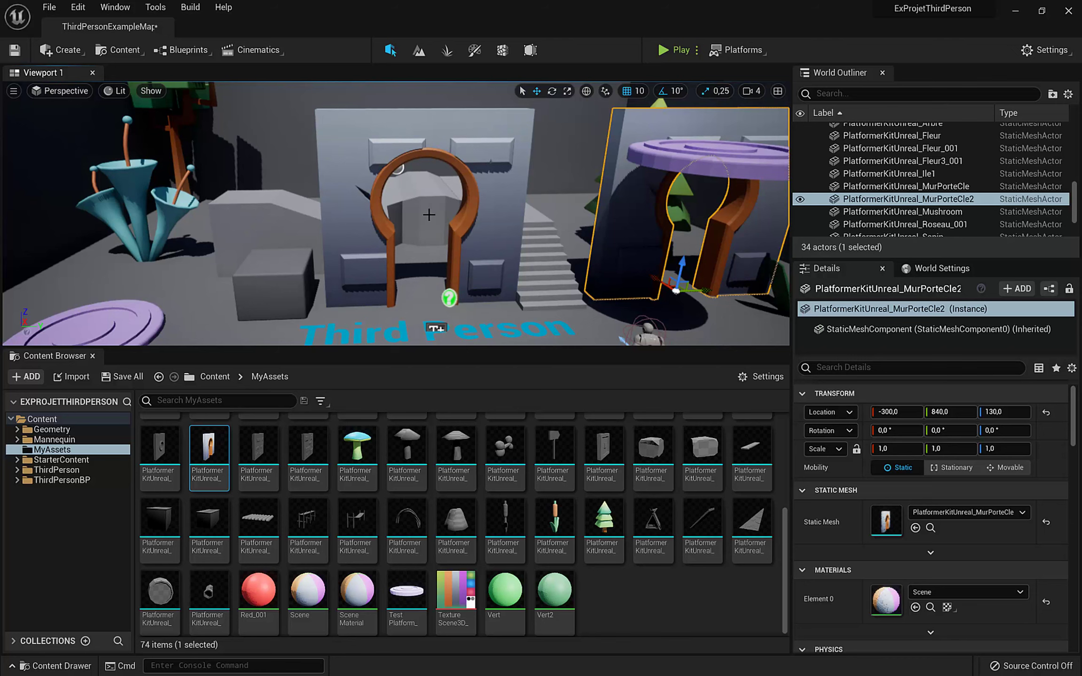
# Step: Open the original keyhole wall's PlatformerKitUnreal_MurPorteCle asset in the Static Mesh Editor, with the whole wall in view
pyautogui.click(508, 292)
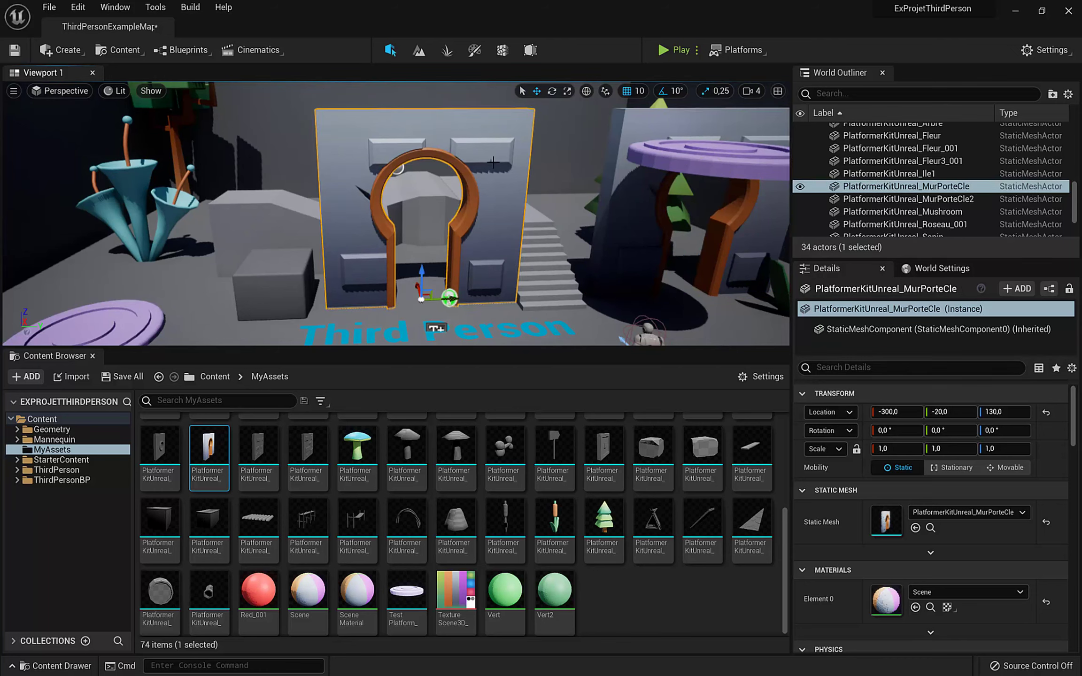
pyautogui.moveTo(213, 454)
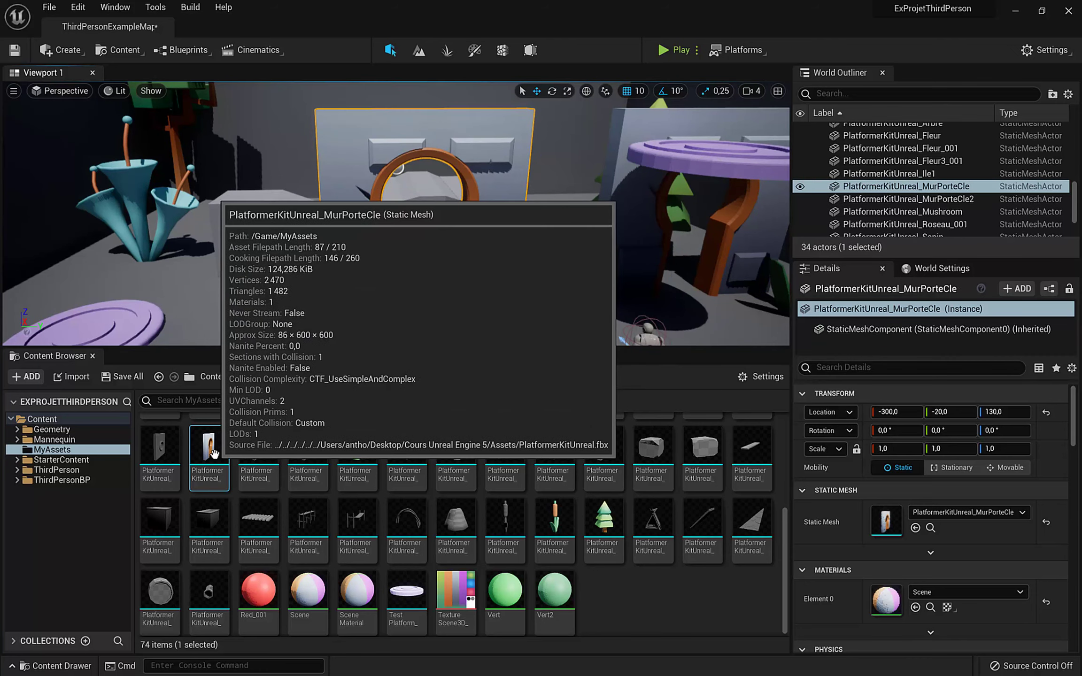
pyautogui.doubleClick(213, 453)
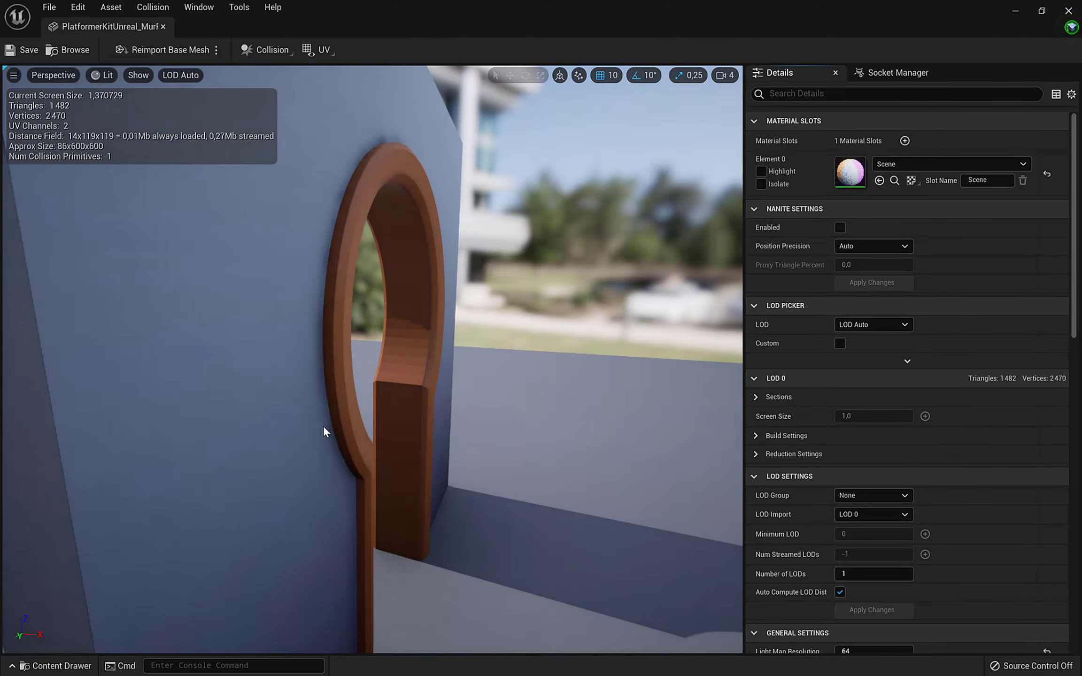
pyautogui.moveTo(508, 399); pyautogui.dragTo(301, 399)
pyautogui.scroll(-6, 508, 399)
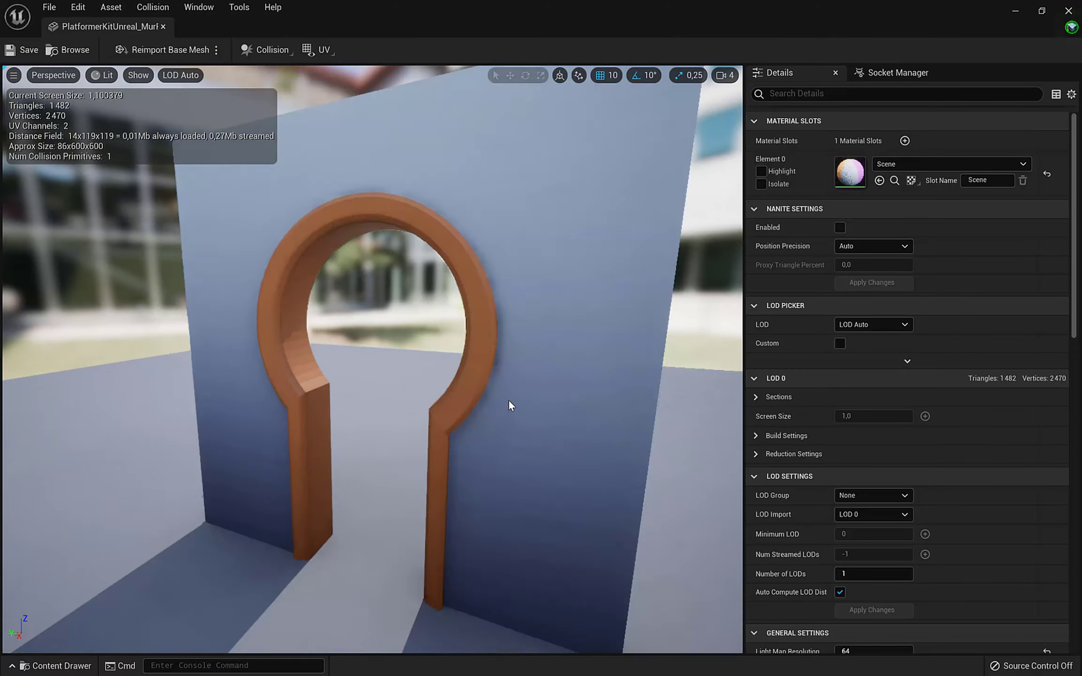
pyautogui.moveTo(427, 412)
pyautogui.mouseDown()
pyautogui.moveTo(526, 409)
pyautogui.moveTo(439, 410)
pyautogui.mouseUp()
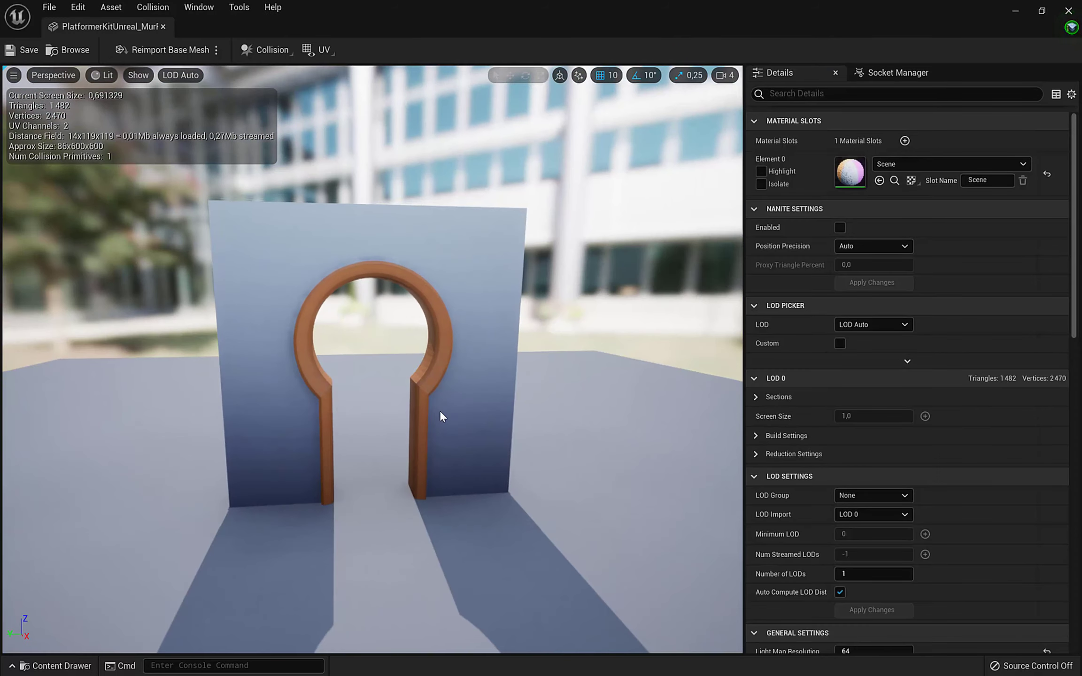
# Step: Go to the mesh's Collision settings and collapse the Collision Presets group
pyautogui.scroll(-8, 841, 363)
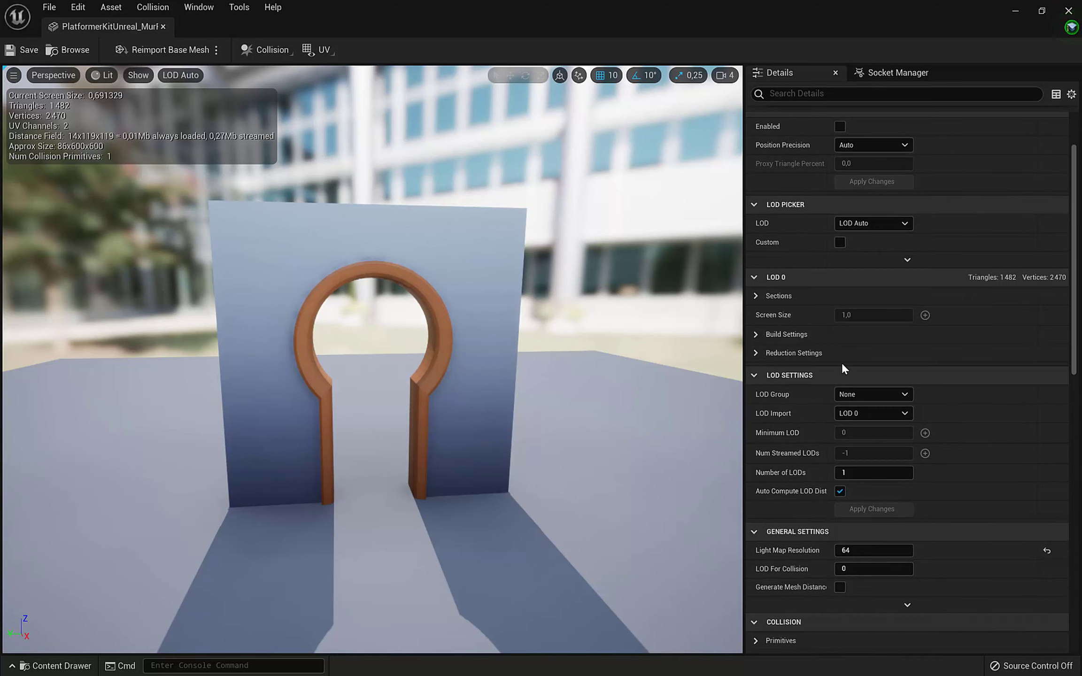
pyautogui.scroll(-6, 842, 363)
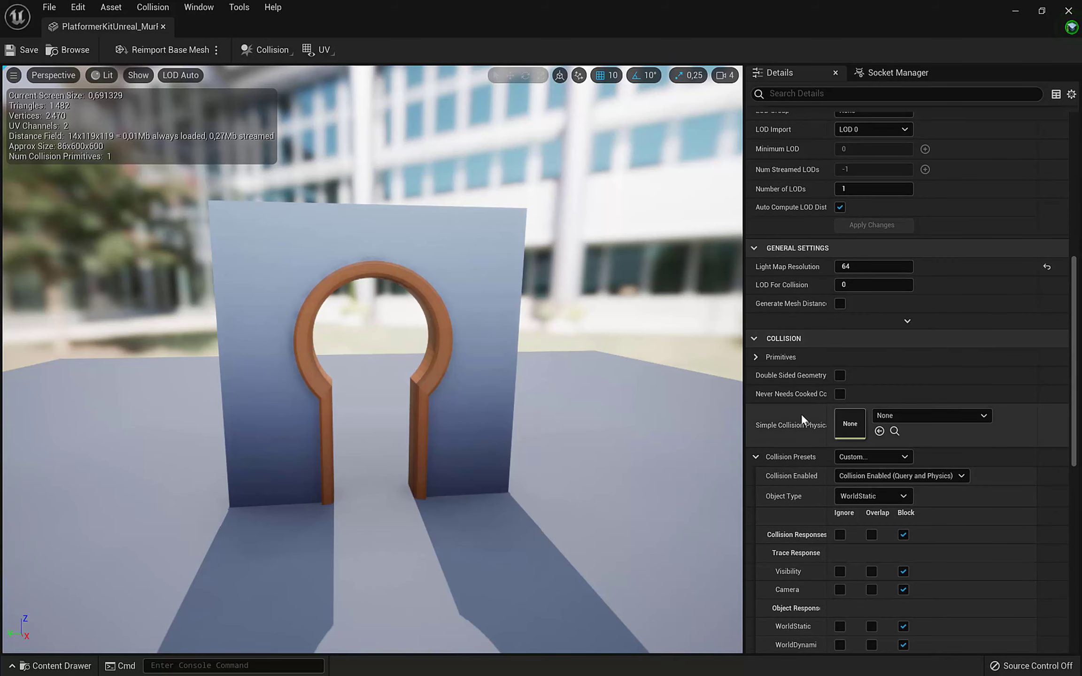
pyautogui.scroll(-2, 818, 351)
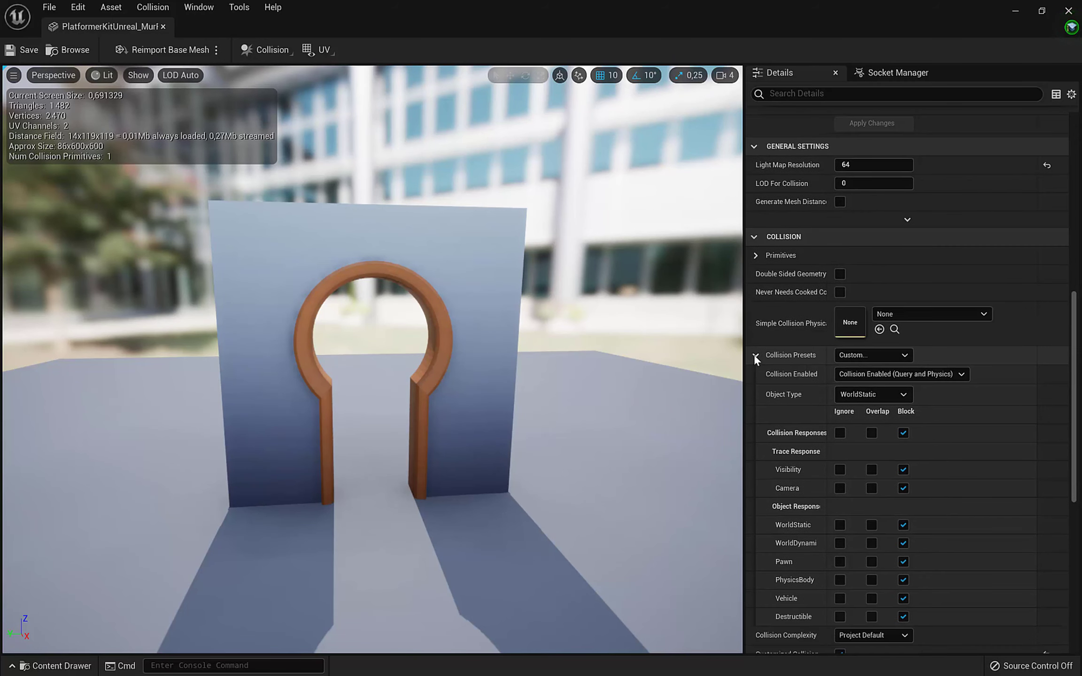
pyautogui.click(754, 355)
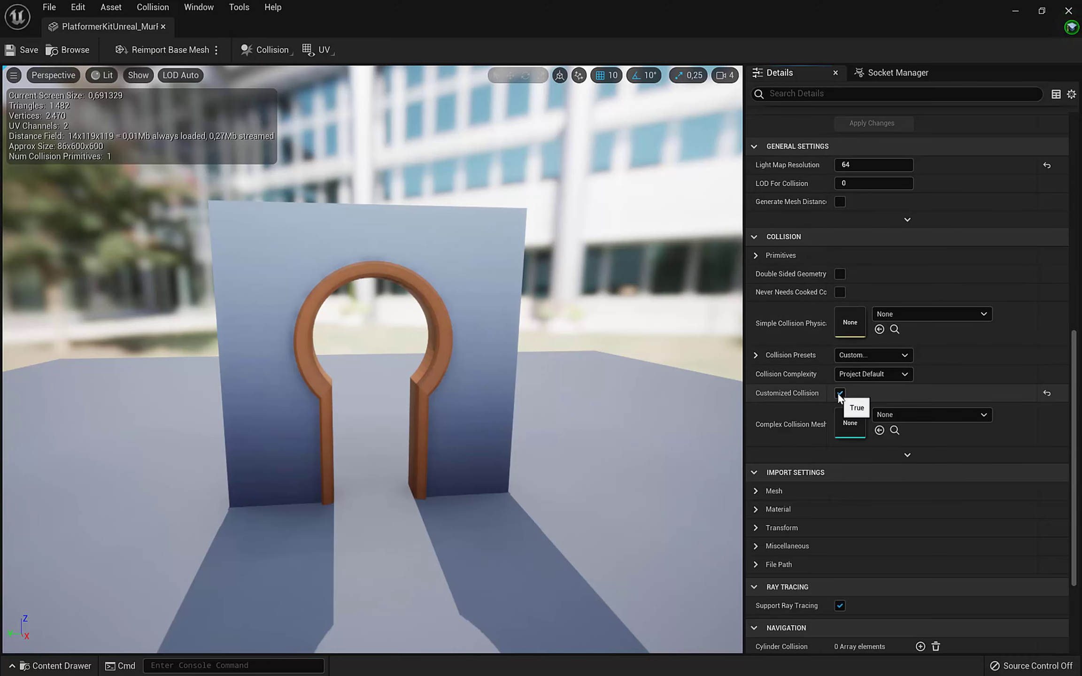
# Step: Generate an auto convex collision for the keyhole wall with hull count 4, max hull verts 16 and hull precision 100000
pyautogui.click(261, 50)
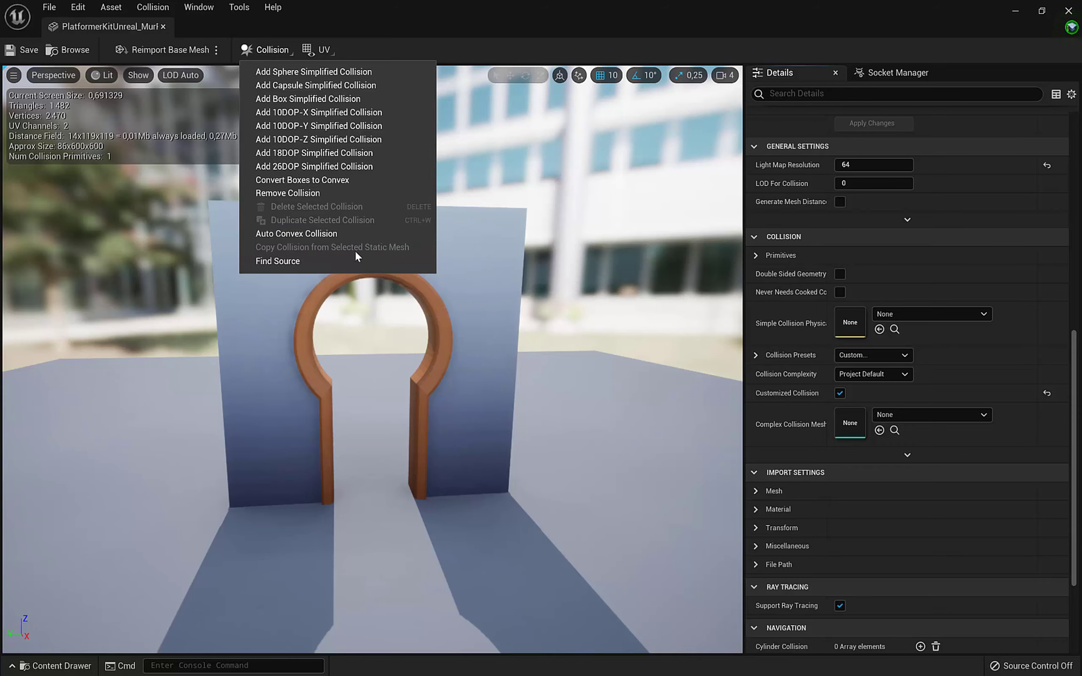
pyautogui.click(319, 233)
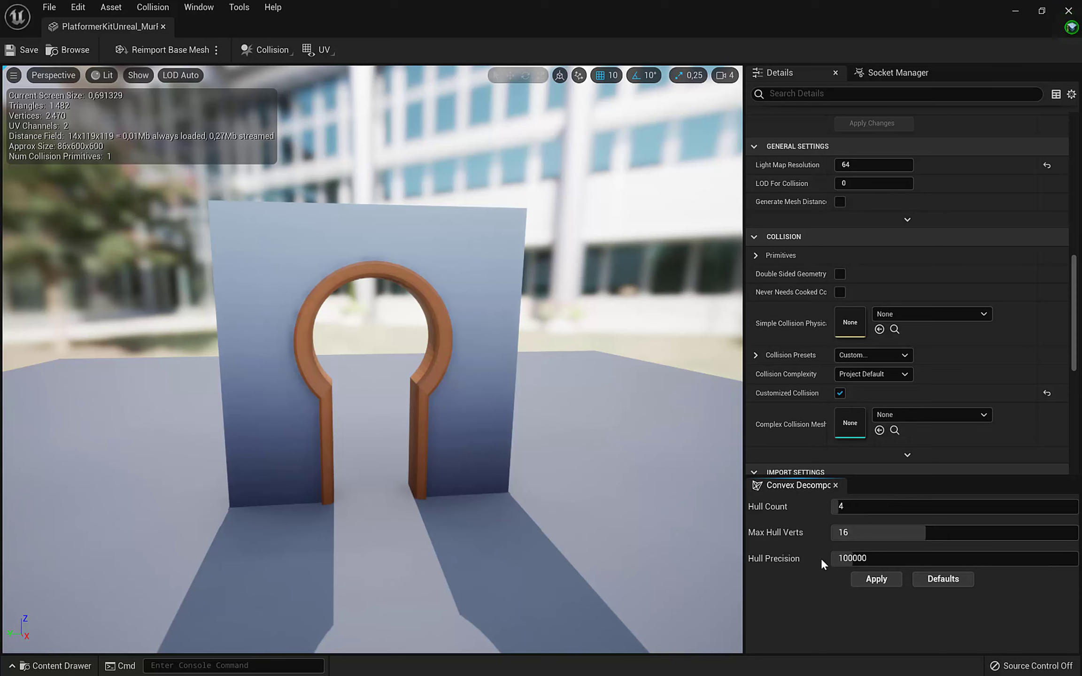
pyautogui.click(877, 580)
# Step: Examine the generated collision hulls around the keyhole opening from several angles, and save the mesh
pyautogui.moveTo(375, 356); pyautogui.dragTo(465, 396)
pyautogui.scroll(4, 460, 387)
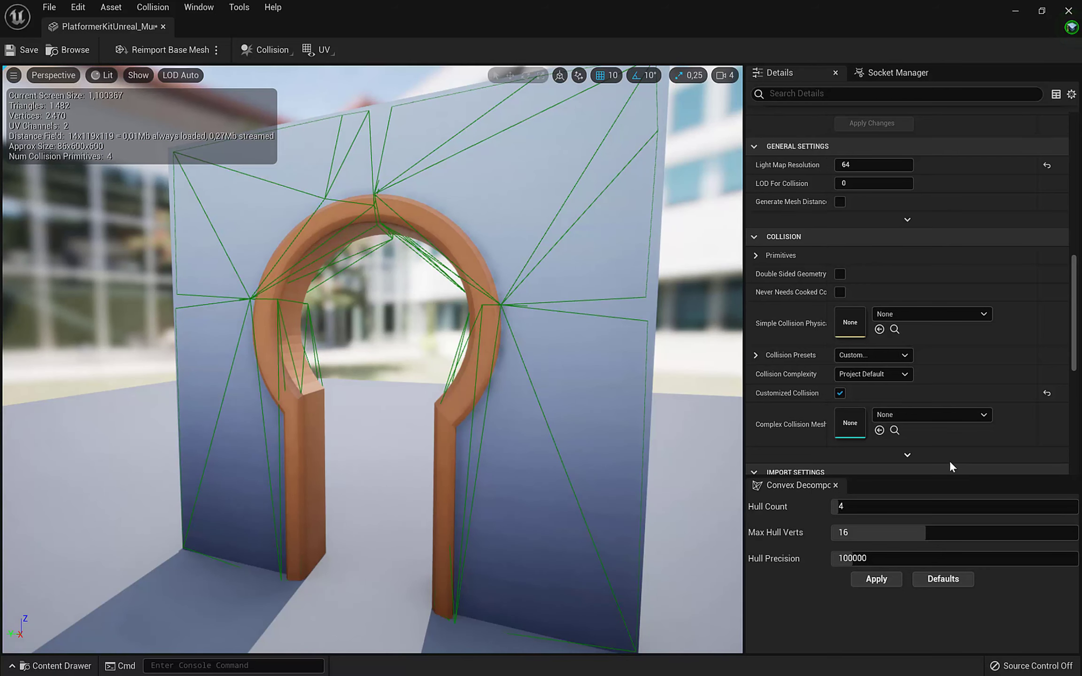
pyautogui.moveTo(477, 293); pyautogui.dragTo(428, 221)
pyautogui.scroll(3, 477, 293)
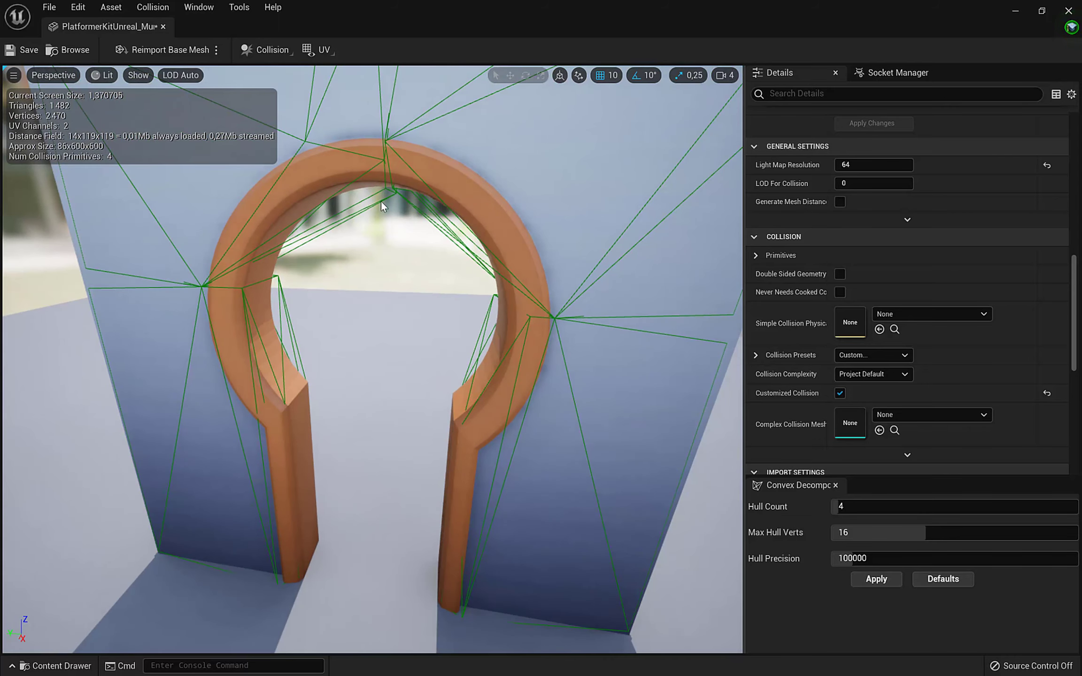
pyautogui.moveTo(308, 314); pyautogui.dragTo(432, 327)
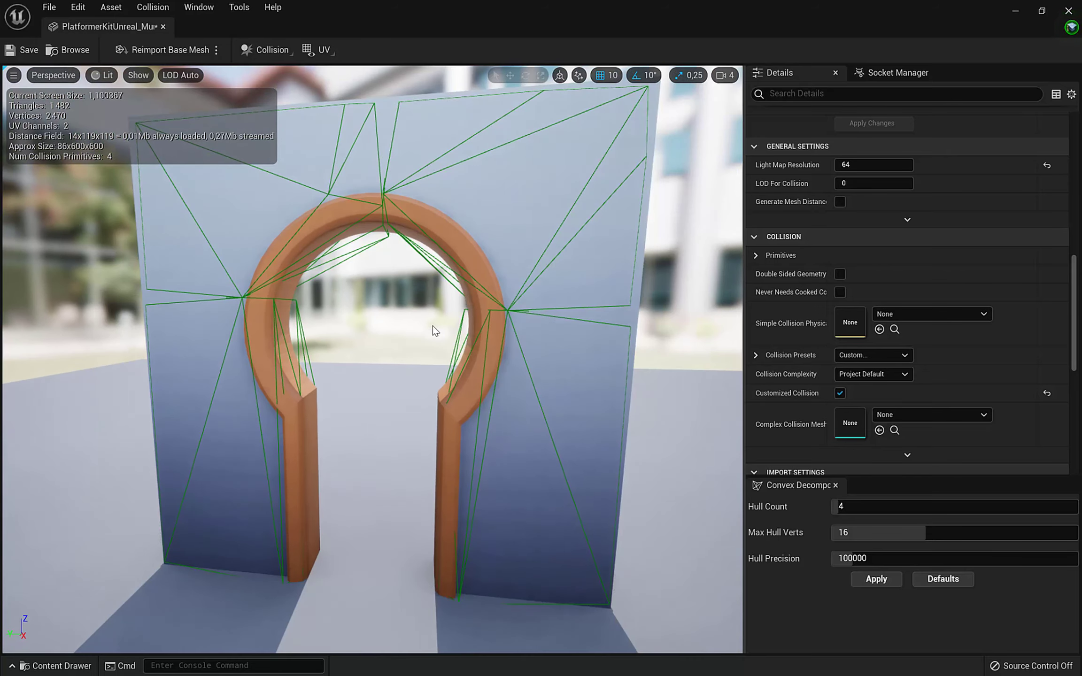
pyautogui.moveTo(345, 331); pyautogui.dragTo(443, 164)
pyautogui.press('f')
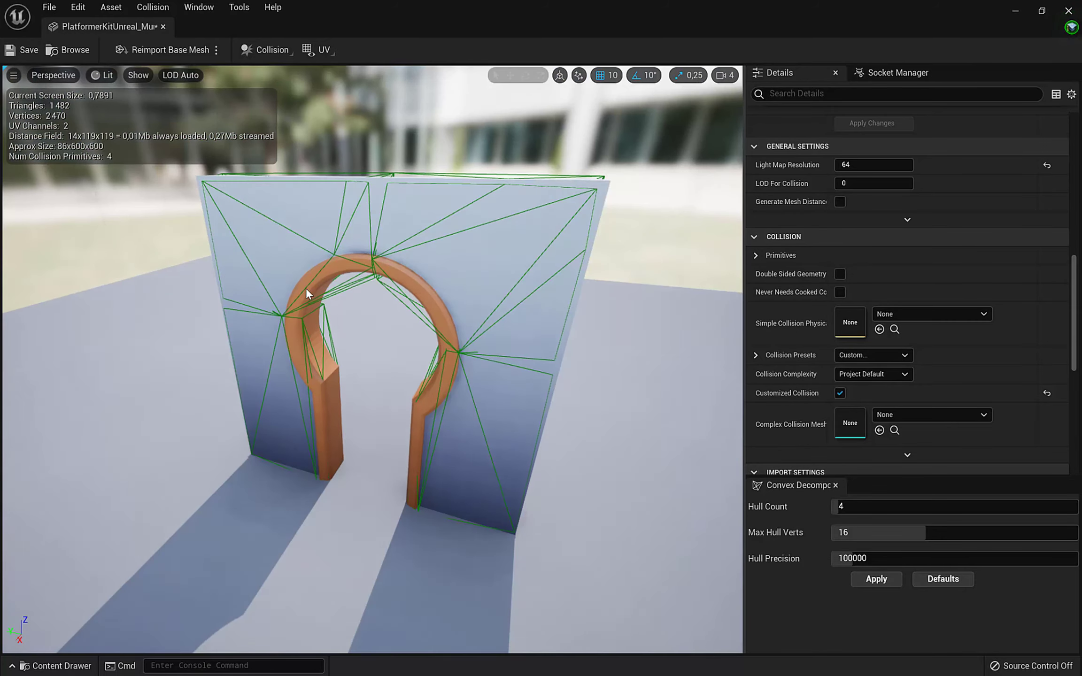
pyautogui.moveTo(332, 424)
pyautogui.keyDown('alt'); pyautogui.mouseDown()
pyautogui.moveTo(371, 404)
pyautogui.moveTo(331, 423)
pyautogui.mouseUp(); pyautogui.keyUp('alt')
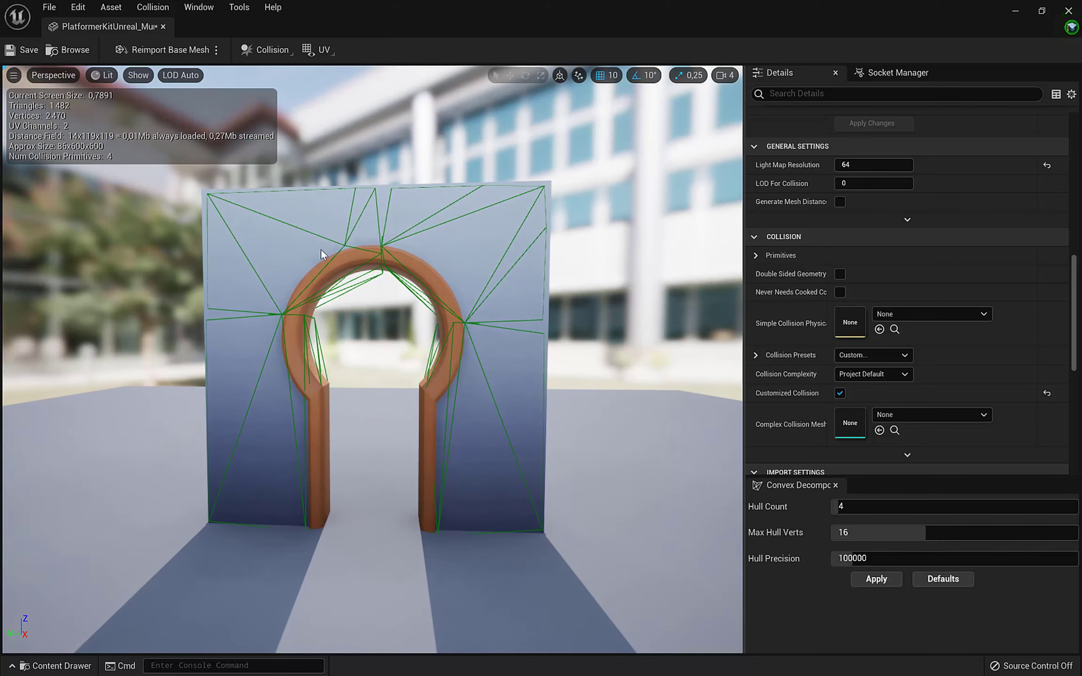
pyautogui.click(22, 50)
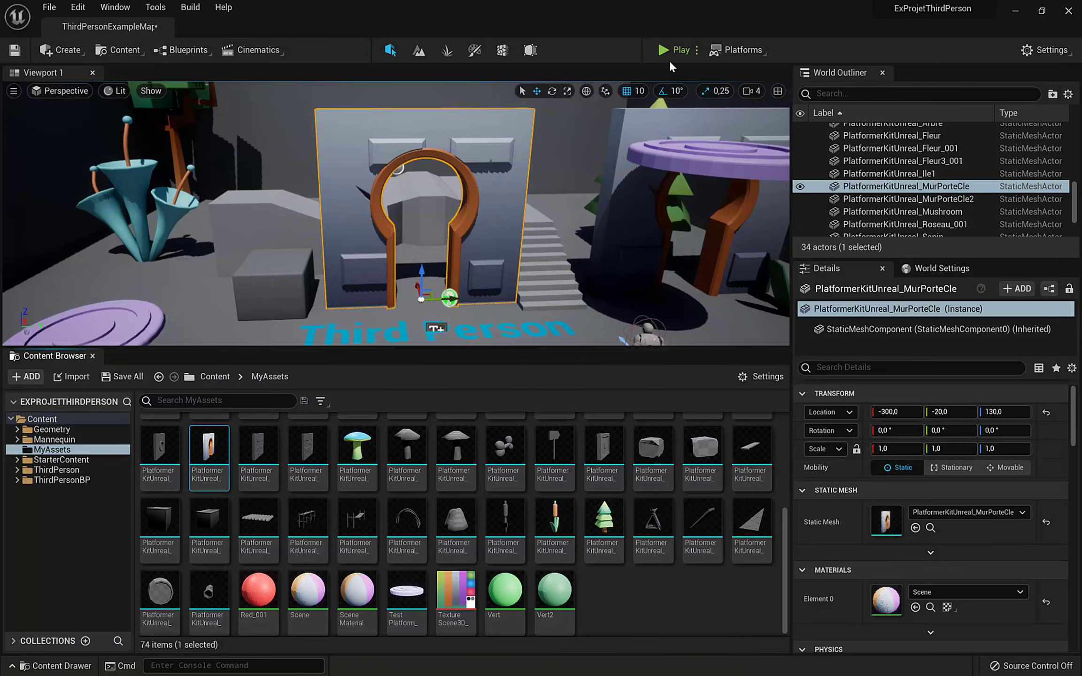
# Step: Play the level, run the character back and forth through the wall's keyhole opening, and end the play session
pyautogui.click(671, 50)
pyautogui.press('w')
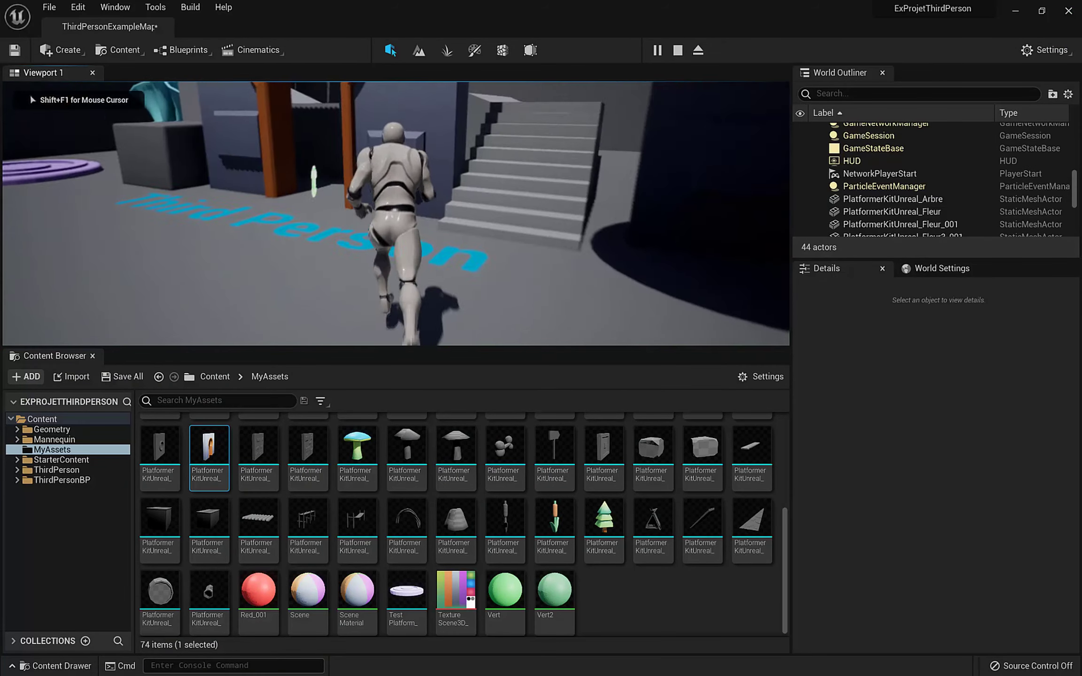
pyautogui.press('s')
pyautogui.press('a')
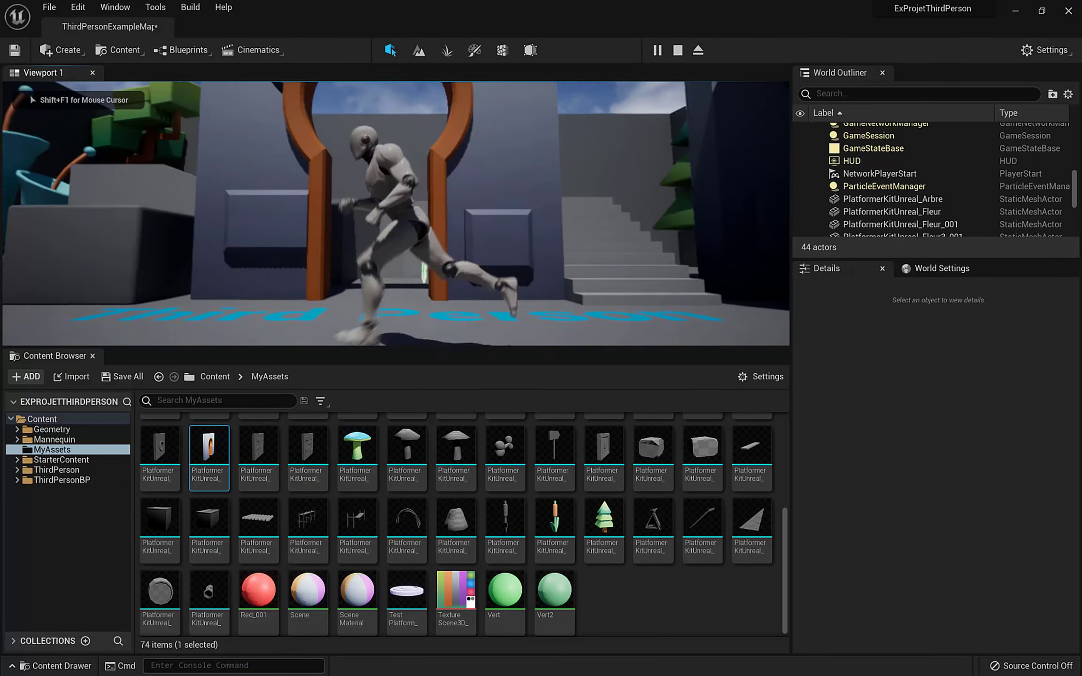
pyautogui.press('w')
pyautogui.press('s')
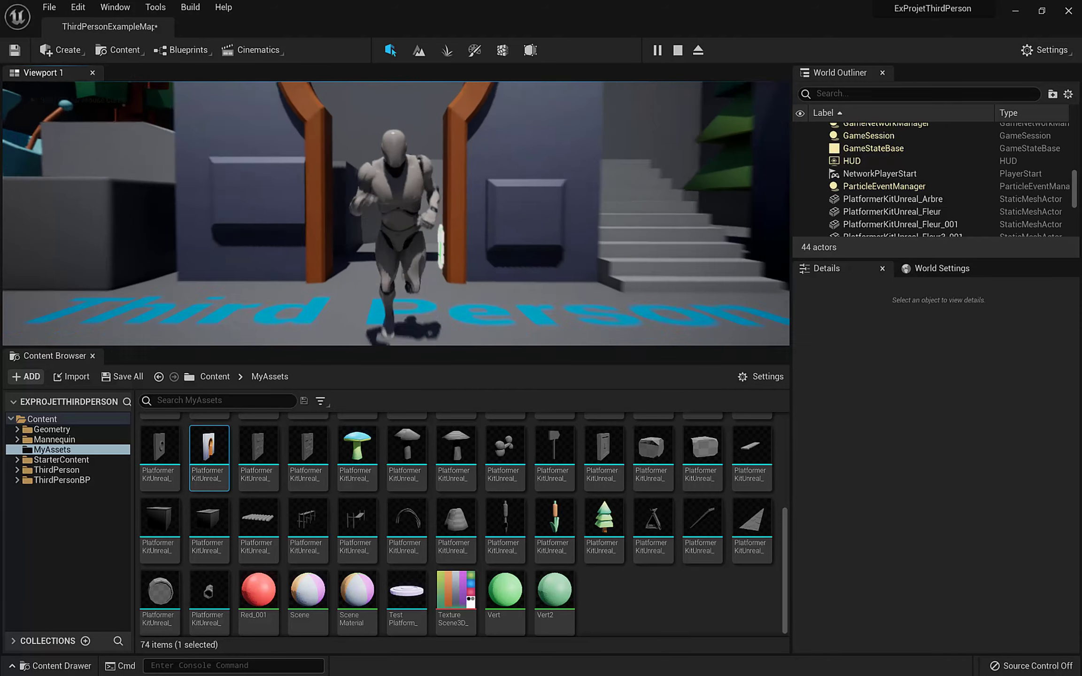
pyautogui.press('w')
pyautogui.press('s')
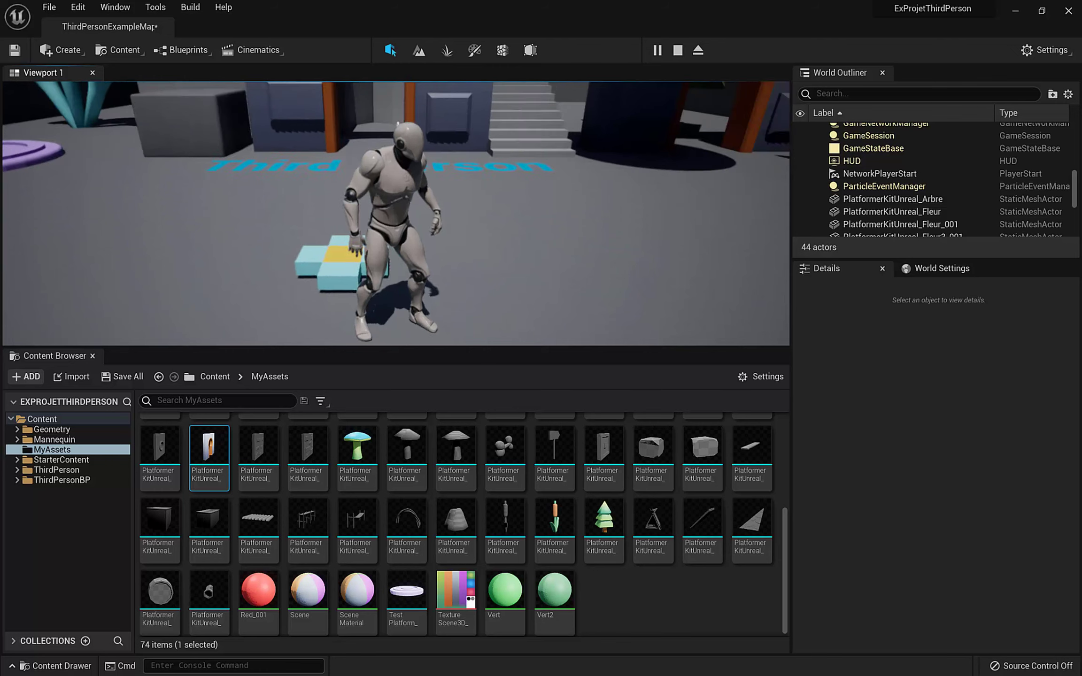
pyautogui.press('w')
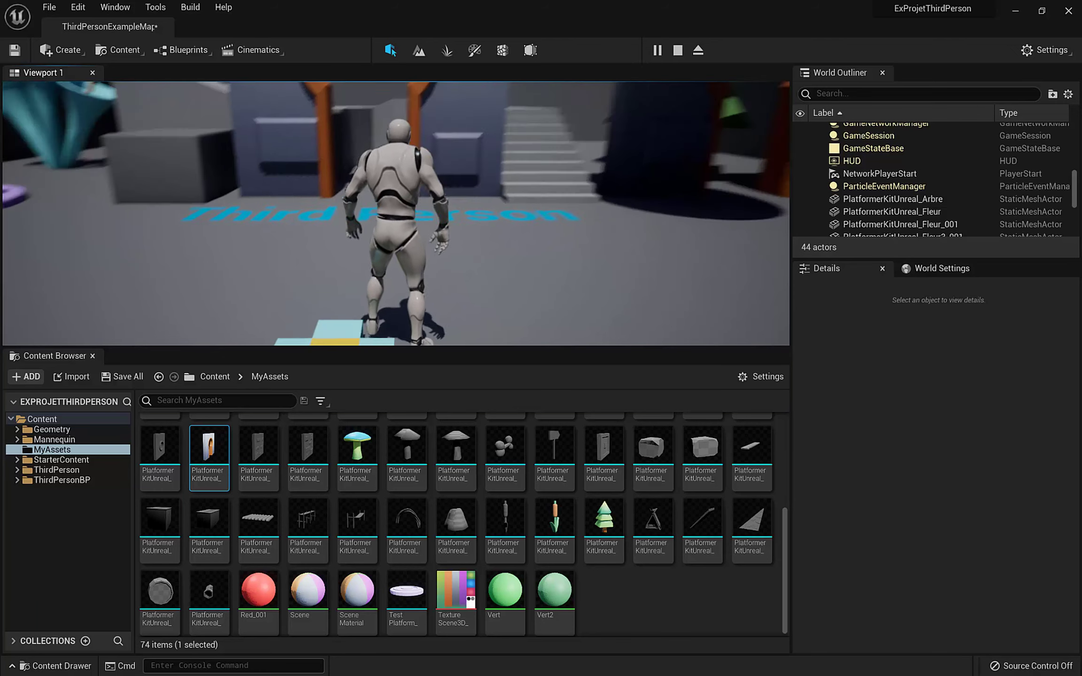
pyautogui.press('Escape')
# Step: Delete the arena's Wall7, behind the ramp and stairs, to open that side of the arena
pyautogui.scroll(-5, 456, 240)
pyautogui.moveTo(559, 270); pyautogui.dragTo(606, 272, button='right')
pyautogui.scroll(-7, 558, 270)
pyautogui.moveTo(423, 207); pyautogui.dragTo(474, 205, button='right')
pyautogui.scroll(-6, 422, 207)
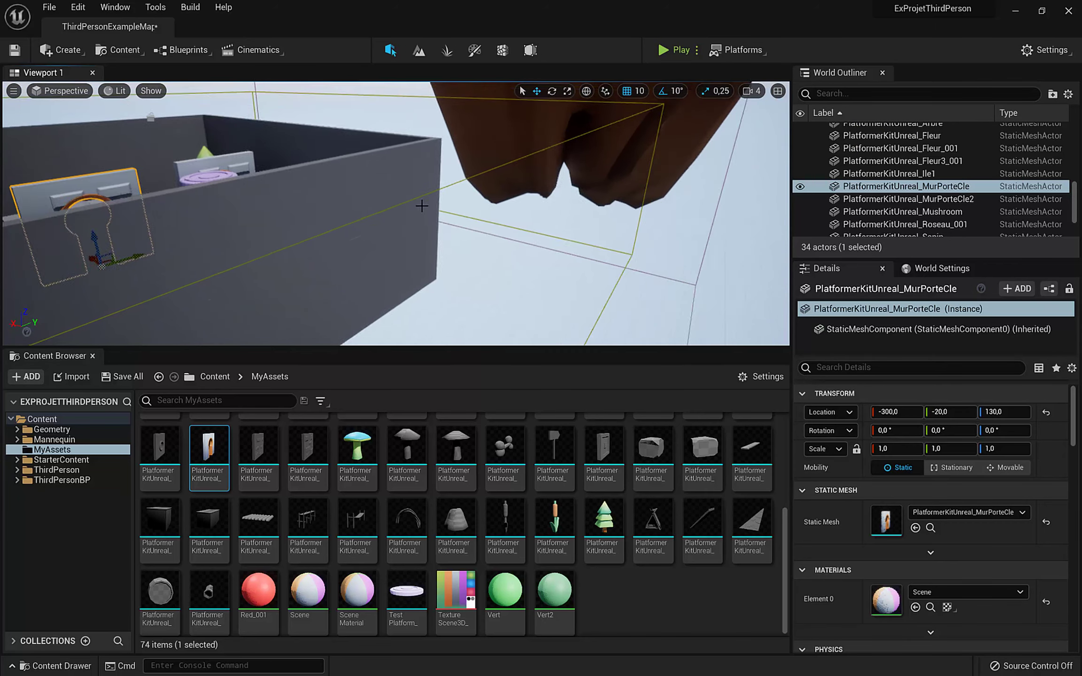
pyautogui.moveTo(383, 230); pyautogui.dragTo(345, 314, button='right')
pyautogui.scroll(-3, 383, 229)
pyautogui.scroll(-4, 383, 229)
pyautogui.scroll(-4, 456, 185)
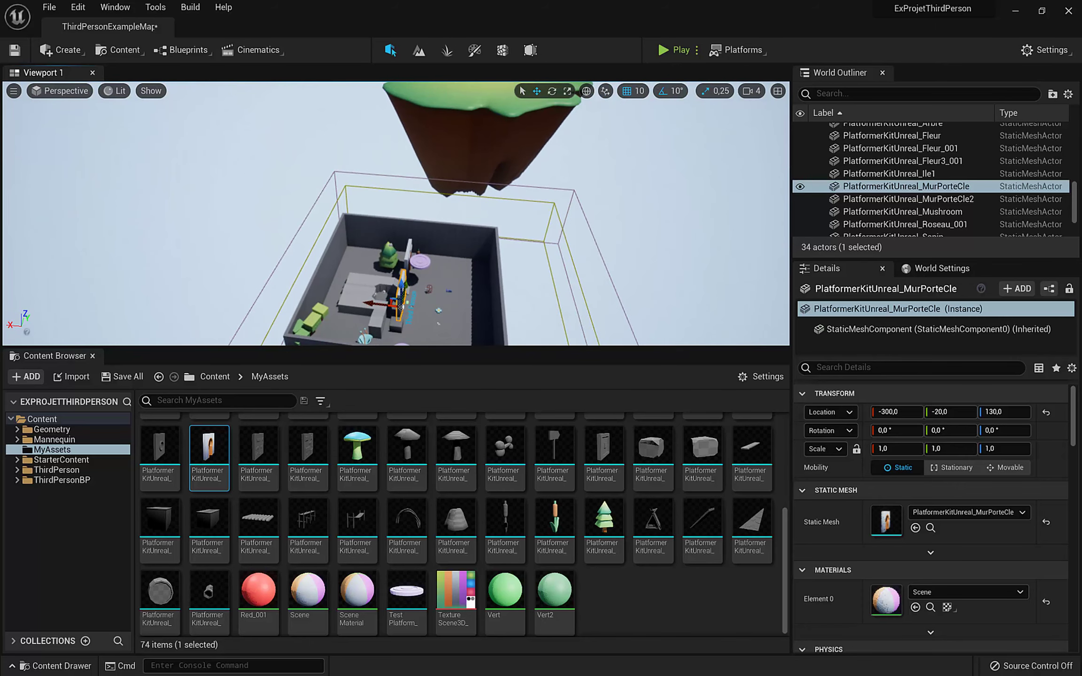
pyautogui.click(306, 207)
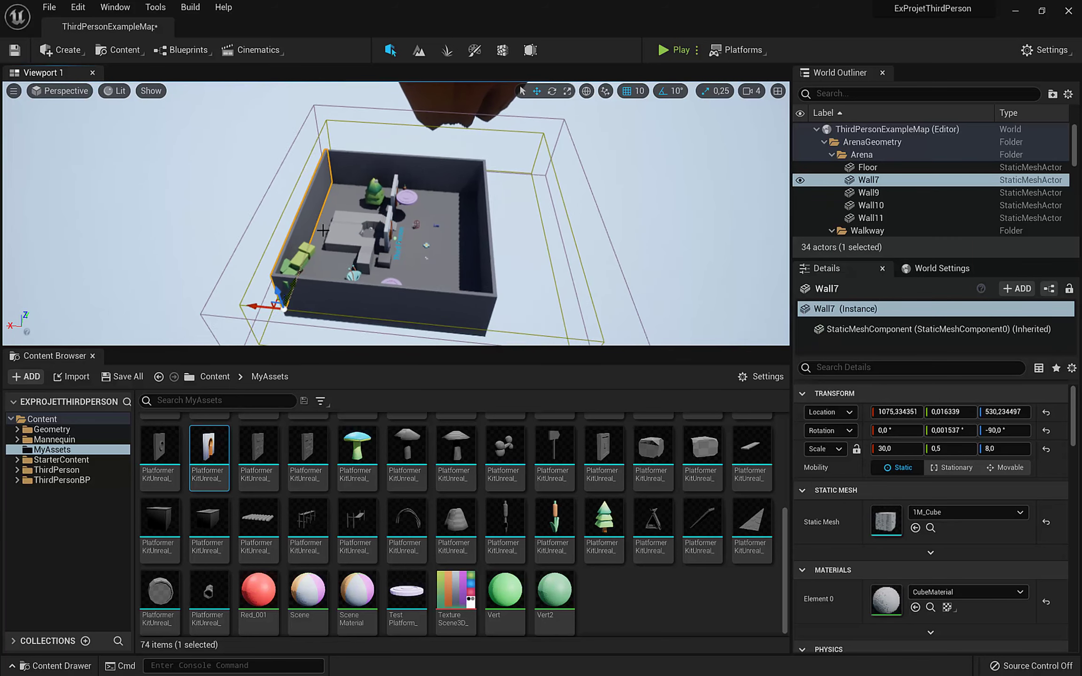
pyautogui.press('Delete')
# Step: Move the floating island PlatformerKitUnreal_Ile1 next to the arena's open side, at about X 4780, Y -140, Z 340
pyautogui.moveTo(283, 233); pyautogui.dragTo(384, 67, button='middle')
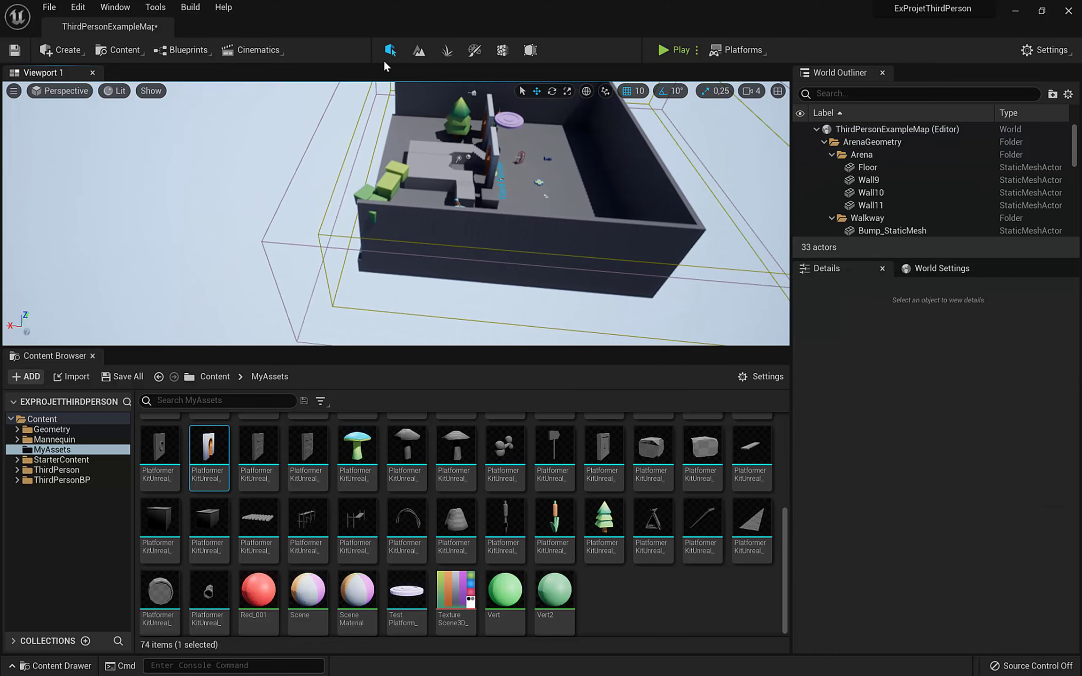
pyautogui.click(343, 150)
pyautogui.scroll(6, 347, 150)
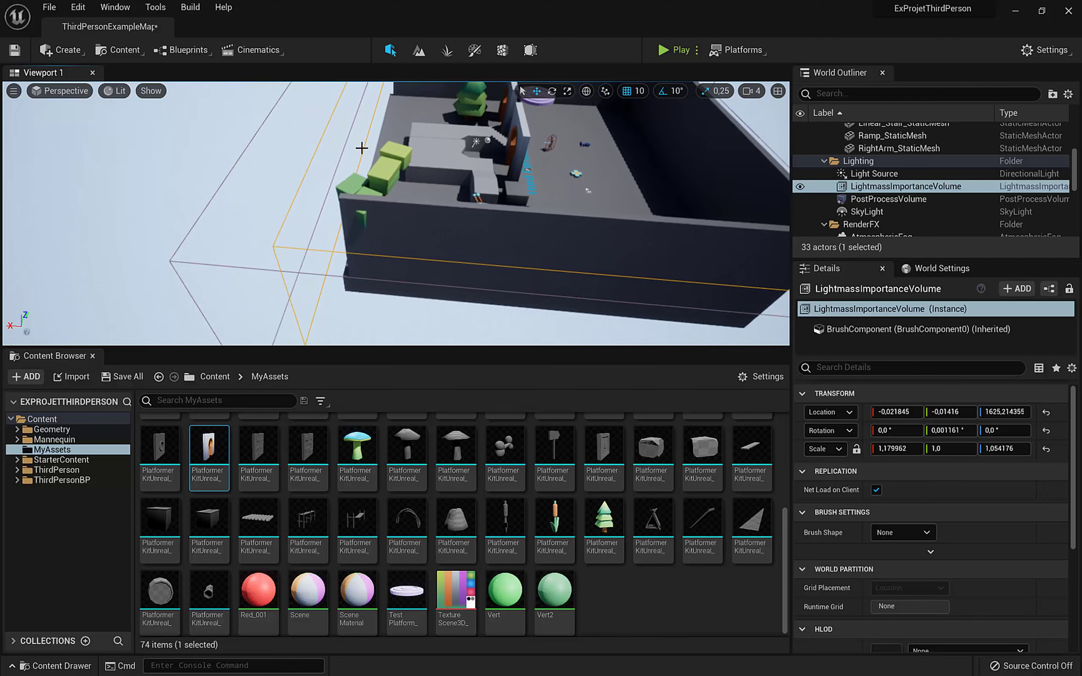
pyautogui.press('f')
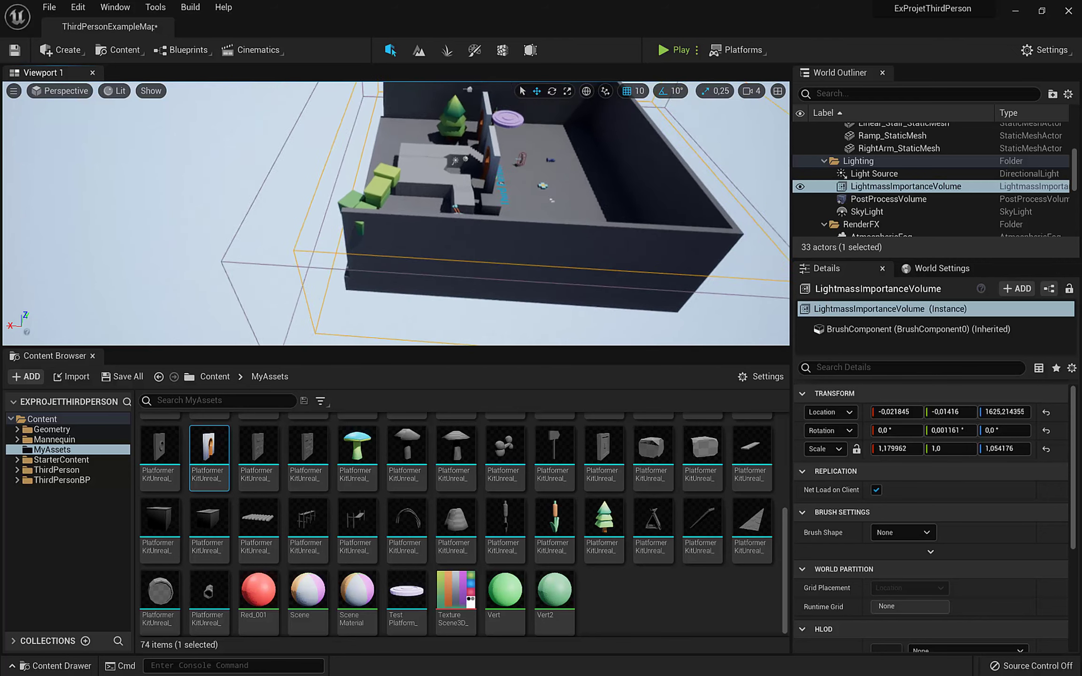
pyautogui.keyDown('alt'); pyautogui.moveTo(347, 149); pyautogui.dragTo(546, 148); pyautogui.keyUp('alt')
pyautogui.click(423, 143)
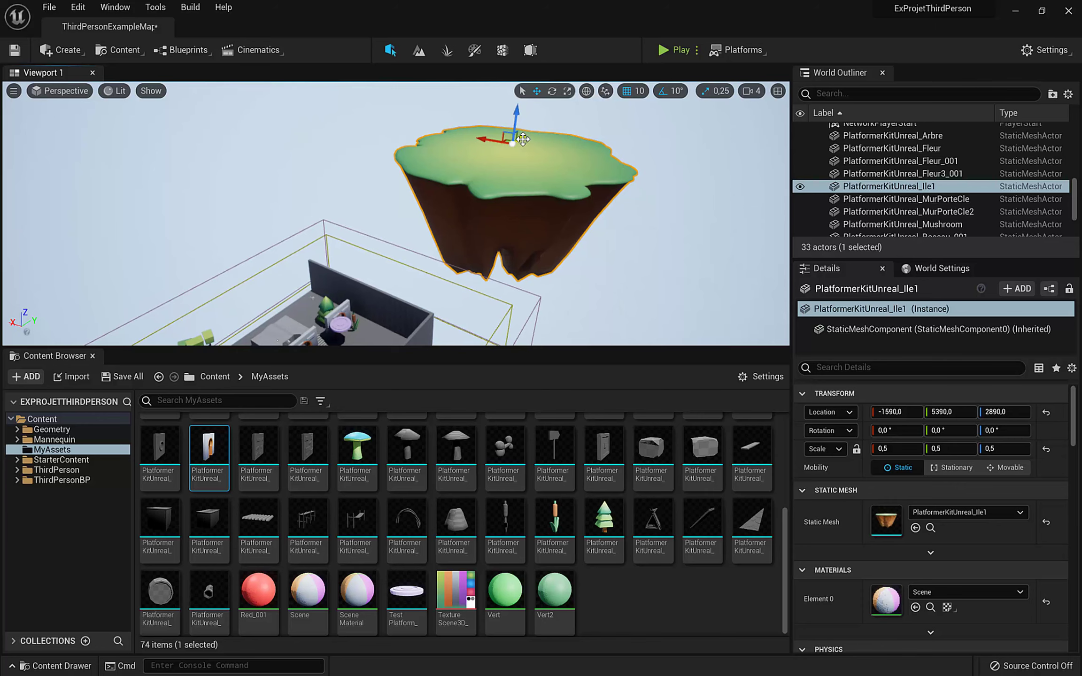
pyautogui.moveTo(523, 139); pyautogui.dragTo(122, 155)
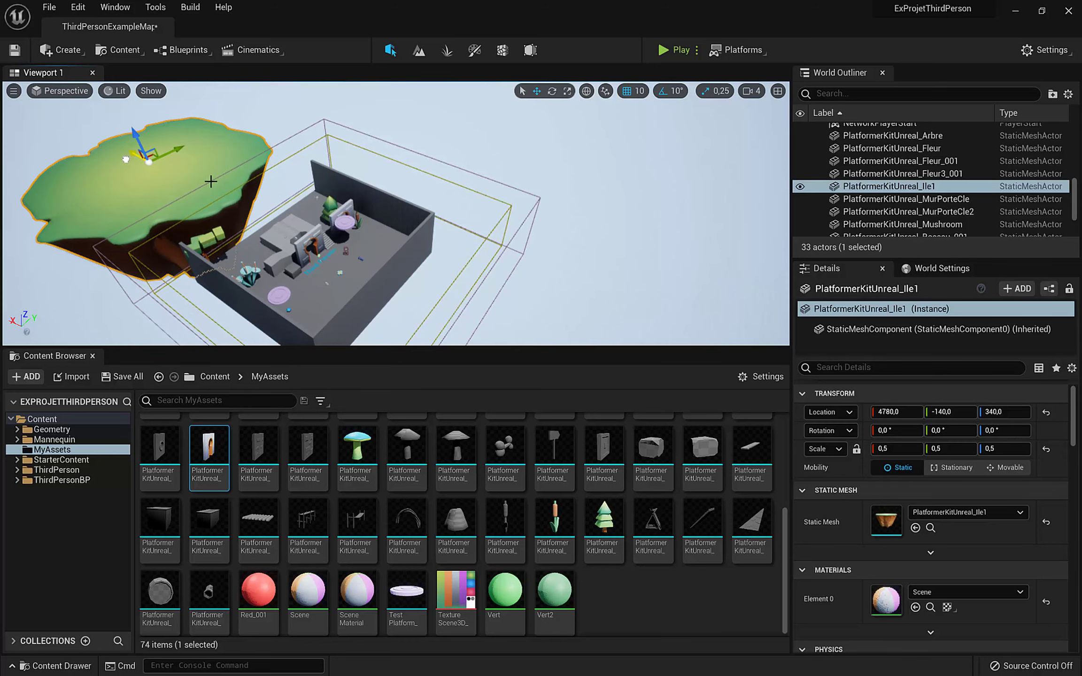
# Step: Place the PlatformerKitUnreal_Pont1 rope bridge and the PlatformerKitUnreal_Pont log bridge from MyAssets in the level
pyautogui.moveTo(210, 181); pyautogui.dragTo(141, 176, button='right')
pyautogui.moveTo(141, 176)
pyautogui.keyDown('alt'); pyautogui.mouseDown()
pyautogui.moveTo(254, 202)
pyautogui.moveTo(131, 187)
pyautogui.mouseUp(); pyautogui.keyUp('alt')
pyautogui.moveTo(390, 209); pyautogui.dragTo(377, 202, button='middle')
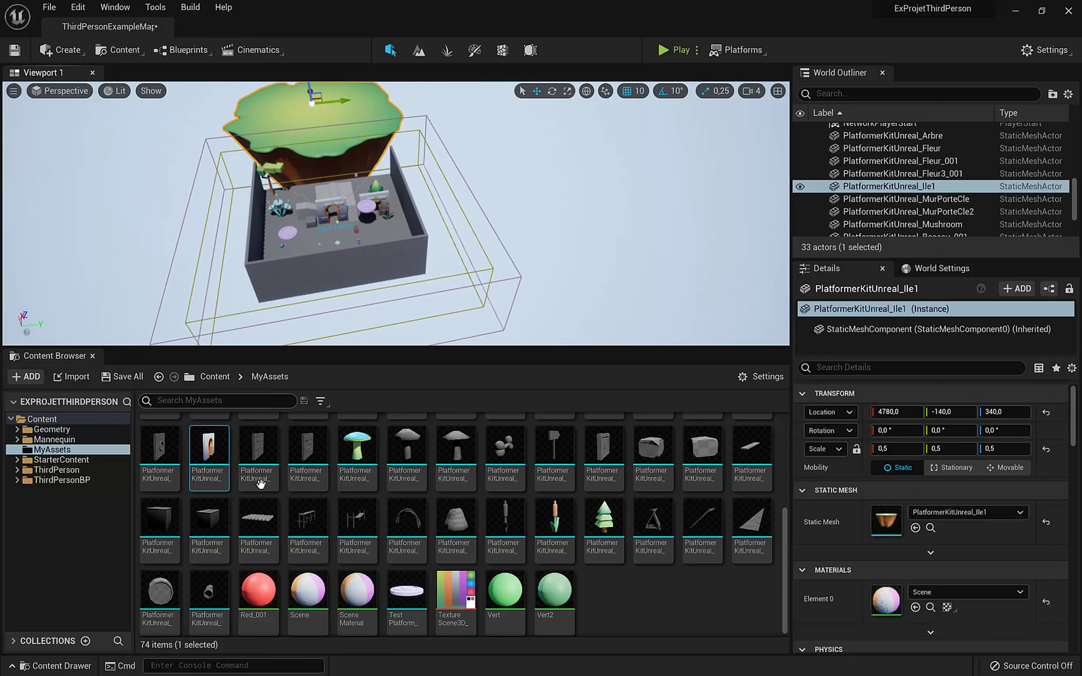
pyautogui.moveTo(307, 518); pyautogui.dragTo(671, 221)
pyautogui.press('f')
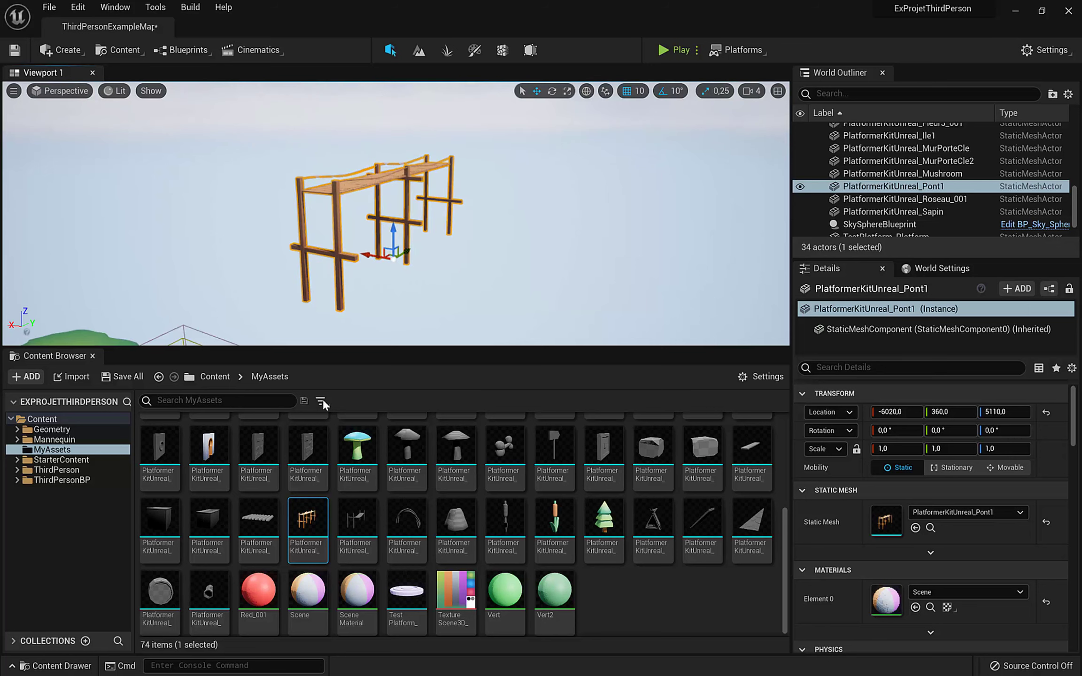
pyautogui.moveTo(267, 519); pyautogui.dragTo(483, 241)
pyautogui.press('f')
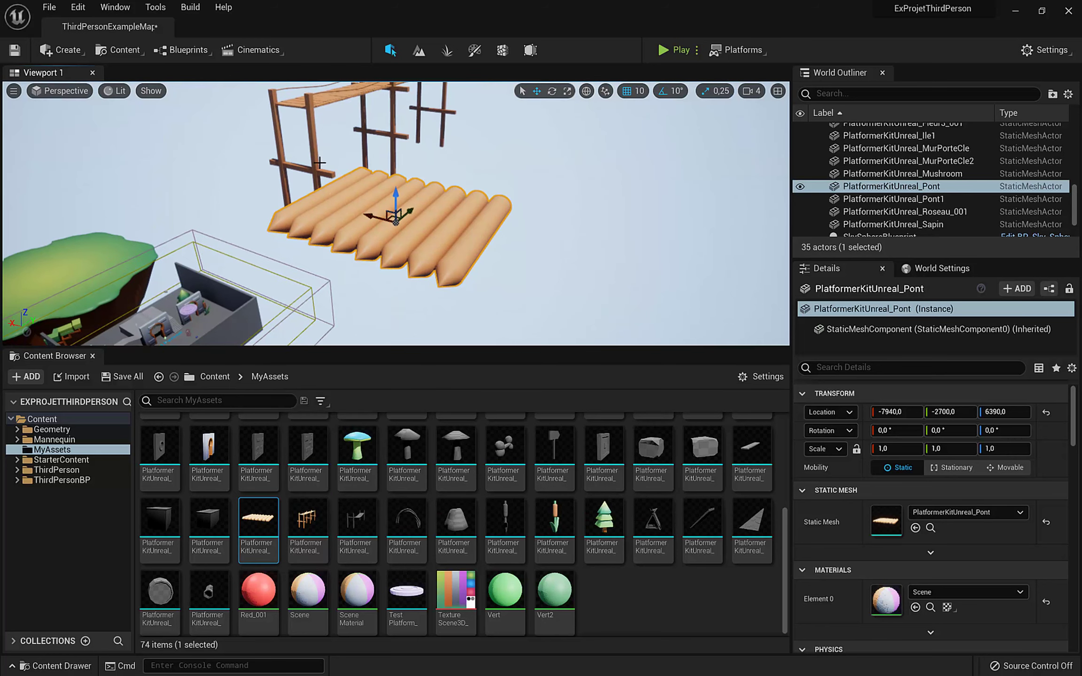
# Step: Move the PlatformerKitUnreal_Pont1 bridge down to the arena's open side, at about X 1080, Y 360, Z 700
pyautogui.click(382, 136)
pyautogui.press('f')
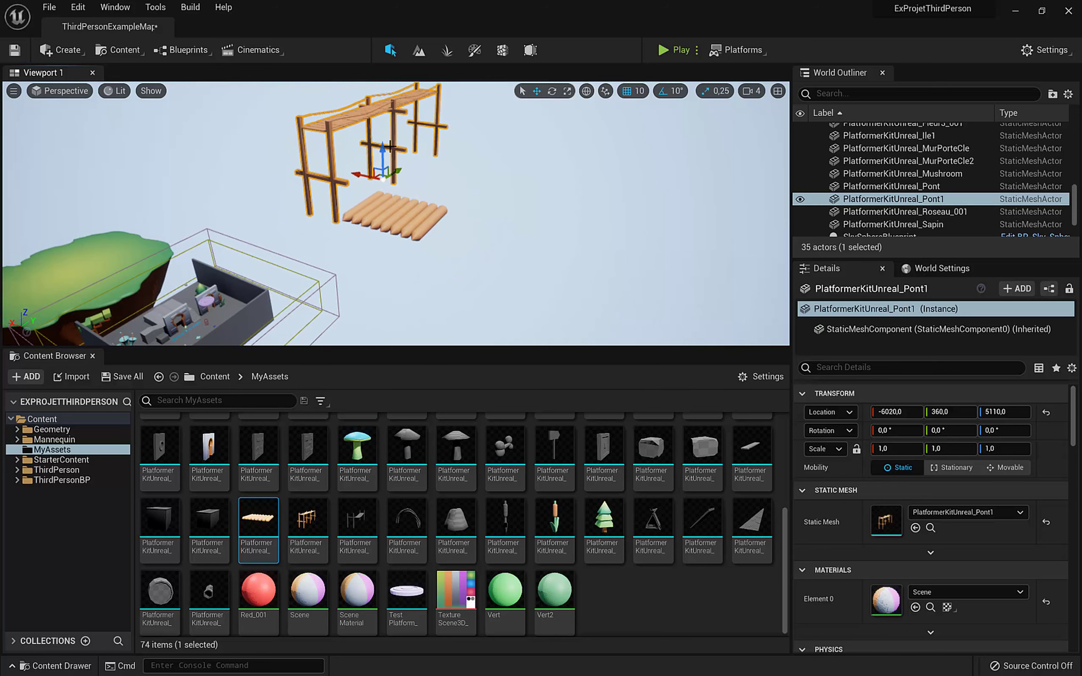
pyautogui.moveTo(383, 143); pyautogui.dragTo(386, 341)
pyautogui.moveTo(352, 309); pyautogui.dragTo(368, 288, button='right')
pyautogui.moveTo(344, 227); pyautogui.dragTo(92, 134)
pyautogui.moveTo(196, 228); pyautogui.dragTo(188, 220, button='right')
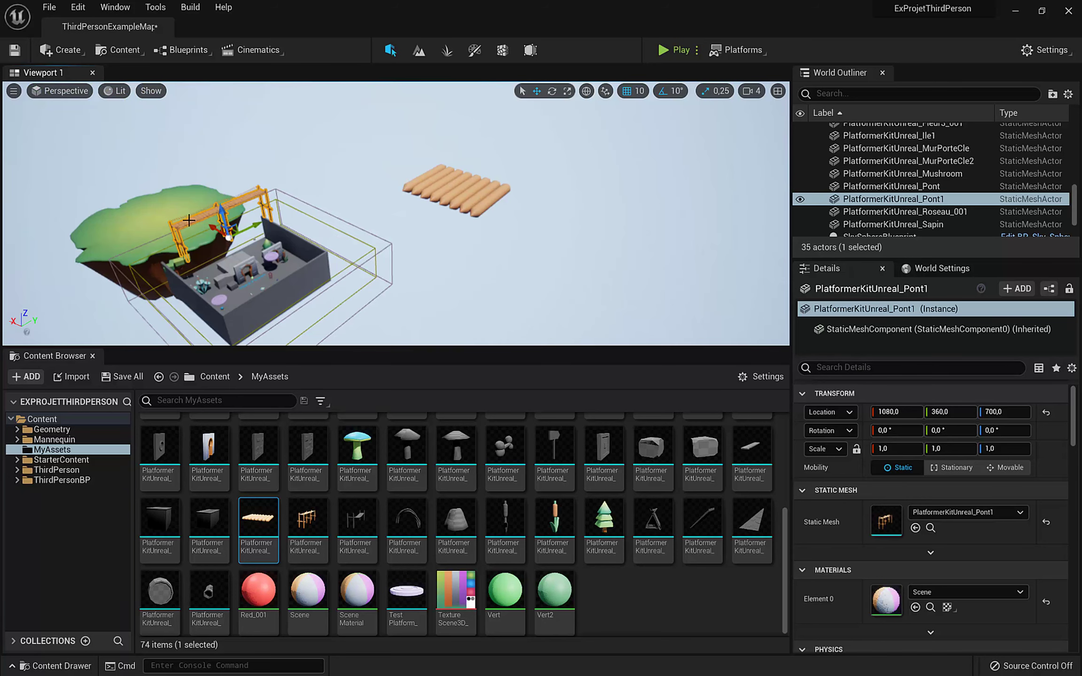
# Step: Rotate the PlatformerKitUnreal_Pont1 bridge 90° about the Z axis so it points towards the island
pyautogui.press('f')
pyautogui.keyDown('alt'); pyautogui.moveTo(193, 224); pyautogui.dragTo(223, 230); pyautogui.keyUp('alt')
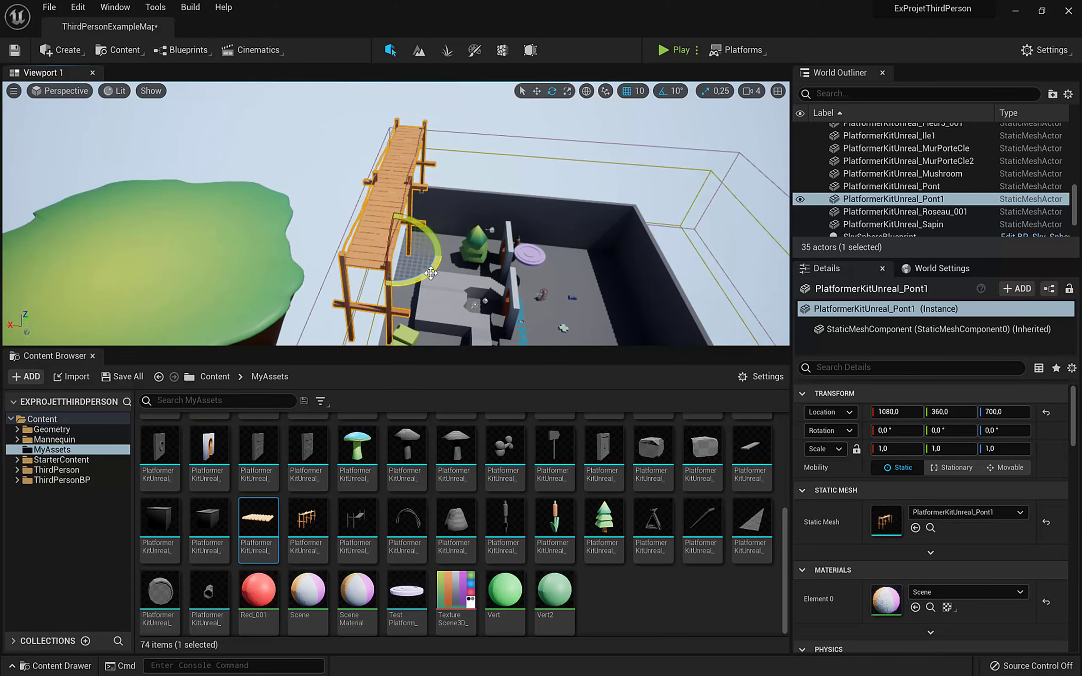
pyautogui.moveTo(430, 272); pyautogui.dragTo(366, 296)
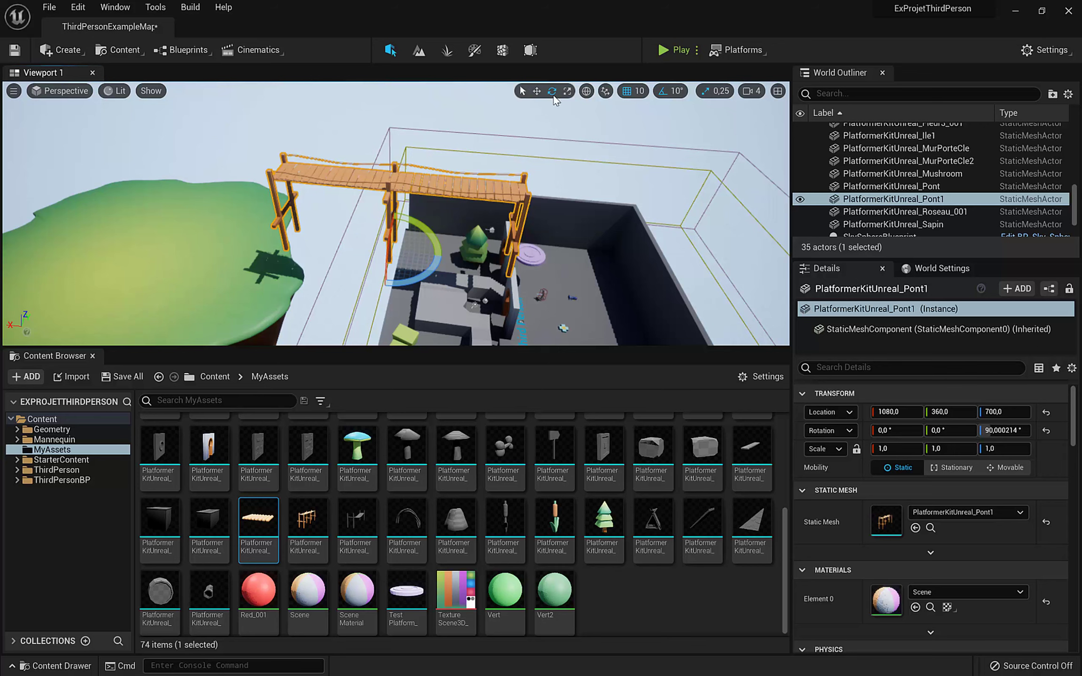
# Step: Shift the bridge to about X 2290, Z -730, between arena and island, and move the island away to about X 5660
pyautogui.moveTo(395, 221); pyautogui.dragTo(403, 313)
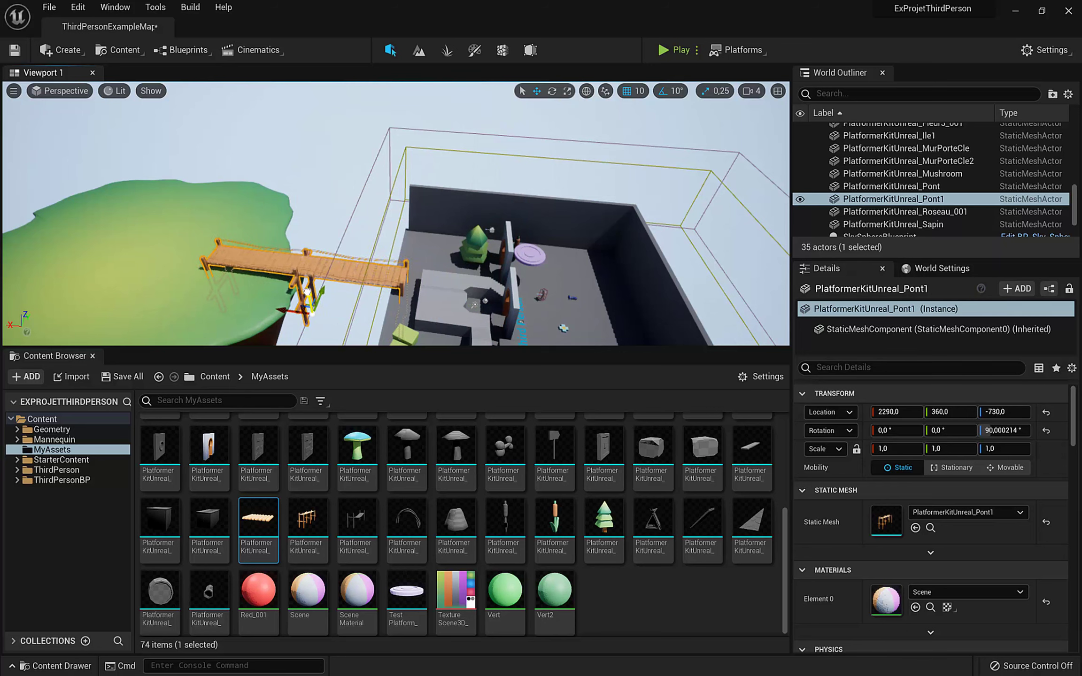
pyautogui.click(113, 257)
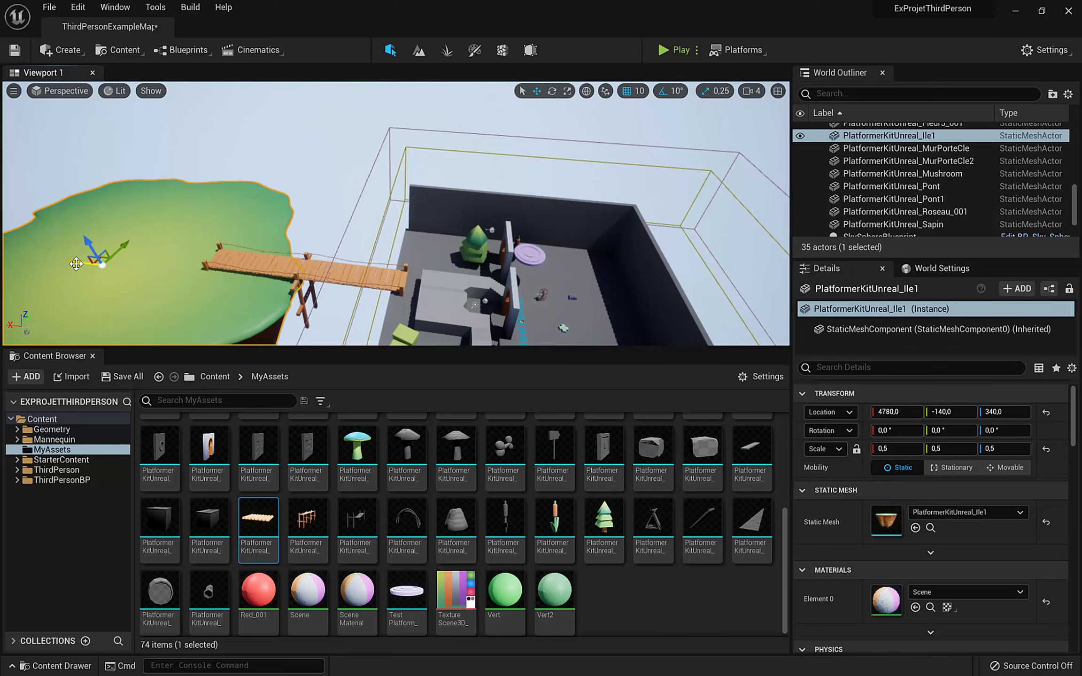
pyautogui.moveTo(76, 264); pyautogui.dragTo(43, 259)
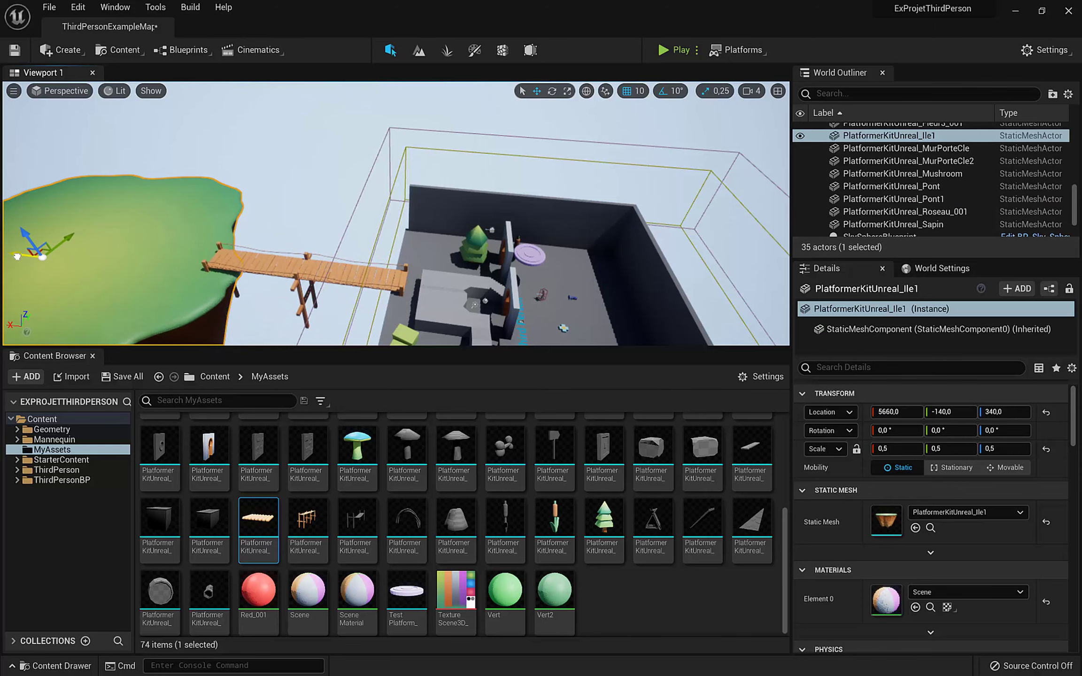
# Step: Start play mode and run the character out of the arena and across the rope bridge towards the island
pyautogui.moveTo(662, 117); pyautogui.dragTo(498, 117, button='right')
pyautogui.click(674, 49)
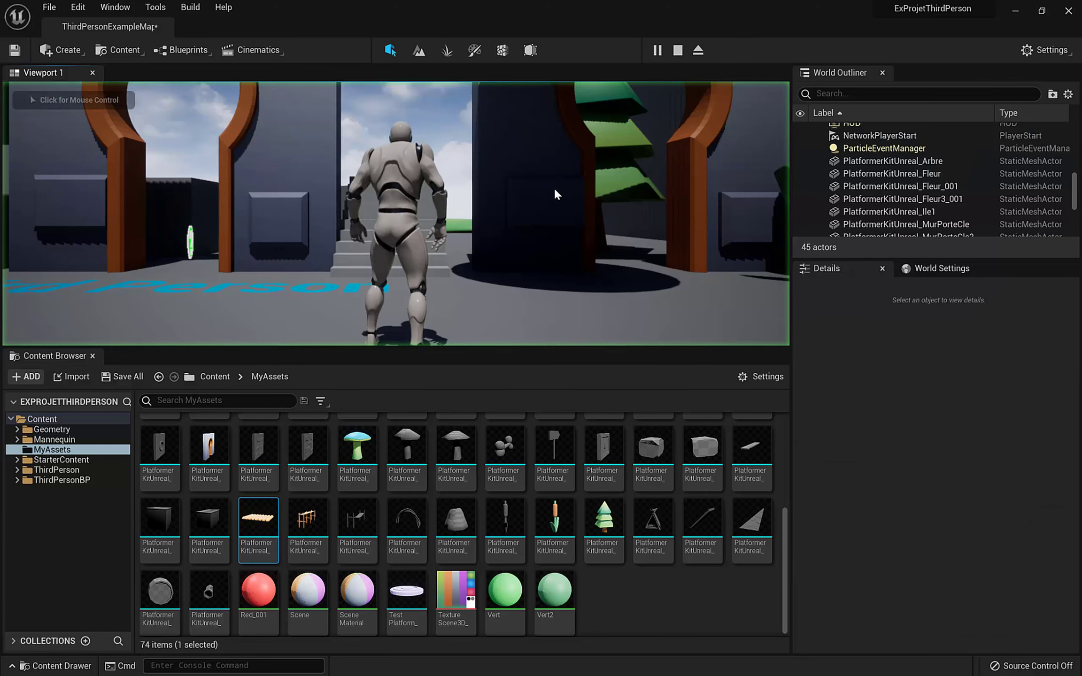
pyautogui.click(497, 202)
pyautogui.press('w')
pyautogui.press('space')
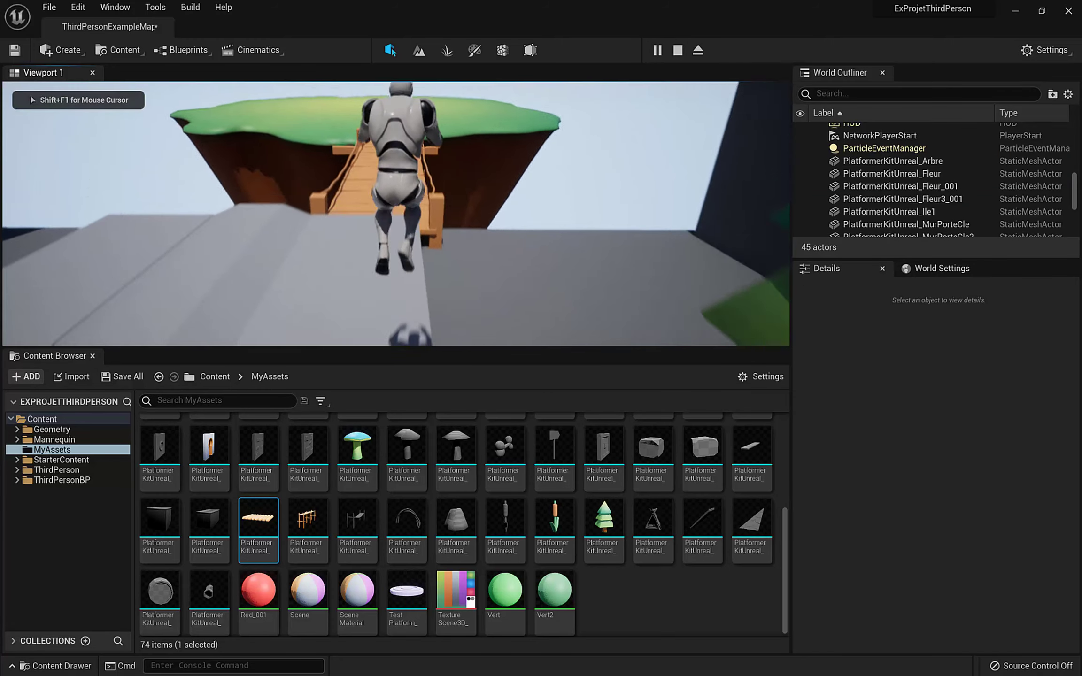
pyautogui.press('w')
pyautogui.press('space')
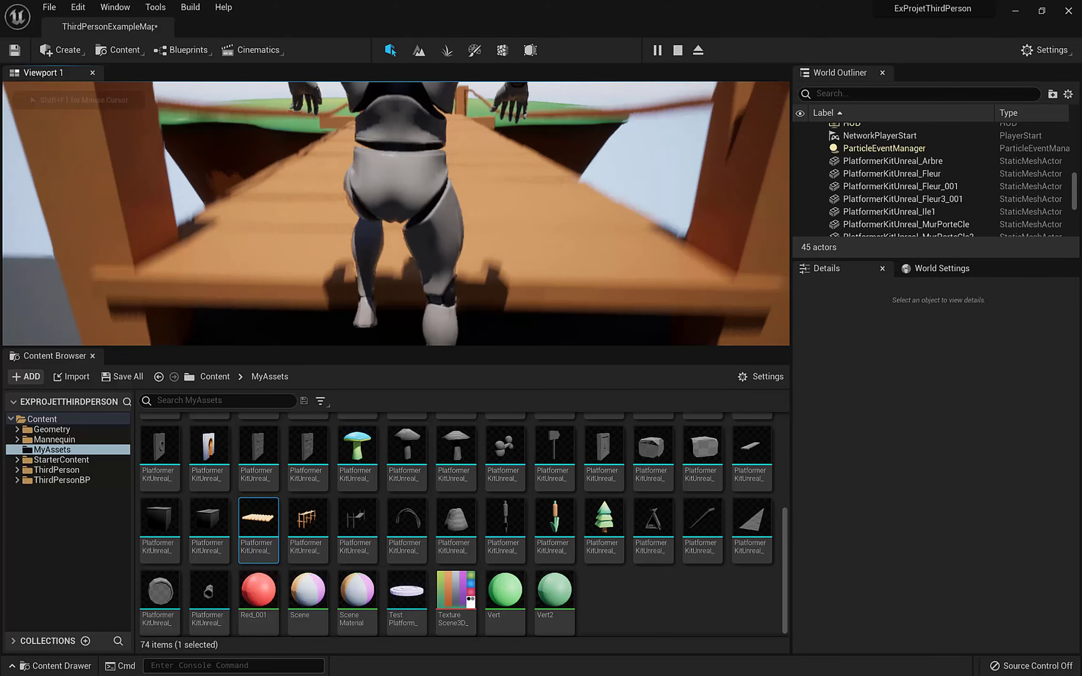
pyautogui.press('w')
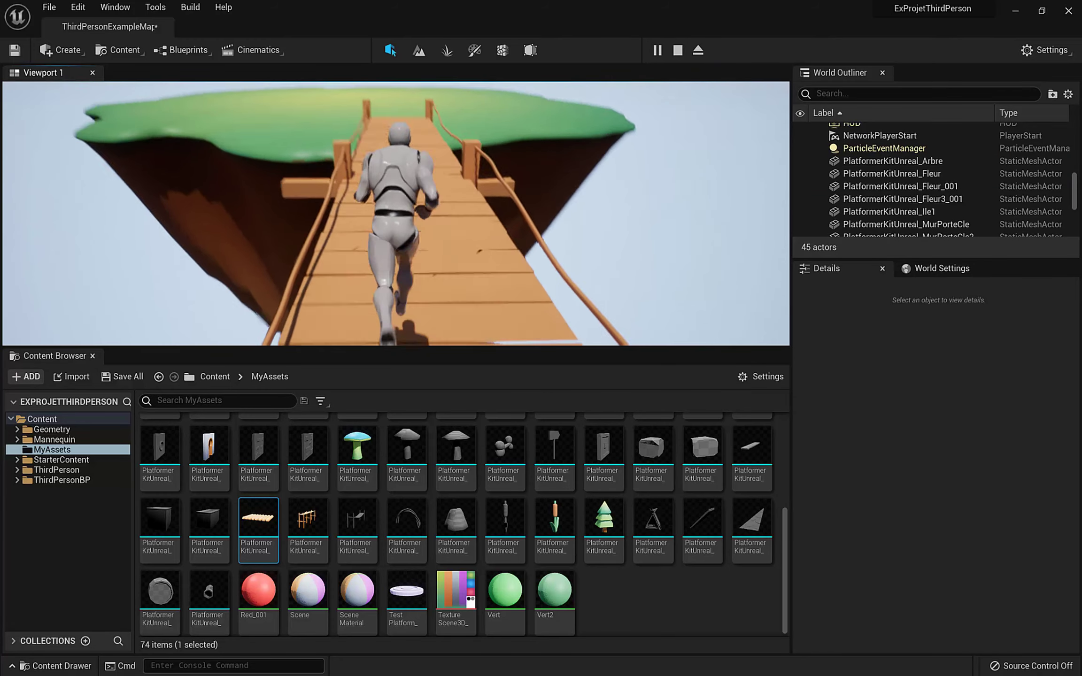
pyautogui.press('w')
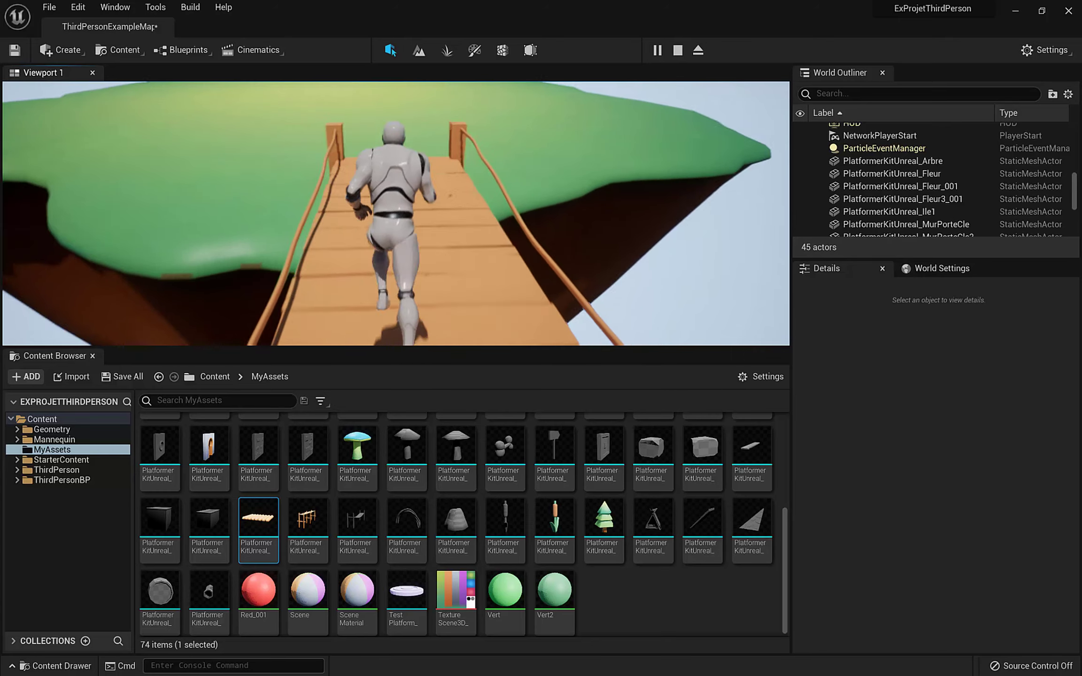
# Step: Jump from the bridge onto the island, run around its surface to test the collision, and end play mode
pyautogui.press('w')
pyautogui.press('space')
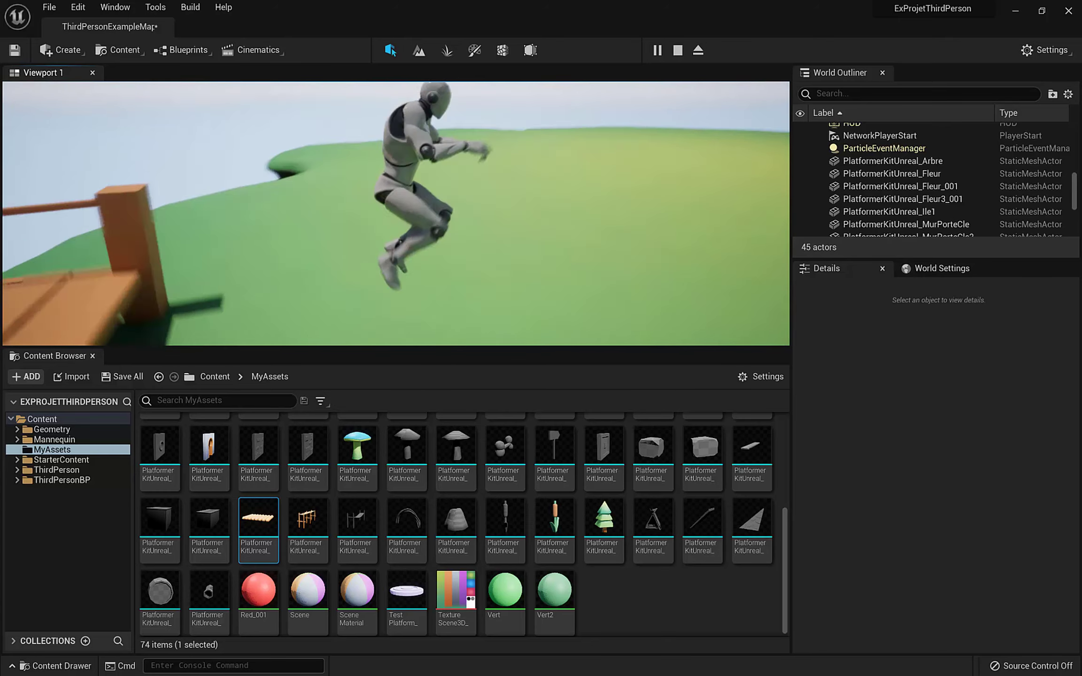
pyautogui.press('d')
pyautogui.press('s')
pyautogui.press('w')
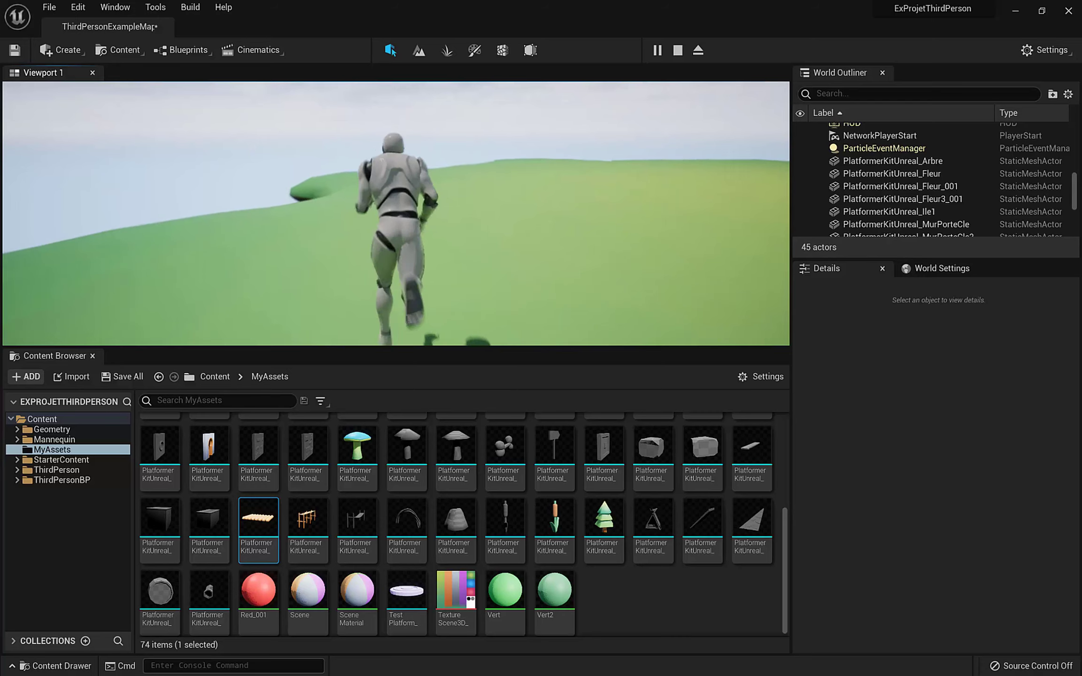
pyautogui.press('space')
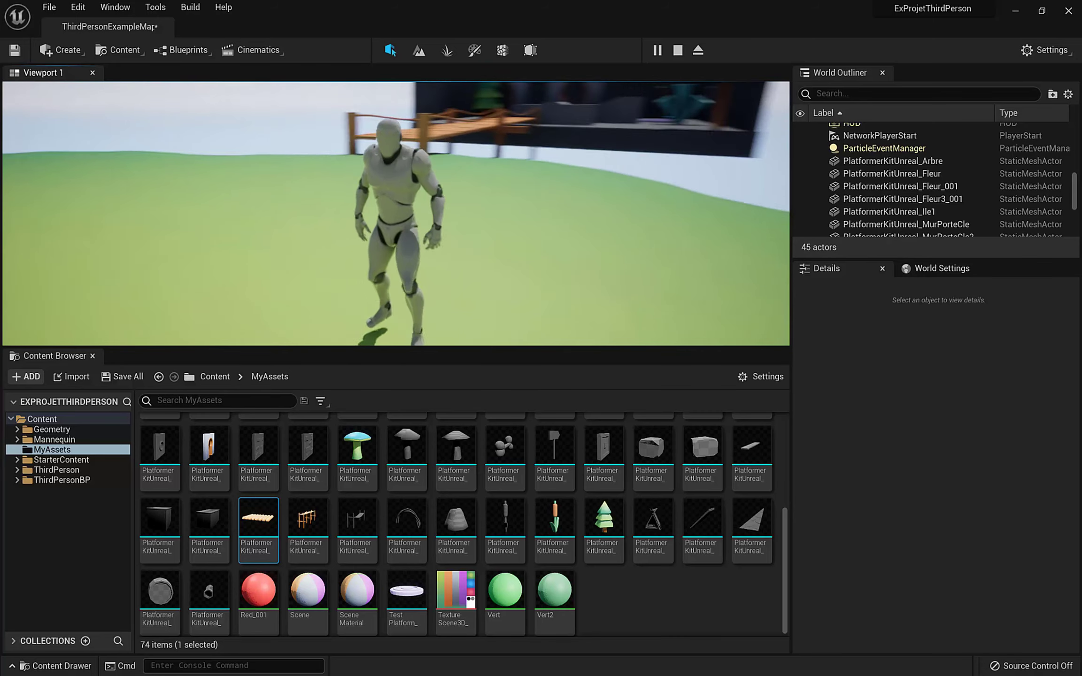
pyautogui.press('Escape')
# Step: Generate auto convex collision for the PlatformerKitUnreal_Pont1 mesh with Hull Count 8 and Hull Precision 200000, and close the mesh
pyautogui.click(487, 128)
pyautogui.moveTo(487, 144); pyautogui.dragTo(528, 97, button='right')
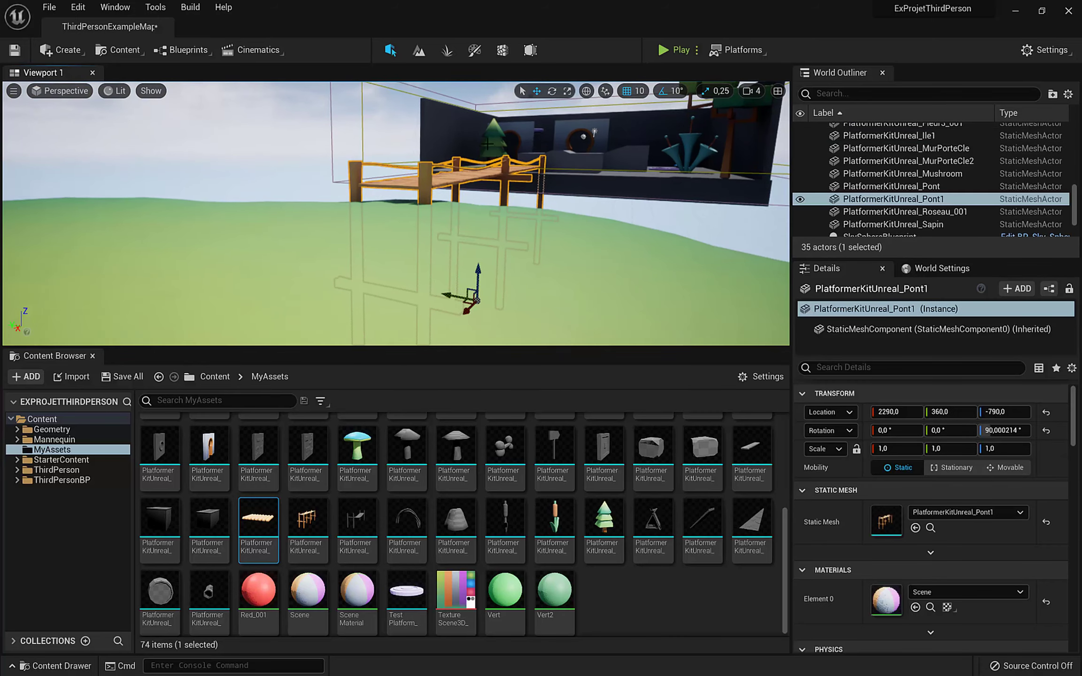
pyautogui.doubleClick(301, 518)
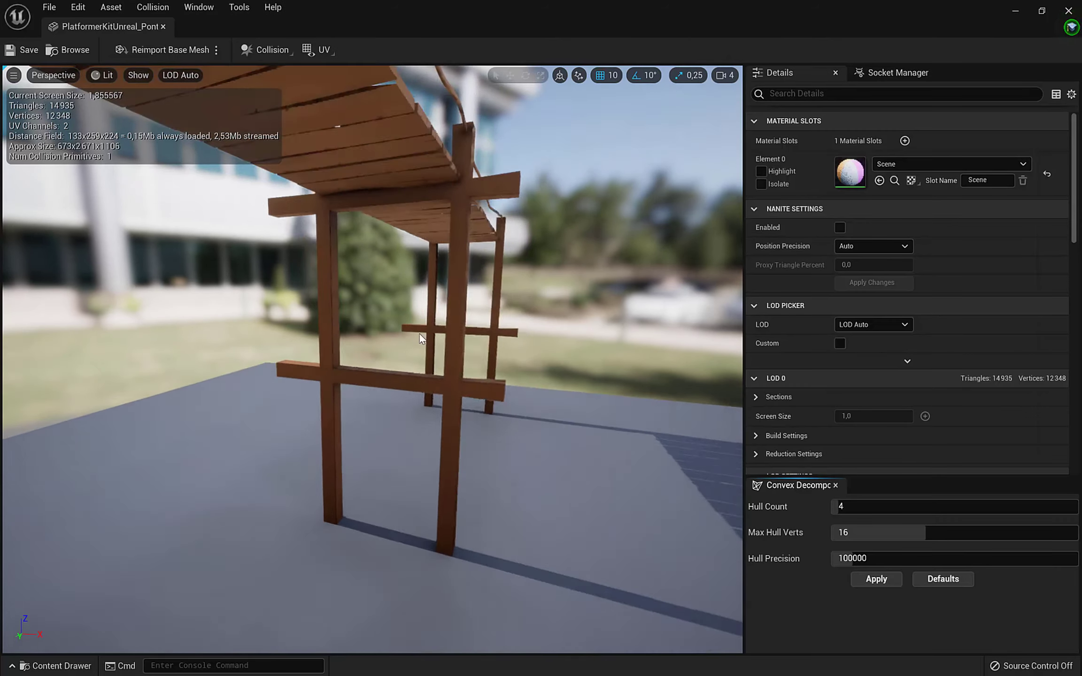
pyautogui.moveTo(385, 192); pyautogui.dragTo(337, 248)
pyautogui.click(277, 51)
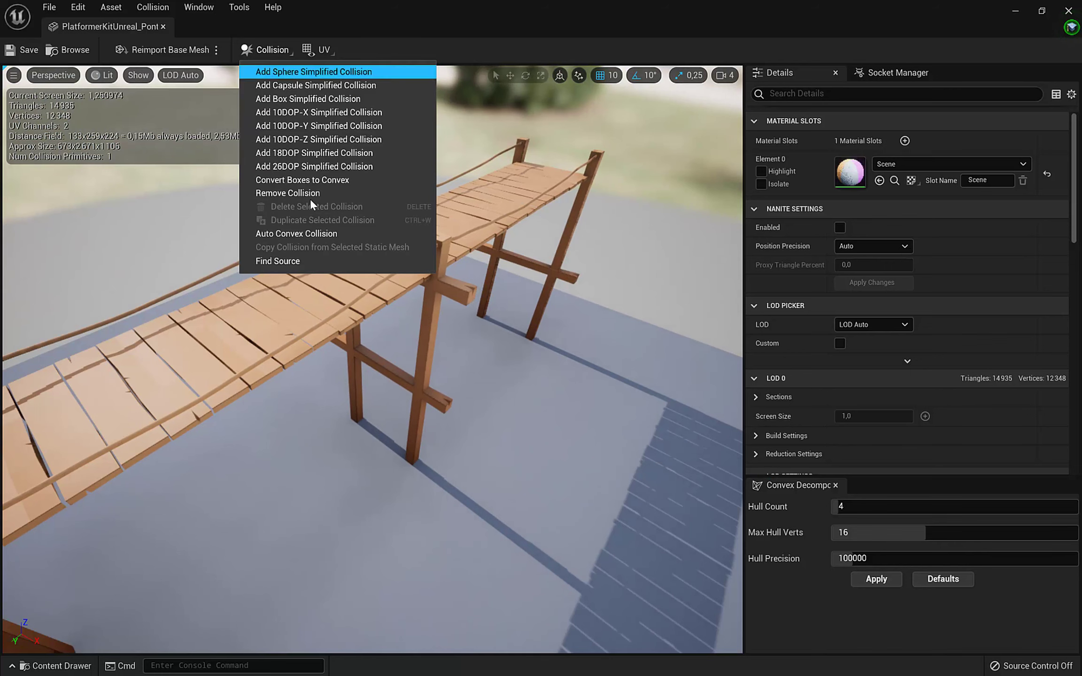
pyautogui.click(314, 237)
pyautogui.moveTo(310, 276); pyautogui.dragTo(324, 352)
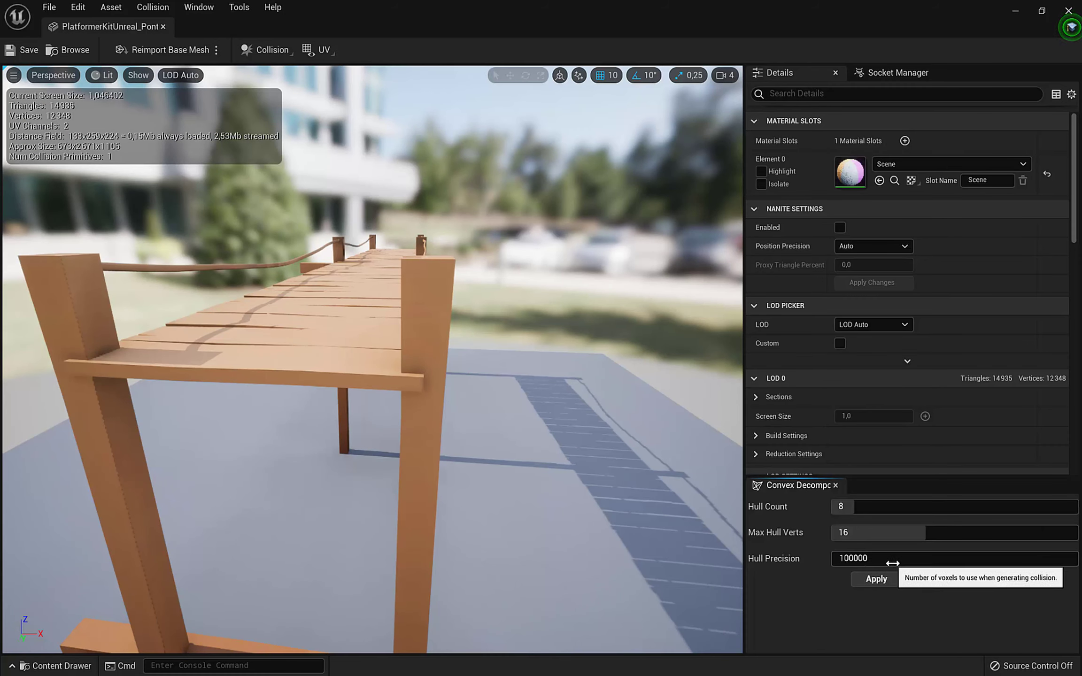
pyautogui.click(869, 584)
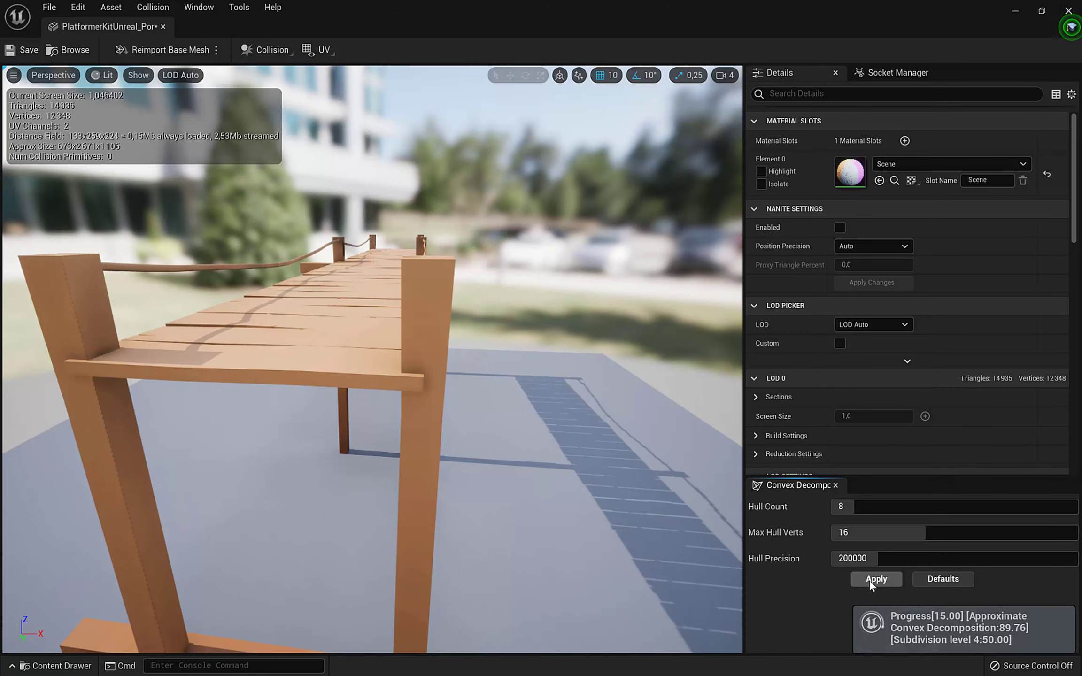
pyautogui.moveTo(448, 301)
pyautogui.mouseDown()
pyautogui.moveTo(188, 314)
pyautogui.moveTo(451, 282)
pyautogui.mouseUp()
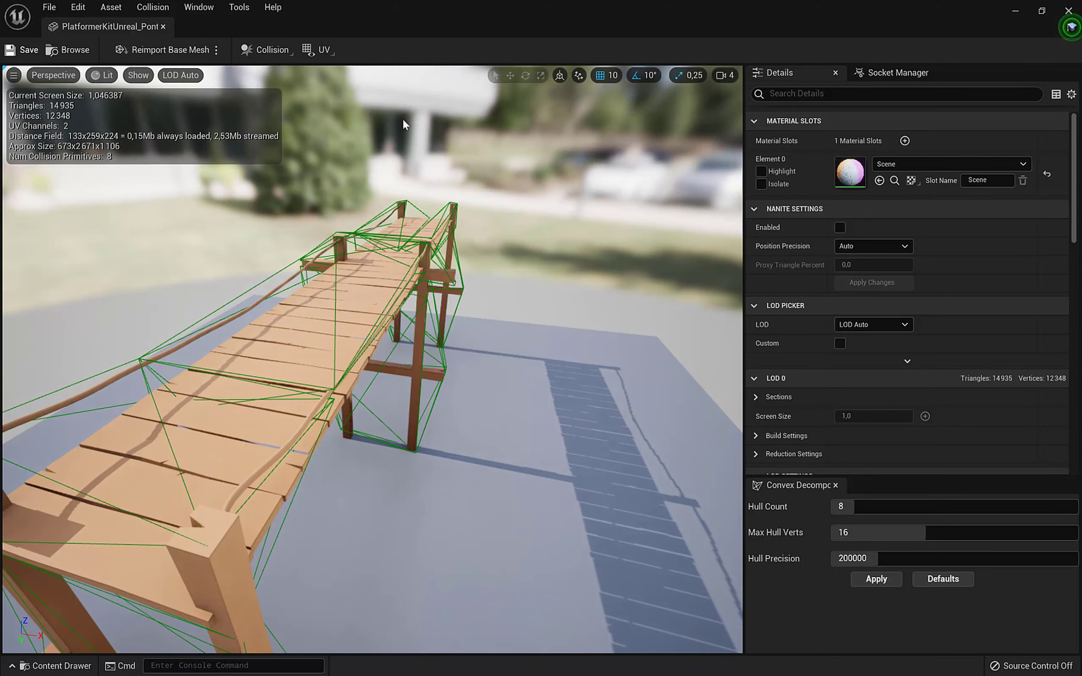
pyautogui.click(1067, 10)
# Step: Place the PlatformerKitUnreal_Ilot island from MyAssets beside the large island, at about X 8150, Y -3810, Z 1830
pyautogui.keyDown('alt'); pyautogui.moveTo(532, 221); pyautogui.dragTo(479, 282); pyautogui.keyUp('alt')
pyautogui.scroll(-1, 450, 245)
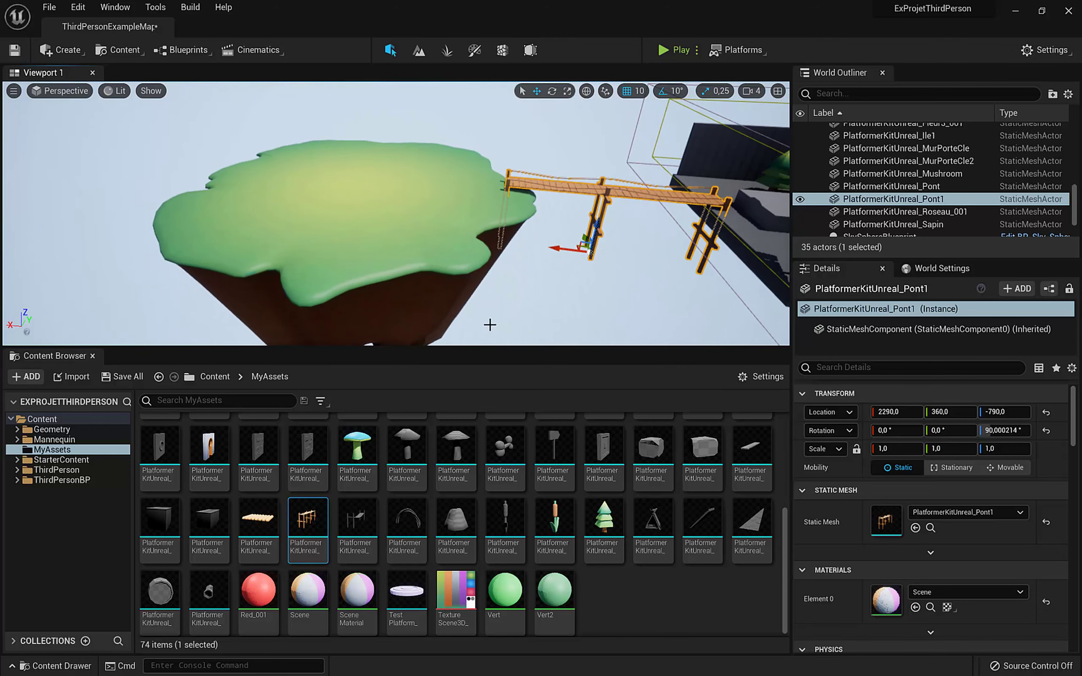
pyautogui.keyDown('alt'); pyautogui.moveTo(337, 248); pyautogui.dragTo(304, 229); pyautogui.keyUp('alt')
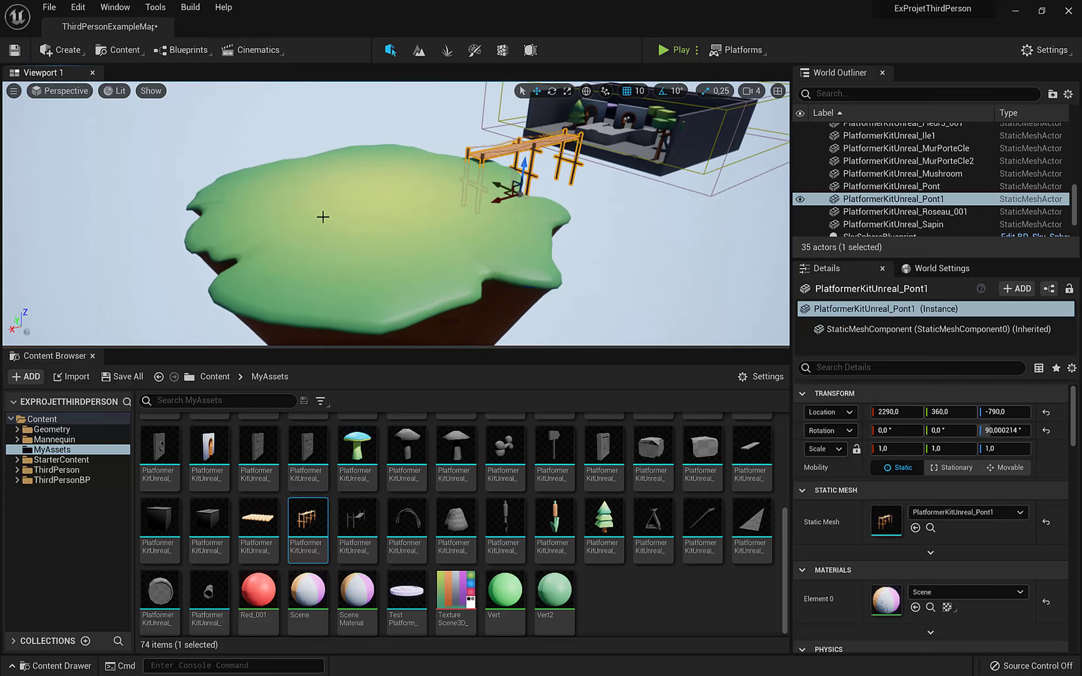
pyautogui.moveTo(350, 229); pyautogui.dragTo(277, 233, button='right')
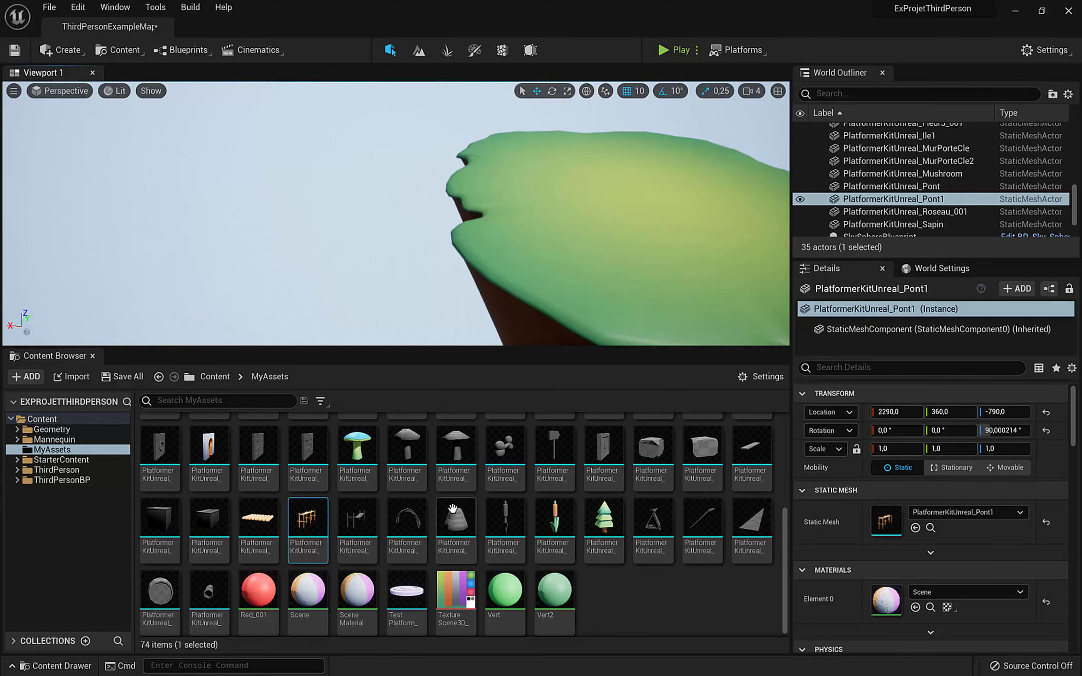
pyautogui.scroll(3, 483, 507)
pyautogui.scroll(1, 524, 515)
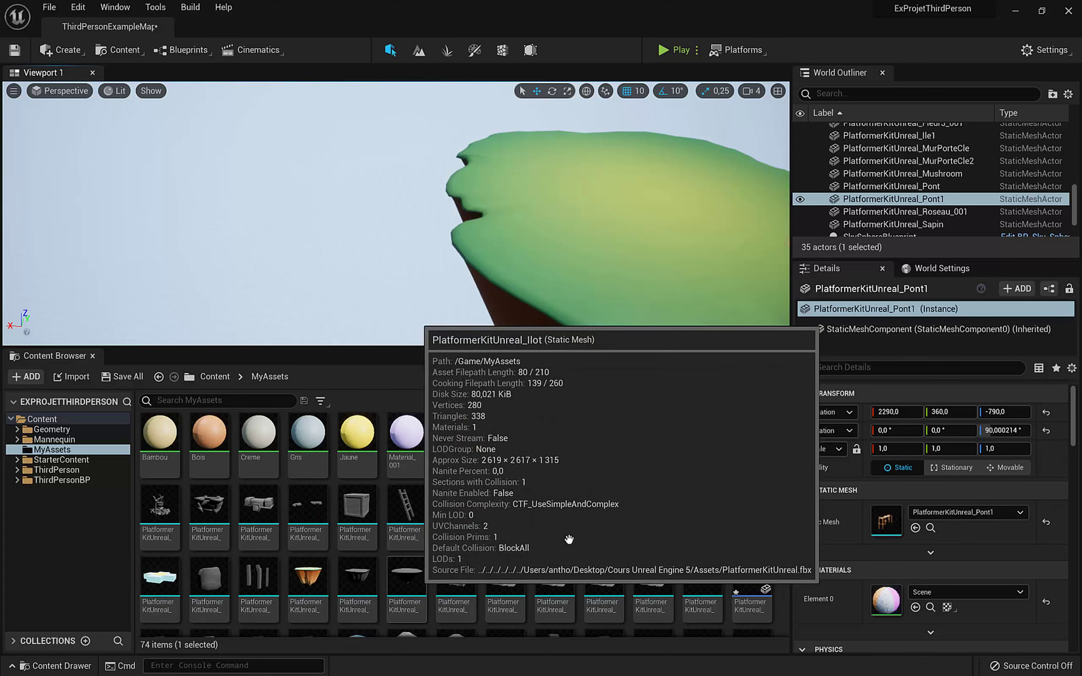
pyautogui.moveTo(408, 580); pyautogui.dragTo(434, 225)
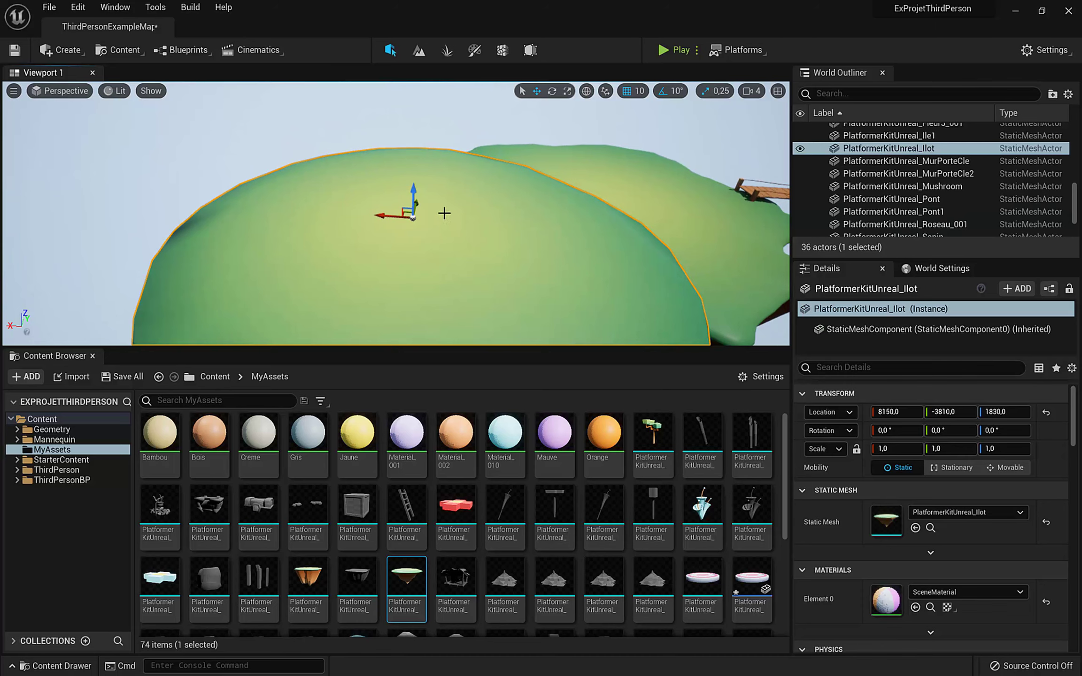
pyautogui.moveTo(439, 208); pyautogui.dragTo(437, 207, button='right')
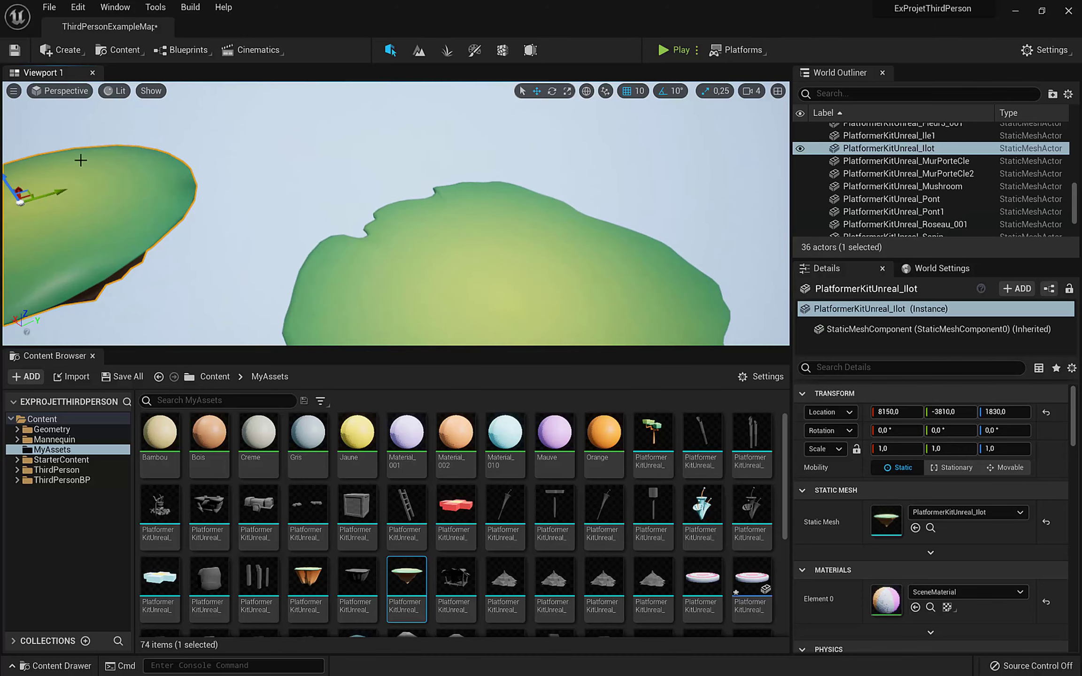
# Step: Move the PlatformerKitUnreal_Ilot island behind the large island's far edge and lower it
pyautogui.moveTo(55, 192); pyautogui.dragTo(334, 104)
pyautogui.moveTo(352, 101); pyautogui.dragTo(354, 57, button='right')
pyautogui.moveTo(374, 224); pyautogui.dragTo(374, 253)
pyautogui.moveTo(393, 206); pyautogui.dragTo(393, 245, button='right')
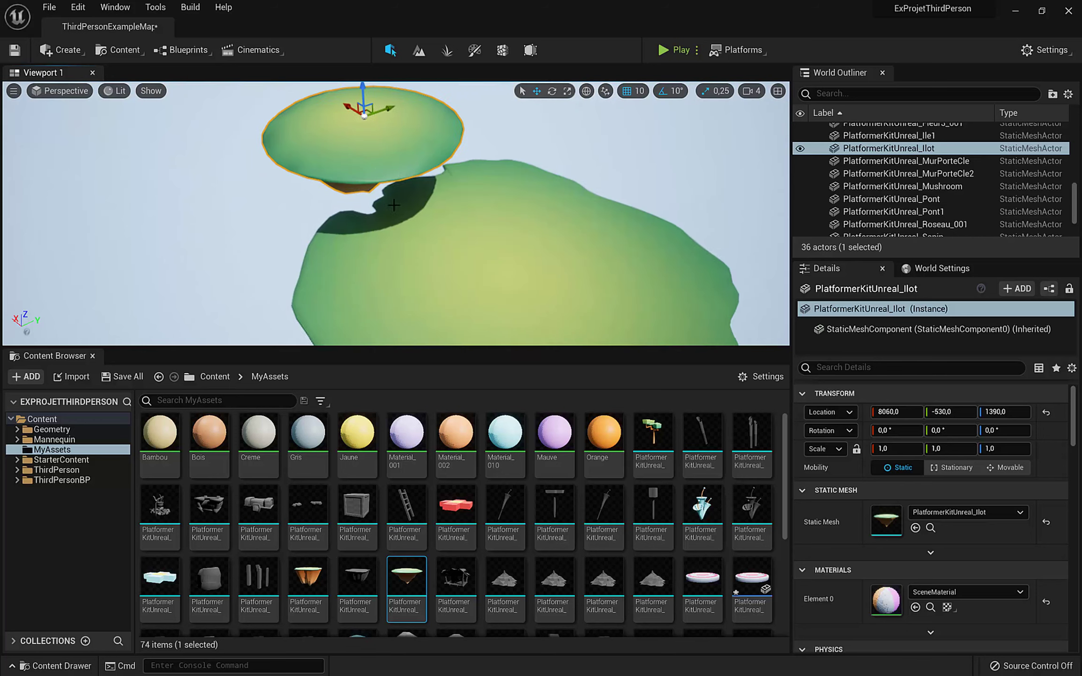
pyautogui.moveTo(359, 108); pyautogui.dragTo(317, 108)
pyautogui.moveTo(300, 149); pyautogui.dragTo(337, 169, button='right')
# Step: Move the PlatformerKitUnreal_Pont1 bridge to about X 9220, between the large island's far edge and the small island
pyautogui.click(449, 212)
pyautogui.moveTo(521, 281); pyautogui.dragTo(72, 270)
pyautogui.moveTo(104, 254); pyautogui.dragTo(70, 244, button='right')
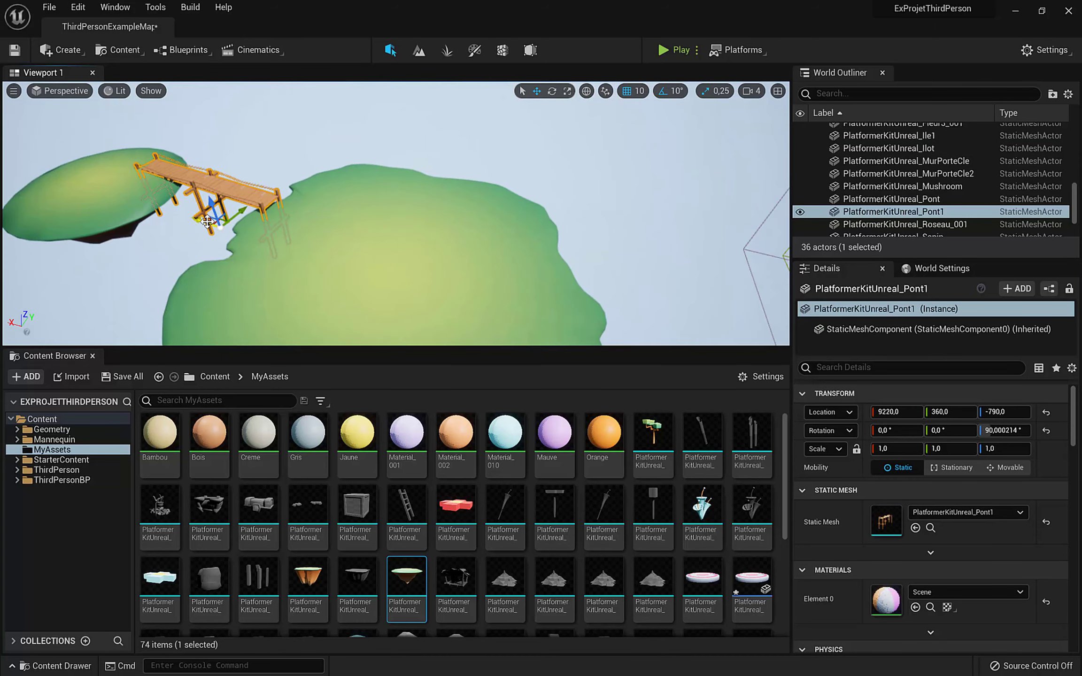
pyautogui.moveTo(238, 213); pyautogui.dragTo(211, 233)
pyautogui.moveTo(181, 244); pyautogui.dragTo(211, 249, button='right')
pyautogui.moveTo(61, 262); pyautogui.dragTo(128, 258, button='right')
# Step: Move the PlatformerKitUnreal_Ilot island to the bridge's far end, at about X 11520, Y -340, Z 210
pyautogui.click(75, 269)
pyautogui.moveTo(137, 230); pyautogui.dragTo(93, 213)
pyautogui.moveTo(233, 275); pyautogui.dragTo(310, 272, button='right')
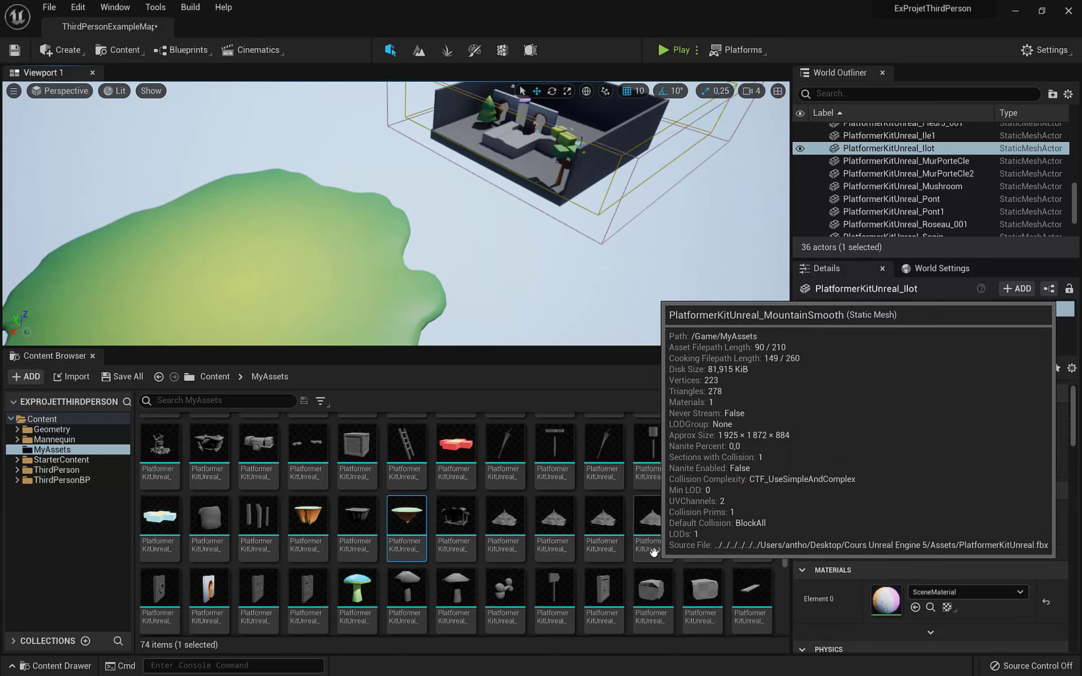
# Step: Place PlatformerKitUnreal_MovePlatform from MyAssets on the large island's edge, at about X 3350, Y 120, Z 110
pyautogui.scroll(-5, 559, 506)
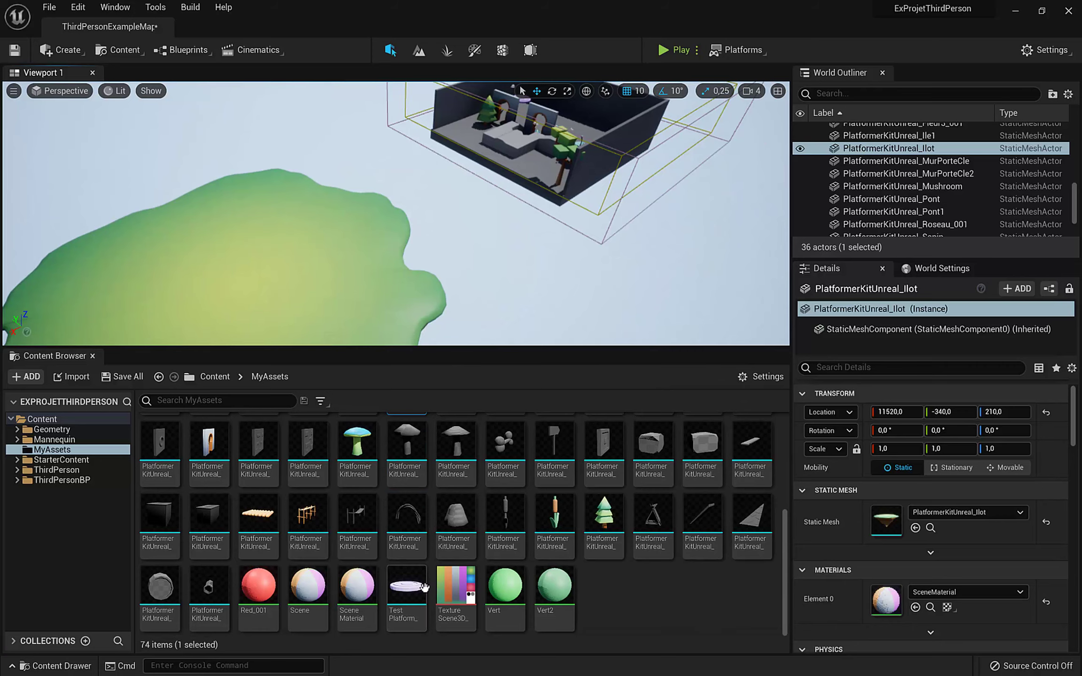
pyautogui.scroll(3, 601, 514)
pyautogui.moveTo(704, 515)
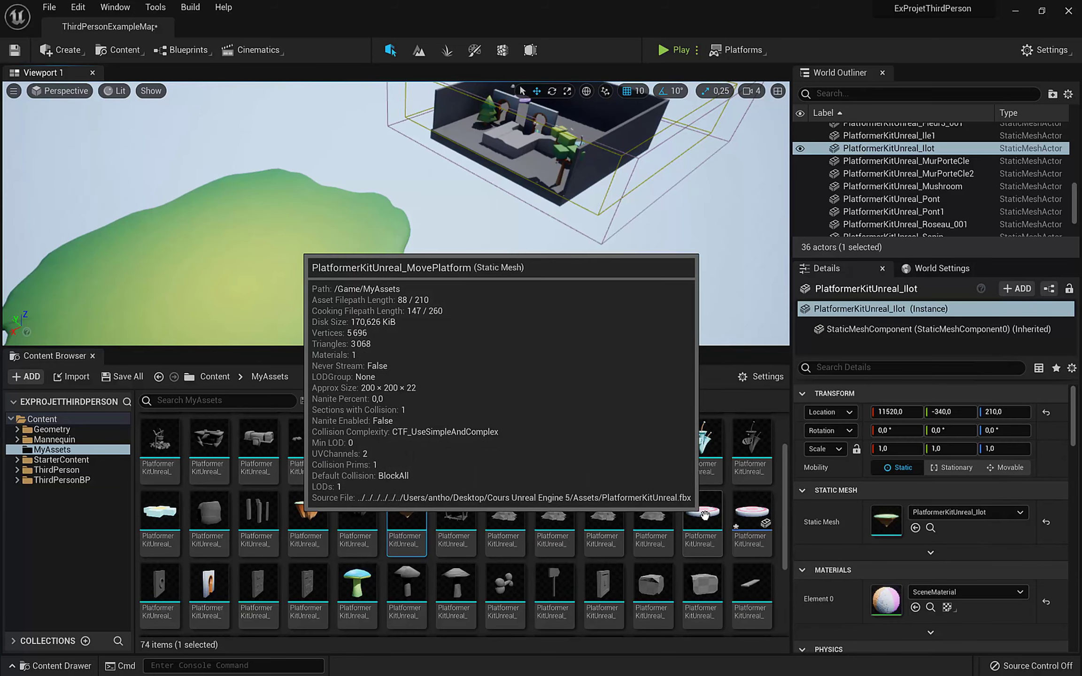
pyautogui.moveTo(705, 515); pyautogui.dragTo(382, 202)
pyautogui.press('f')
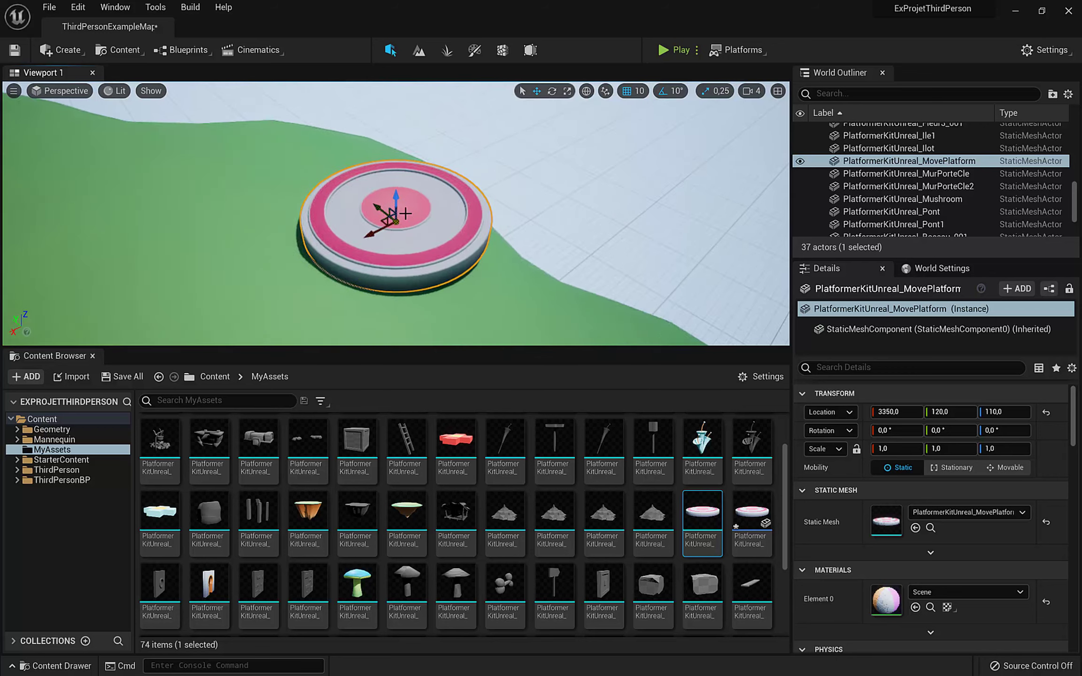
# Step: Scale the PlatformerKitUnreal_MovePlatform disc uniformly to 4.0
pyautogui.scroll(-5, 470, 216)
pyautogui.moveTo(448, 223)
pyautogui.keyDown('alt'); pyautogui.mouseDown()
pyautogui.moveTo(465, 164)
pyautogui.moveTo(453, 212)
pyautogui.mouseUp(); pyautogui.keyUp('alt')
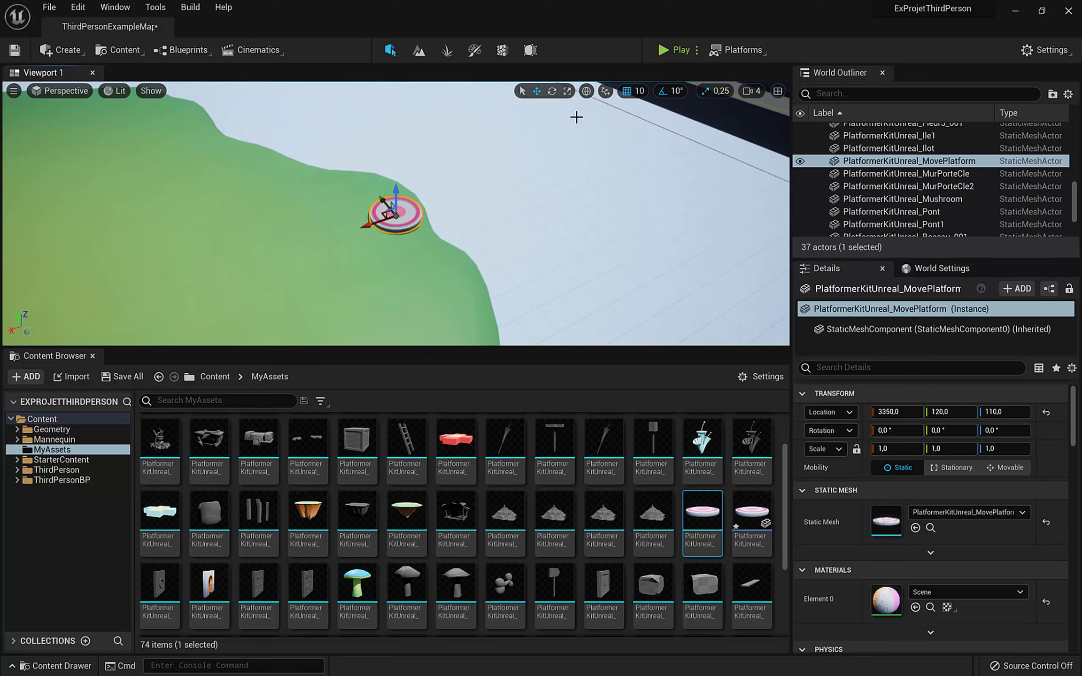
pyautogui.click(567, 91)
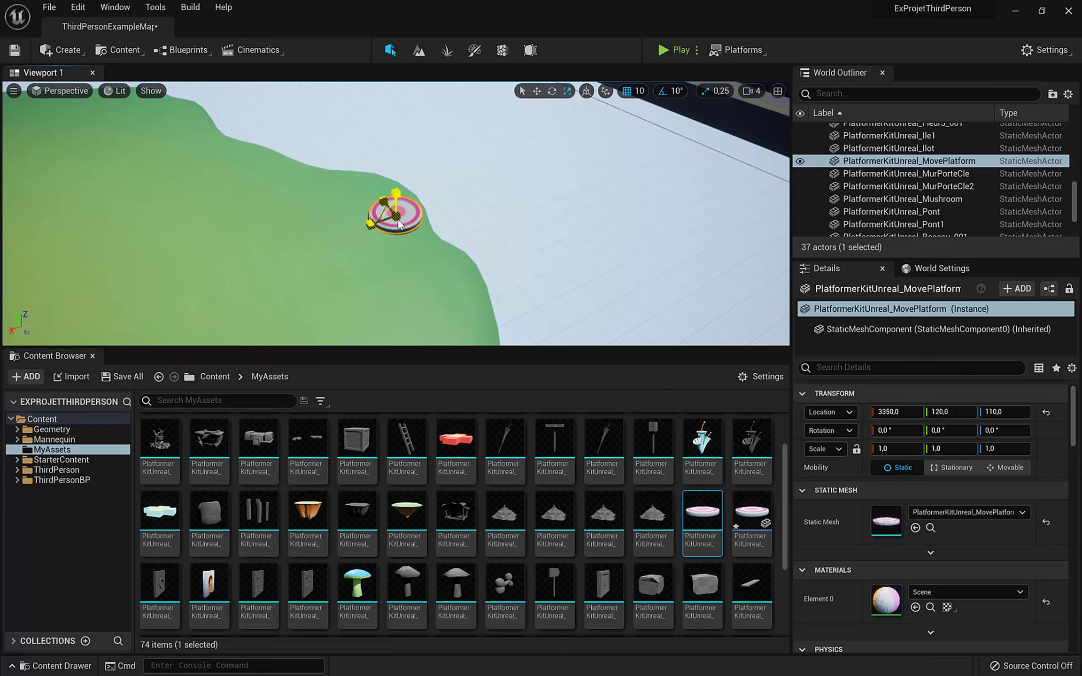
pyautogui.moveTo(397, 215); pyautogui.dragTo(475, 230)
pyautogui.scroll(-2, 473, 237)
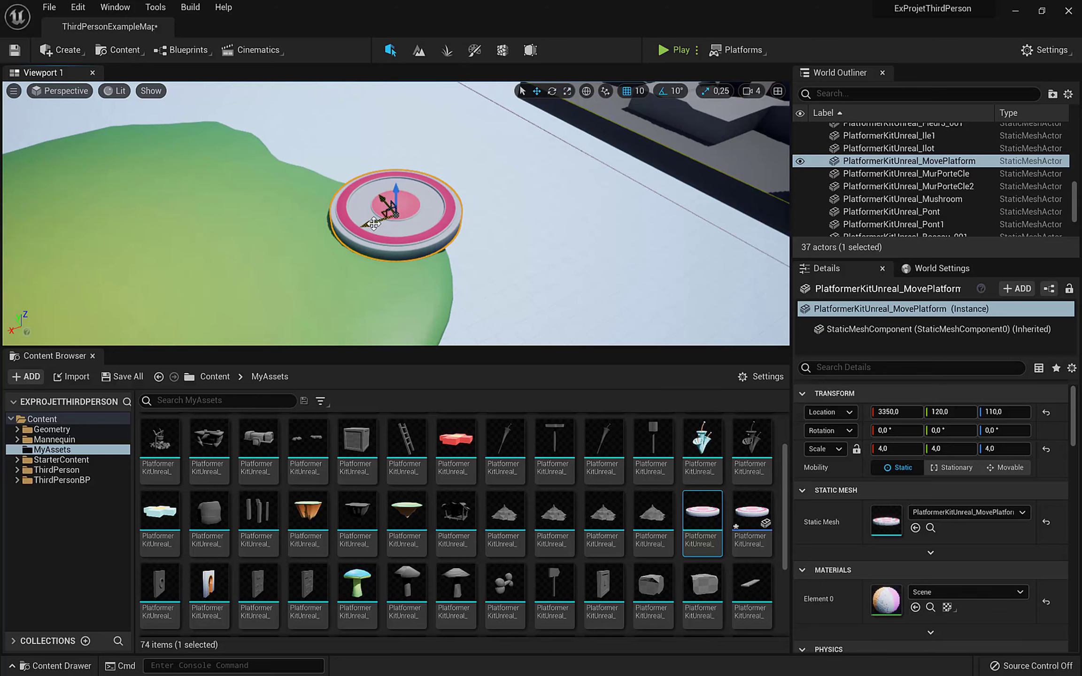
# Step: Move the PlatformerKitUnreal_MovePlatform disc off the island towards the arena, to about X 1580 in the gap
pyautogui.moveTo(373, 224); pyautogui.dragTo(582, 182)
pyautogui.press('f')
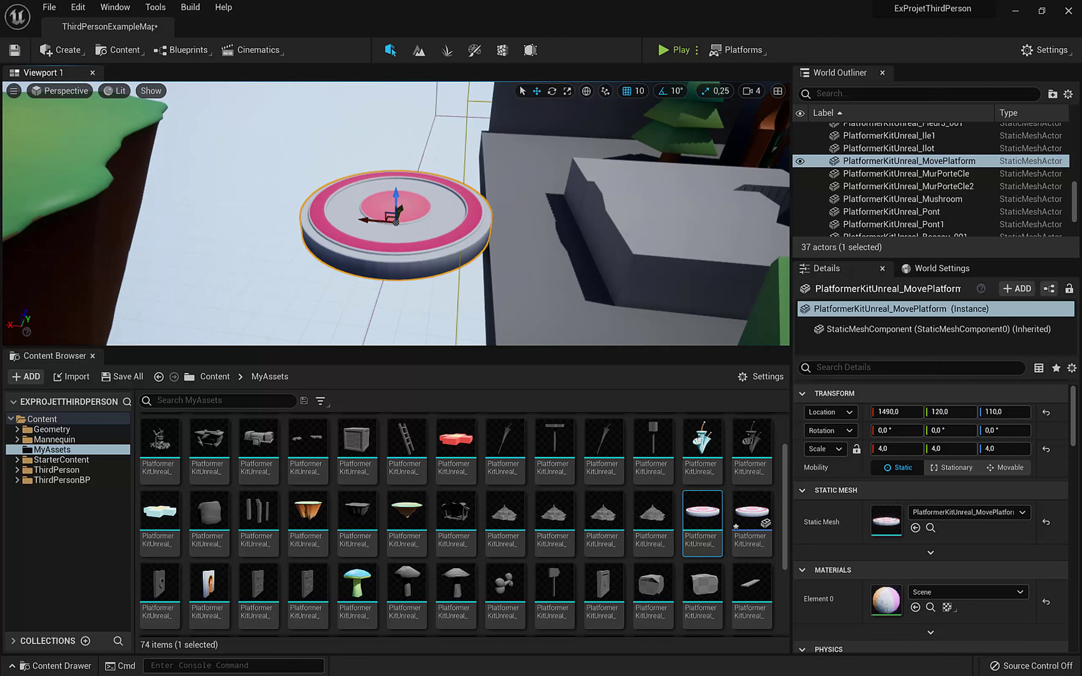
pyautogui.keyDown('alt'); pyautogui.moveTo(345, 219); pyautogui.dragTo(285, 236); pyautogui.keyUp('alt')
pyautogui.hotkey('ctrl', 'z')
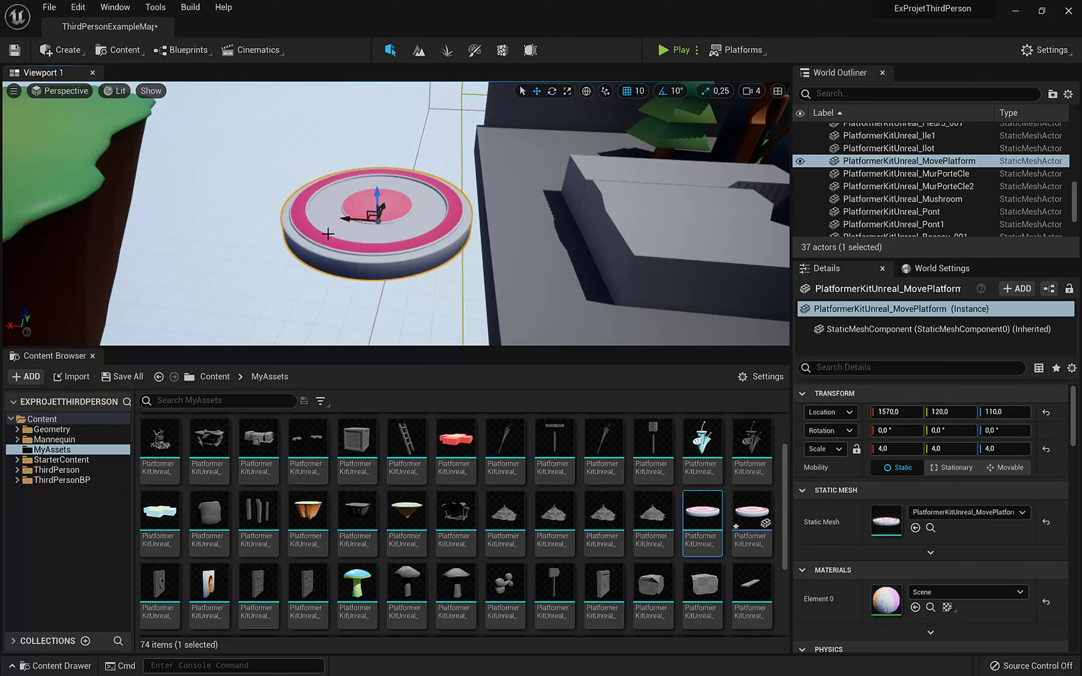
pyautogui.keyDown('alt'); pyautogui.moveTo(245, 196); pyautogui.dragTo(243, 172); pyautogui.keyUp('alt')
pyautogui.scroll(-4, 243, 171)
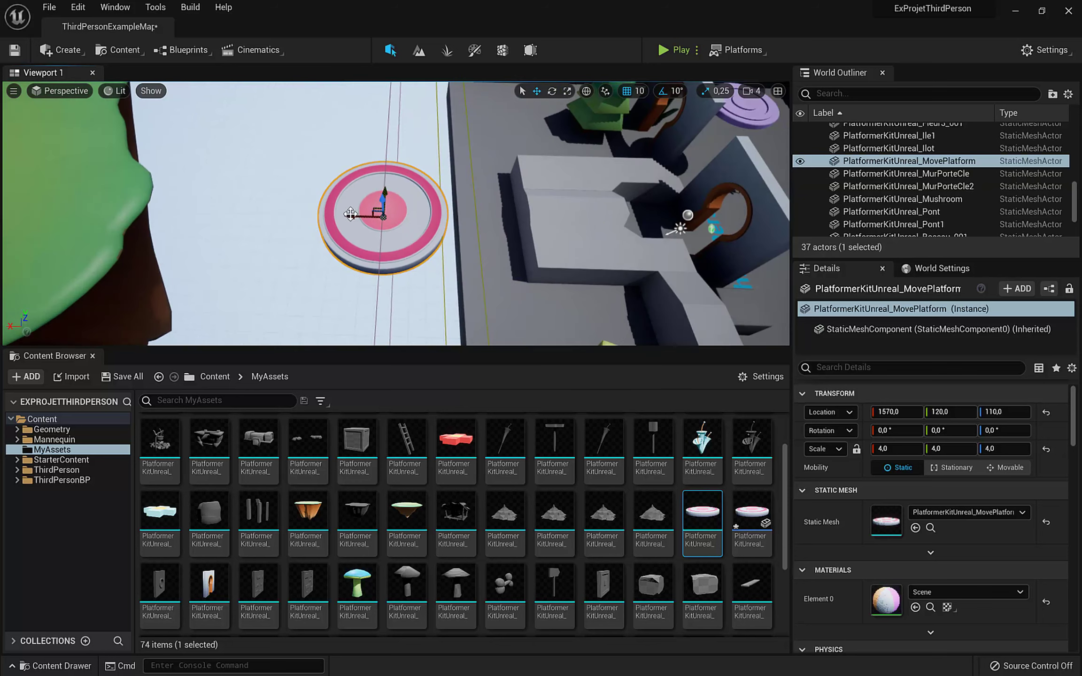
pyautogui.moveTo(347, 217)
pyautogui.mouseDown()
pyautogui.moveTo(208, 218)
pyautogui.moveTo(349, 235)
pyautogui.mouseUp()
# Step: Place the small red asset, the teal flower, the blue PlatformerKitUnreal_Fleur4 and, near the centre, PlatformerKitUnreal_Camp on the large island
pyautogui.moveTo(383, 257); pyautogui.dragTo(297, 231, button='right')
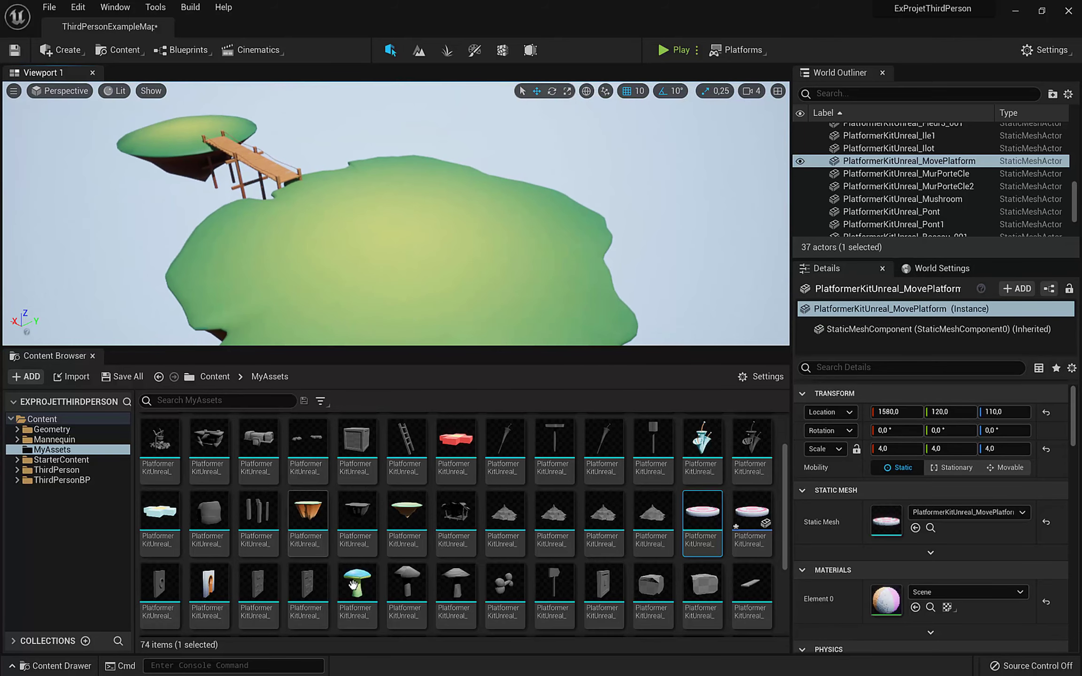
pyautogui.scroll(3, 458, 500)
pyautogui.moveTo(457, 499); pyautogui.dragTo(298, 289)
pyautogui.moveTo(702, 510); pyautogui.dragTo(488, 192)
pyautogui.moveTo(751, 510); pyautogui.dragTo(216, 248)
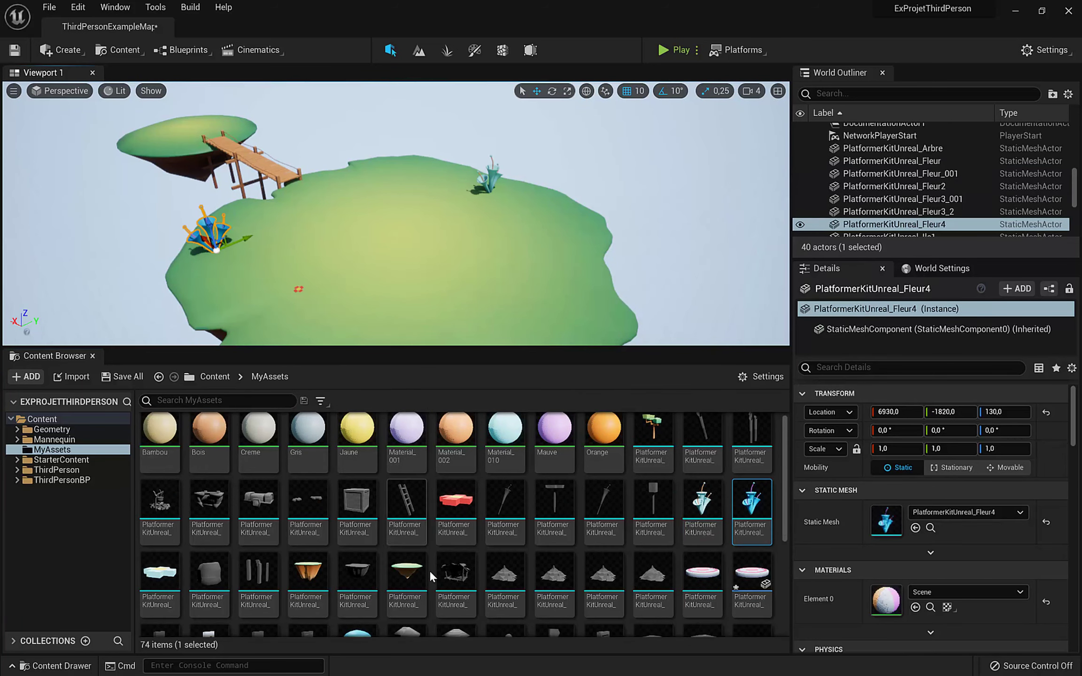
pyautogui.moveTo(160, 500); pyautogui.dragTo(399, 244)
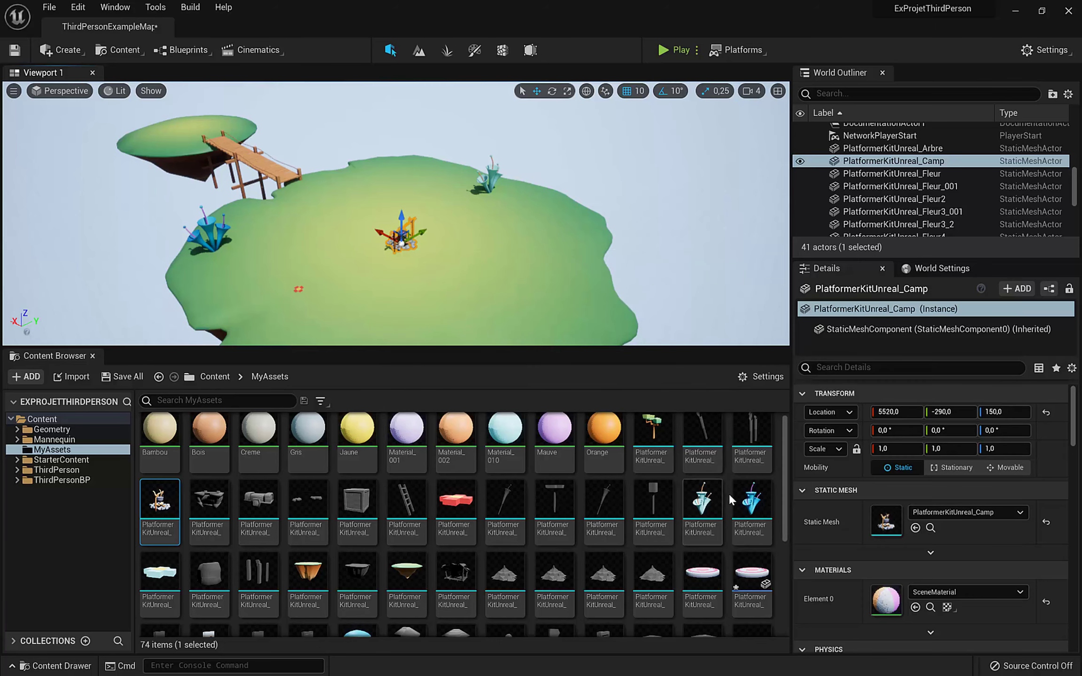
# Step: Place the blue-capped mushroom from MyAssets at the large island's far edge, about X 6950, Y 910, Z 140
pyautogui.scroll(-2, 587, 521)
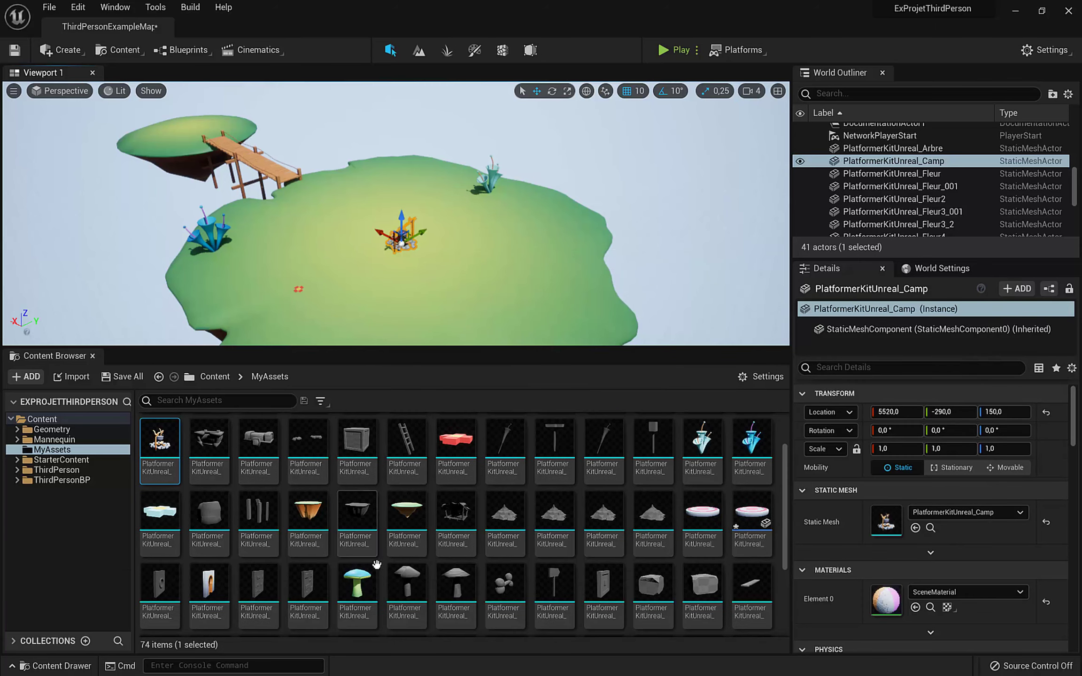
pyautogui.moveTo(357, 587); pyautogui.dragTo(325, 332)
pyautogui.moveTo(388, 176); pyautogui.dragTo(387, 176)
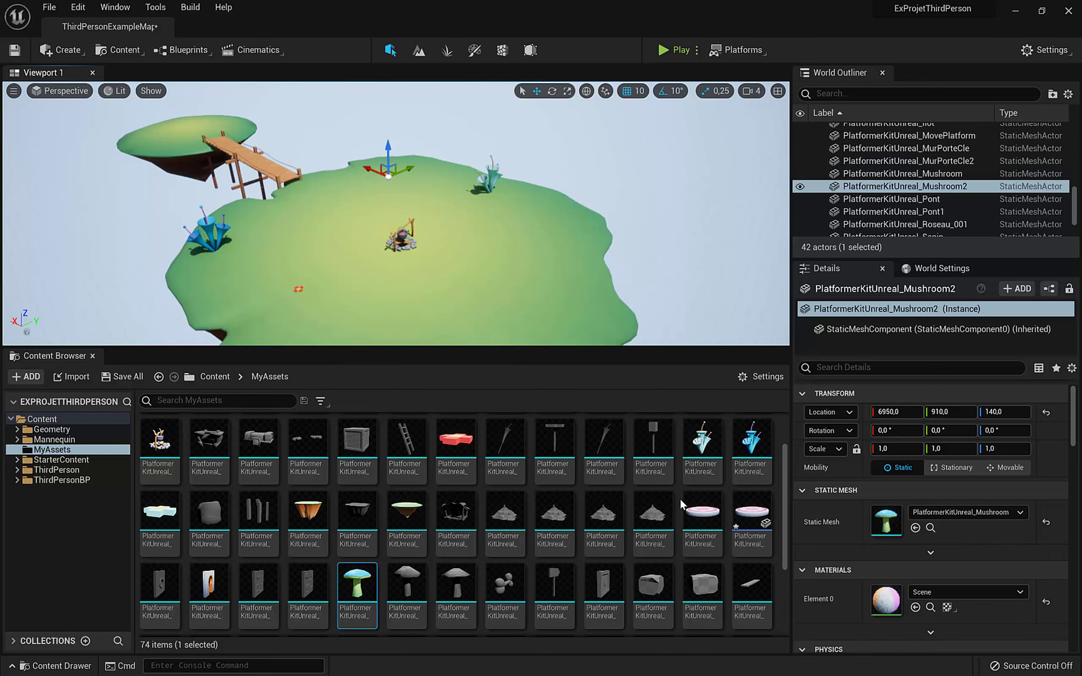
# Step: Place two PlatformerKitUnreal_Sapin fir trees, one beside the teal flower and one at the island's edge at about X 4050, Y 1260
pyautogui.scroll(-2, 603, 517)
pyautogui.moveTo(603, 580); pyautogui.dragTo(439, 169)
pyautogui.moveTo(604, 580); pyautogui.dragTo(584, 242)
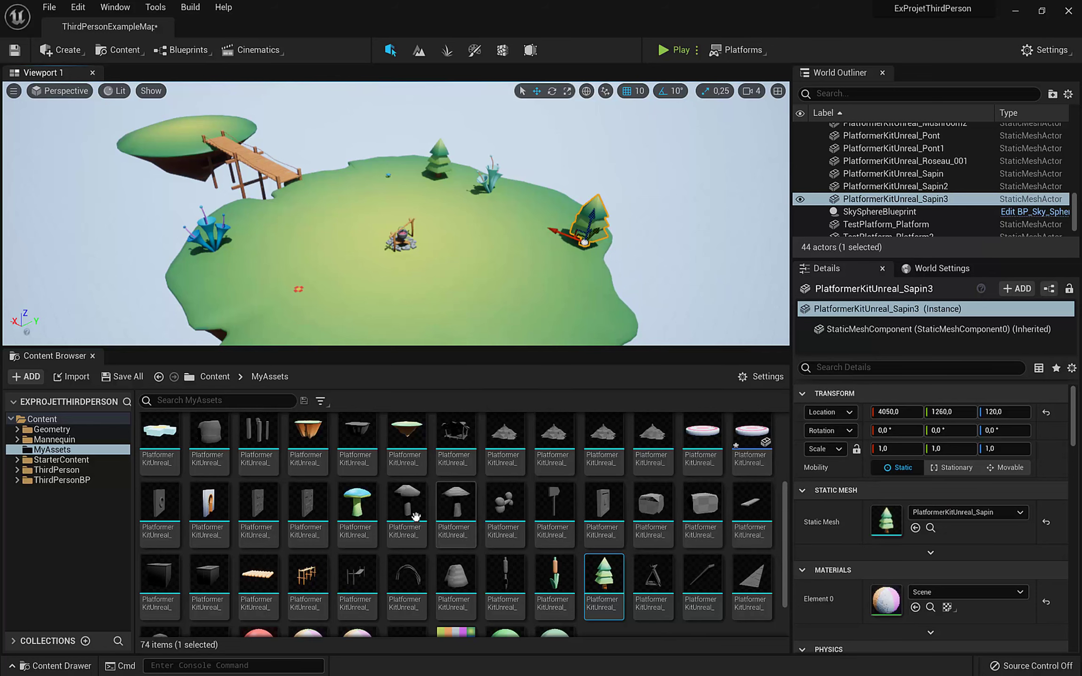
# Step: Place the PlatformerKitUnreal_Racines root arch over the campfire and rotate it about -70° around the vertical axis
pyautogui.moveTo(406, 579); pyautogui.dragTo(398, 247)
pyautogui.moveTo(292, 134); pyautogui.dragTo(267, 139, button='right')
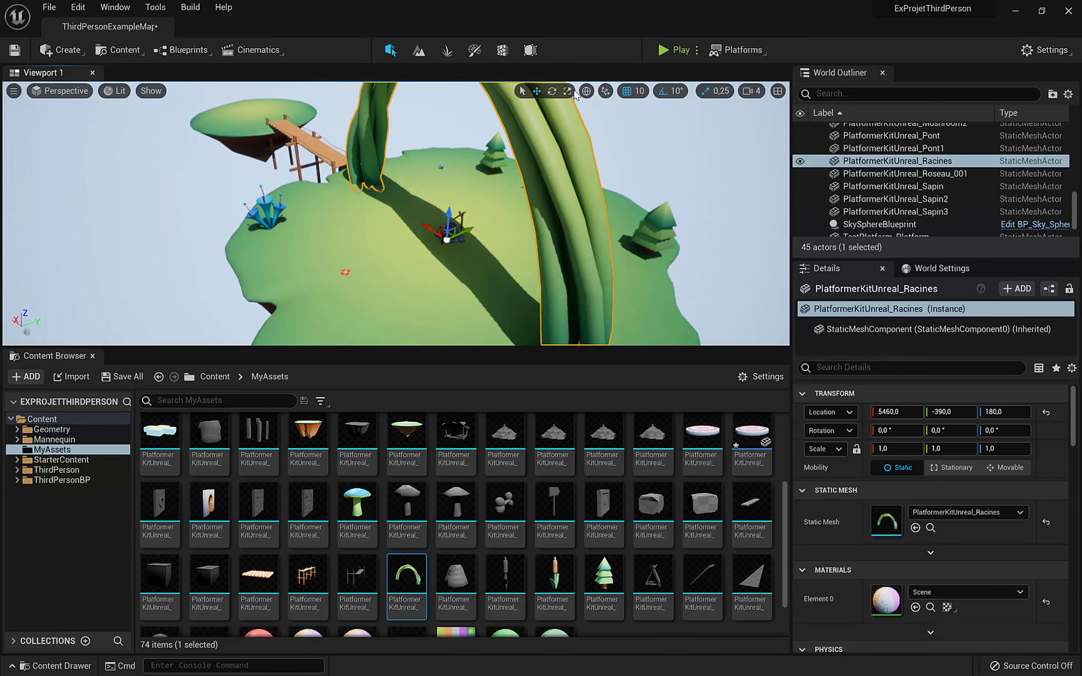
pyautogui.click(552, 91)
pyautogui.moveTo(433, 267); pyautogui.dragTo(385, 255)
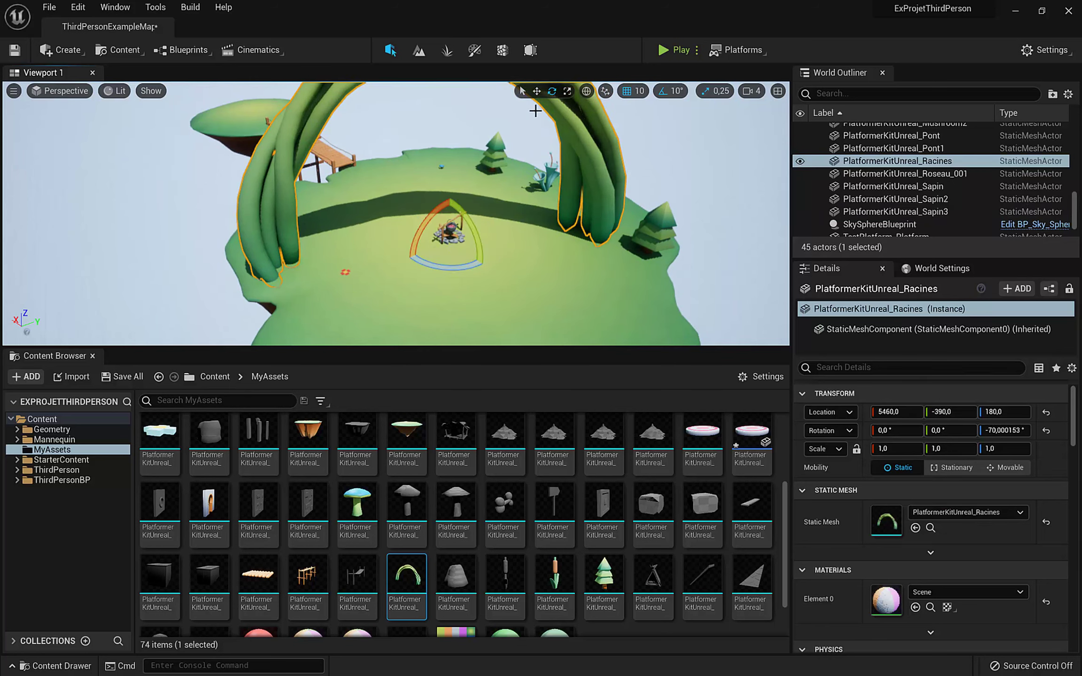
# Step: Scale the root arch uniformly to 1.25 and shift it slightly along the Y axis
pyautogui.click(567, 91)
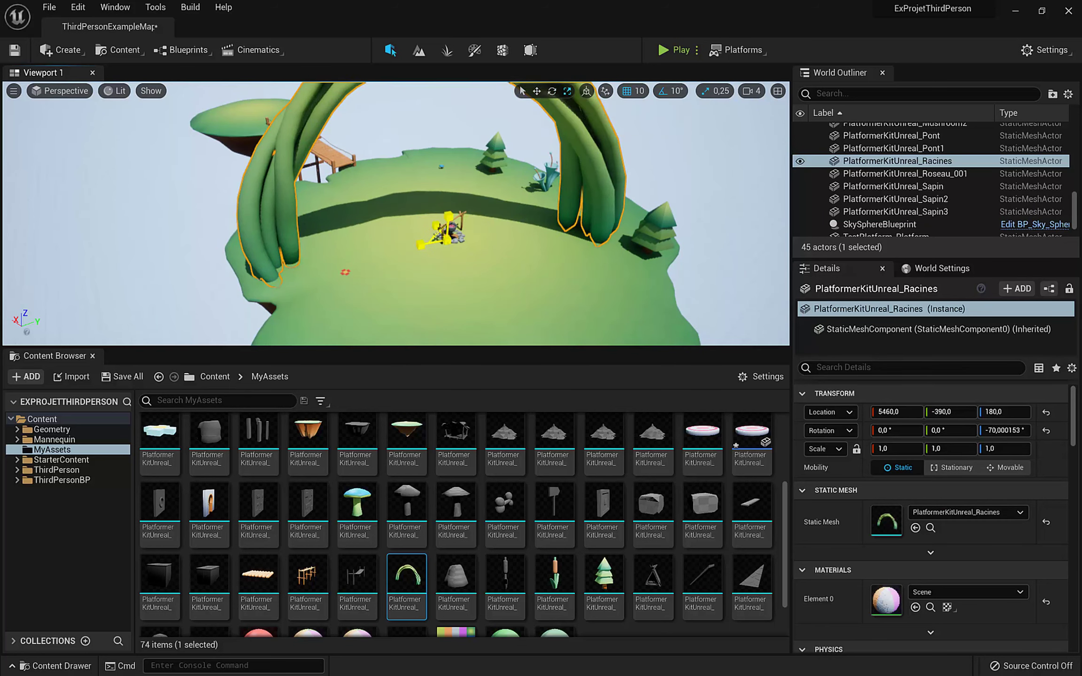
pyautogui.moveTo(449, 218); pyautogui.dragTo(452, 215)
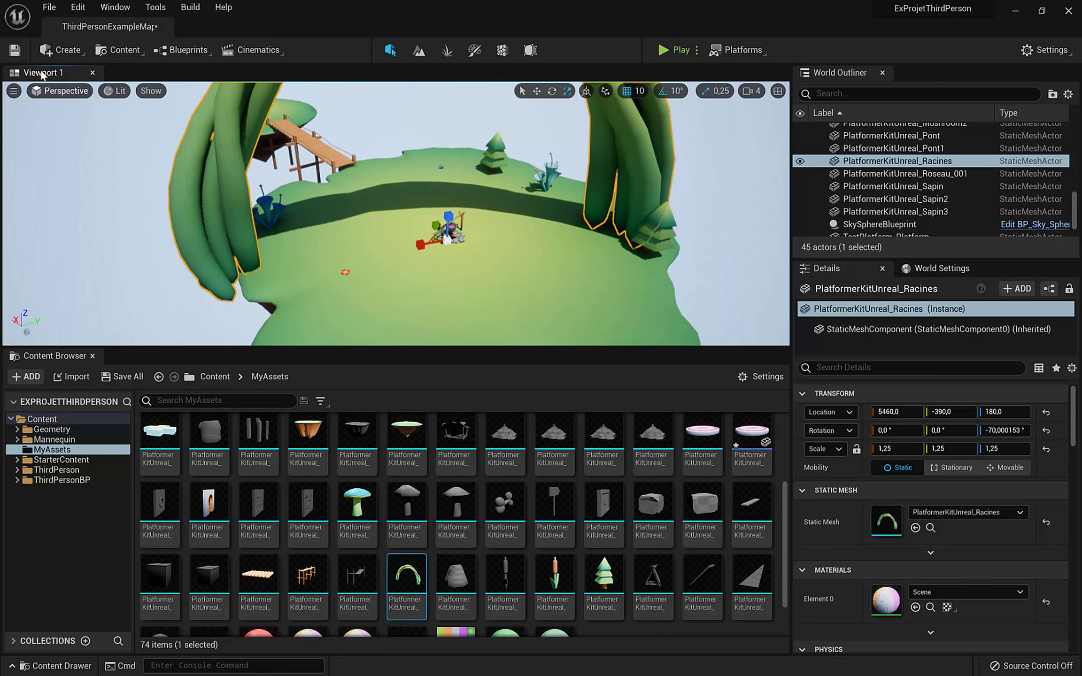
pyautogui.click(536, 91)
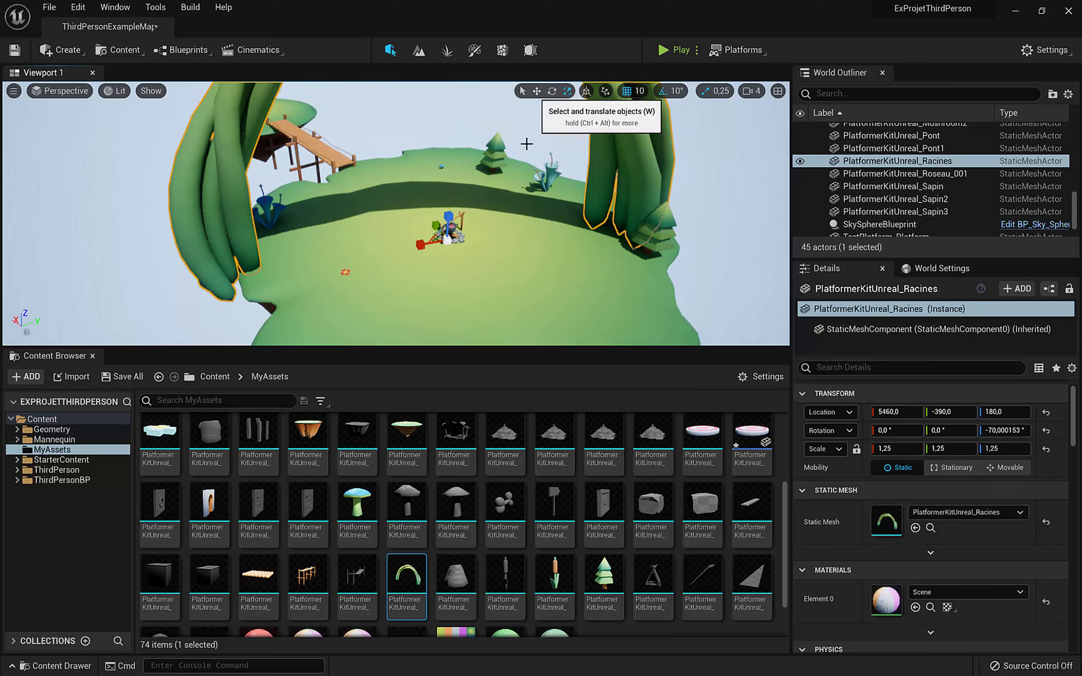
pyautogui.moveTo(467, 229); pyautogui.dragTo(493, 215)
pyautogui.moveTo(493, 216); pyautogui.dragTo(470, 221, button='right')
# Step: Move the blue PlatformerKitUnreal_Fleur4 flower inward along the Y axis to about Y -1490
pyautogui.click(659, 251)
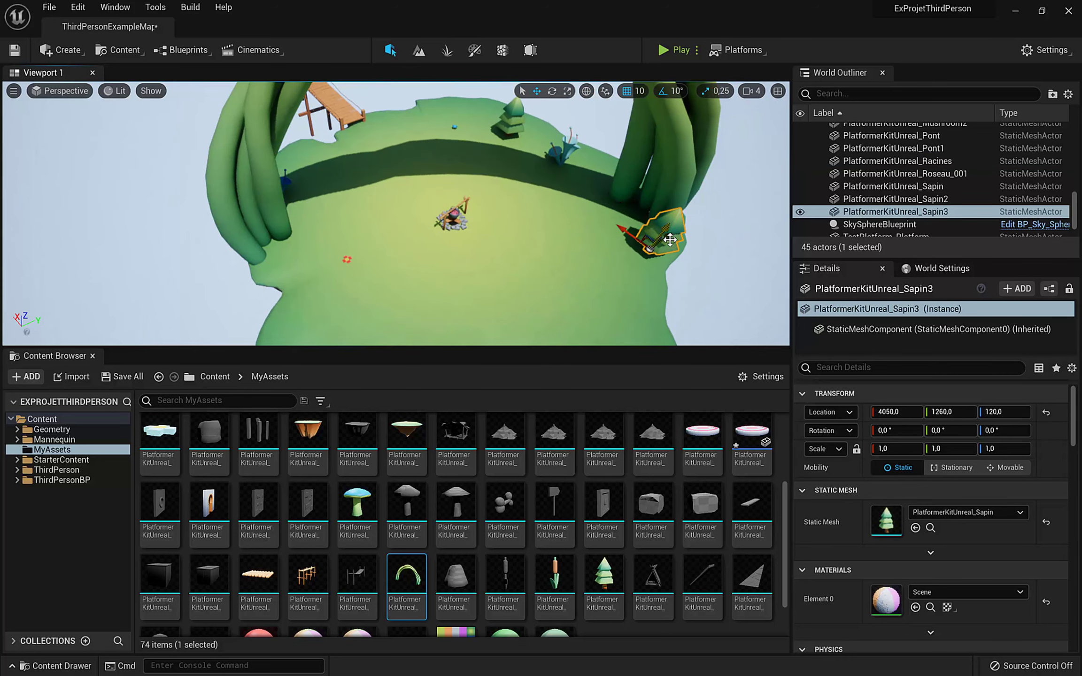
pyautogui.moveTo(675, 244); pyautogui.dragTo(528, 161, button='right')
pyautogui.click(258, 103)
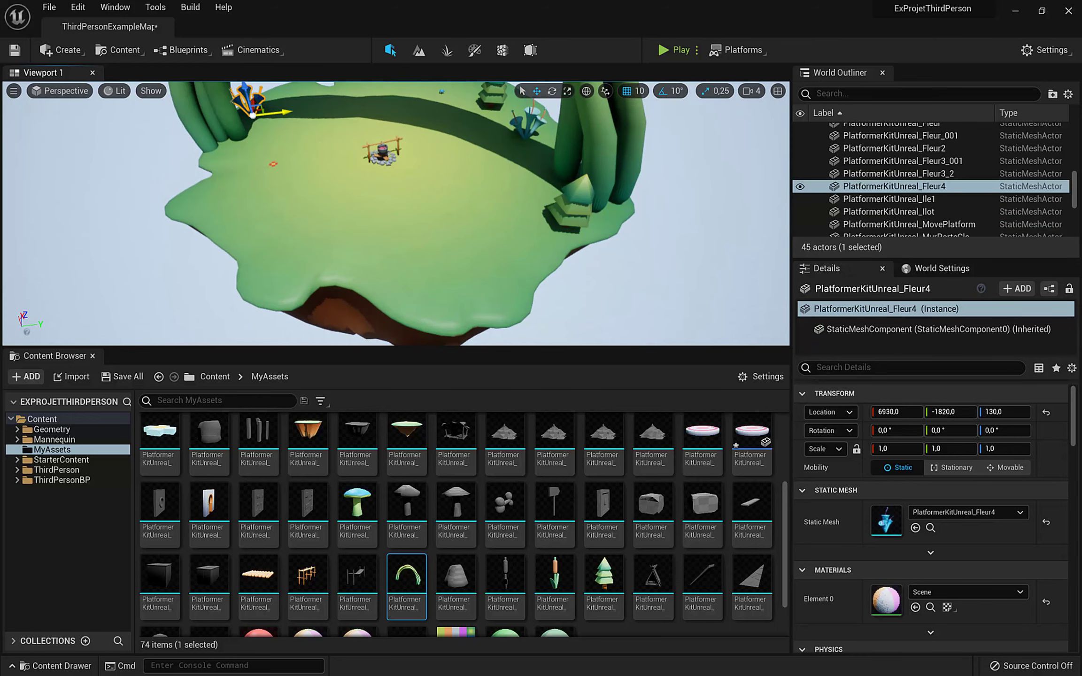
# Step: Place a second PlatformerKitUnreal_Fleur4 flower on the island's protruding edge at about X 4980, Y -1960, Z 120
pyautogui.scroll(-4, 369, 526)
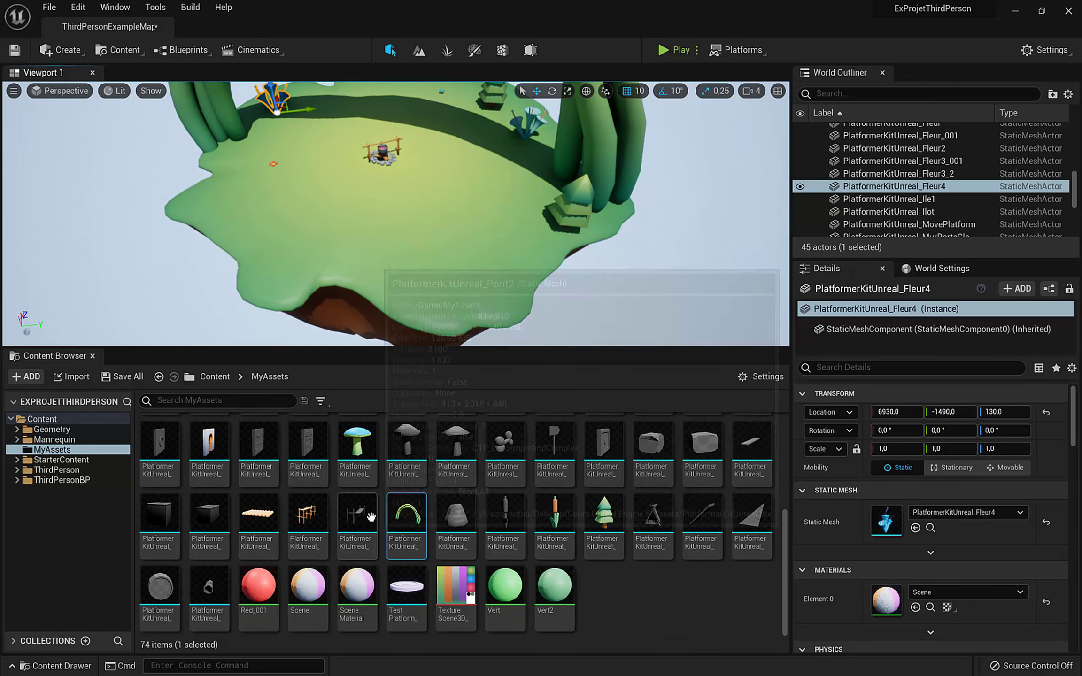
pyautogui.scroll(8, 656, 486)
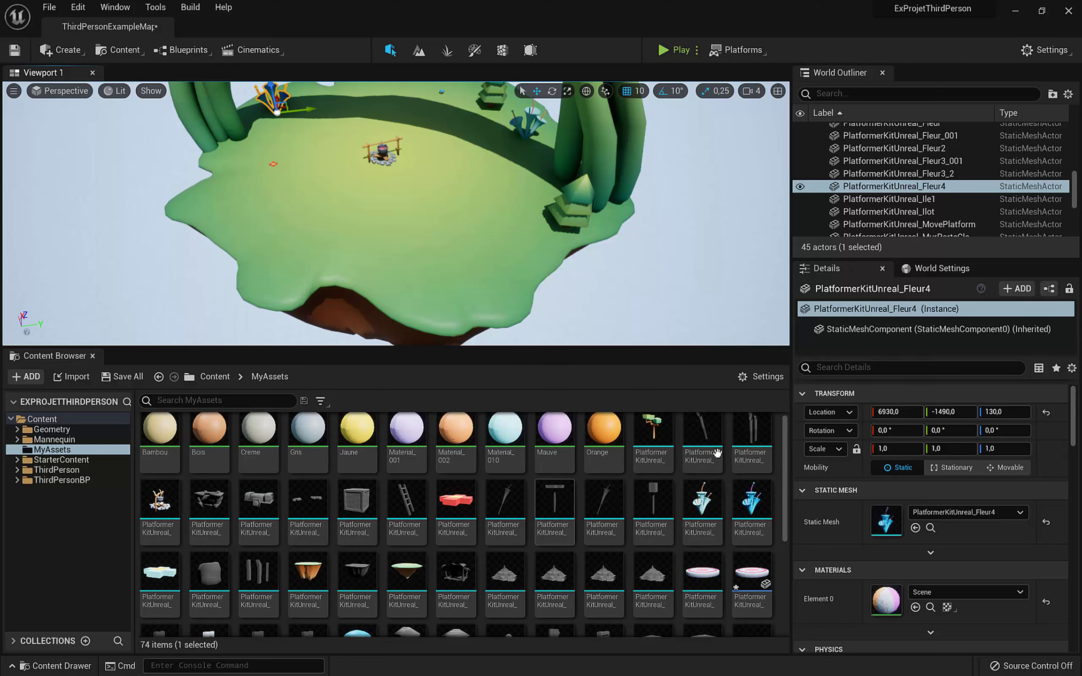
pyautogui.moveTo(751, 479); pyautogui.dragTo(238, 215)
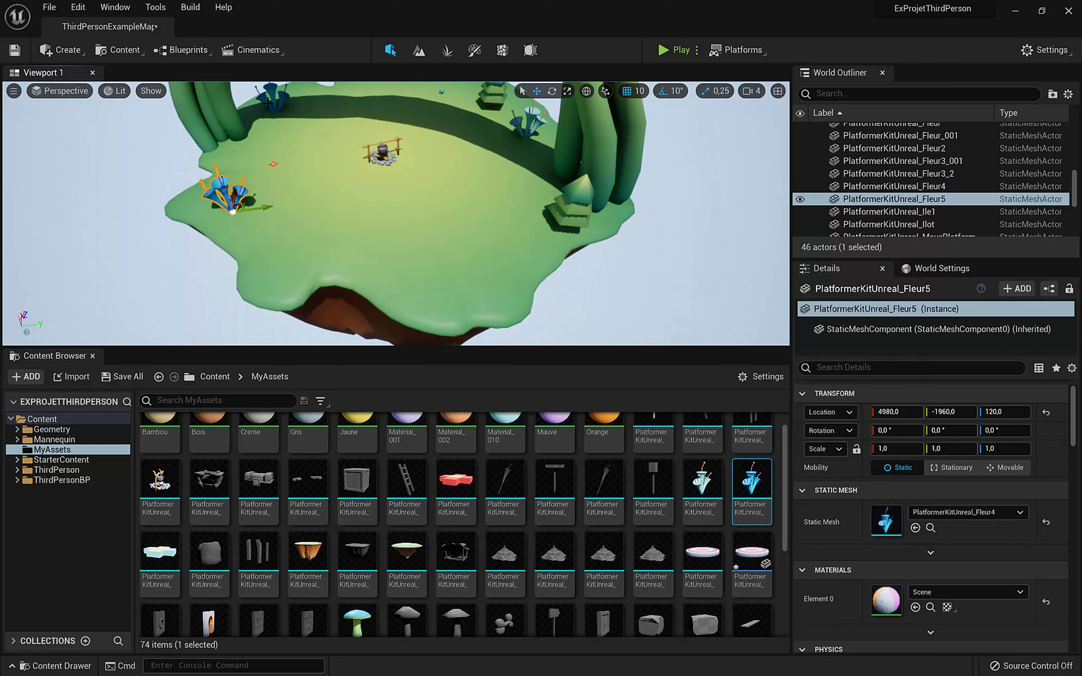
# Step: Rotate the newly placed blue flower about 120° around Z and scale it uniformly to 1.75
pyautogui.click(552, 93)
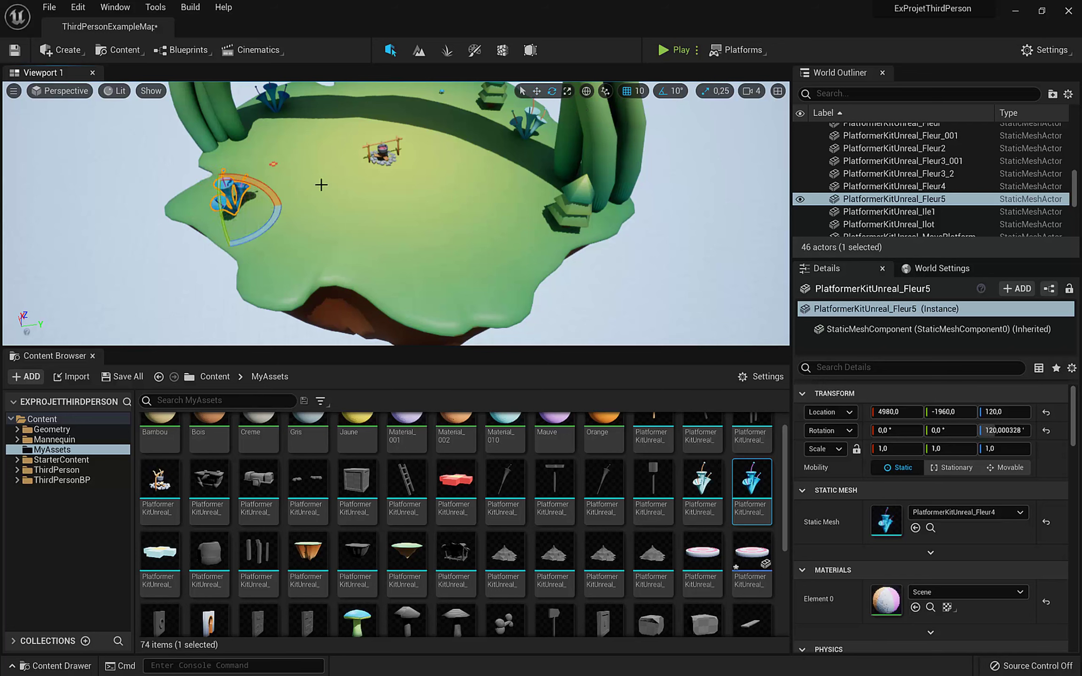
pyautogui.click(568, 91)
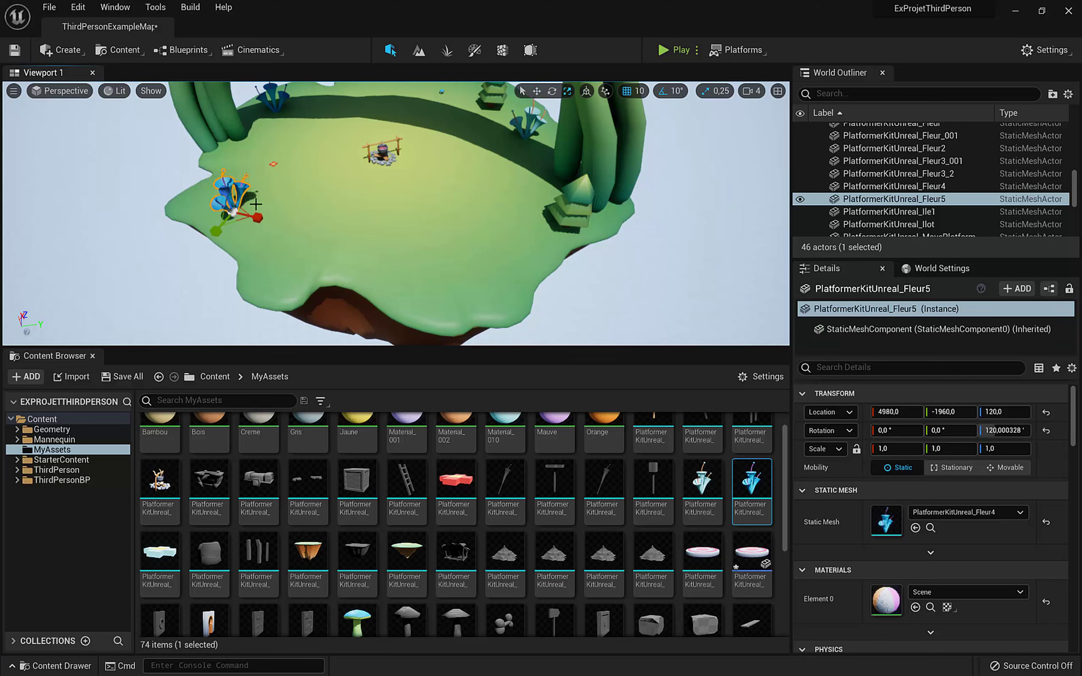
pyautogui.moveTo(235, 212); pyautogui.dragTo(246, 205)
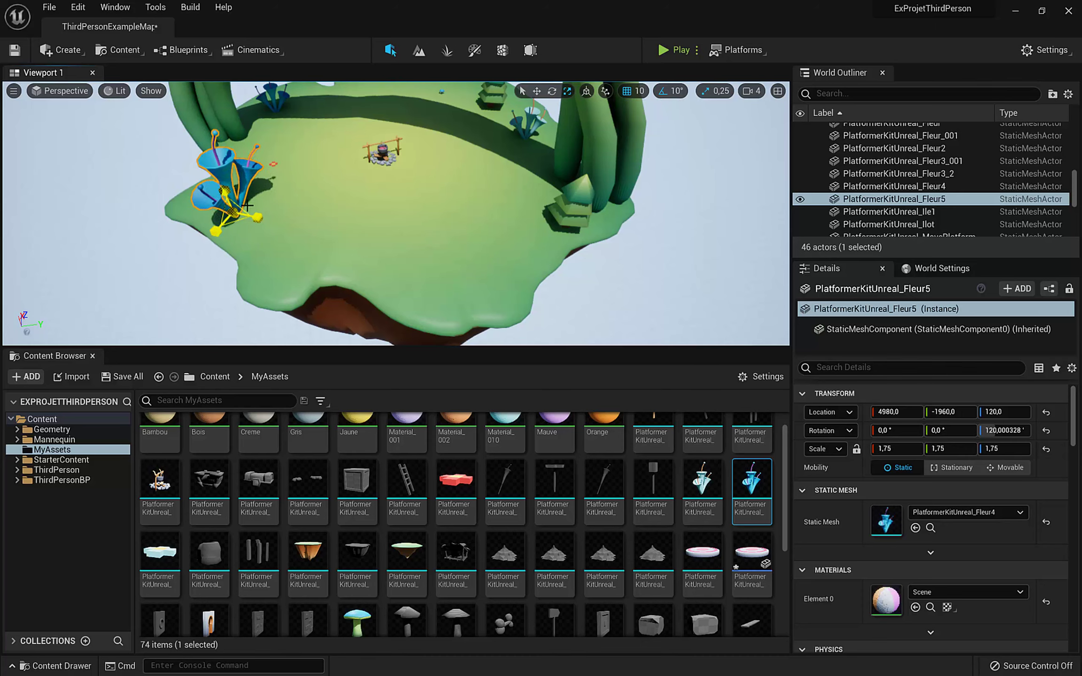
# Step: Place the square purple flower near the island's front edge and PlatformerKitUnreal_Fleur2 at about X 4300, Y -1360, Z 130
pyautogui.keyDown('alt'); pyautogui.moveTo(335, 188); pyautogui.dragTo(357, 229); pyautogui.keyUp('alt')
pyautogui.moveTo(653, 489); pyautogui.dragTo(501, 265)
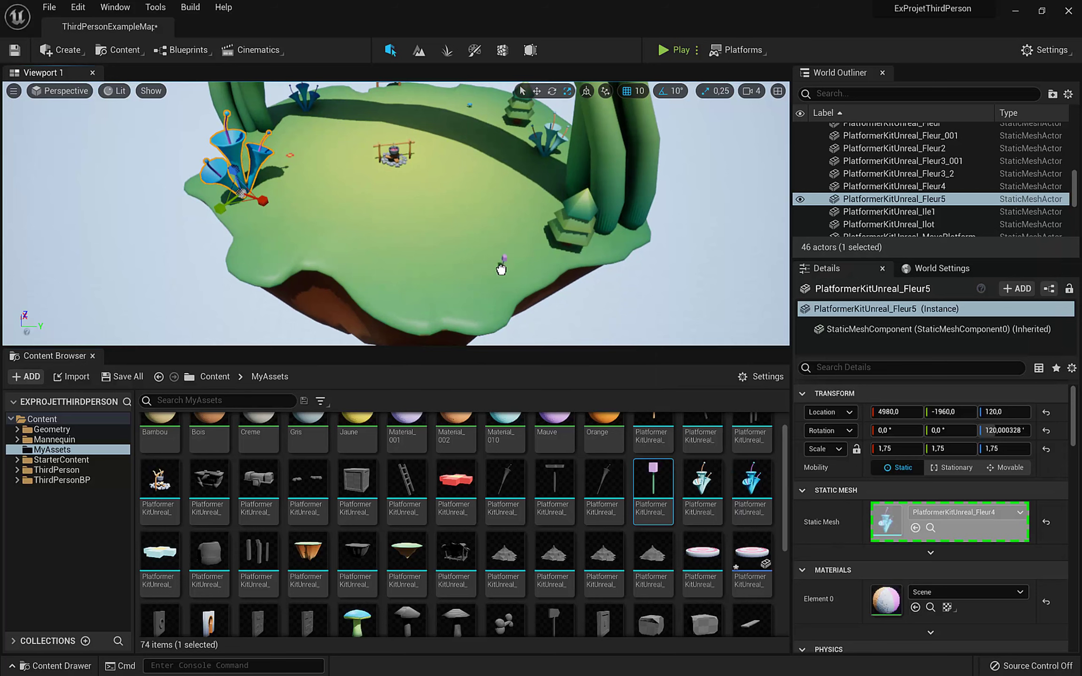
pyautogui.moveTo(554, 489); pyautogui.dragTo(286, 231)
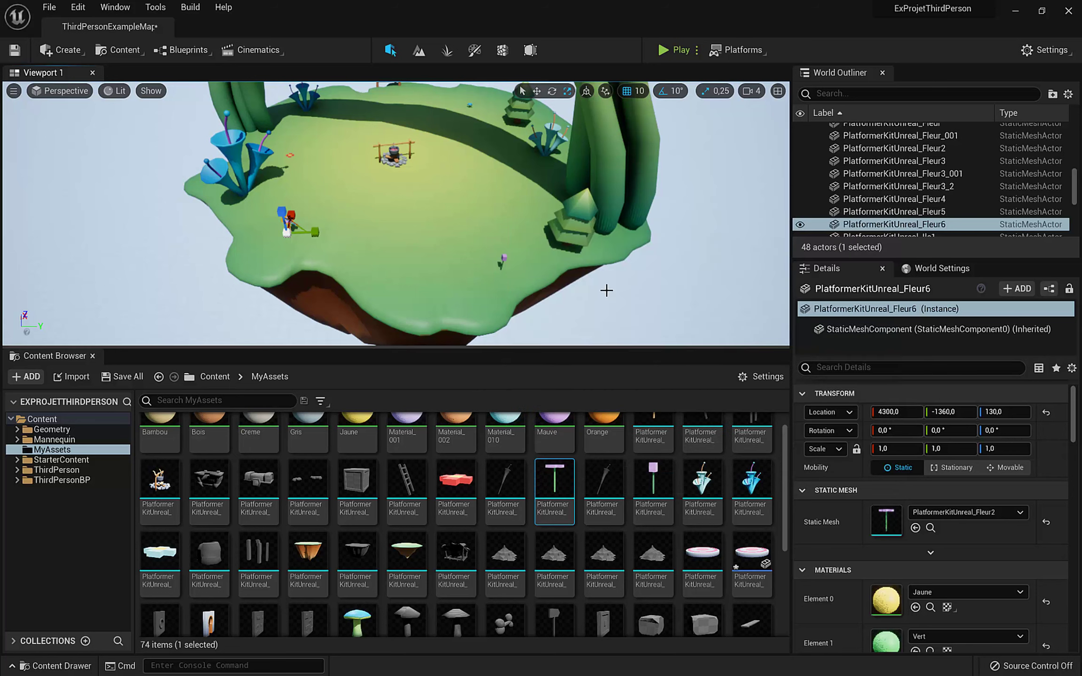
# Step: Place the PlatformerKitUnreal_Tent2 tent beside the campfire at about X 5580, Y 490 and rotate it about -190° around Z
pyautogui.scroll(-3, 606, 521)
pyautogui.moveTo(653, 594); pyautogui.dragTo(457, 157)
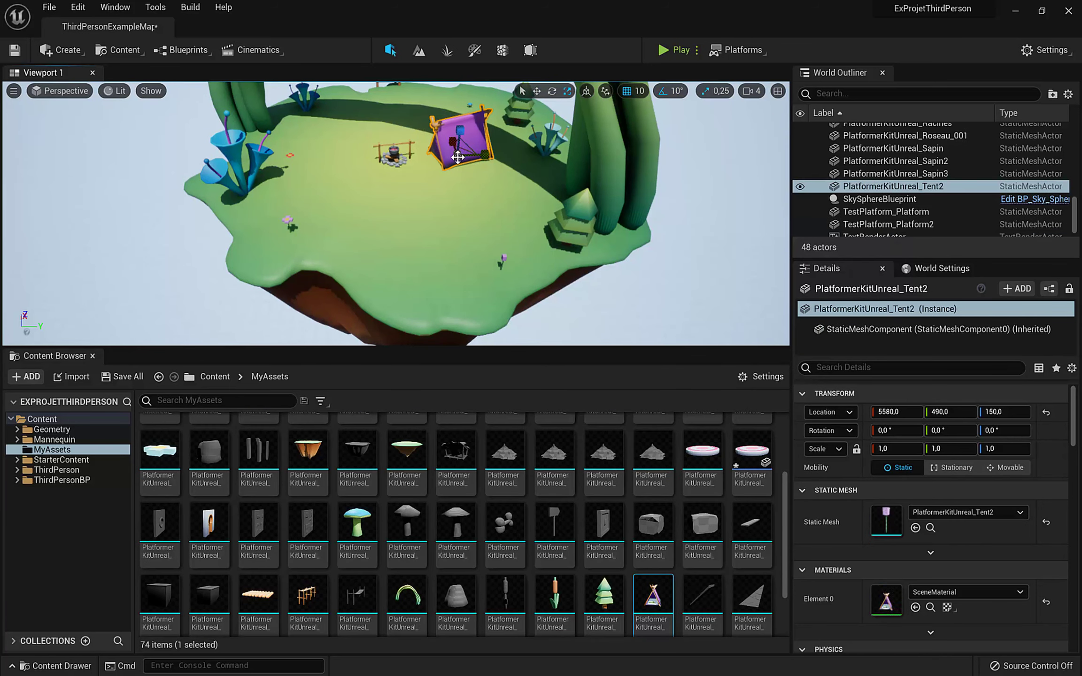
pyautogui.press('f')
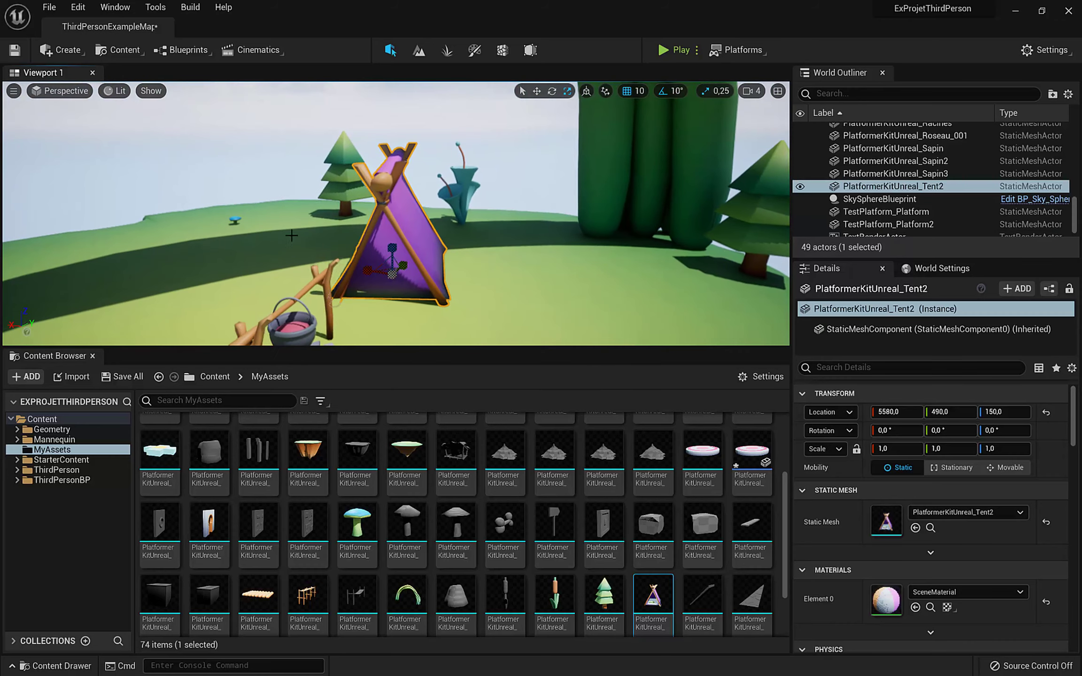
pyautogui.press('e')
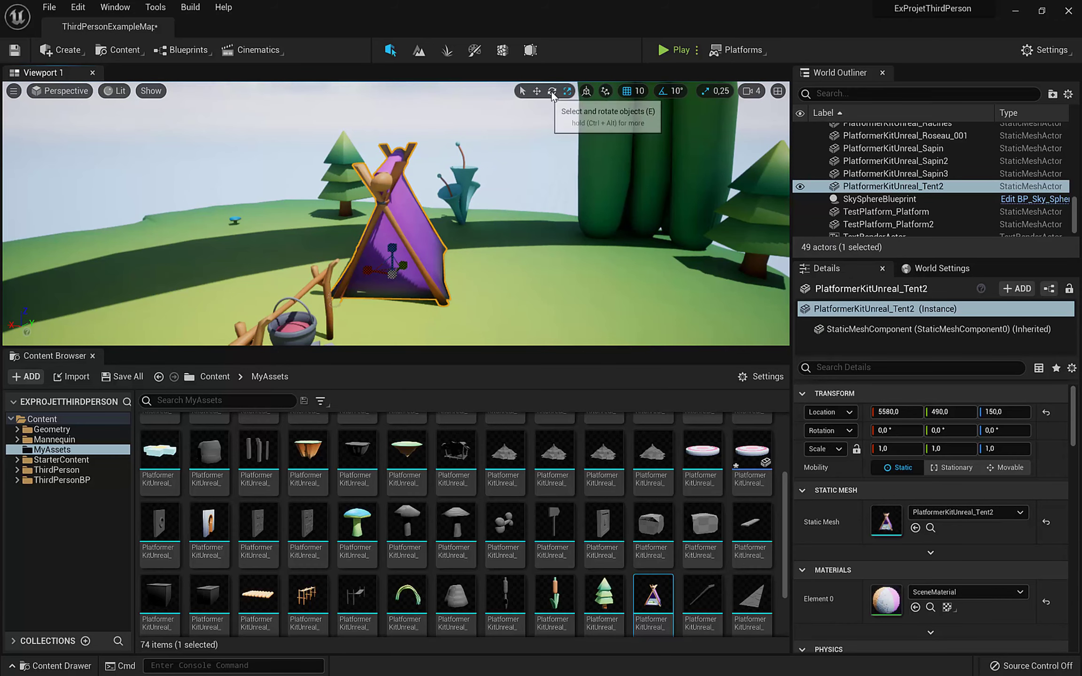
pyautogui.moveTo(405, 292); pyautogui.dragTo(493, 292)
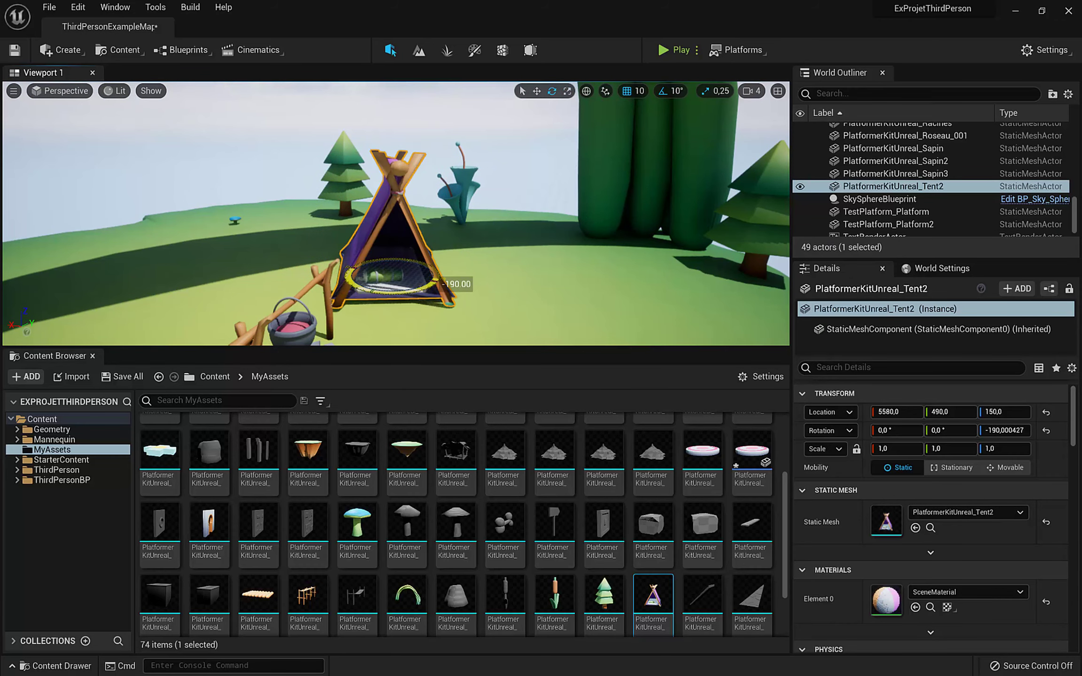
pyautogui.keyDown('alt'); pyautogui.moveTo(426, 249); pyautogui.dragTo(491, 254); pyautogui.keyUp('alt')
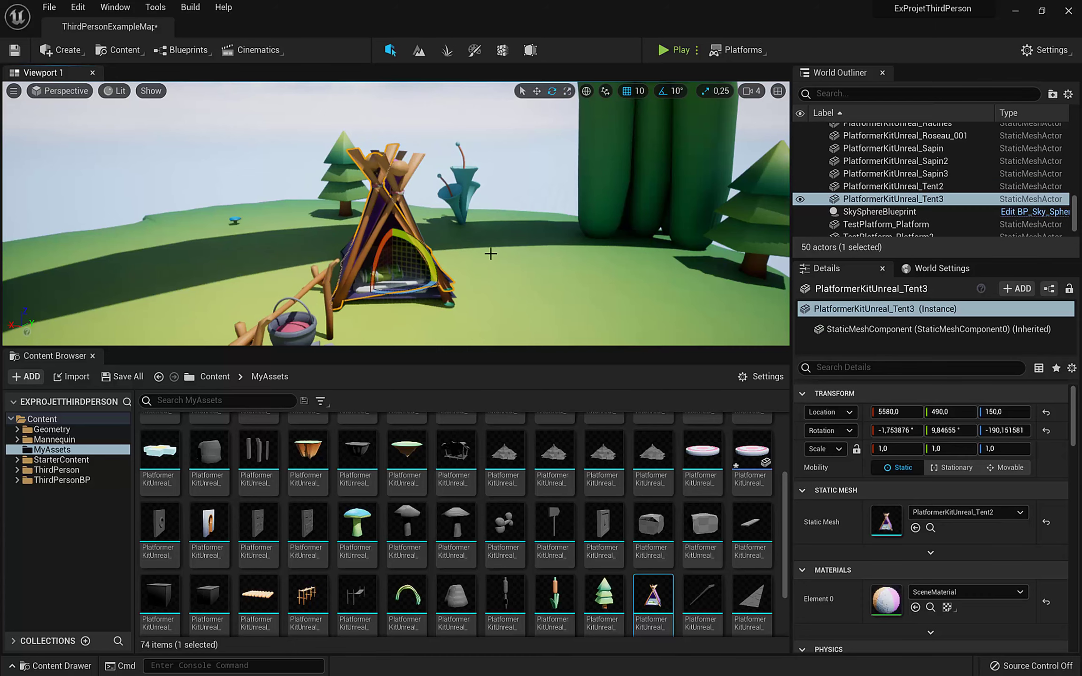
pyautogui.press('Delete')
# Step: Place the PlatformerKitUnreal_Trunc log beside the campfire, opposite the tent, at about X 6050, Y -560, Z 150
pyautogui.moveTo(490, 258); pyautogui.dragTo(521, 272, button='right')
pyautogui.scroll(-4, 473, 258)
pyautogui.moveTo(370, 228); pyautogui.dragTo(360, 254, button='right')
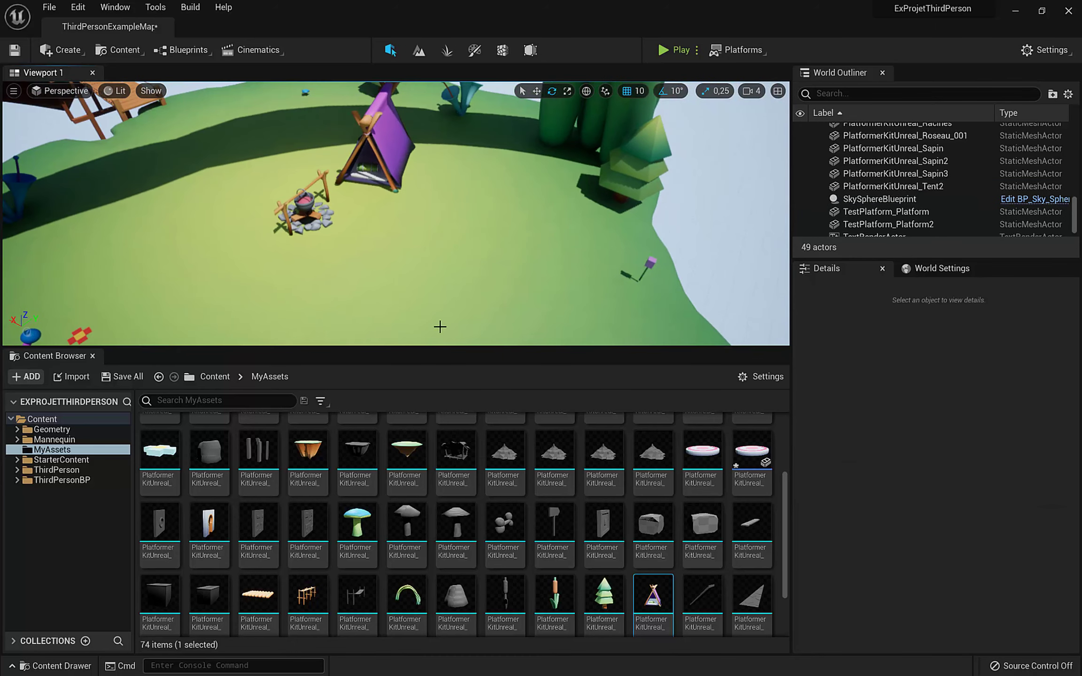
pyautogui.scroll(-3, 527, 563)
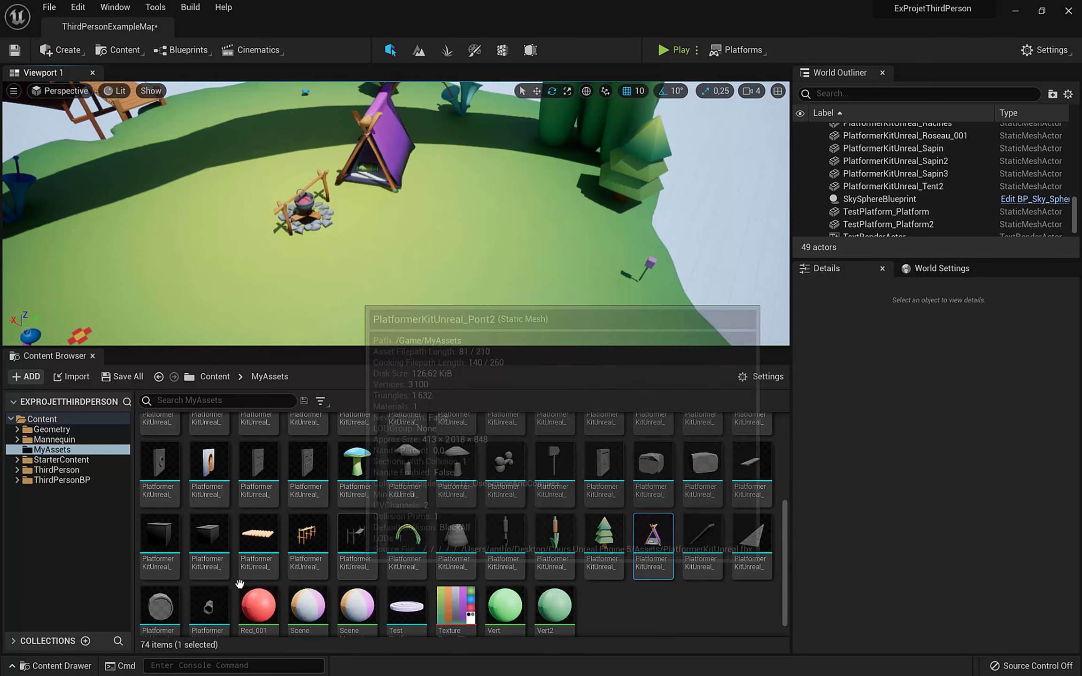
pyautogui.moveTo(209, 606); pyautogui.dragTo(225, 207)
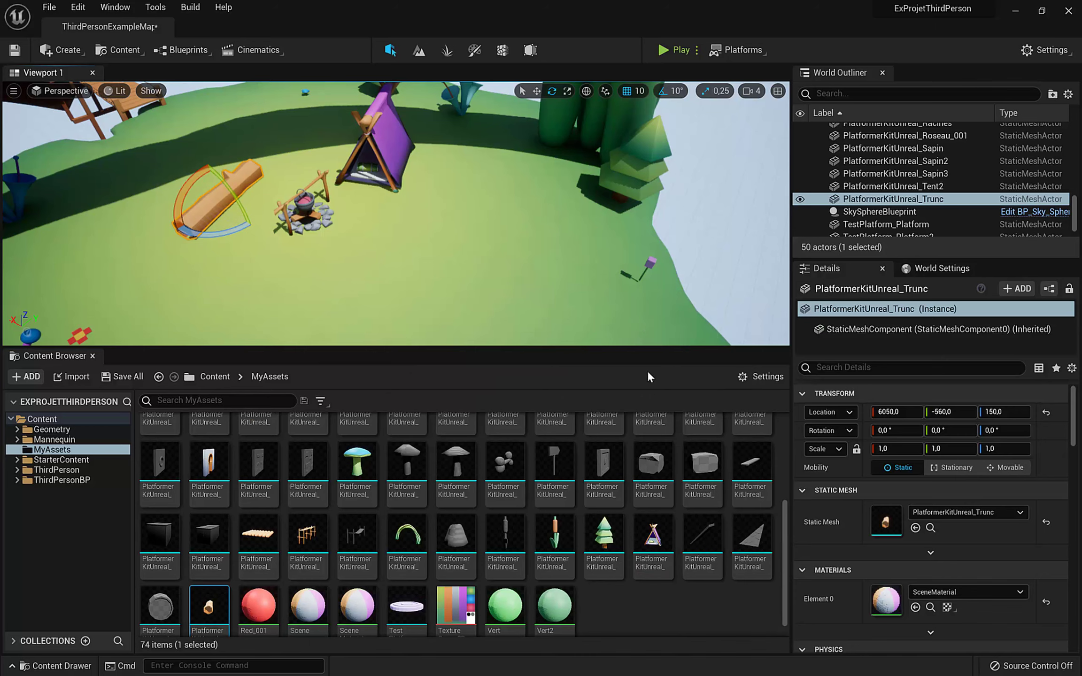
# Step: Place the PlatformerKitUnreal_Tonneau barrel beside the tent at about X 5100, Y 690, and the green PlatformerKitUnreal_Herbe near the edge fir tree
pyautogui.scroll(3, 584, 492)
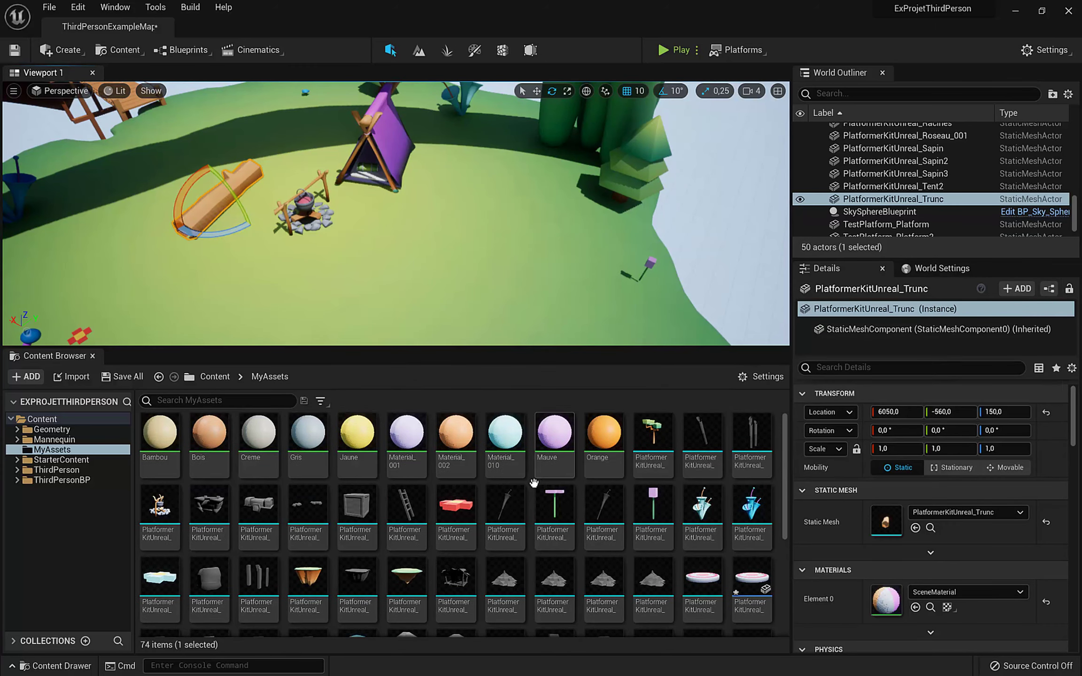
pyautogui.scroll(-1, 556, 490)
pyautogui.scroll(-1, 555, 491)
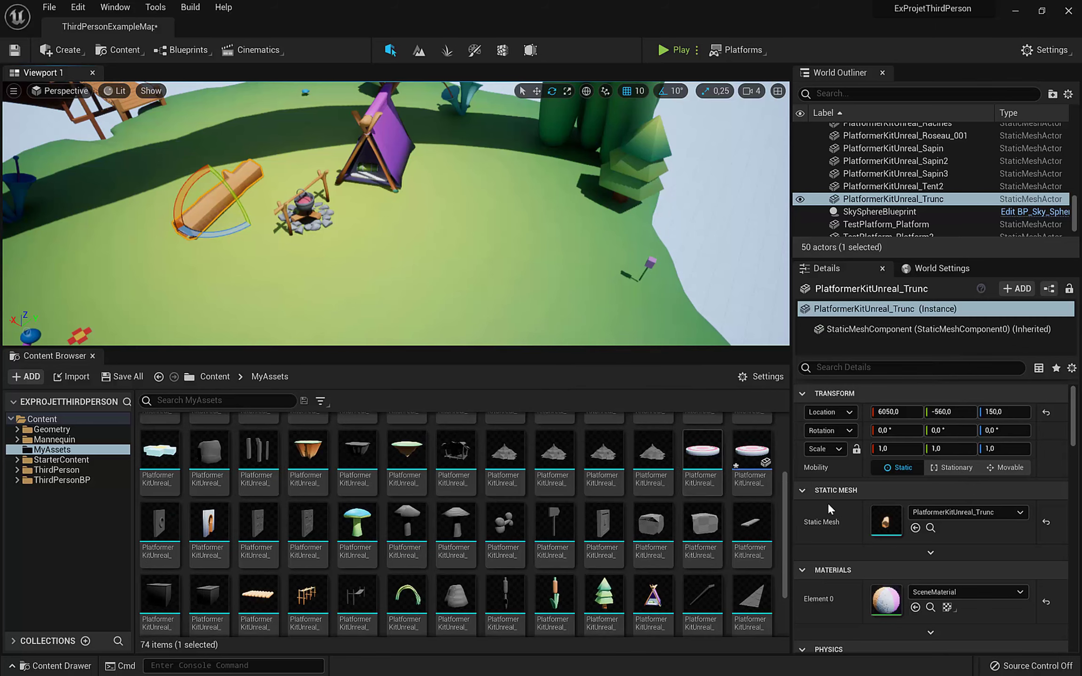
pyautogui.scroll(-2, 671, 497)
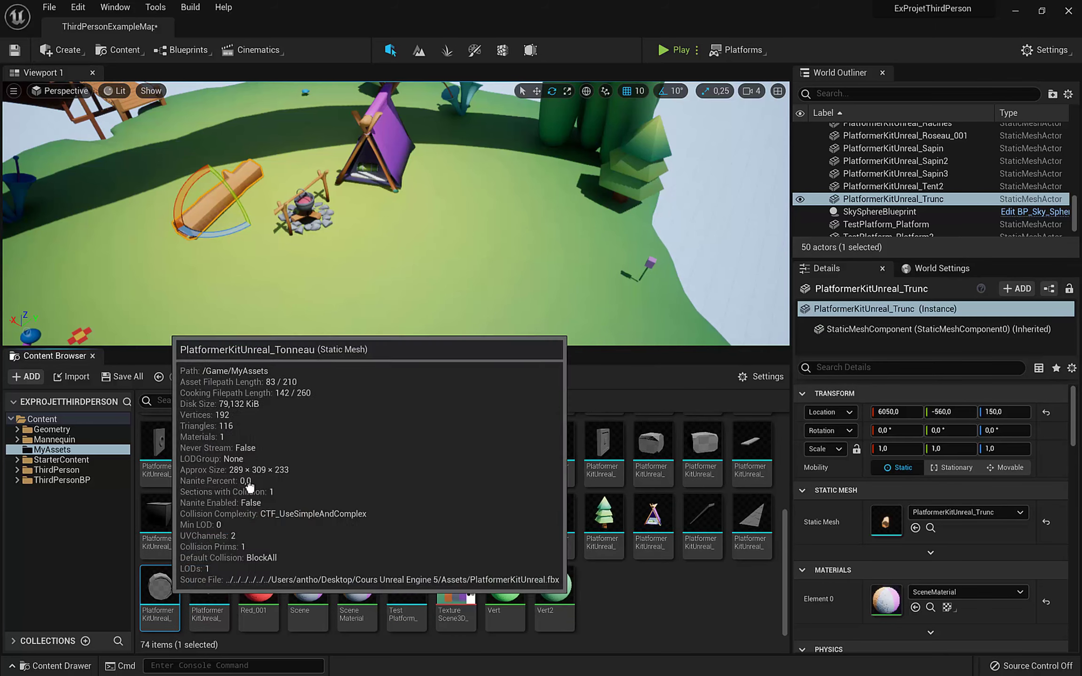
pyautogui.moveTo(161, 587); pyautogui.dragTo(449, 186)
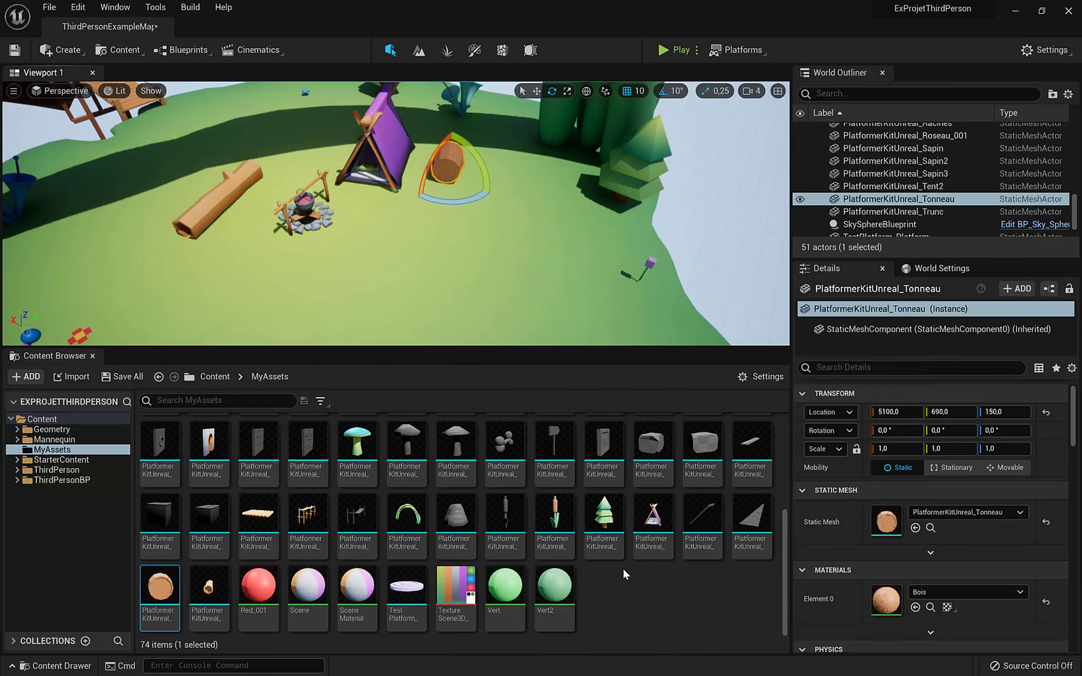
pyautogui.scroll(2, 478, 500)
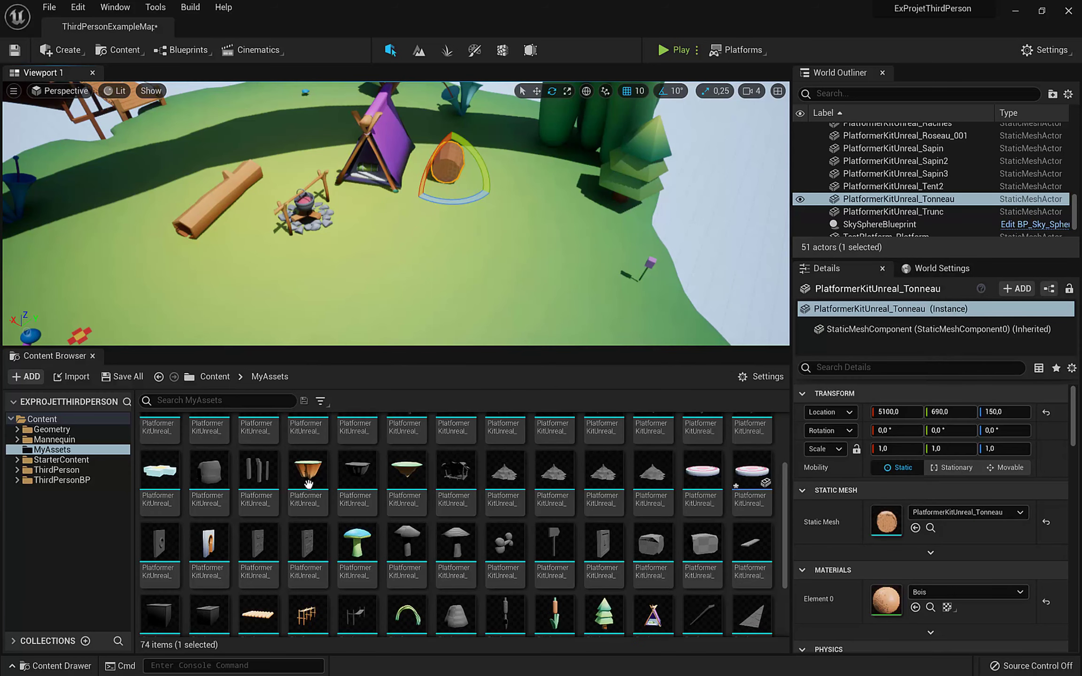
pyautogui.moveTo(258, 469); pyautogui.dragTo(555, 227)
# Step: Place two PlatformerKitUnreal_Arbre trees at the island's far edge, rotating the one near the bridge about -240° around Z
pyautogui.moveTo(514, 298); pyautogui.dragTo(436, 254, button='right')
pyautogui.scroll(5, 537, 502)
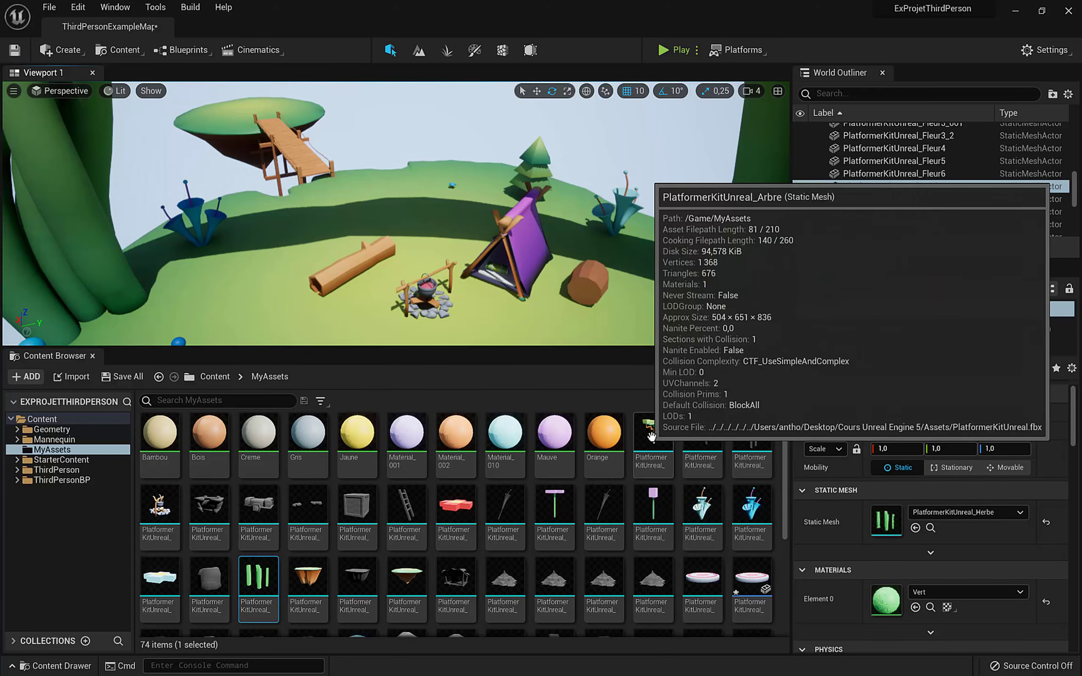
pyautogui.moveTo(652, 435); pyautogui.dragTo(452, 178)
pyautogui.moveTo(611, 321)
pyautogui.mouseDown(button='right')
pyautogui.moveTo(573, 320)
pyautogui.moveTo(604, 333)
pyautogui.moveTo(624, 324)
pyautogui.mouseUp(button='right')
pyautogui.moveTo(653, 434); pyautogui.dragTo(185, 275)
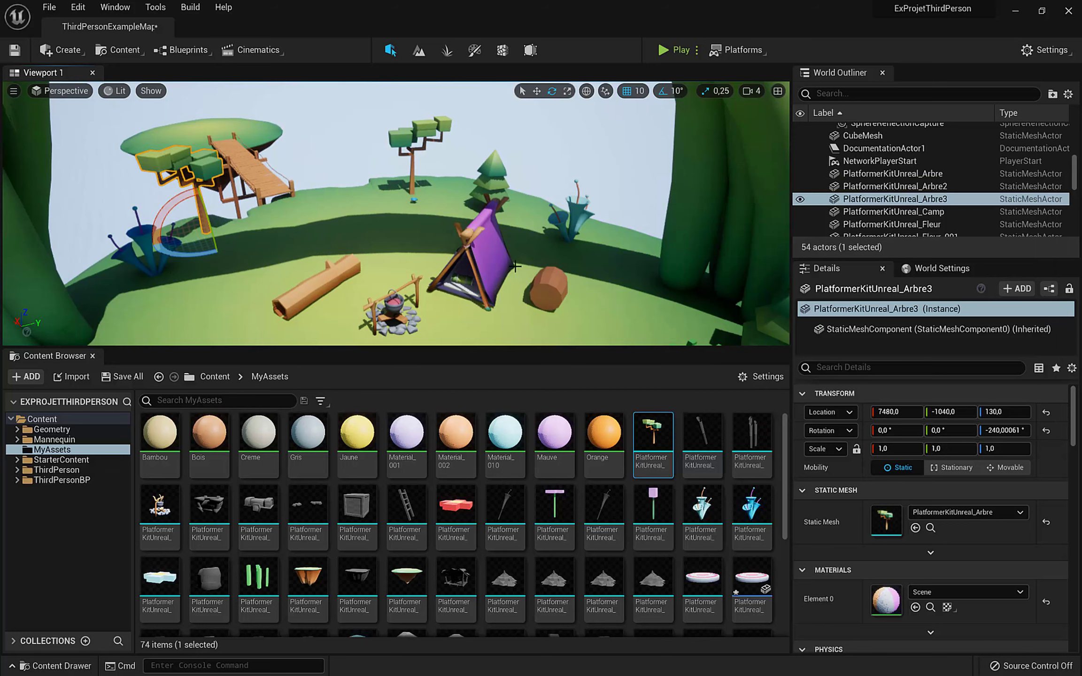
# Step: Place the wooden crate from MyAssets beside the grass and the fir tree on the large island
pyautogui.moveTo(467, 243); pyautogui.dragTo(496, 278, button='right')
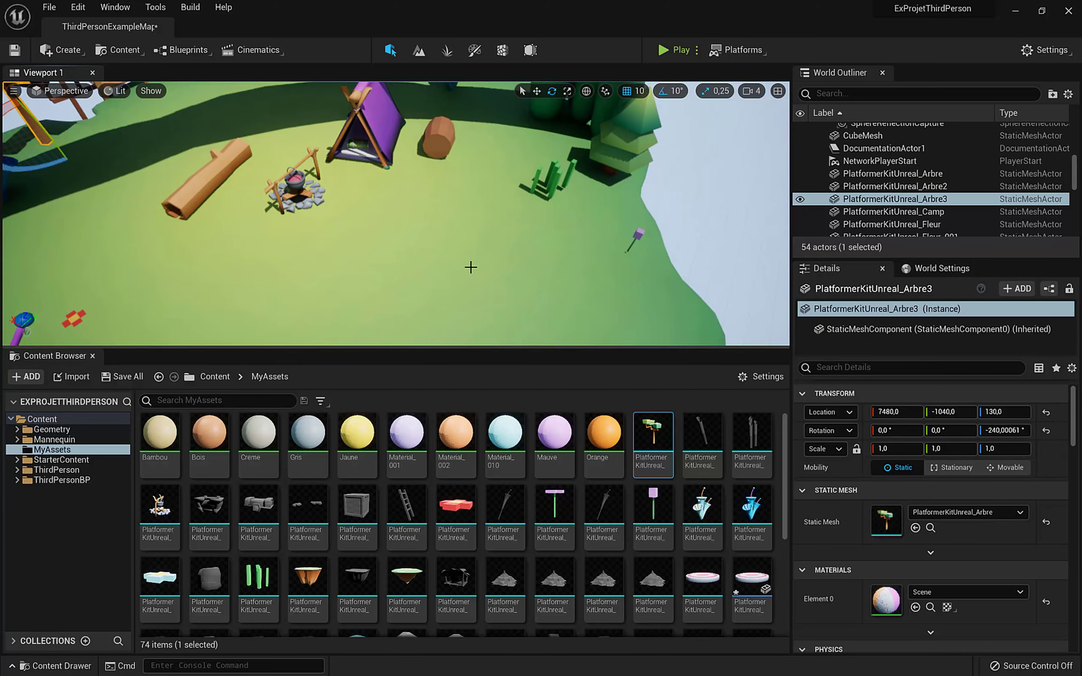
pyautogui.click(357, 545)
pyautogui.moveTo(358, 545); pyautogui.dragTo(517, 160)
# Step: Place PlatformerKitUnreal_Fleur3_001 at the island's front edge, about X 3520, Y 240, Z 120, and rotate it about 60° around Z
pyautogui.moveTo(702, 516); pyautogui.dragTo(603, 389)
pyautogui.press('s')
pyautogui.moveTo(544, 301); pyautogui.dragTo(510, 278, button='right')
pyautogui.scroll(-4, 509, 278)
pyautogui.moveTo(508, 276)
pyautogui.keyDown('alt'); pyautogui.mouseDown()
pyautogui.moveTo(474, 235)
pyautogui.moveTo(505, 268)
pyautogui.mouseUp(); pyautogui.keyUp('alt')
pyautogui.moveTo(497, 273); pyautogui.dragTo(507, 292, button='right')
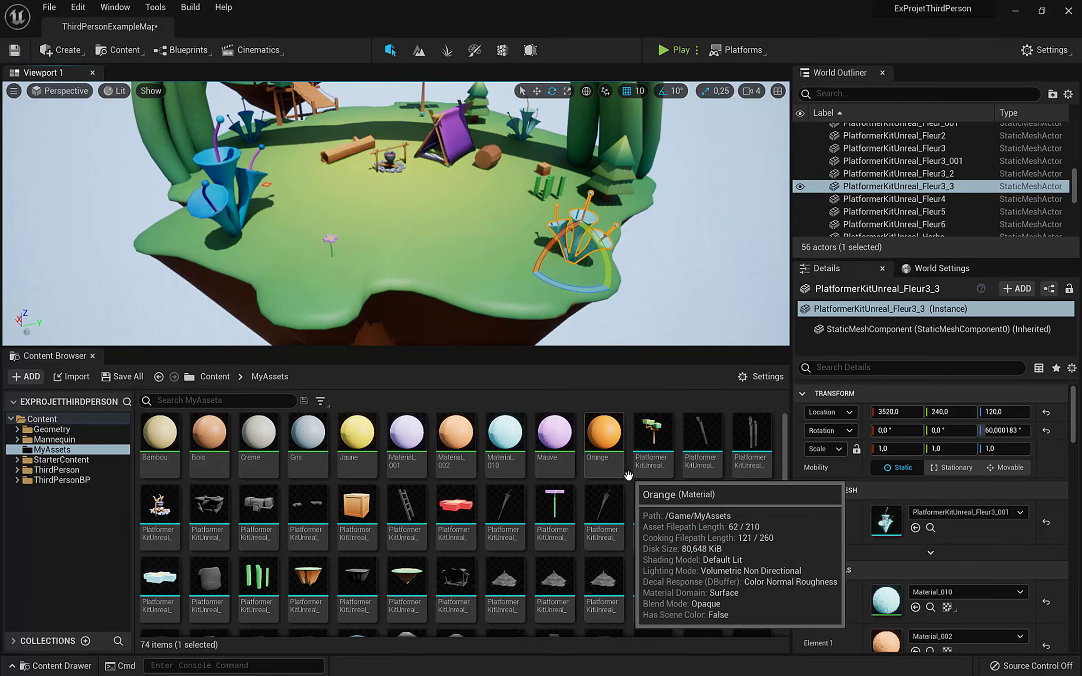
# Step: Place PlatformerKitUnreal_Bambous beside the blue flowers at the large island's edge and PlatformerKitUnreal_Fleur2_001 near the bridge, rotating the flower about -100° around Z
pyautogui.moveTo(751, 434); pyautogui.dragTo(289, 272)
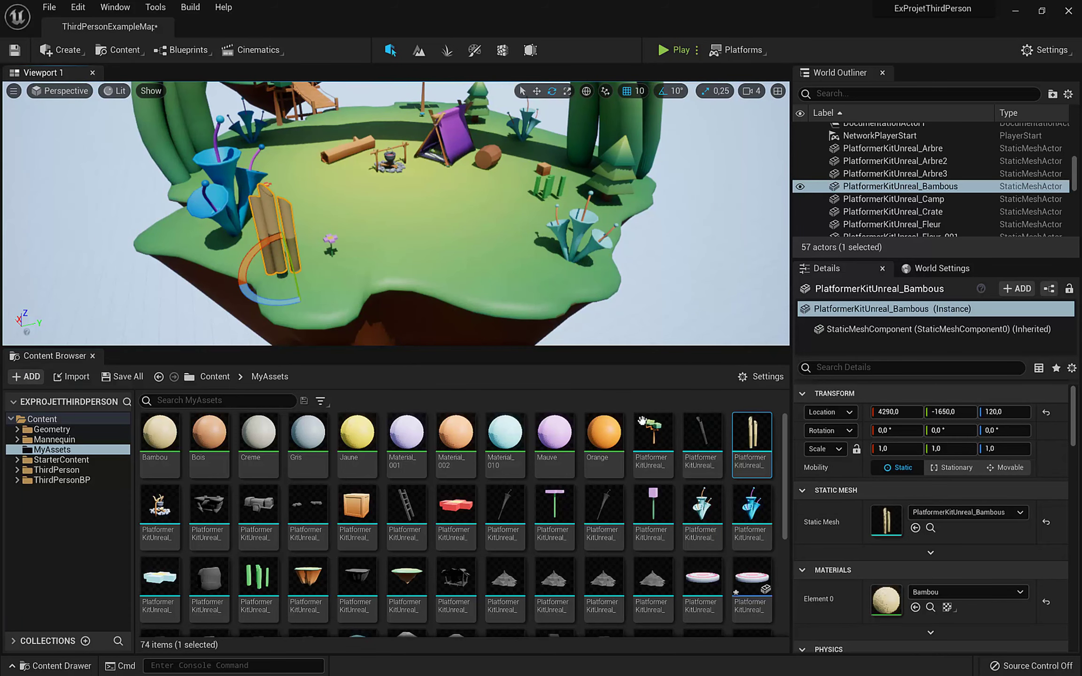
pyautogui.moveTo(604, 509); pyautogui.dragTo(370, 114)
pyautogui.moveTo(381, 180); pyautogui.dragTo(373, 148, button='right')
pyautogui.moveTo(364, 231); pyautogui.dragTo(337, 234)
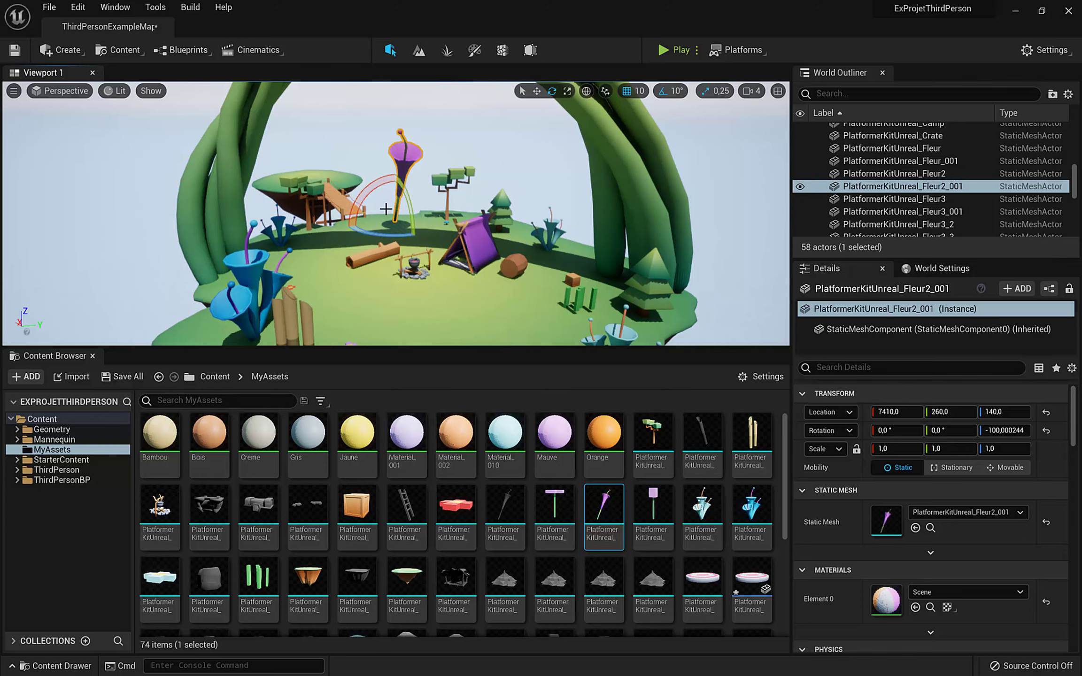
pyautogui.moveTo(483, 281); pyautogui.dragTo(485, 302, button='right')
# Step: Place the PlatformerKitUnreal_Panneau sign near the bamboo at about X 4070, Y -1150, Z 130, rotated about 90° around Z
pyautogui.scroll(-5, 636, 462)
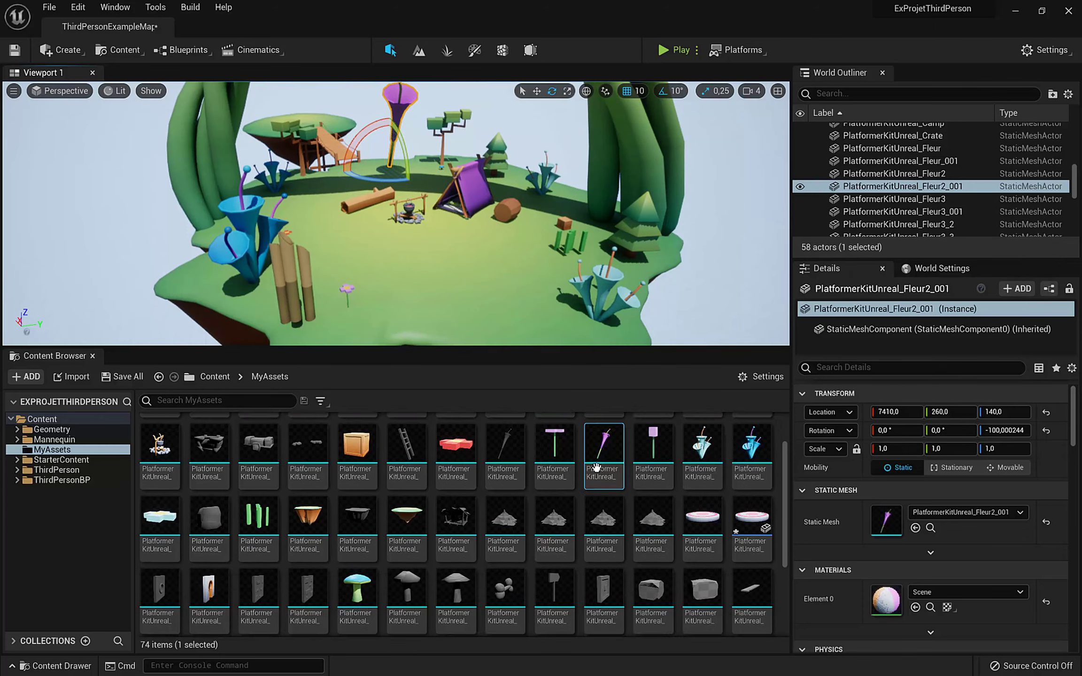
pyautogui.scroll(-3, 603, 484)
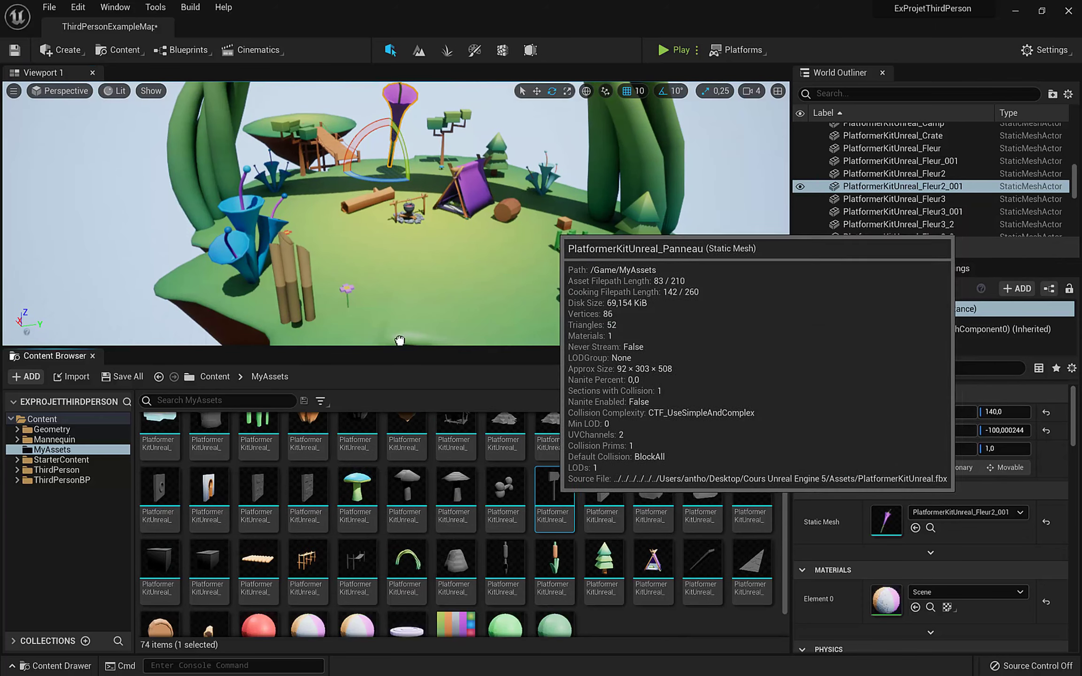
pyautogui.moveTo(554, 486); pyautogui.dragTo(400, 387)
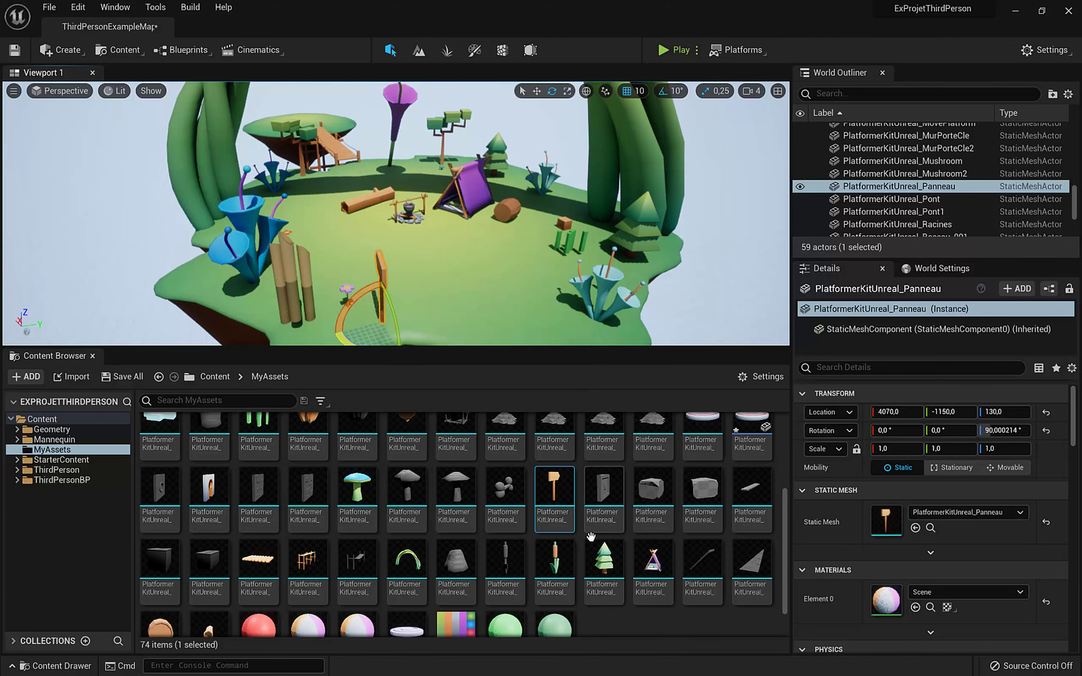
# Step: Place the PlatformerKitUnreal_Pierre rock behind the bamboo at about X 5560, Y -1390, Z 140
pyautogui.scroll(-1, 656, 630)
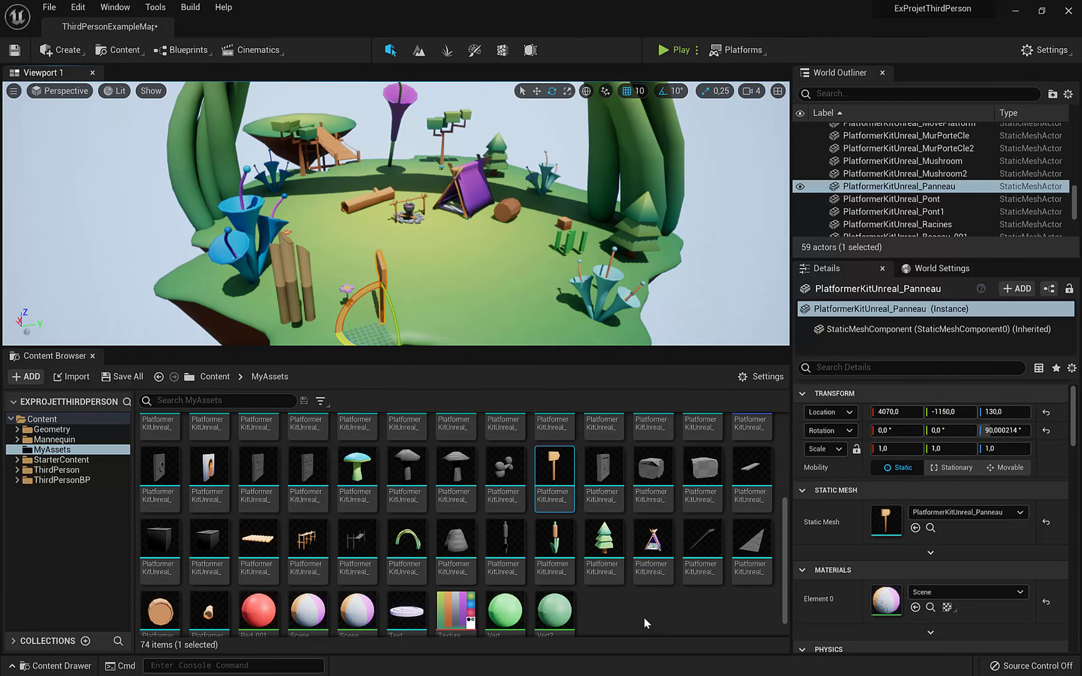
pyautogui.moveTo(655, 470); pyautogui.dragTo(540, 293)
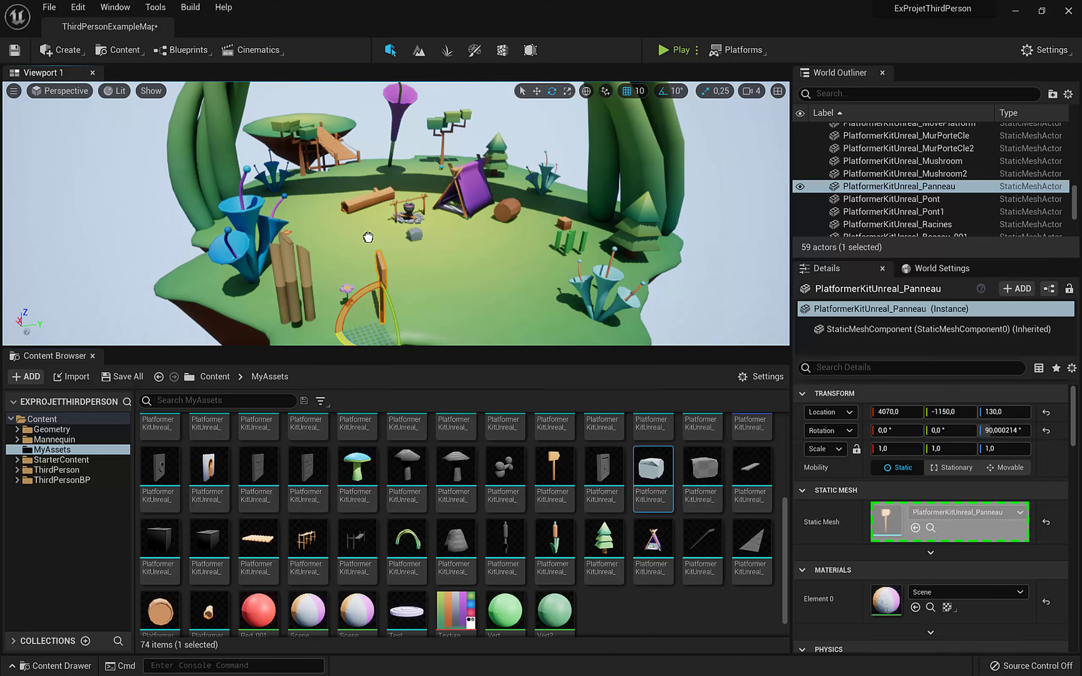
pyautogui.moveTo(304, 239); pyautogui.dragTo(304, 235)
# Step: Look through the MyAssets folder for further pieces to place in the level
pyautogui.scroll(3, 566, 528)
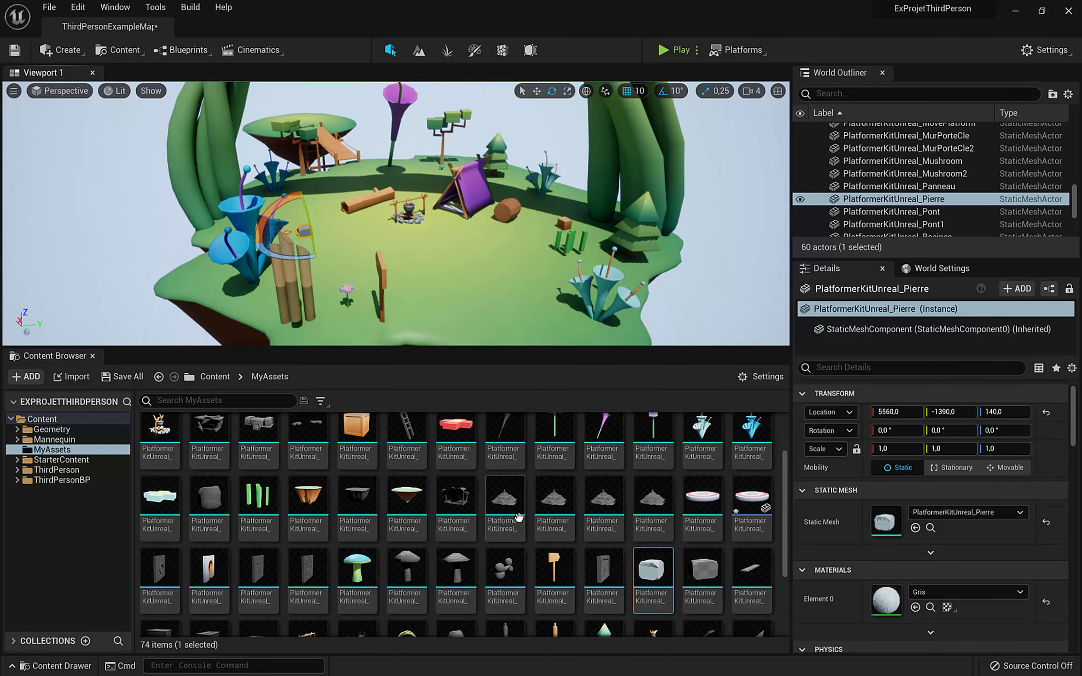
pyautogui.scroll(1, 567, 528)
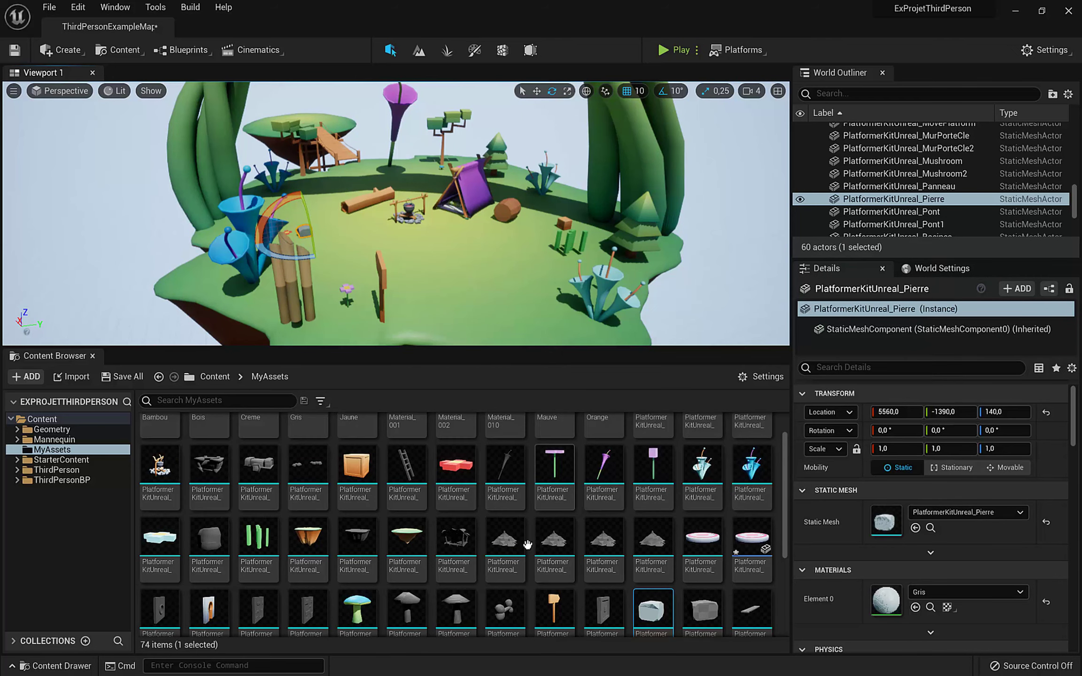
pyautogui.scroll(1, 551, 554)
pyautogui.scroll(-5, 544, 582)
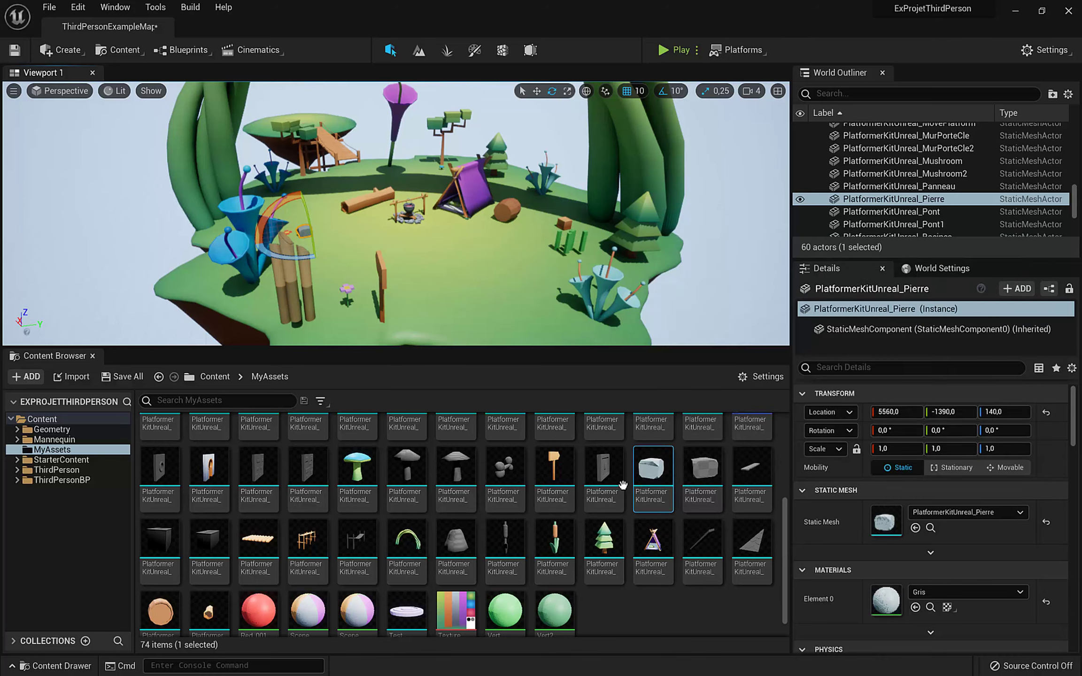
pyautogui.scroll(1, 622, 485)
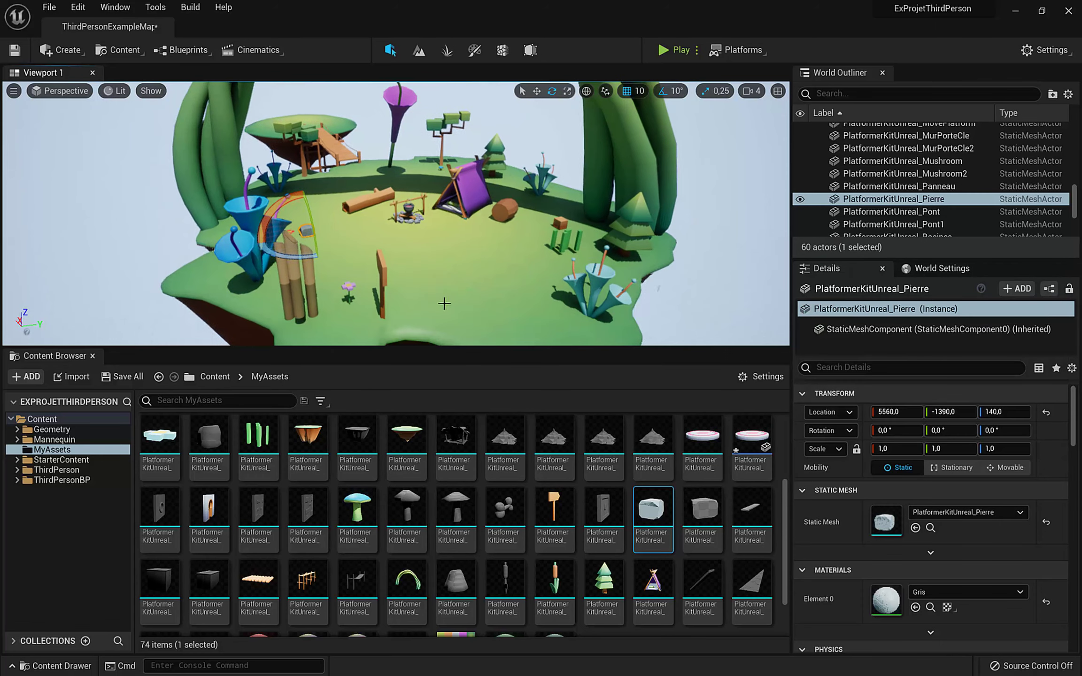
pyautogui.scroll(-2, 413, 469)
pyautogui.scroll(4, 414, 469)
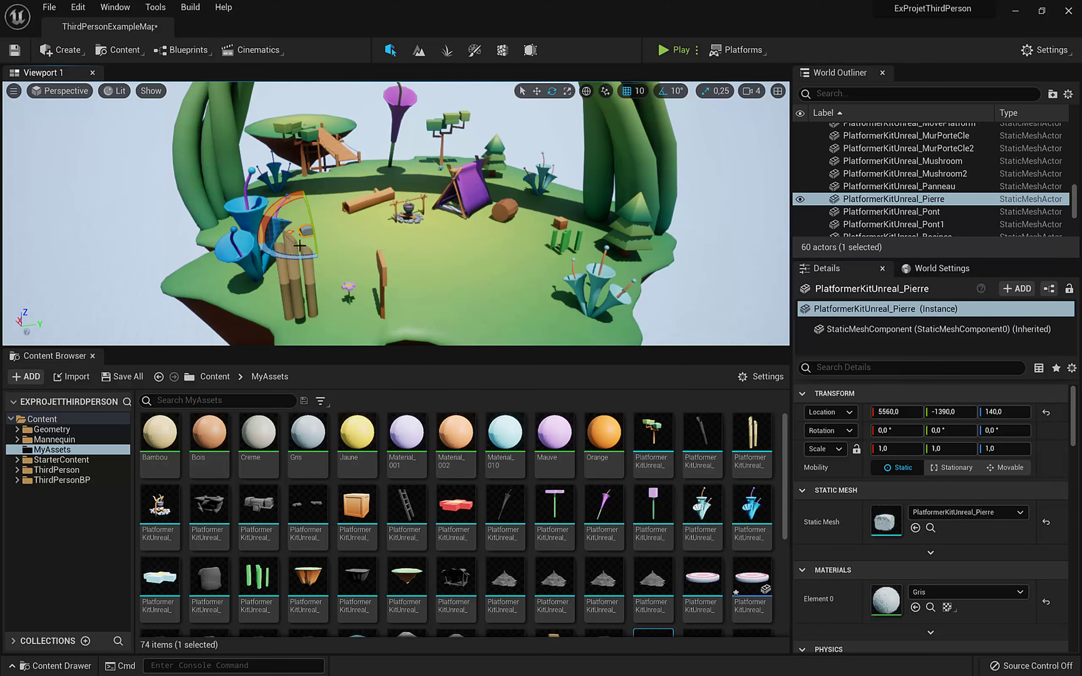
# Step: Place the PlatformerKitUnreal_MurSimple, PlatformerKitUnreal_MurHublot and PlatformerKitUnreal_MurPorteCle walls in a row on the islet at the end of the bridge
pyautogui.moveTo(338, 139)
pyautogui.mouseDown(button='right')
pyautogui.moveTo(498, 193)
pyautogui.moveTo(339, 139)
pyautogui.mouseUp(button='right')
pyautogui.click(322, 166)
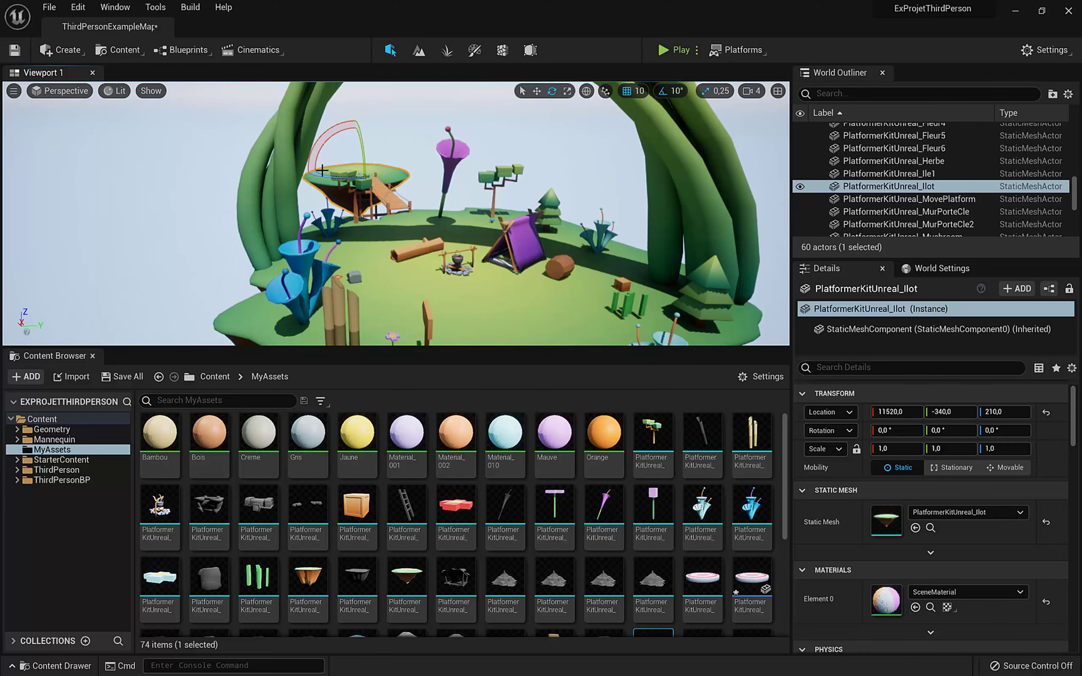
pyautogui.press('f')
pyautogui.keyDown('alt'); pyautogui.moveTo(324, 180); pyautogui.dragTo(312, 205); pyautogui.keyUp('alt')
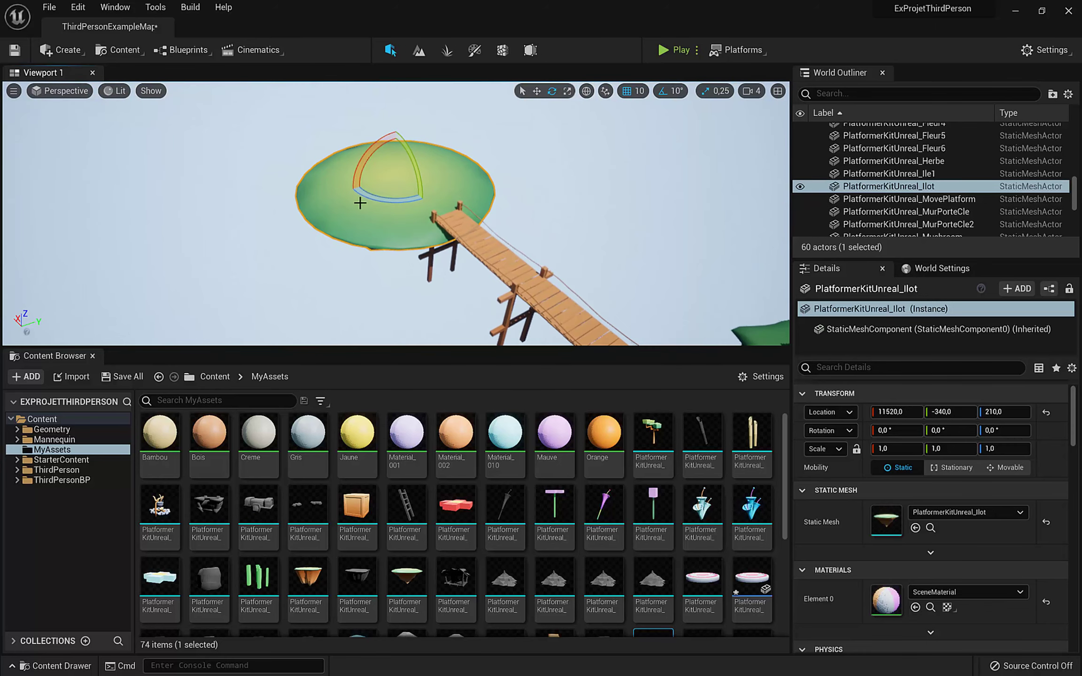
pyautogui.scroll(3, 364, 206)
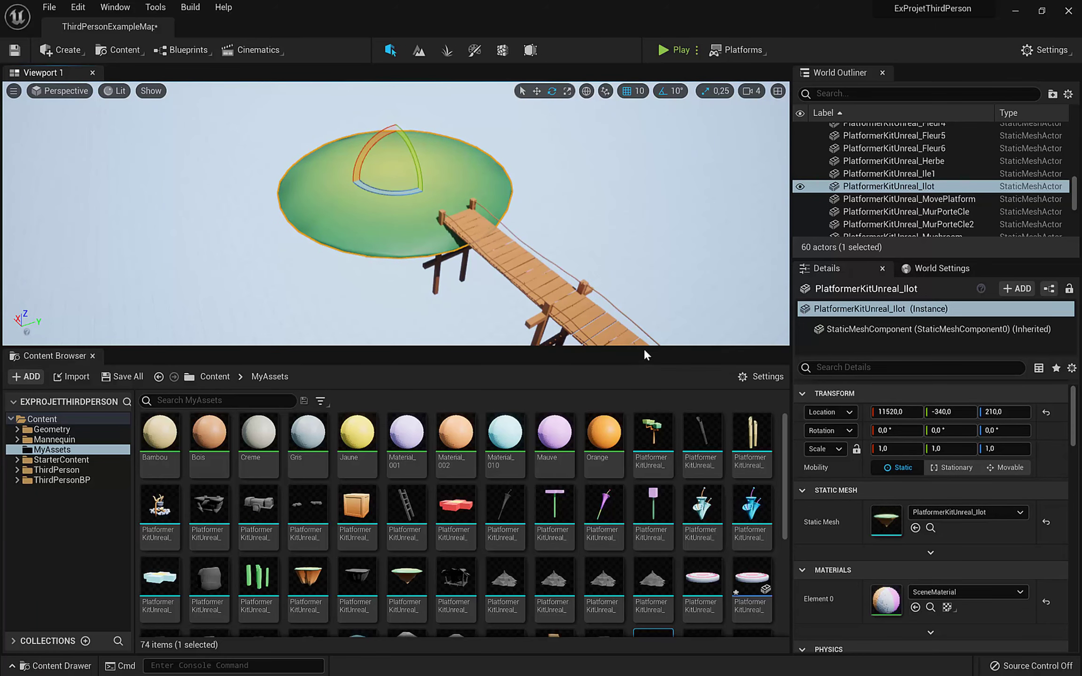
pyautogui.moveTo(644, 347); pyautogui.dragTo(645, 274)
pyautogui.moveTo(783, 378); pyautogui.dragTo(783, 453)
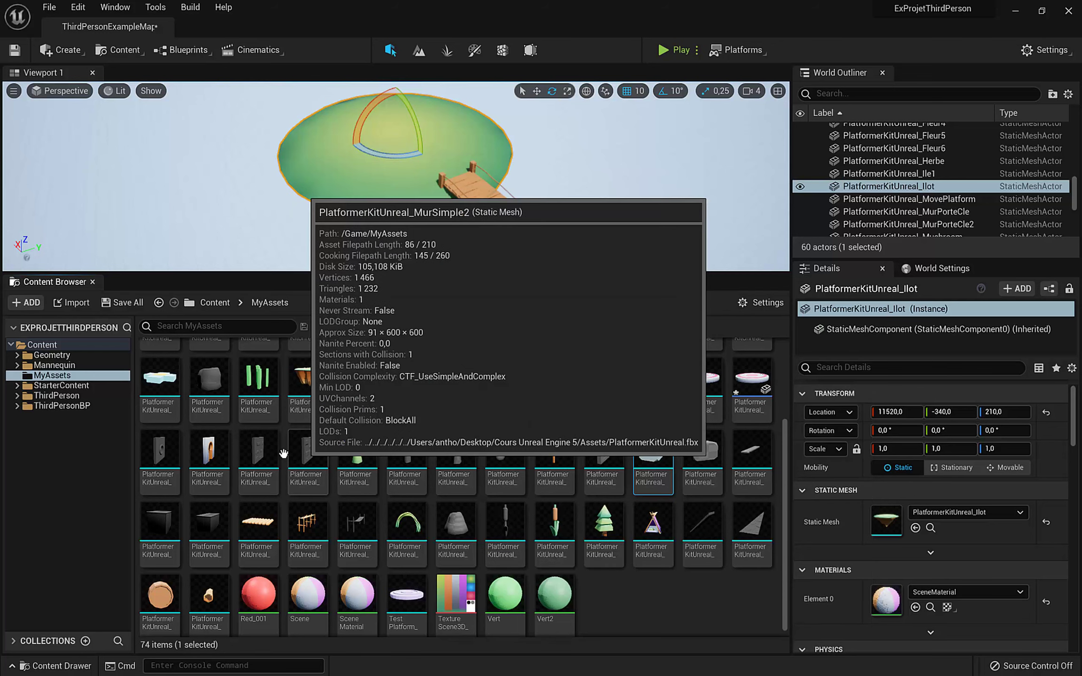
pyautogui.moveTo(271, 452); pyautogui.dragTo(400, 144)
pyautogui.moveTo(176, 447); pyautogui.dragTo(338, 162)
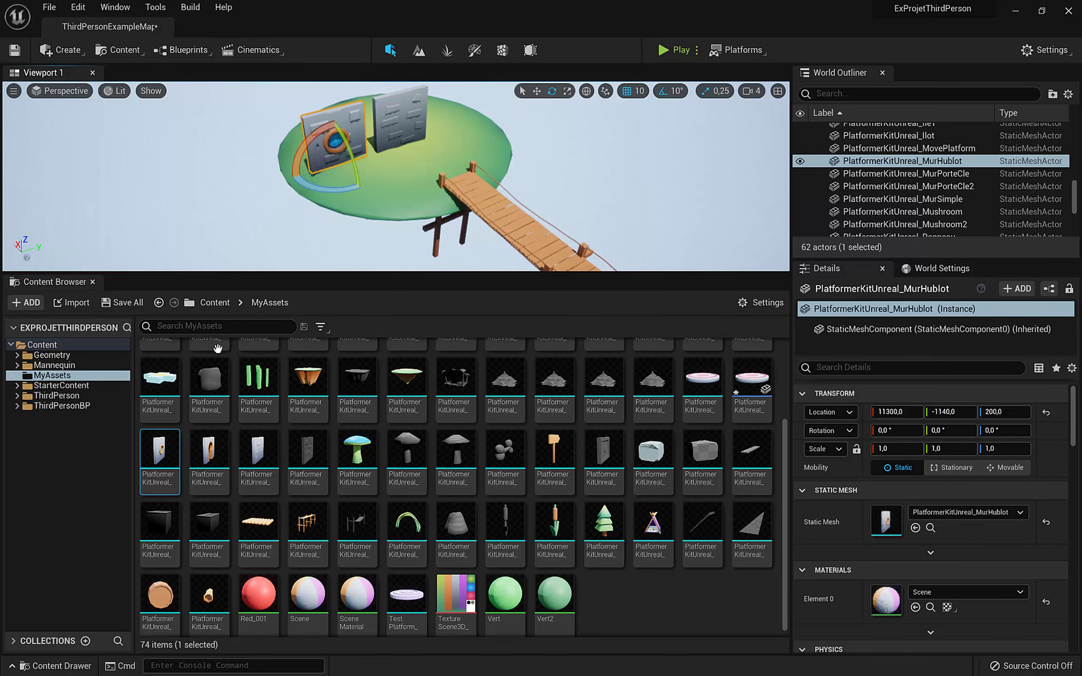
pyautogui.moveTo(205, 446); pyautogui.dragTo(455, 135)
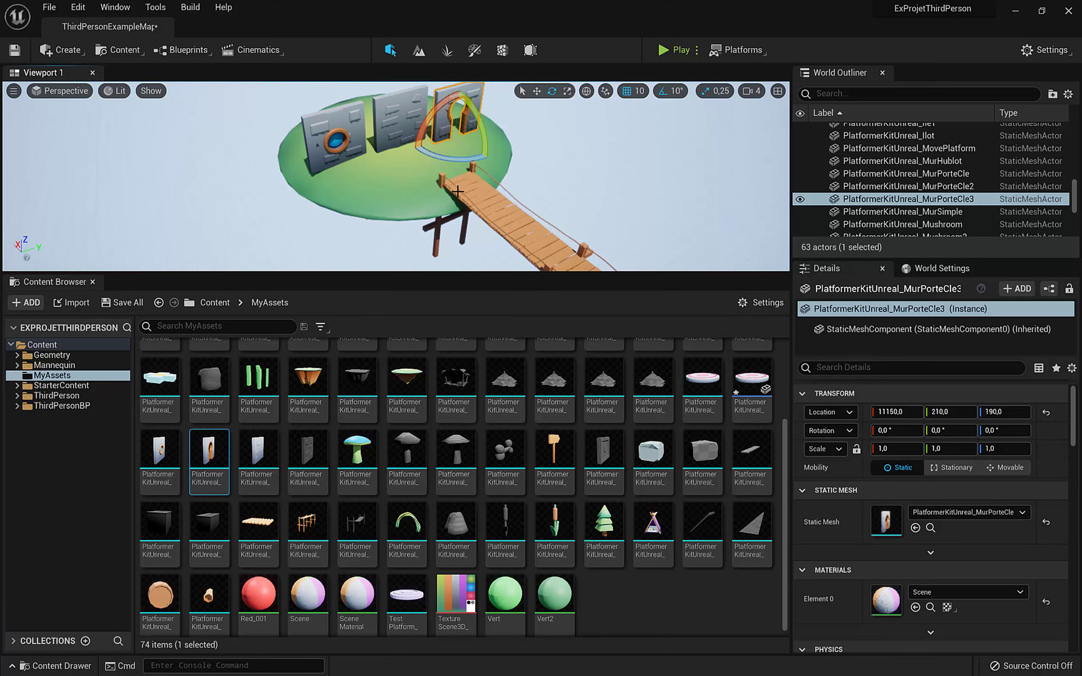
# Step: Scale the plain, porthole and keyhole-door walls on the islet together to 0.75 on X, Y and Z
pyautogui.click(394, 119)
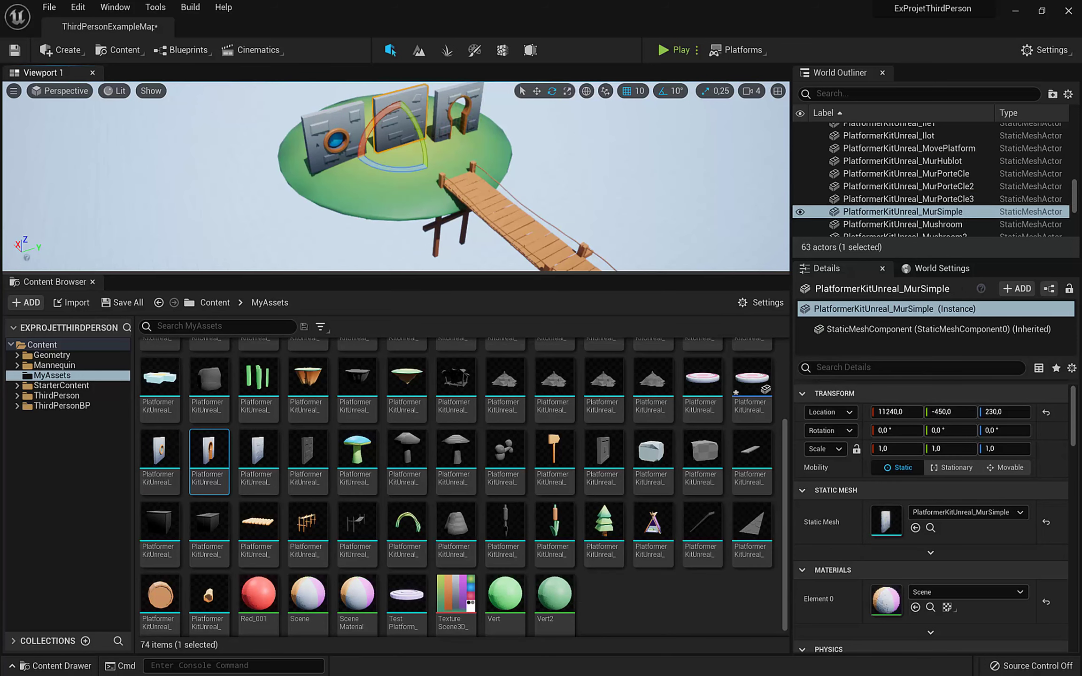
pyautogui.press('f')
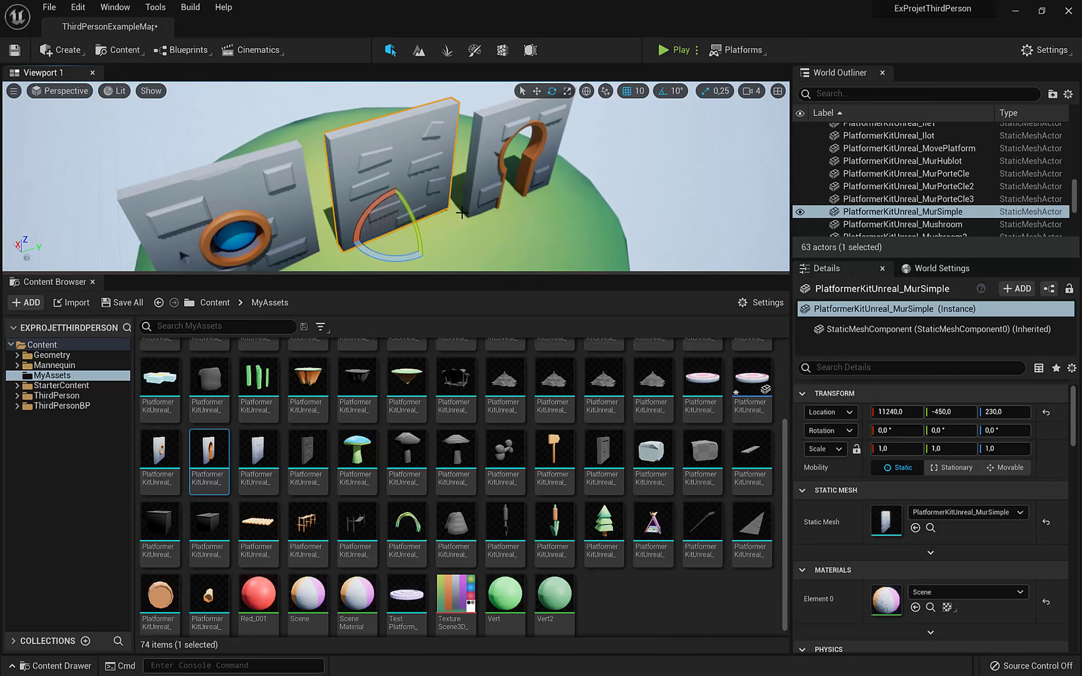
pyautogui.keyDown('alt'); pyautogui.moveTo(461, 213); pyautogui.dragTo(379, 201); pyautogui.keyUp('alt')
pyautogui.keyDown('ctrl'); pyautogui.click(468, 163); pyautogui.keyUp('ctrl')
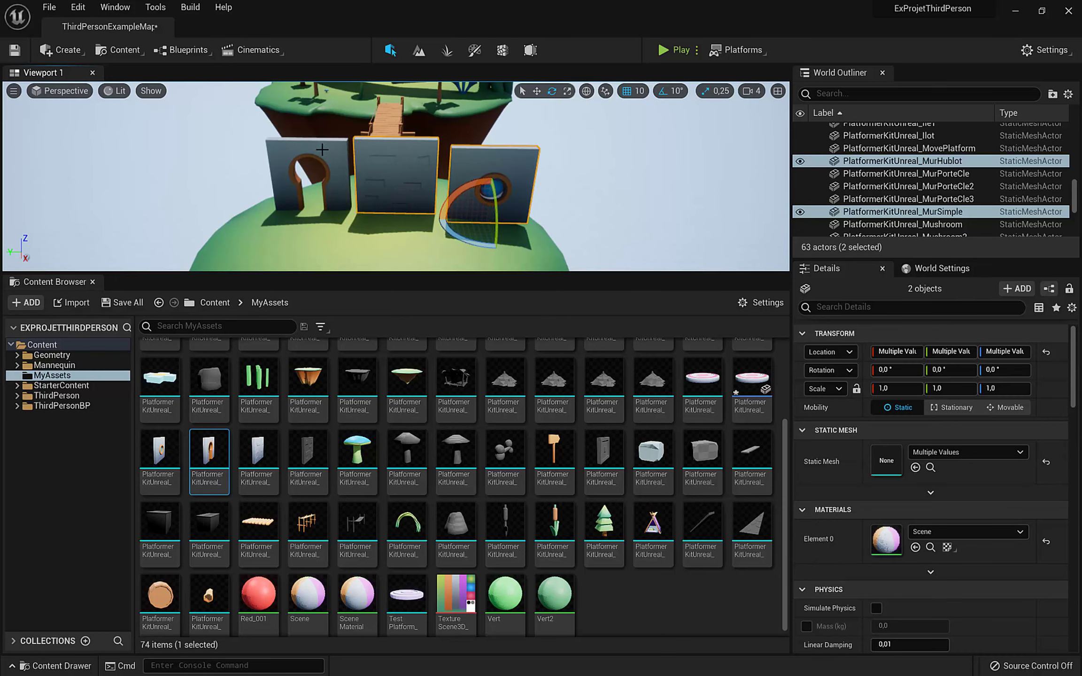
pyautogui.keyDown('ctrl'); pyautogui.click(292, 172); pyautogui.keyUp('ctrl')
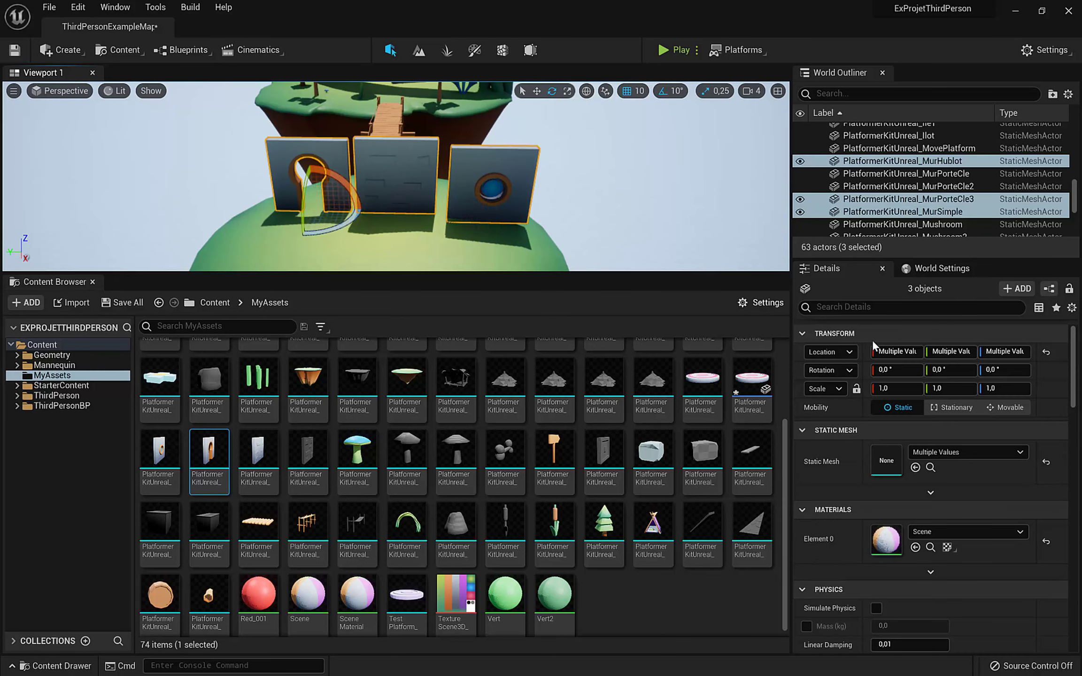
pyautogui.moveTo(370, 208)
pyautogui.keyDown('alt'); pyautogui.mouseDown()
pyautogui.moveTo(371, 175)
pyautogui.moveTo(374, 185)
pyautogui.mouseUp(); pyautogui.keyUp('alt')
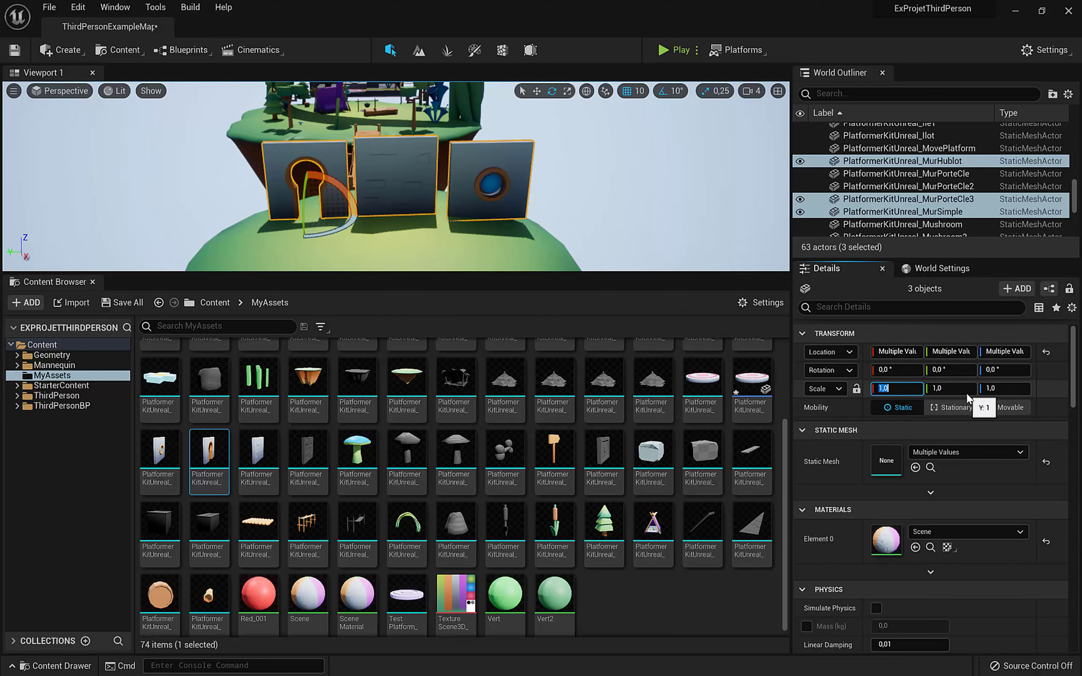
pyautogui.write('.75')
pyautogui.press('Tab')
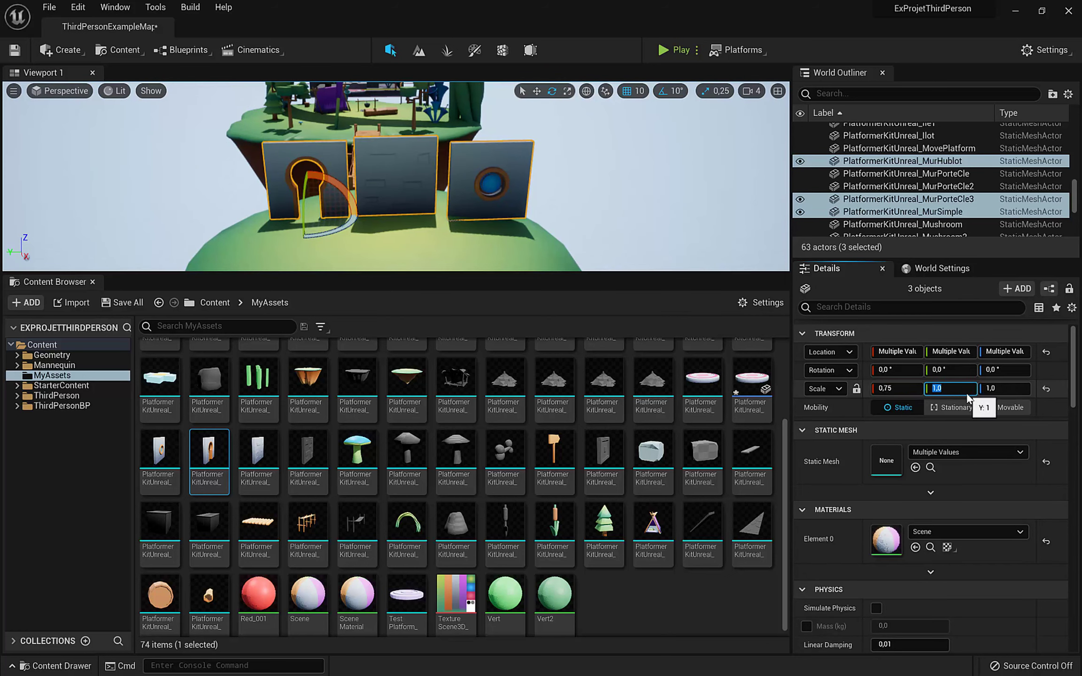
pyautogui.write('.75')
pyautogui.press('Tab')
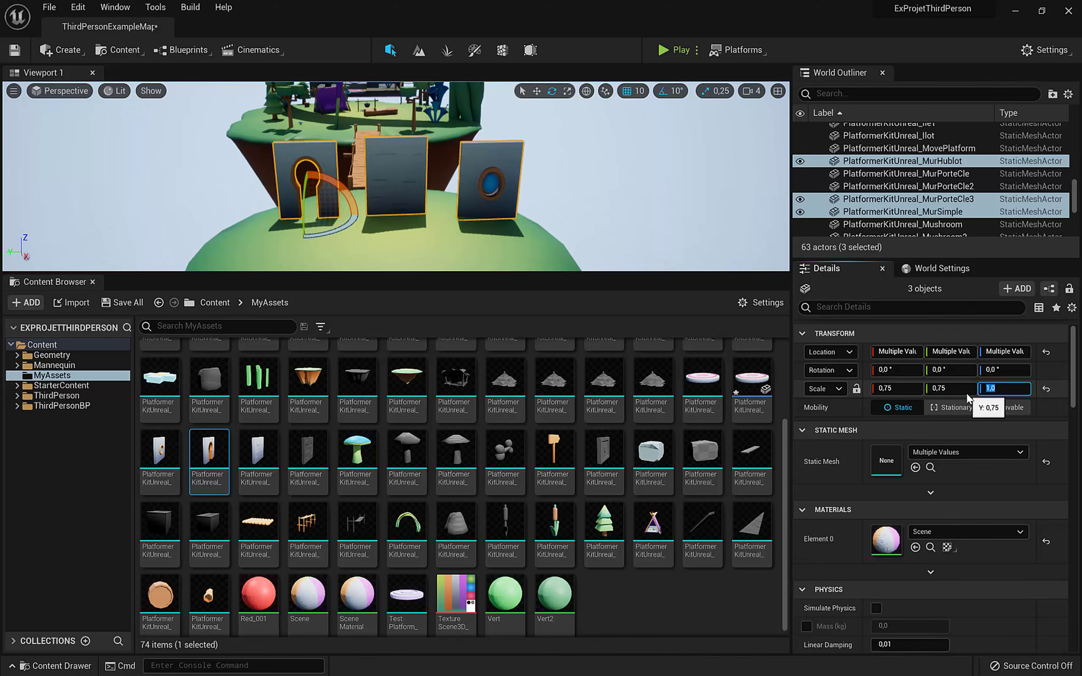
pyautogui.write('.75')
pyautogui.press('Tab')
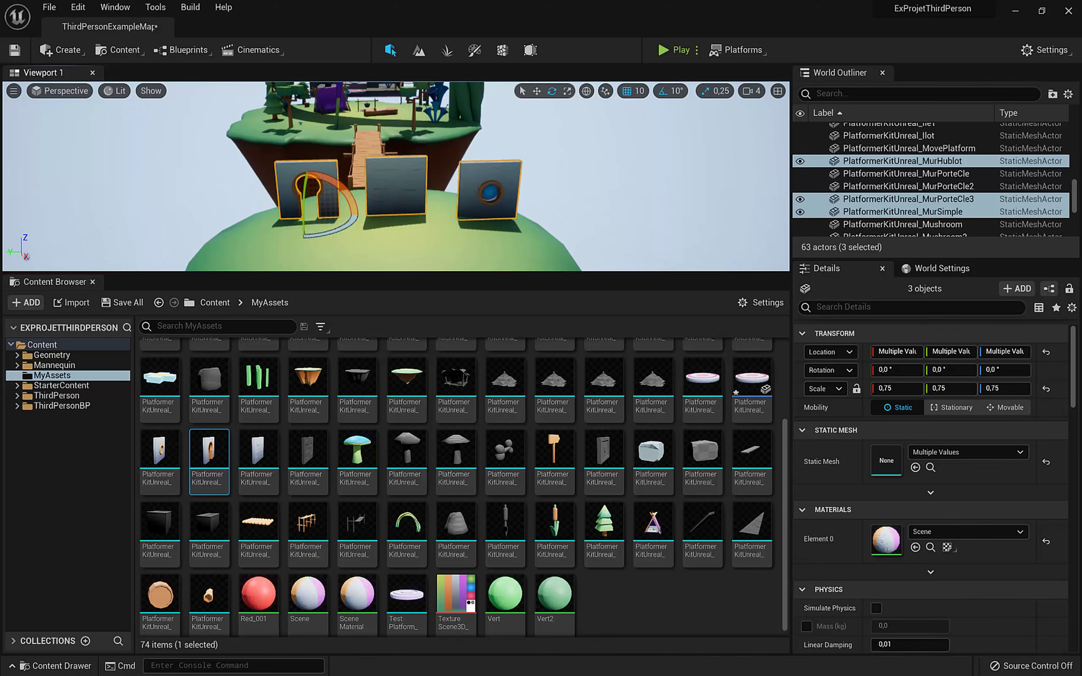
# Step: Shift the plain wall aside and move the keyhole-door wall into the middle at about X 11230, Y -430, Z 240
pyautogui.keyDown('alt'); pyautogui.moveTo(329, 197); pyautogui.dragTo(255, 177); pyautogui.keyUp('alt')
pyautogui.click(398, 192)
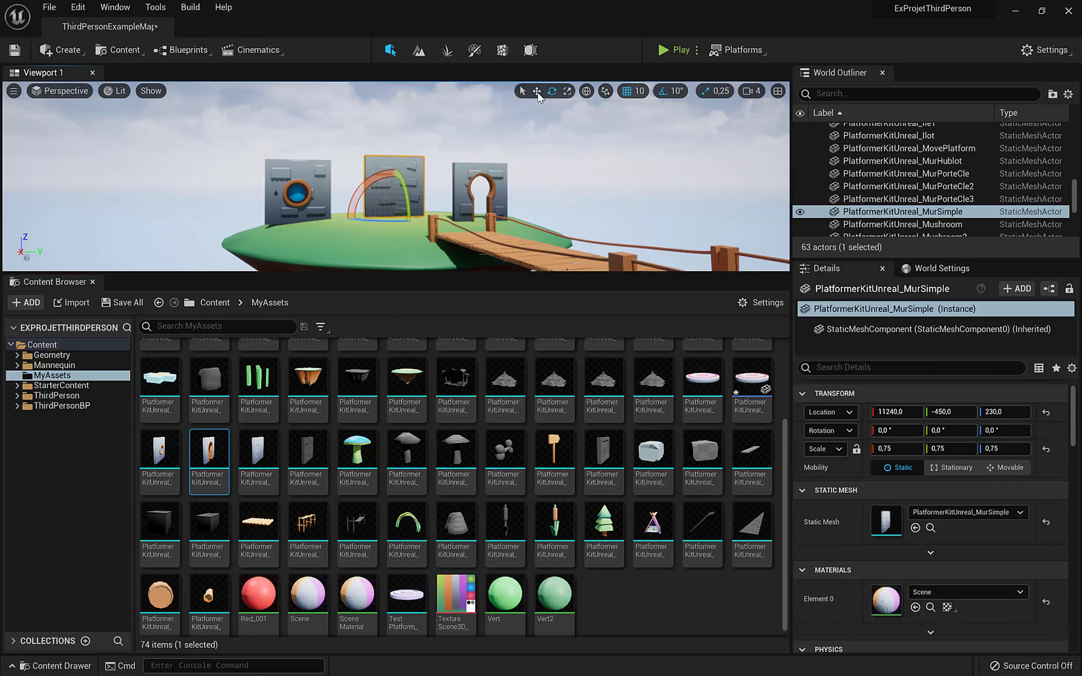
pyautogui.click(537, 91)
pyautogui.press('f')
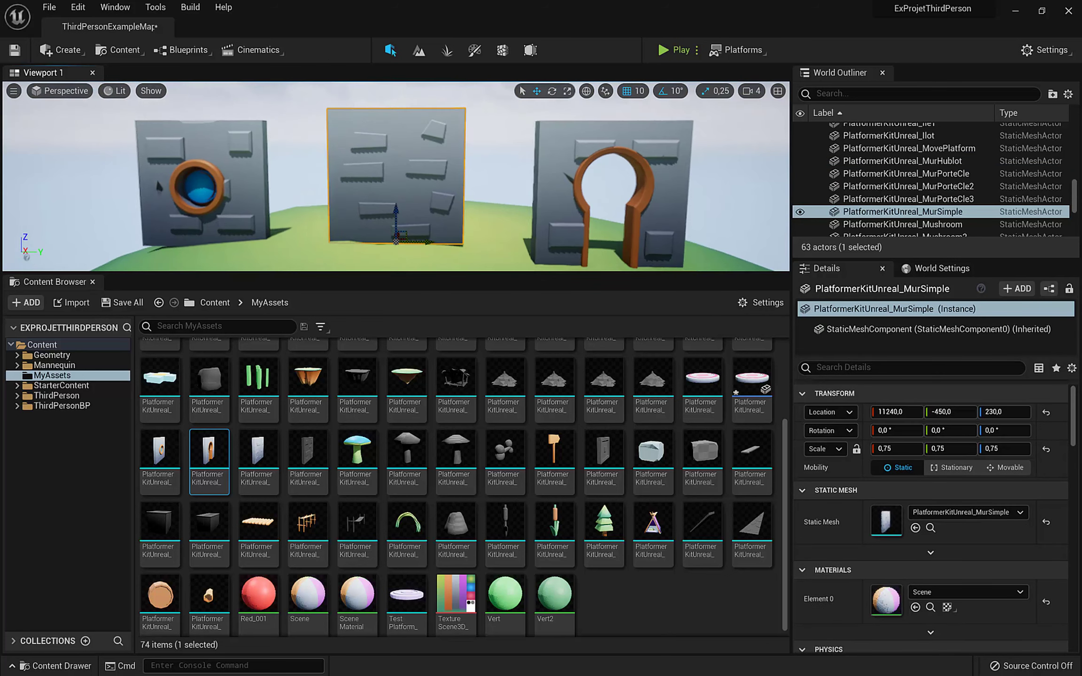
pyautogui.keyDown('alt'); pyautogui.moveTo(450, 233); pyautogui.dragTo(477, 236); pyautogui.keyUp('alt')
pyautogui.click(531, 167)
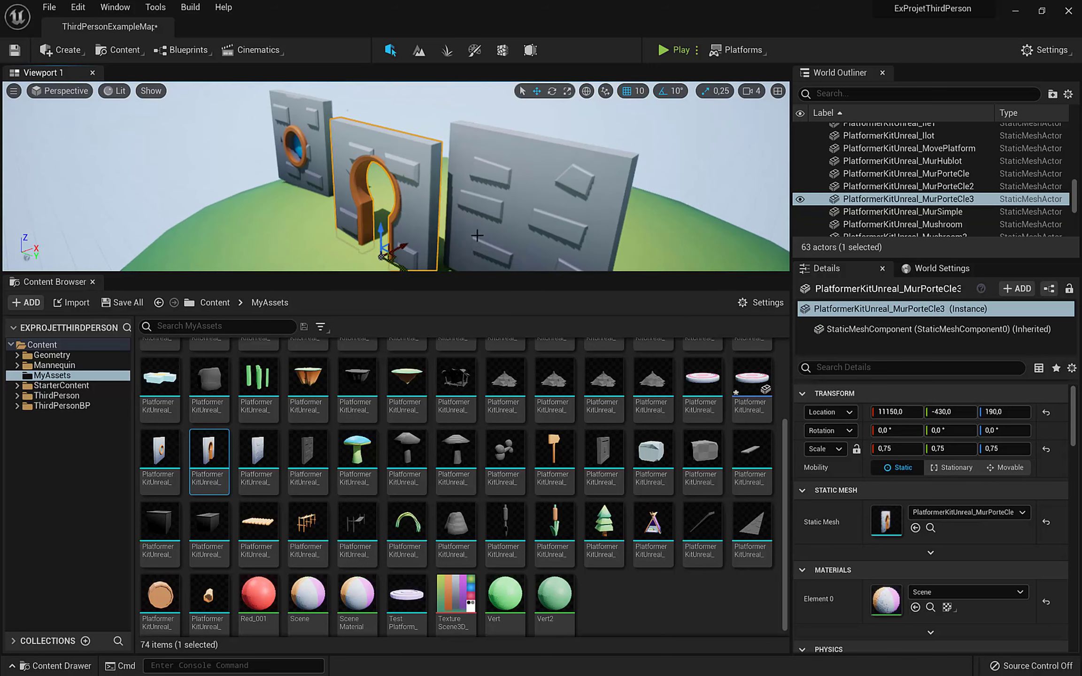
pyautogui.moveTo(405, 245); pyautogui.dragTo(424, 240)
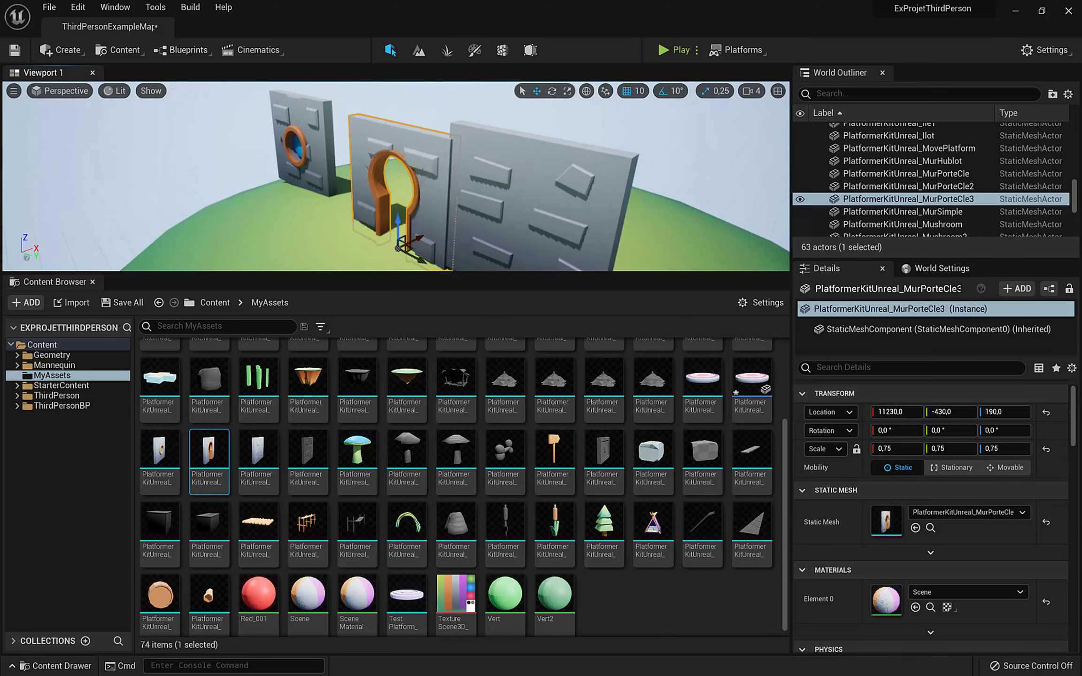
pyautogui.moveTo(382, 178)
pyautogui.keyDown('alt'); pyautogui.mouseDown()
pyautogui.moveTo(446, 193)
pyautogui.moveTo(398, 193)
pyautogui.mouseUp(); pyautogui.keyUp('alt')
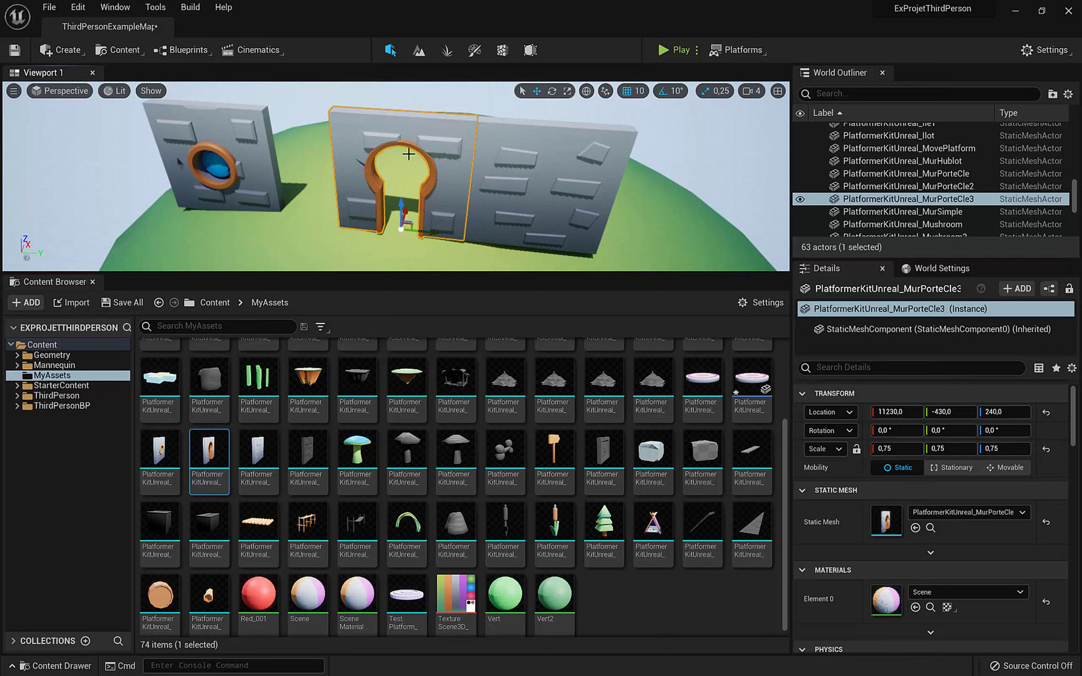
# Step: Align the plain wall PlatformerKitUnreal_MurSimple against the side of the keyhole-door wall, moving it to Y 20
pyautogui.keyDown('alt'); pyautogui.moveTo(631, 204); pyautogui.dragTo(469, 221); pyautogui.keyUp('alt')
pyautogui.click(631, 204)
pyautogui.scroll(5, 431, 162)
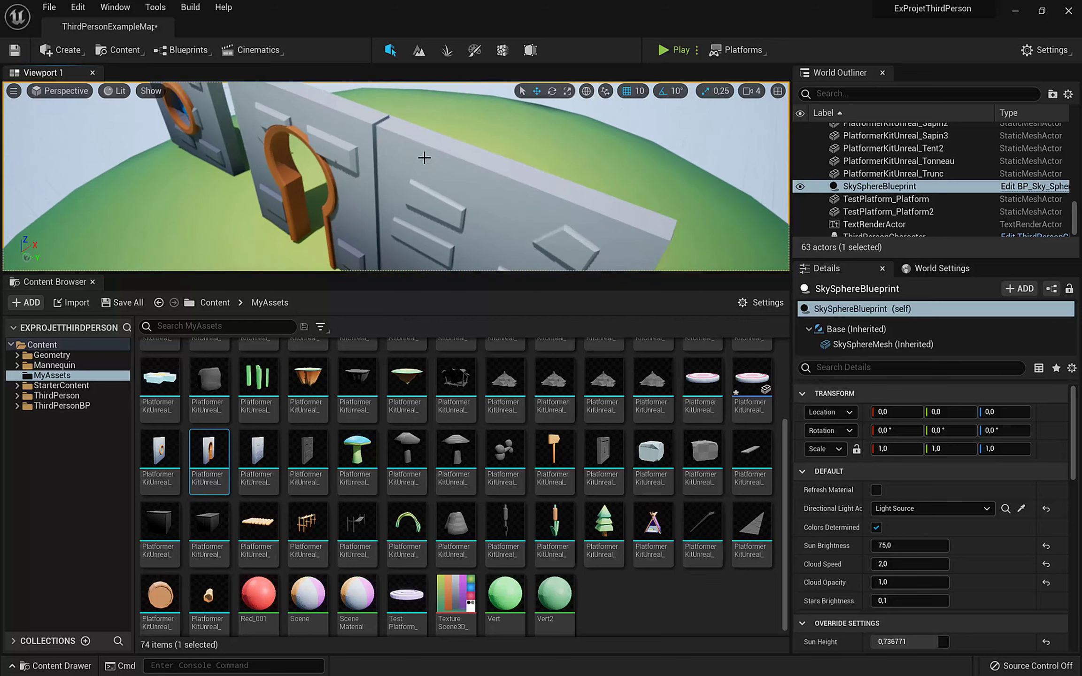
pyautogui.keyDown('alt'); pyautogui.moveTo(319, 179); pyautogui.dragTo(391, 151); pyautogui.keyUp('alt')
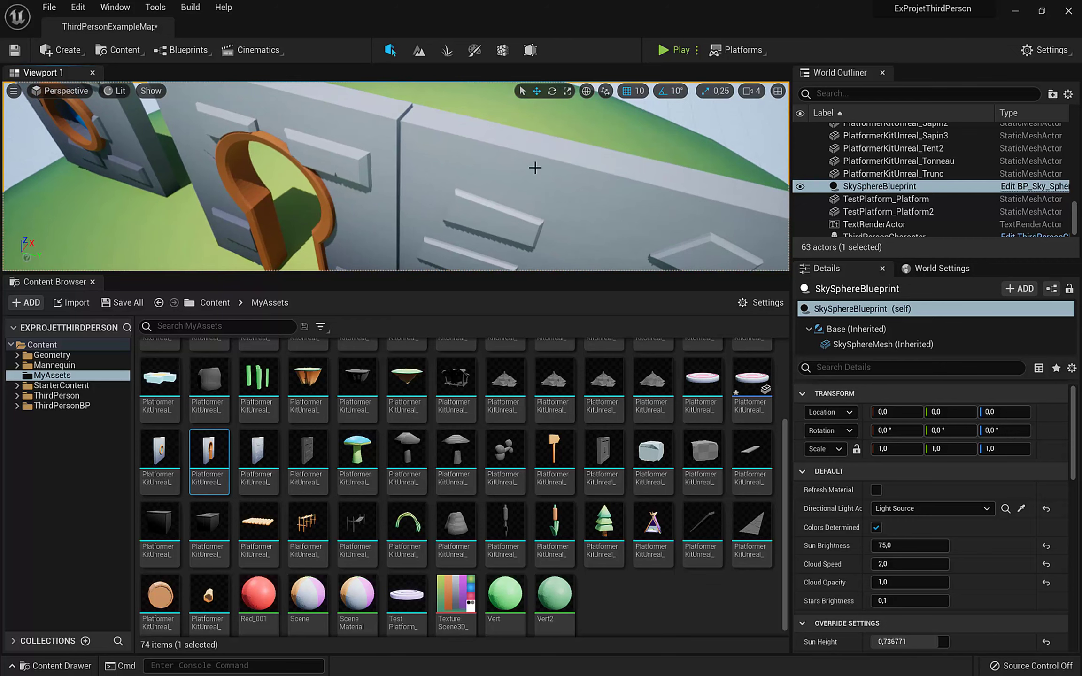
pyautogui.click(446, 161)
pyautogui.press('f')
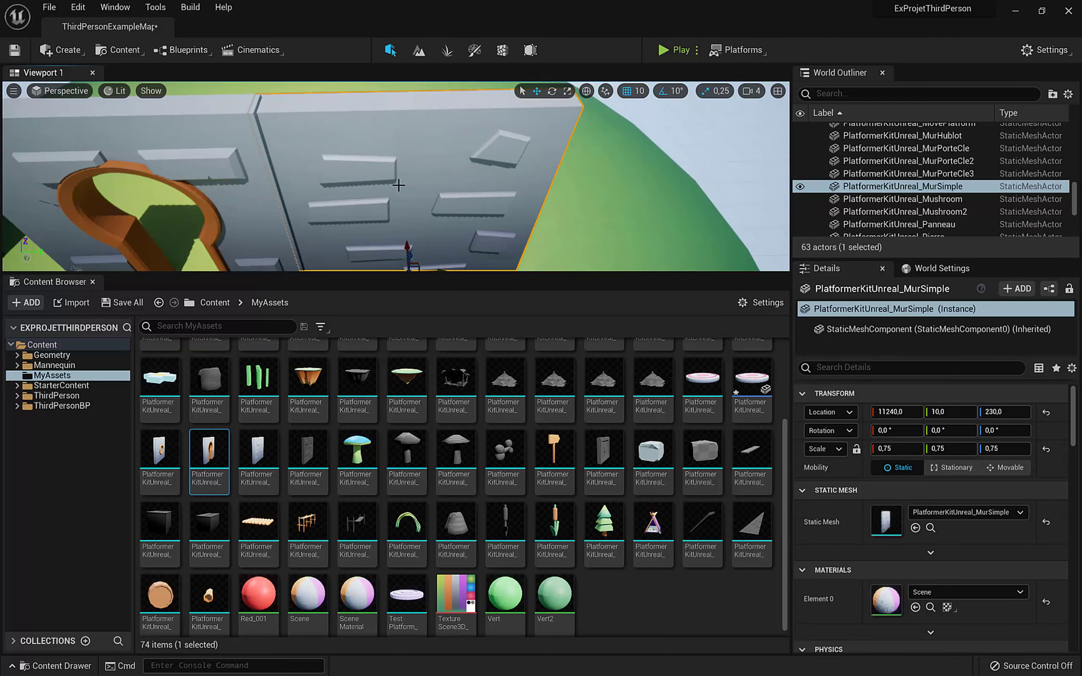
pyautogui.moveTo(450, 207)
pyautogui.mouseDown(button='right')
pyautogui.moveTo(448, 237)
pyautogui.moveTo(439, 192)
pyautogui.mouseUp(button='right')
pyautogui.moveTo(444, 252); pyautogui.dragTo(448, 252)
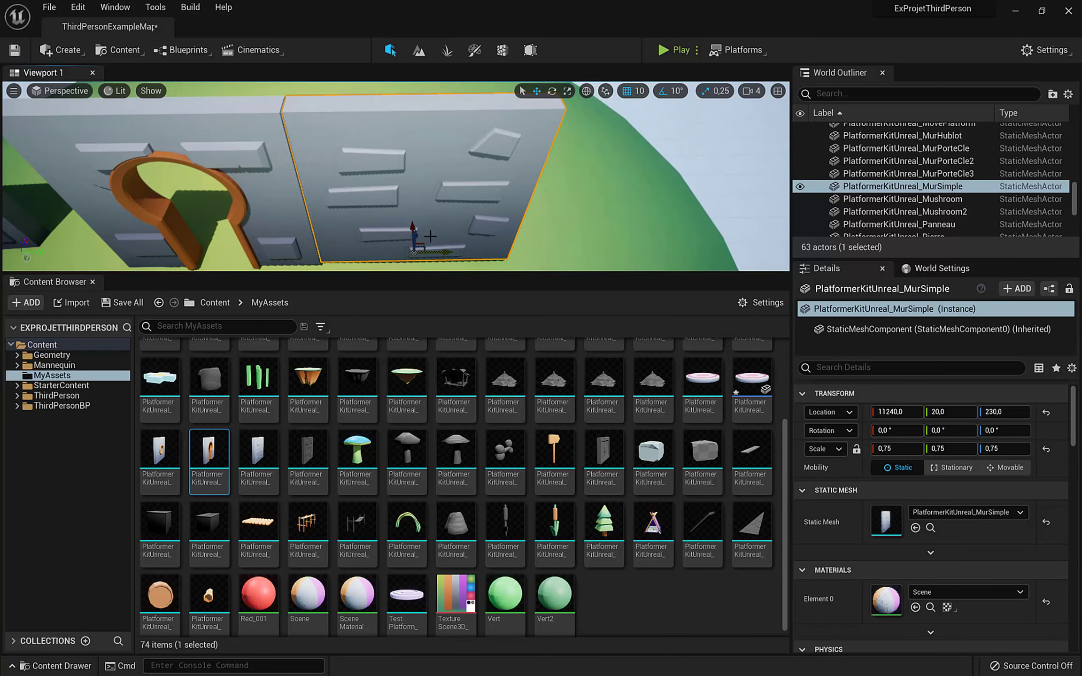
# Step: Line the plain wall PlatformerKitUnreal_MurSimple up flush with the keyhole-door wall by moving it to X 11230 and Z 240
pyautogui.moveTo(458, 169); pyautogui.dragTo(406, 154, button='right')
pyautogui.moveTo(404, 236); pyautogui.dragTo(400, 239)
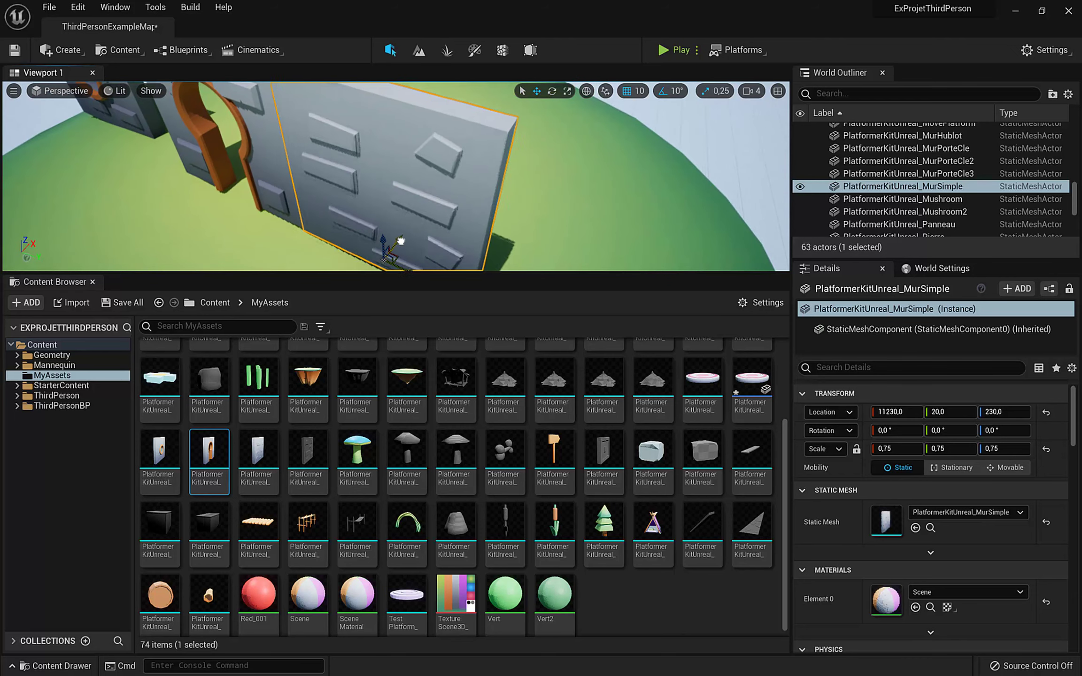
pyautogui.moveTo(400, 238)
pyautogui.mouseDown(button='right')
pyautogui.moveTo(357, 206)
pyautogui.moveTo(285, 193)
pyautogui.moveTo(404, 231)
pyautogui.mouseUp(button='right')
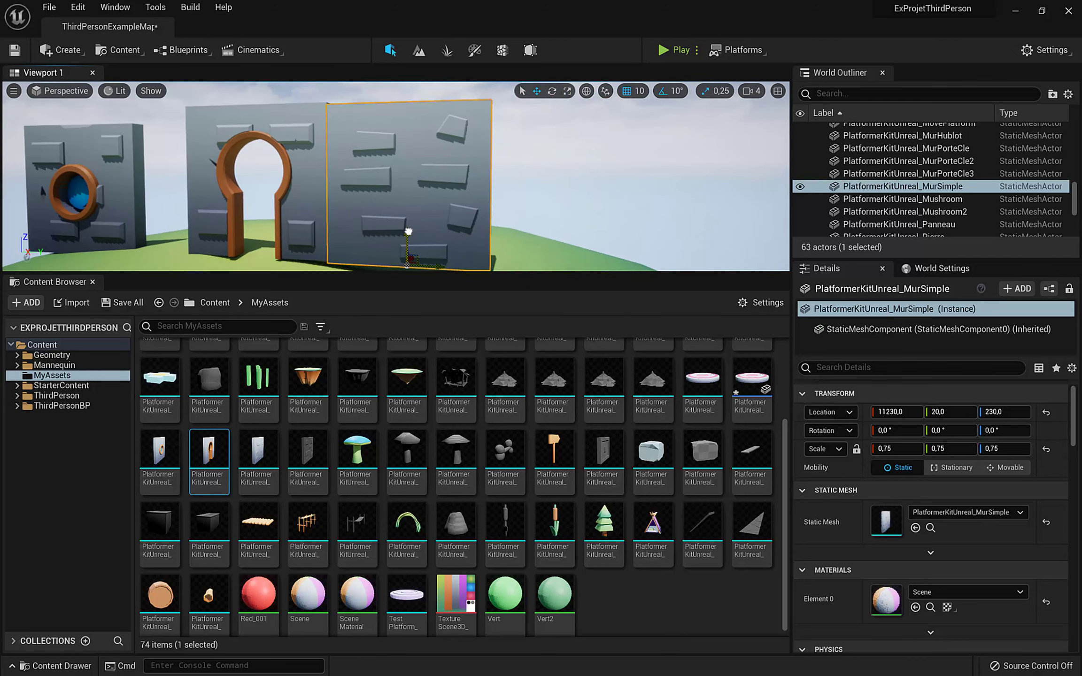
pyautogui.moveTo(408, 231); pyautogui.dragTo(408, 228)
pyautogui.moveTo(316, 109); pyautogui.dragTo(316, 131, button='right')
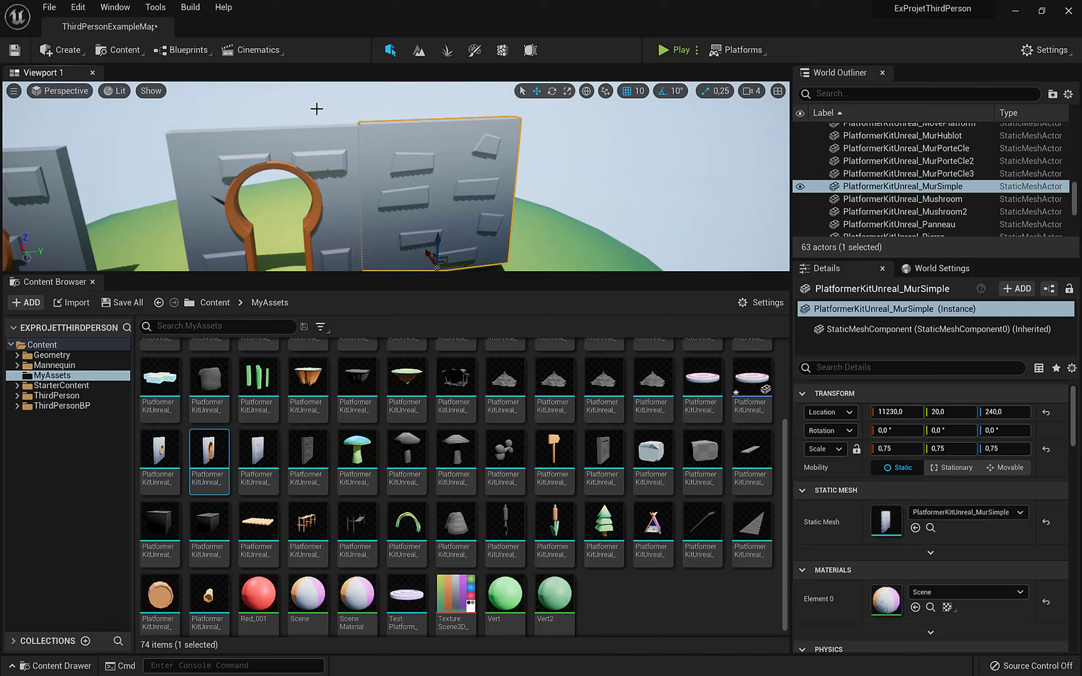
# Step: Enlarge the viewport, turn off position snapping and fine-tune the plain wall's height to about Z 235.83
pyautogui.click(339, 121)
pyautogui.click(370, 162)
pyautogui.moveTo(380, 148)
pyautogui.mouseDown(button='right')
pyautogui.moveTo(407, 161)
pyautogui.moveTo(360, 165)
pyautogui.moveTo(360, 145)
pyautogui.mouseUp(button='right')
pyautogui.scroll(2, 349, 187)
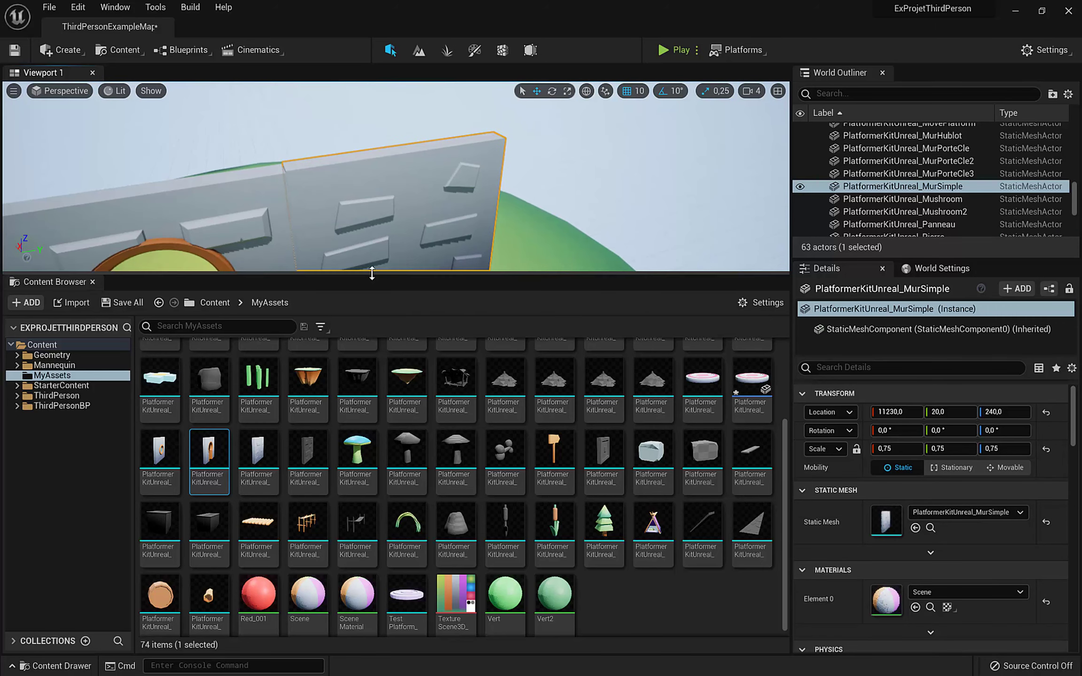
pyautogui.moveTo(371, 273); pyautogui.dragTo(372, 380)
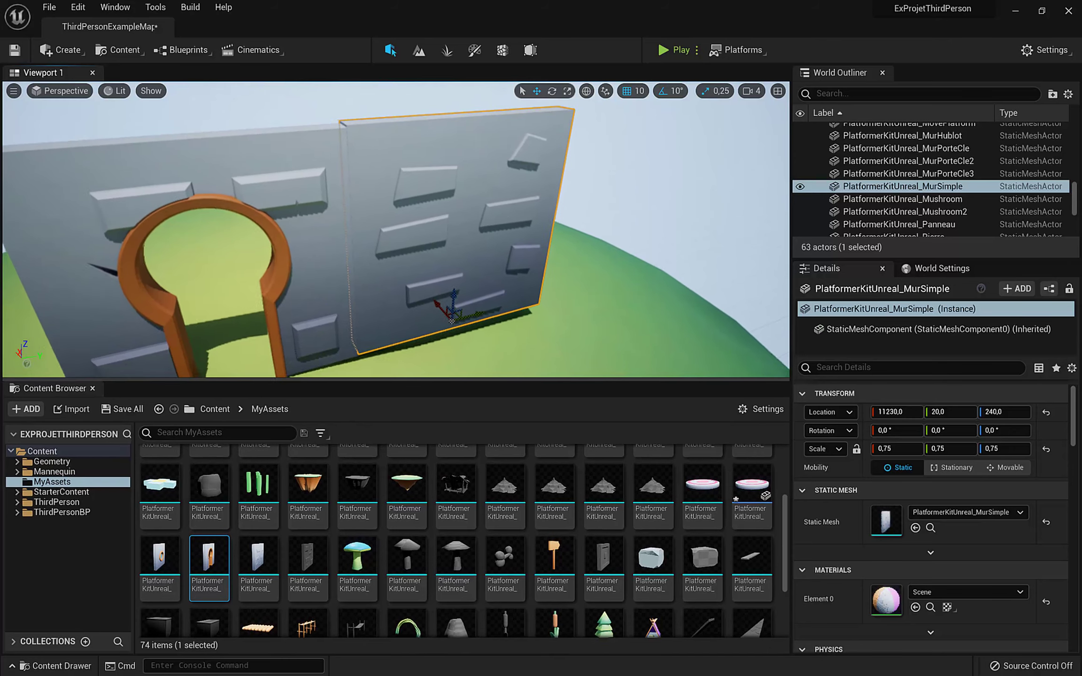
pyautogui.moveTo(396, 166); pyautogui.dragTo(402, 163, button='right')
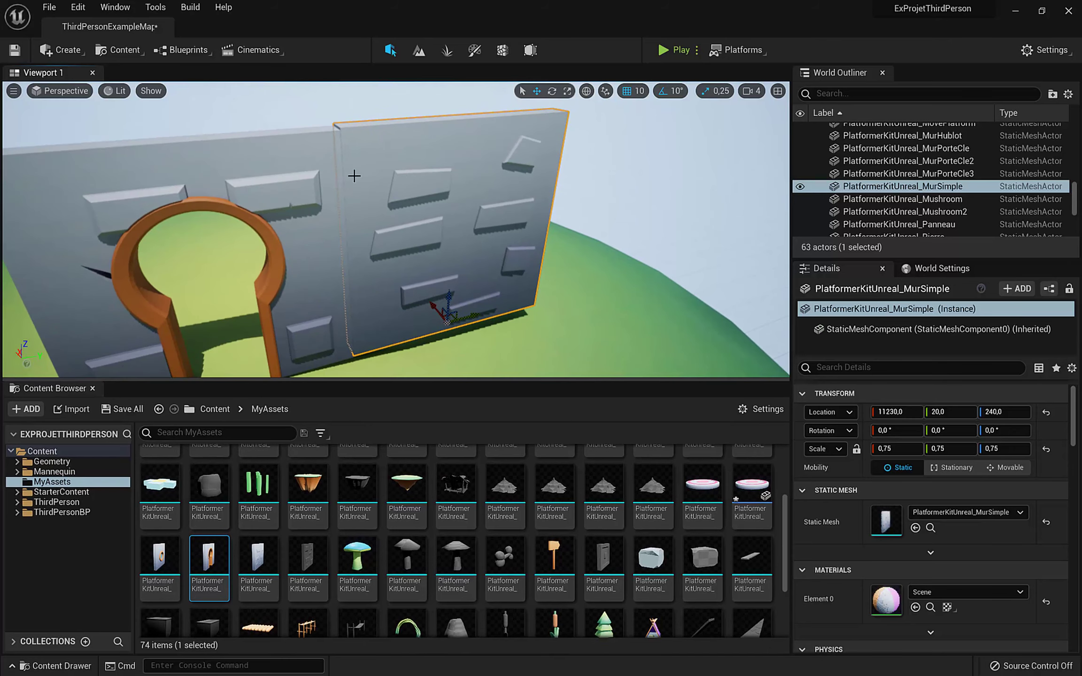
pyautogui.click(631, 98)
pyautogui.moveTo(451, 295)
pyautogui.mouseDown()
pyautogui.moveTo(446, 304)
pyautogui.moveTo(454, 296)
pyautogui.mouseUp()
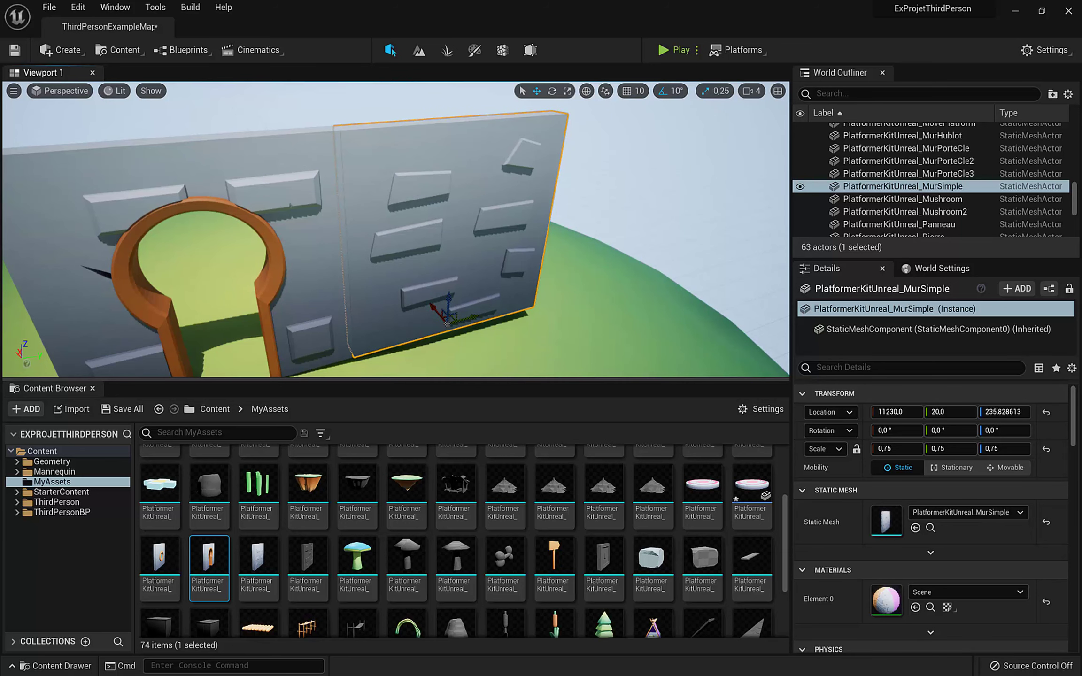
# Step: Join the porthole wall PlatformerKitUnreal_MurHublot to the free side of the keyhole-door wall at X 11230, Y -880, Z 240
pyautogui.moveTo(358, 181); pyautogui.dragTo(287, 180, button='right')
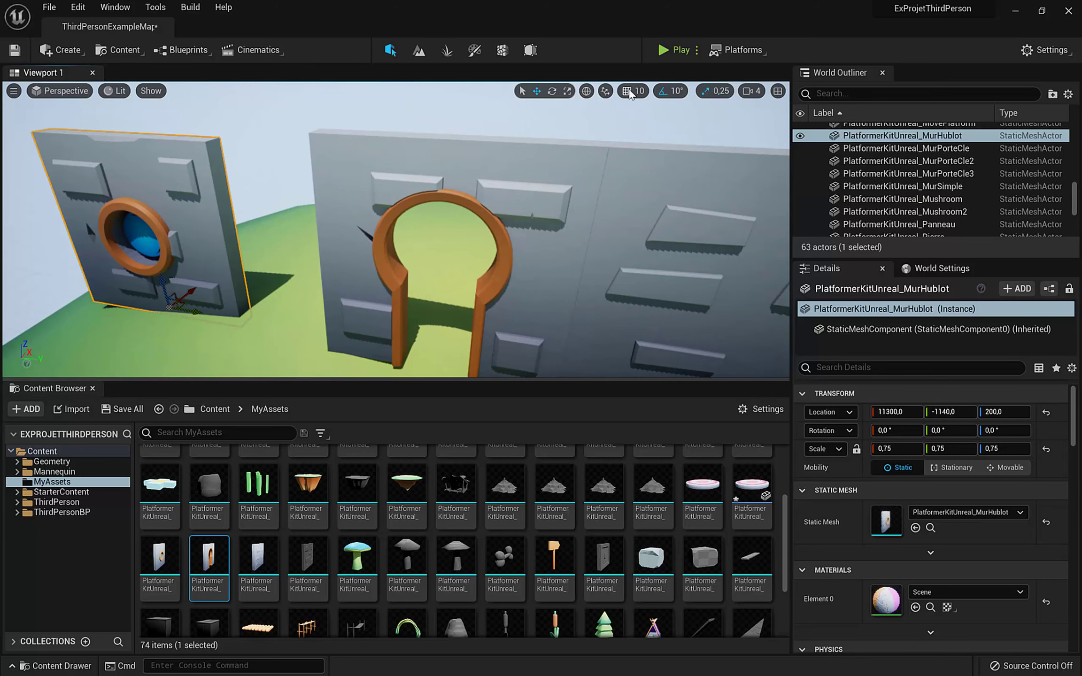
pyautogui.moveTo(192, 313); pyautogui.dragTo(262, 333)
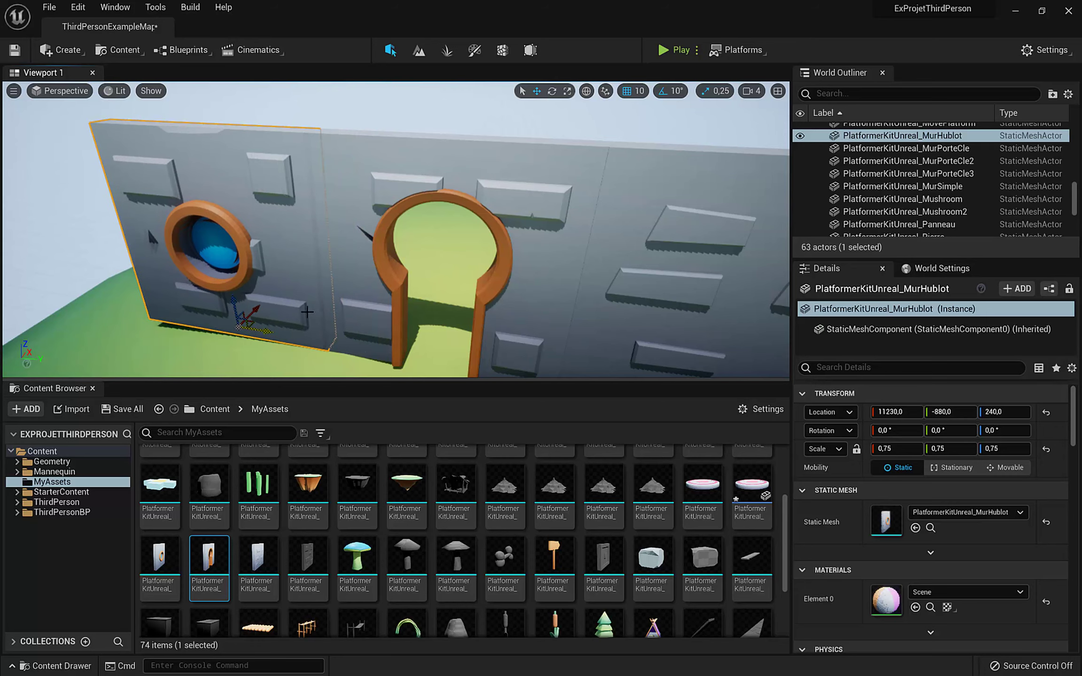
pyautogui.moveTo(371, 272); pyautogui.dragTo(328, 257, button='right')
pyautogui.press('s')
# Step: Duplicate the plain wall and place the copy behind it on the islet at X 11470
pyautogui.keyDown('alt'); pyautogui.moveTo(442, 283); pyautogui.dragTo(462, 310); pyautogui.keyUp('alt')
pyautogui.keyDown('alt'); pyautogui.moveTo(328, 231); pyautogui.dragTo(409, 219); pyautogui.keyUp('alt')
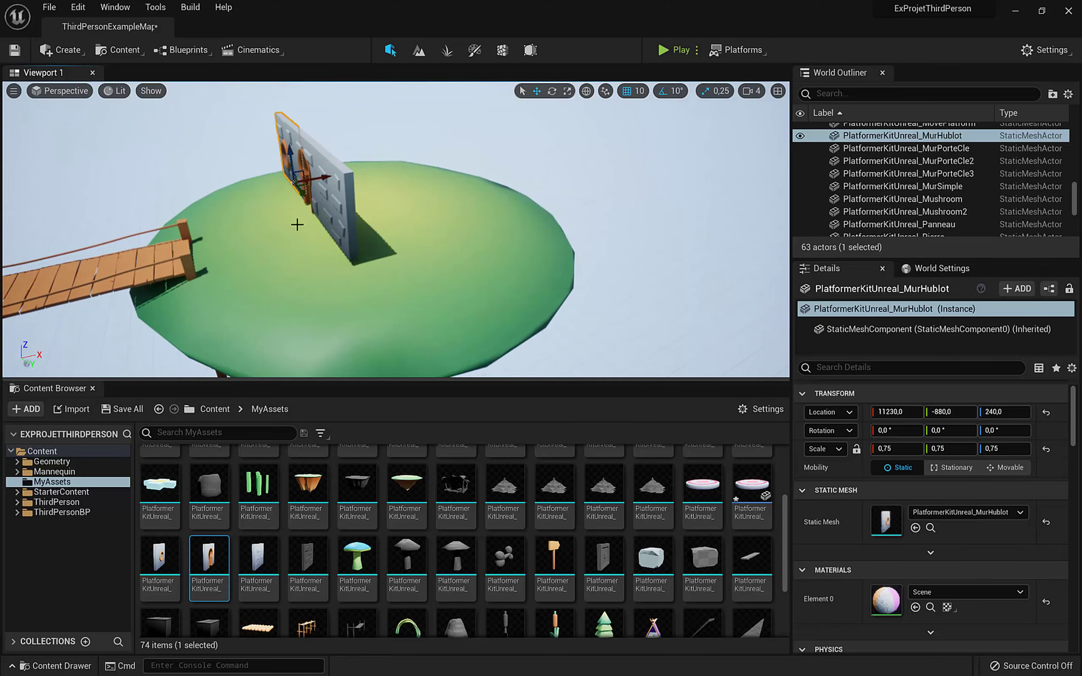
pyautogui.keyDown('alt'); pyautogui.moveTo(298, 224); pyautogui.dragTo(348, 210); pyautogui.keyUp('alt')
pyautogui.click(374, 212)
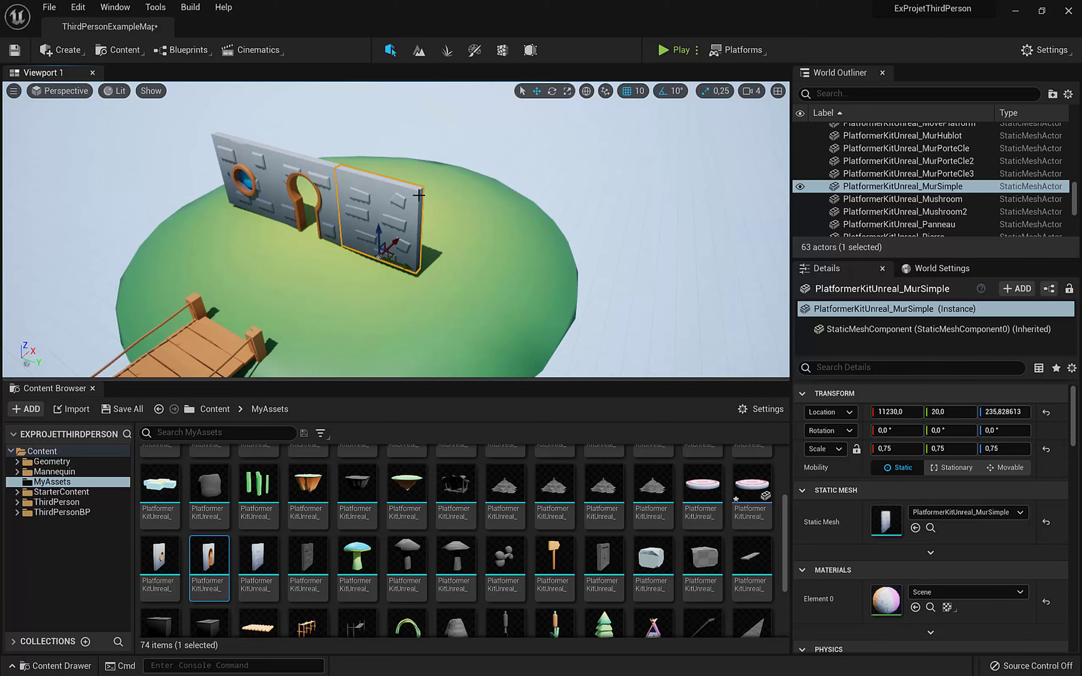
pyautogui.keyDown('alt'); pyautogui.moveTo(419, 195); pyautogui.dragTo(344, 235); pyautogui.keyUp('alt')
pyautogui.click(349, 235)
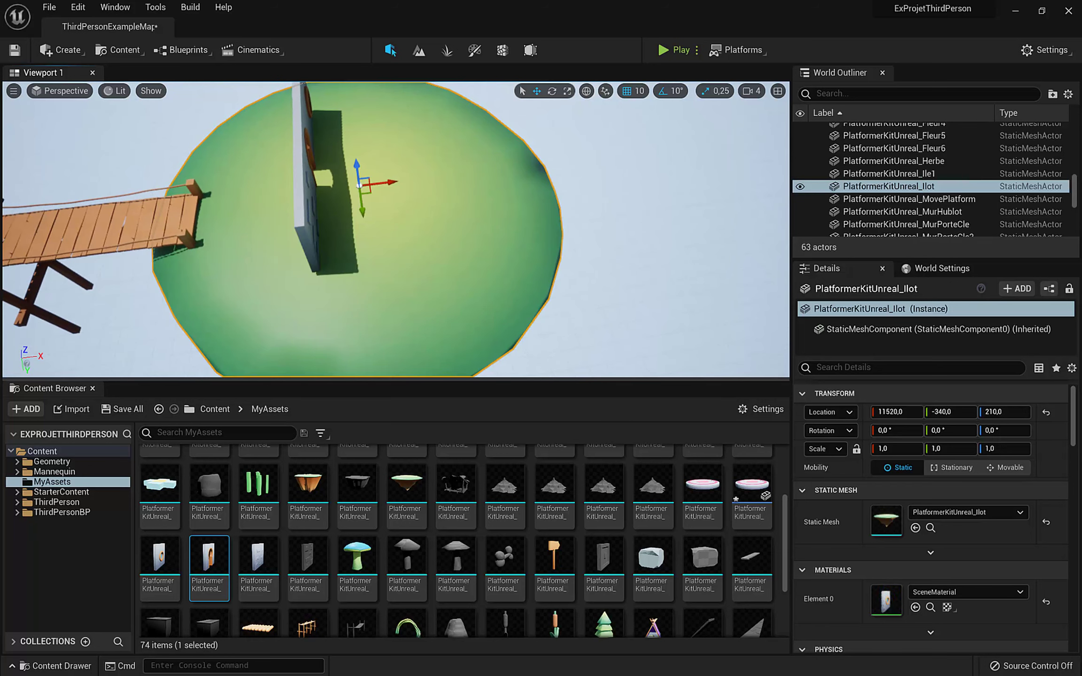
pyautogui.click(300, 218)
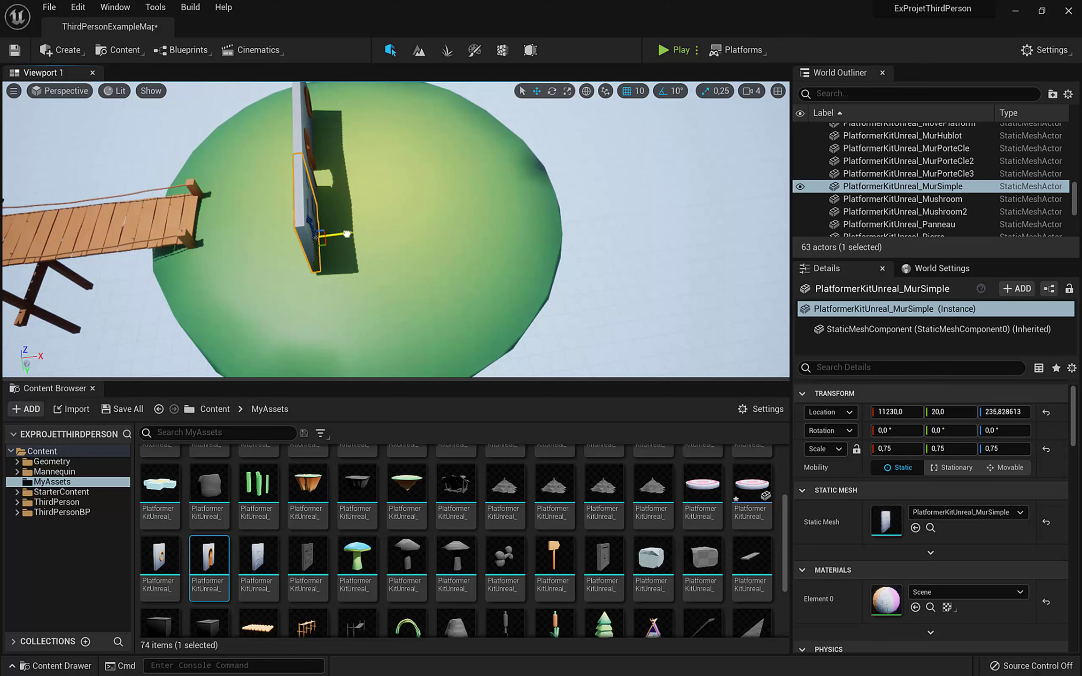
pyautogui.keyDown('alt'); pyautogui.moveTo(347, 233); pyautogui.dragTo(389, 233); pyautogui.keyUp('alt')
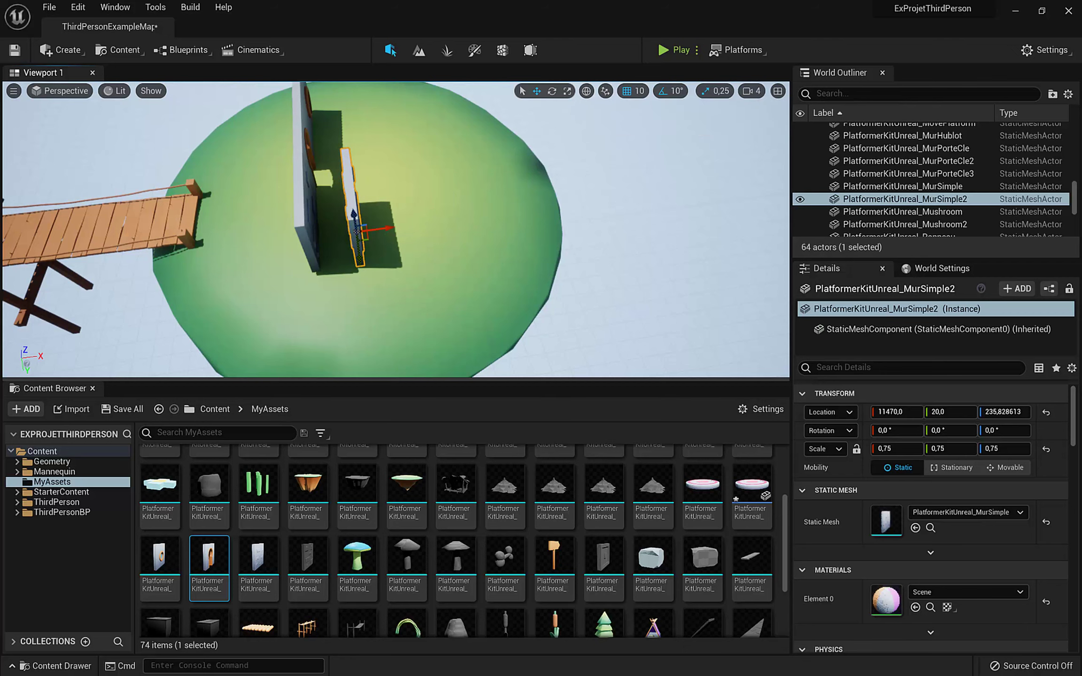
# Step: Rotate the duplicated plain wall to 90° on Z so it stands perpendicular to the front walls
pyautogui.moveTo(358, 243)
pyautogui.keyDown('alt'); pyautogui.mouseDown()
pyautogui.moveTo(394, 201)
pyautogui.moveTo(358, 243)
pyautogui.mouseUp(); pyautogui.keyUp('alt')
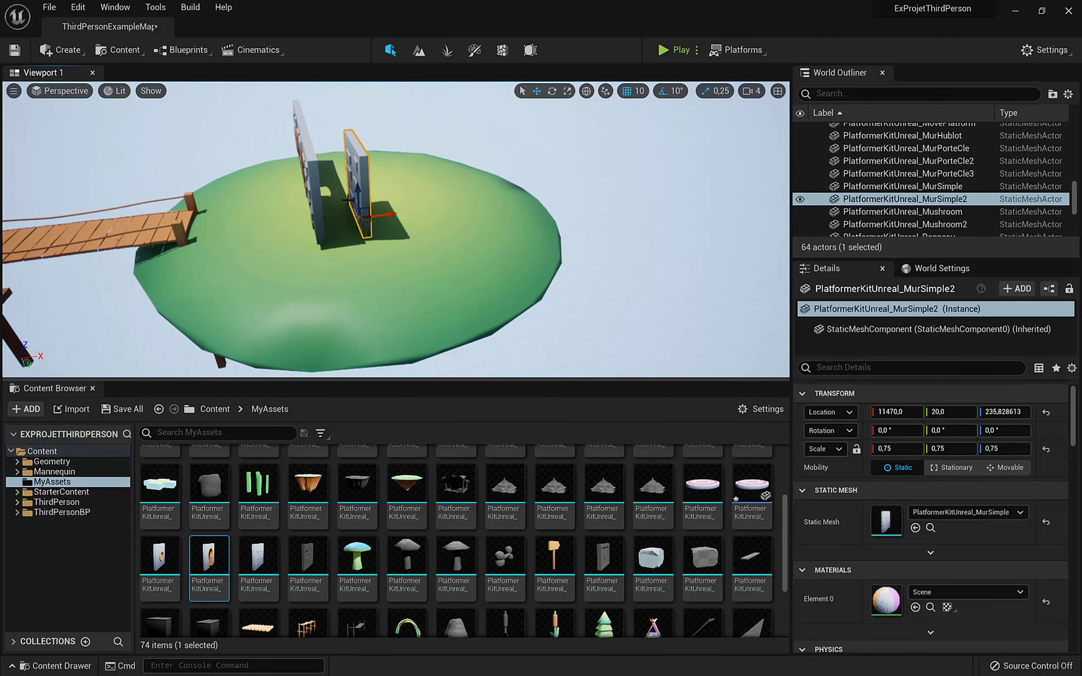
pyautogui.keyDown('alt'); pyautogui.moveTo(348, 200); pyautogui.dragTo(377, 215); pyautogui.keyUp('alt')
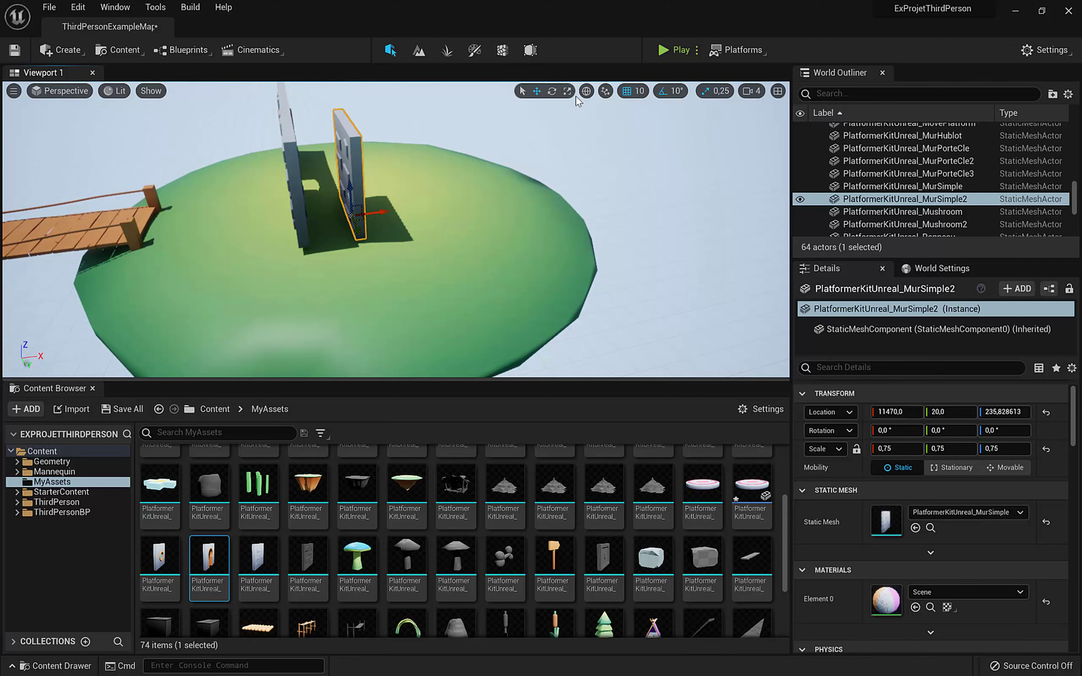
pyautogui.keyDown('alt'); pyautogui.moveTo(458, 181); pyautogui.dragTo(544, 207); pyautogui.keyUp('alt')
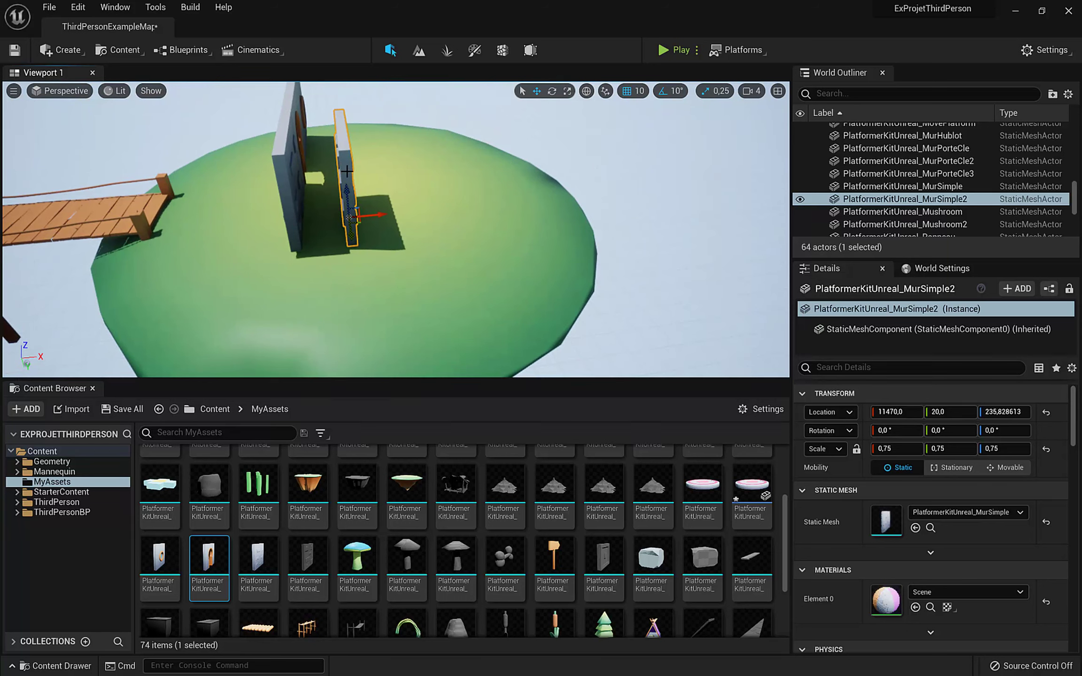
pyautogui.moveTo(371, 200)
pyautogui.keyDown('alt'); pyautogui.mouseDown()
pyautogui.moveTo(414, 209)
pyautogui.moveTo(391, 208)
pyautogui.mouseUp(); pyautogui.keyUp('alt')
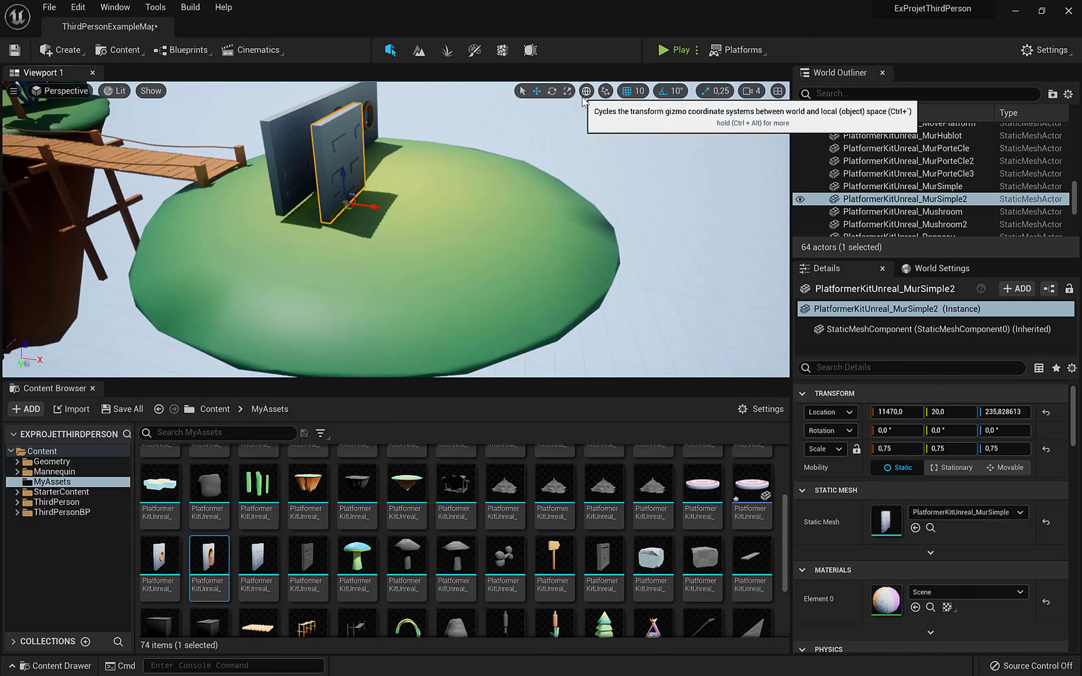
pyautogui.click(552, 90)
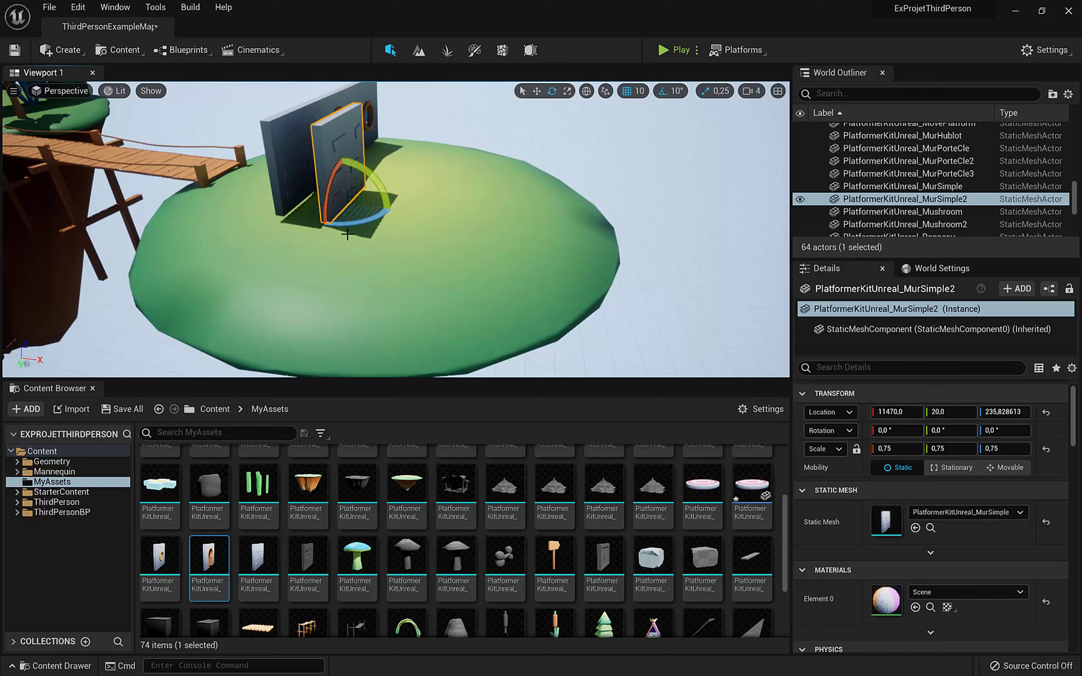
pyautogui.moveTo(362, 225); pyautogui.dragTo(319, 221)
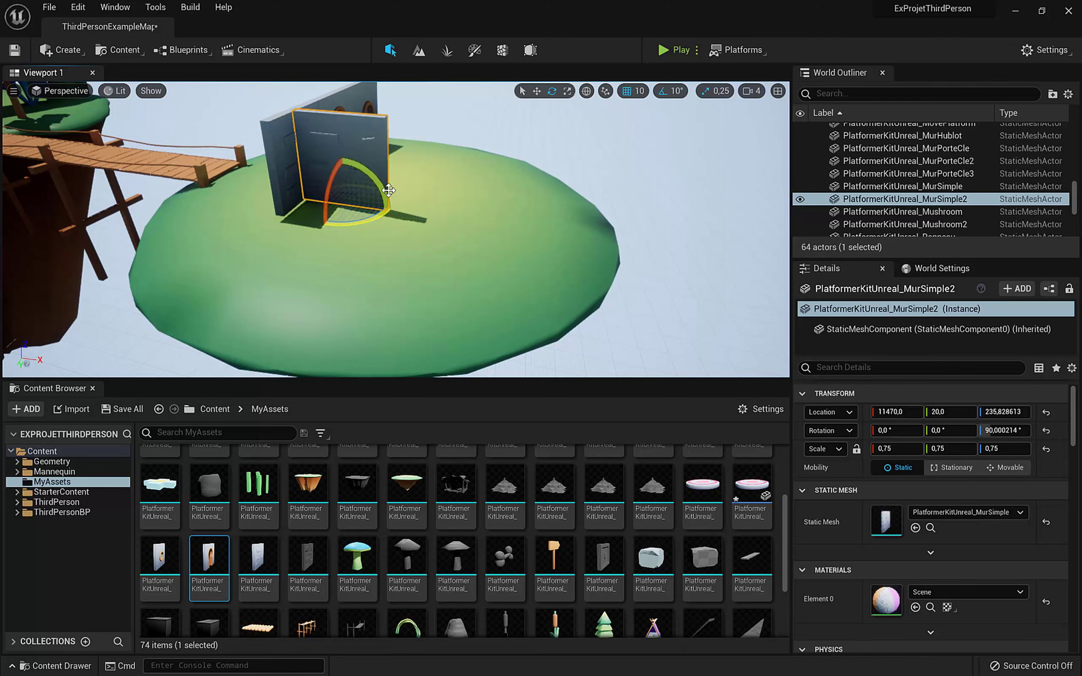
# Step: Move the rotated wall to Y 220 to form a corner with the front, and duplicate it alongside at X 11880
pyautogui.keyDown('alt'); pyautogui.moveTo(391, 188); pyautogui.dragTo(389, 277); pyautogui.keyUp('alt')
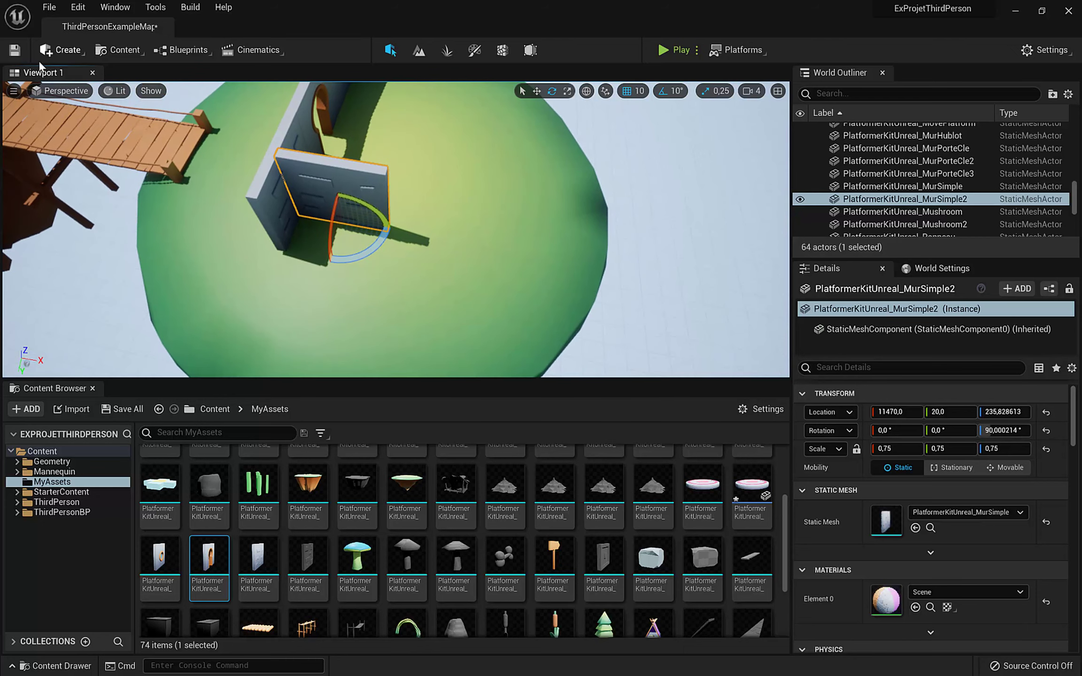
pyautogui.click(536, 91)
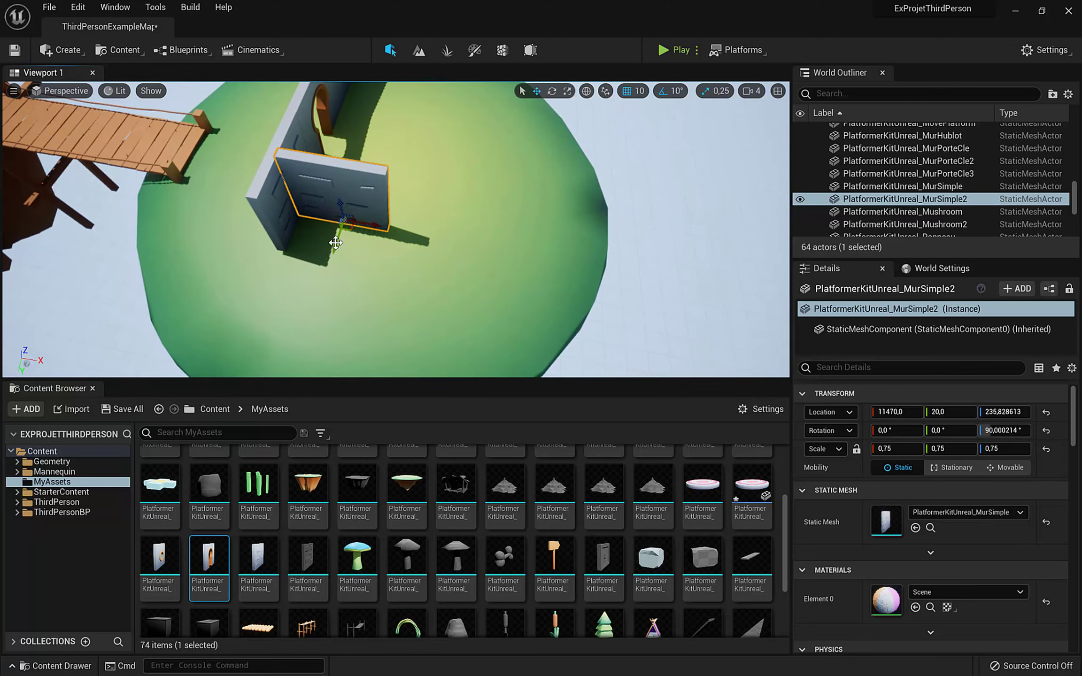
pyautogui.moveTo(335, 248); pyautogui.dragTo(324, 282)
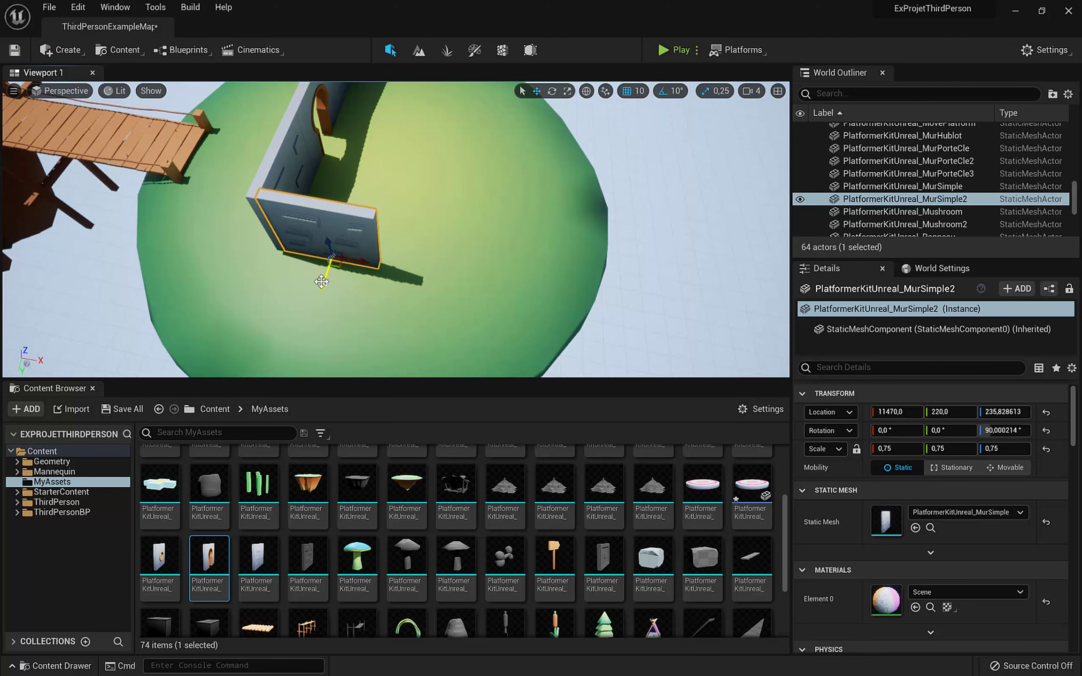
pyautogui.keyDown('alt'); pyautogui.moveTo(244, 319); pyautogui.dragTo(470, 245); pyautogui.keyUp('alt')
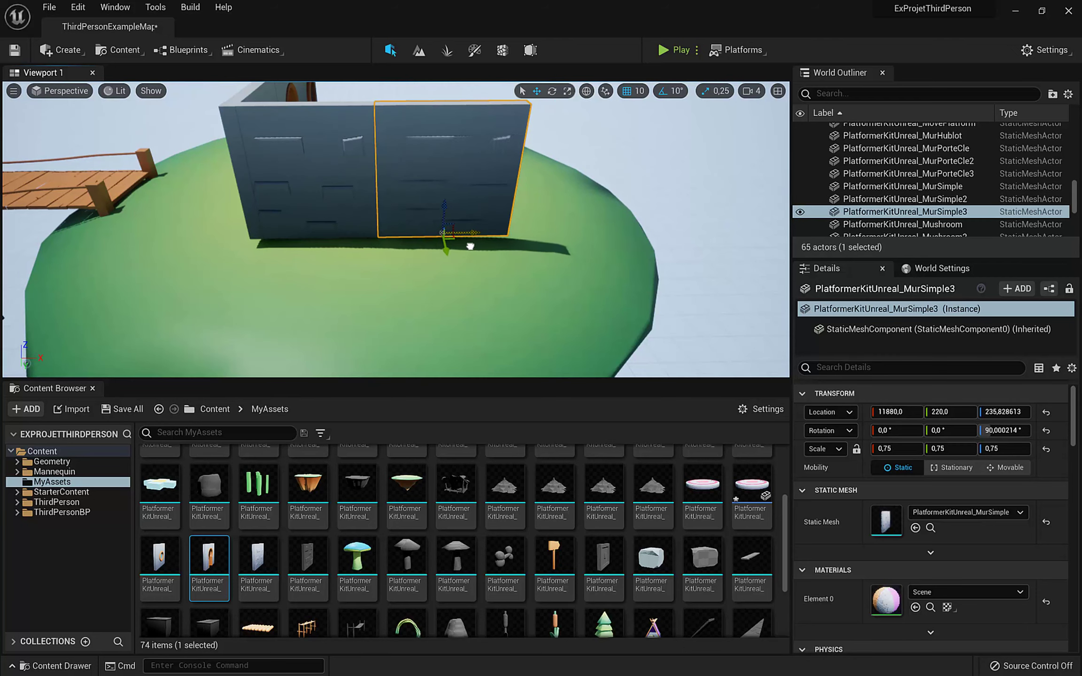
# Step: Select both side wall panels and duplicate them to the opposite end of the front wall at Y -1080
pyautogui.keyDown('ctrl'); pyautogui.click(345, 146); pyautogui.keyUp('ctrl')
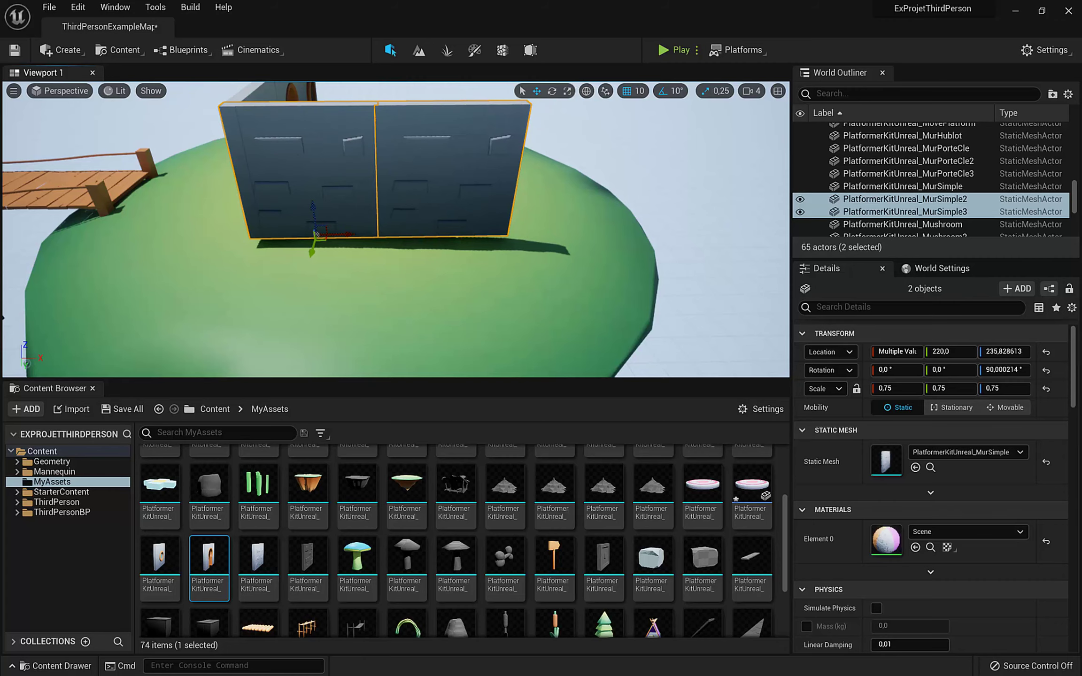
pyautogui.moveTo(345, 145); pyautogui.dragTo(166, 149, button='right')
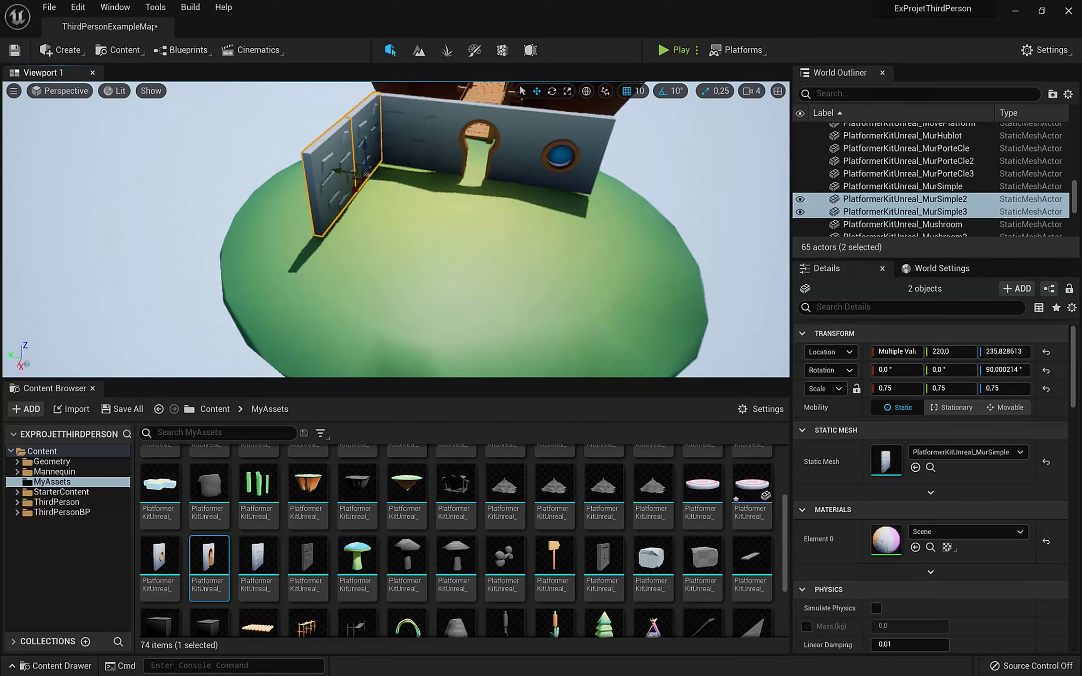
pyautogui.moveTo(301, 171); pyautogui.dragTo(351, 176, button='right')
pyautogui.keyDown('alt'); pyautogui.moveTo(318, 175); pyautogui.dragTo(578, 230); pyautogui.keyUp('alt')
pyautogui.moveTo(484, 200); pyautogui.dragTo(500, 195, button='right')
pyautogui.moveTo(388, 286); pyautogui.dragTo(393, 284)
pyautogui.moveTo(394, 284); pyautogui.dragTo(406, 223, button='right')
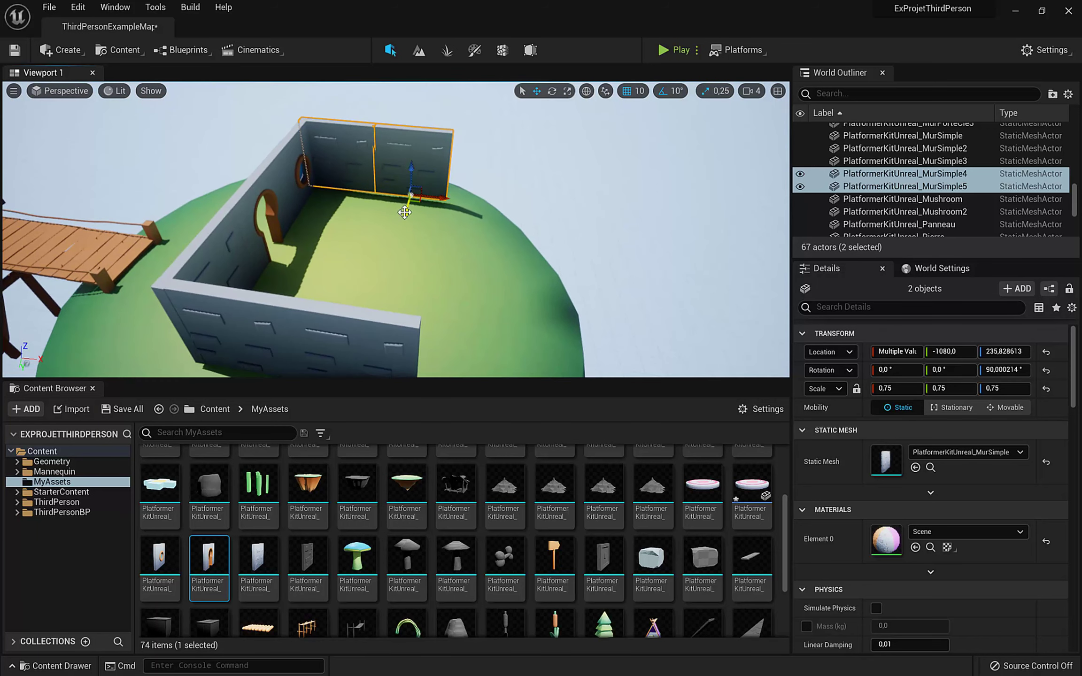
# Step: Duplicate the side wall pair, turn the copies to 0° on Z for the rear wall, and delete the extra rotated pair
pyautogui.keyDown('alt'); pyautogui.moveTo(406, 215); pyautogui.dragTo(415, 258); pyautogui.keyUp('alt')
pyautogui.press('e')
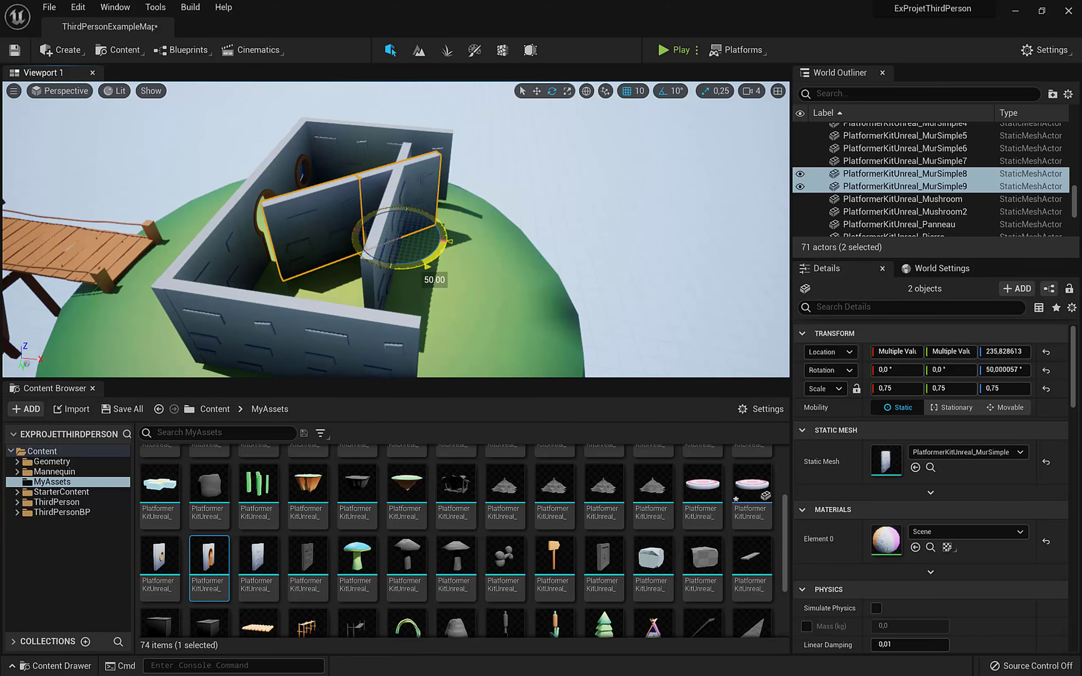
pyautogui.press('Delete')
pyautogui.click(402, 176)
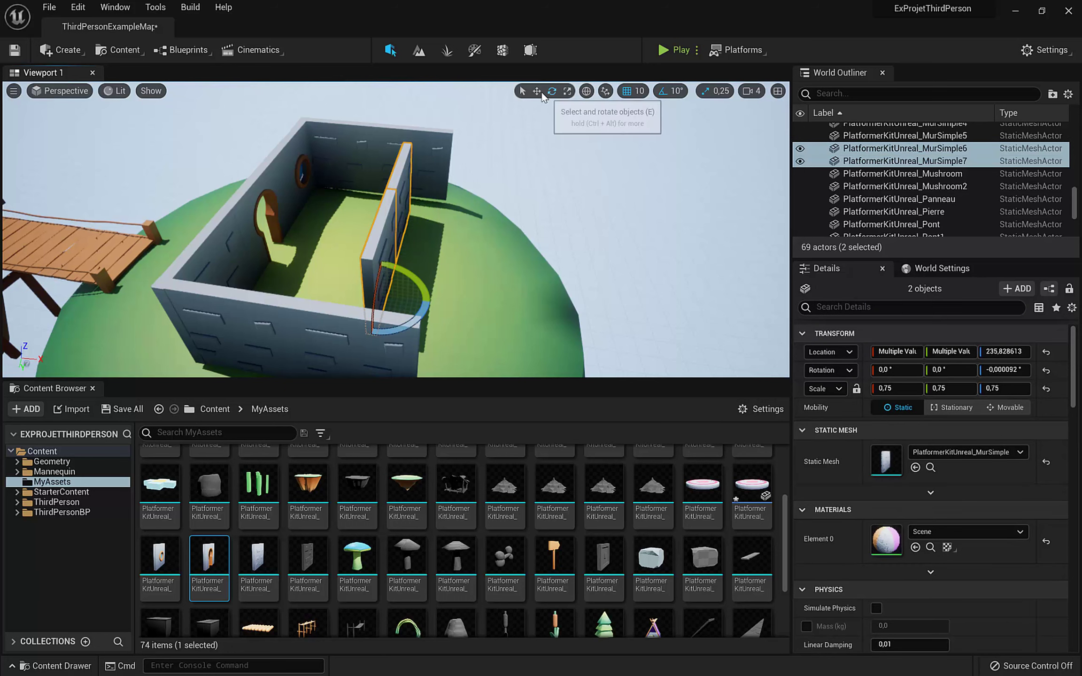
# Step: Position the rear wall pair against the ends of the side walls and add a third plain panel to close the enclosure
pyautogui.click(536, 91)
pyautogui.keyDown('alt'); pyautogui.moveTo(492, 261); pyautogui.dragTo(338, 261); pyautogui.keyUp('alt')
pyautogui.moveTo(269, 236); pyautogui.dragTo(188, 260)
pyautogui.keyDown('alt'); pyautogui.moveTo(362, 188); pyautogui.dragTo(386, 254); pyautogui.keyUp('alt')
# Step: Select the three rear wall panels, duplicate them inside the enclosure and rotate the copies to lie flat at 90° on Y
pyautogui.click(325, 232)
pyautogui.keyDown('ctrl'); pyautogui.click(350, 202); pyautogui.keyUp('ctrl')
pyautogui.keyDown('ctrl'); pyautogui.click(407, 187); pyautogui.keyUp('ctrl')
pyautogui.keyDown('alt'); pyautogui.moveTo(469, 212); pyautogui.dragTo(227, 100); pyautogui.keyUp('alt')
pyautogui.click(551, 92)
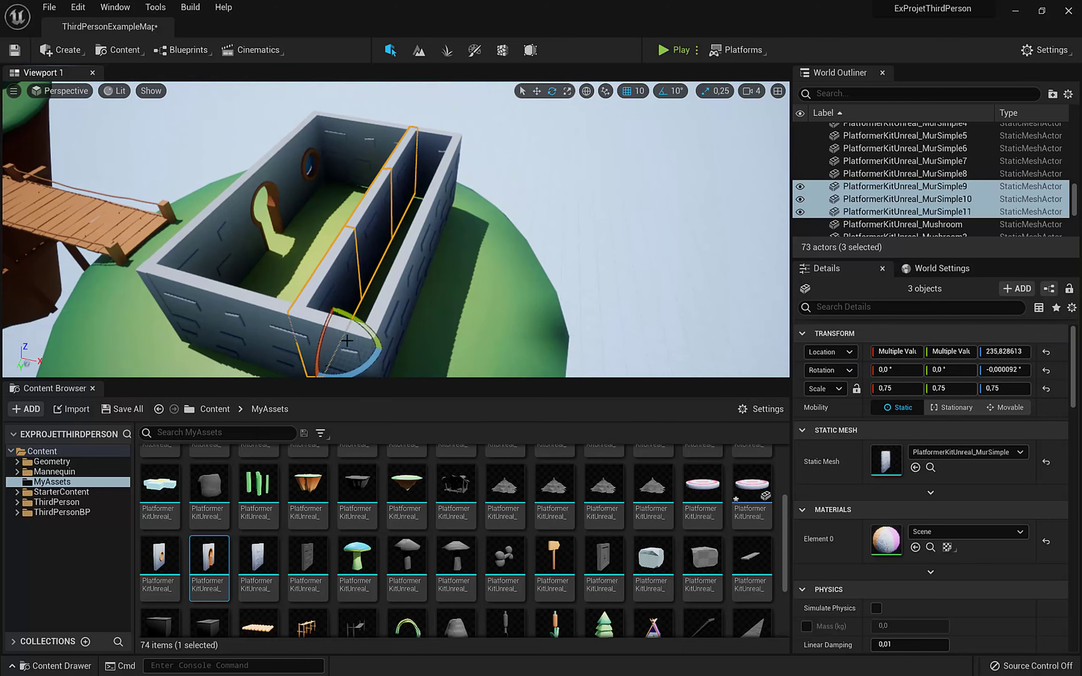
pyautogui.moveTo(381, 349); pyautogui.dragTo(326, 314)
# Step: Move the three flat panels into place as flooring and duplicate them at about X 11630 to cover the remaining floor
pyautogui.keyDown('alt'); pyautogui.moveTo(328, 259); pyautogui.dragTo(140, 133); pyautogui.keyUp('alt')
pyautogui.click(536, 91)
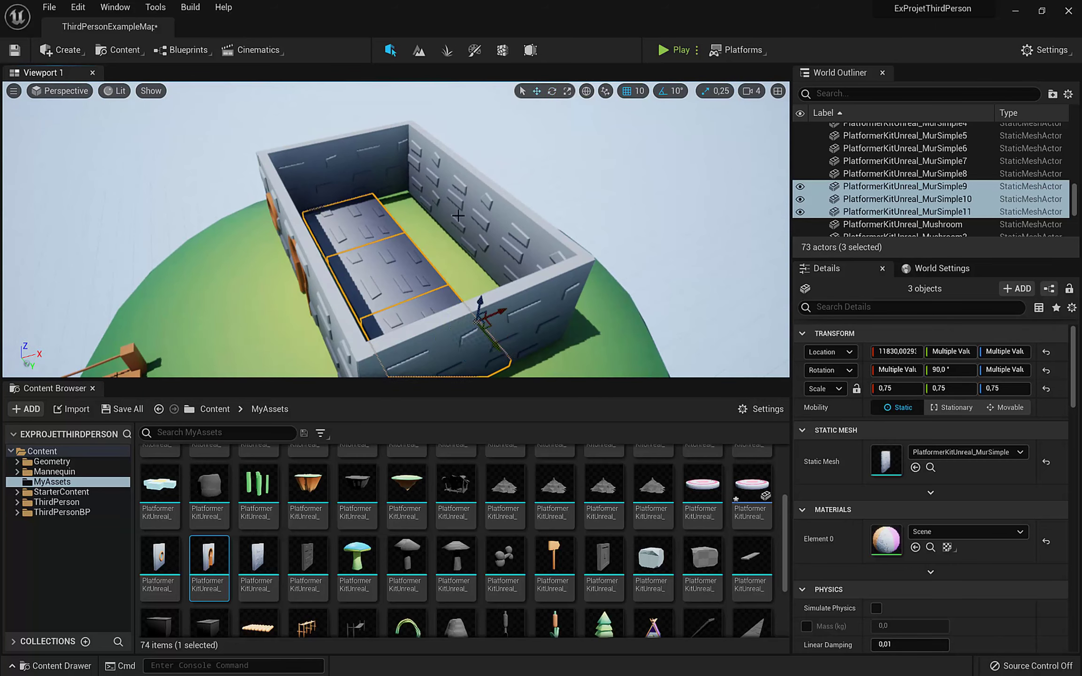
pyautogui.moveTo(442, 262); pyautogui.dragTo(443, 300, button='right')
pyautogui.keyDown('alt'); pyautogui.moveTo(443, 268); pyautogui.dragTo(390, 277); pyautogui.keyUp('alt')
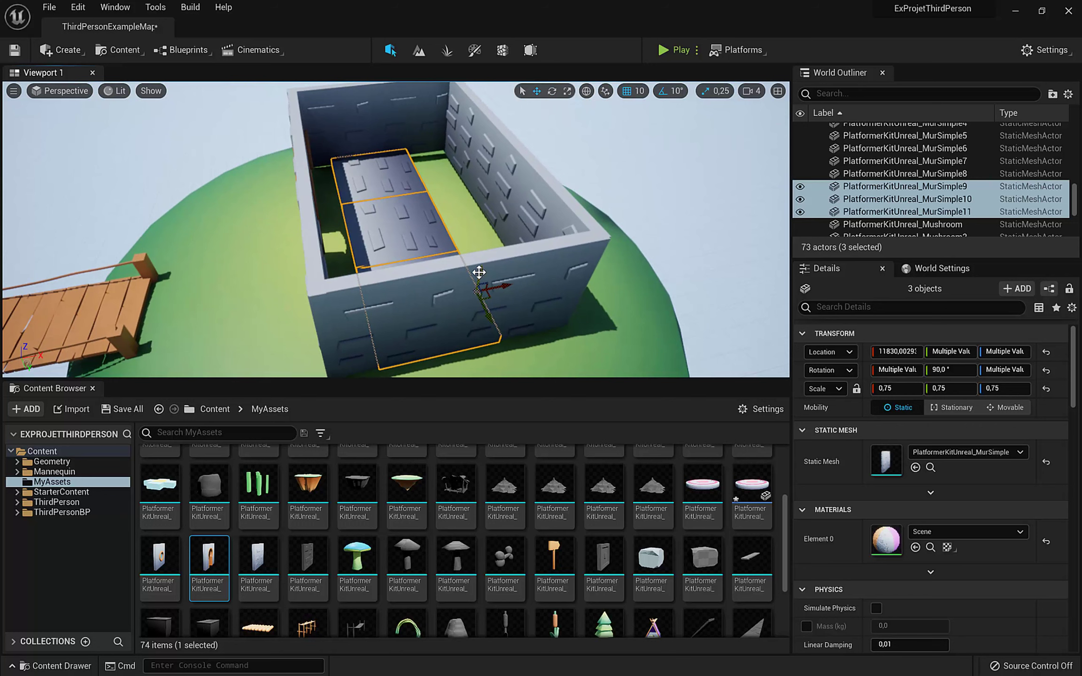
pyautogui.moveTo(478, 273); pyautogui.dragTo(459, 301)
pyautogui.keyDown('alt'); pyautogui.moveTo(277, 284); pyautogui.dragTo(251, 282); pyautogui.keyUp('alt')
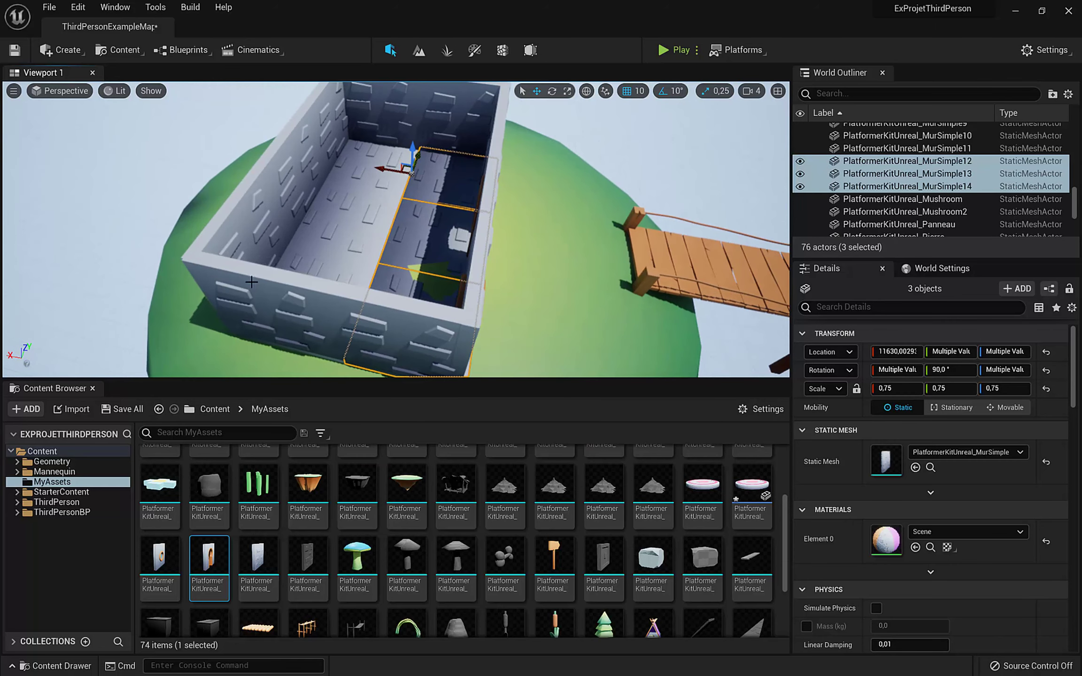
# Step: Select all six floor panels together and check how they fit the walls from around the building
pyautogui.keyDown('ctrl'); pyautogui.click(325, 265); pyautogui.keyUp('ctrl')
pyautogui.keyDown('ctrl'); pyautogui.click(357, 205); pyautogui.keyUp('ctrl')
pyautogui.keyDown('ctrl'); pyautogui.click(370, 178); pyautogui.keyUp('ctrl')
pyautogui.keyDown('alt'); pyautogui.moveTo(325, 212); pyautogui.dragTo(341, 171); pyautogui.keyUp('alt')
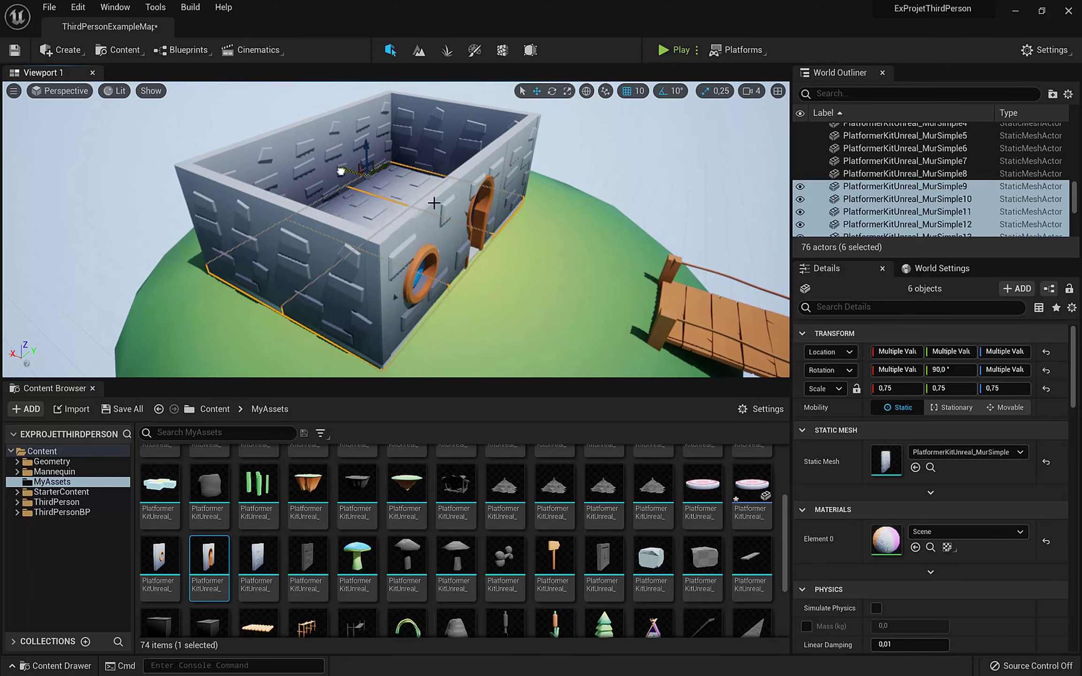
pyautogui.click(625, 194)
pyautogui.keyDown('alt'); pyautogui.moveTo(625, 194); pyautogui.dragTo(347, 227); pyautogui.keyUp('alt')
pyautogui.keyDown('alt'); pyautogui.moveTo(582, 188); pyautogui.dragTo(630, 181); pyautogui.keyUp('alt')
pyautogui.keyDown('alt'); pyautogui.moveTo(536, 240); pyautogui.dragTo(296, 264); pyautogui.keyUp('alt')
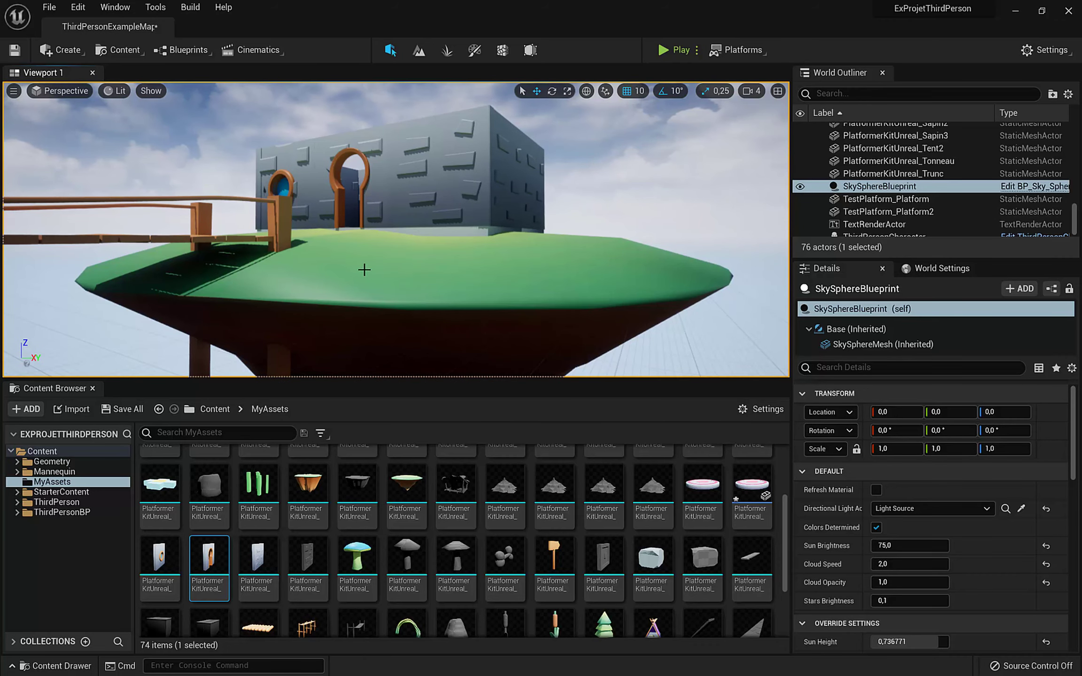
# Step: Place the corner roof piece (PlatformerKitUnreal_ToitCoin) beside the building's front corner
pyautogui.keyDown('alt'); pyautogui.moveTo(475, 201); pyautogui.dragTo(371, 252); pyautogui.keyUp('alt')
pyautogui.keyDown('alt'); pyautogui.moveTo(258, 232); pyautogui.dragTo(279, 221); pyautogui.keyUp('alt')
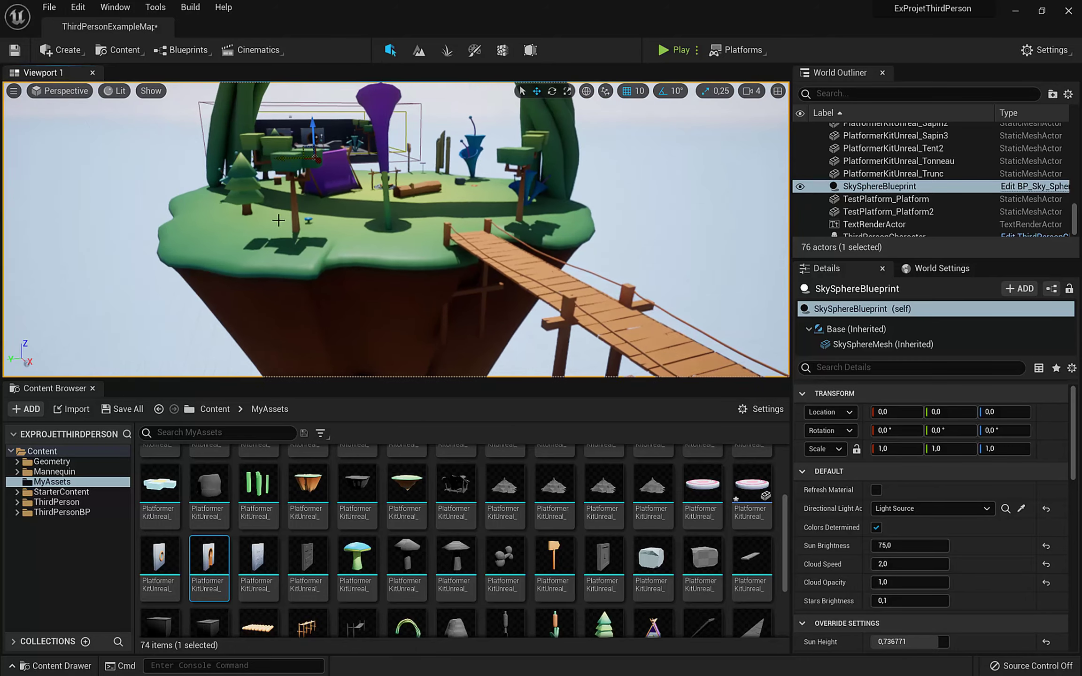
pyautogui.moveTo(268, 230); pyautogui.dragTo(393, 305, button='right')
pyautogui.scroll(-2, 569, 534)
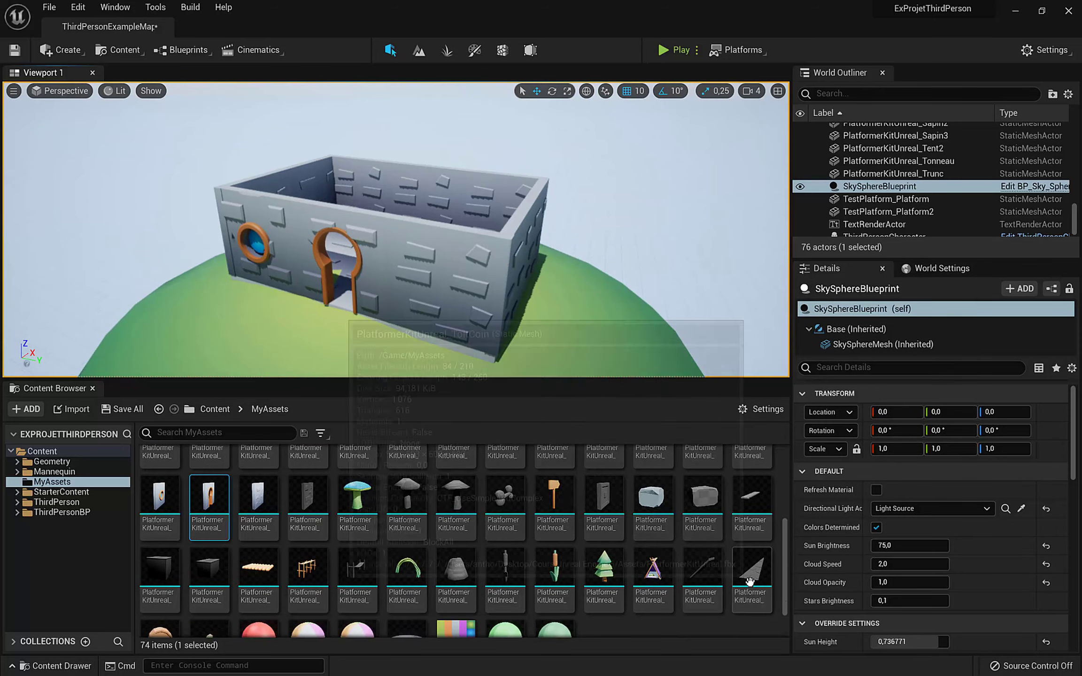
pyautogui.moveTo(752, 577); pyautogui.dragTo(492, 334)
pyautogui.moveTo(646, 150); pyautogui.dragTo(557, 313, button='right')
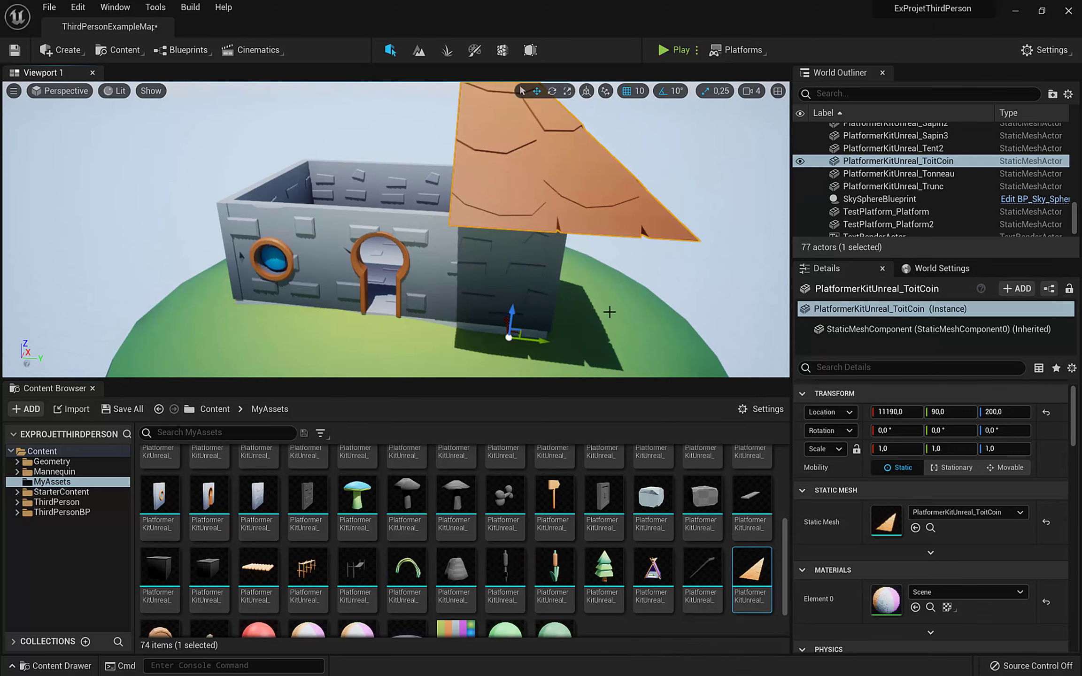
# Step: Move the corner roof piece over the building's end wall, to about X 11560, Y -90, Z 80
pyautogui.keyDown('alt'); pyautogui.moveTo(610, 312); pyautogui.dragTo(455, 301); pyautogui.keyUp('alt')
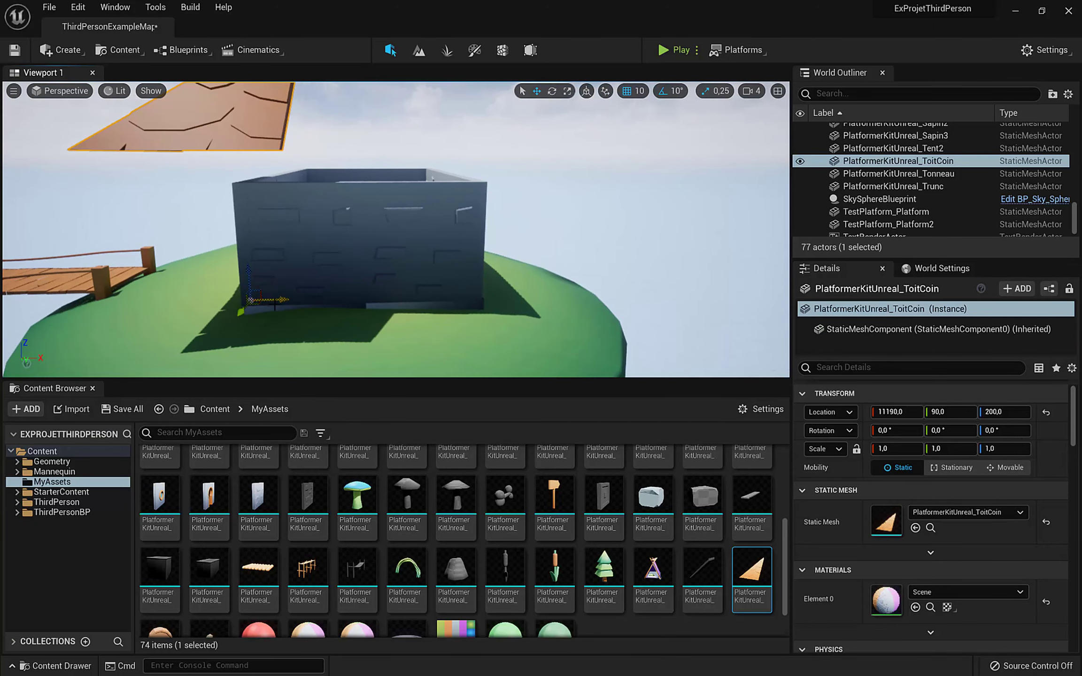
pyautogui.moveTo(277, 303); pyautogui.dragTo(348, 317)
pyautogui.keyDown('alt'); pyautogui.moveTo(348, 317); pyautogui.dragTo(464, 306); pyautogui.keyUp('alt')
pyautogui.moveTo(496, 350); pyautogui.dragTo(359, 331)
# Step: Set the corner roof piece's scale to 0.75 on all three axes
pyautogui.moveTo(395, 230); pyautogui.dragTo(470, 211, button='right')
pyautogui.click(898, 449)
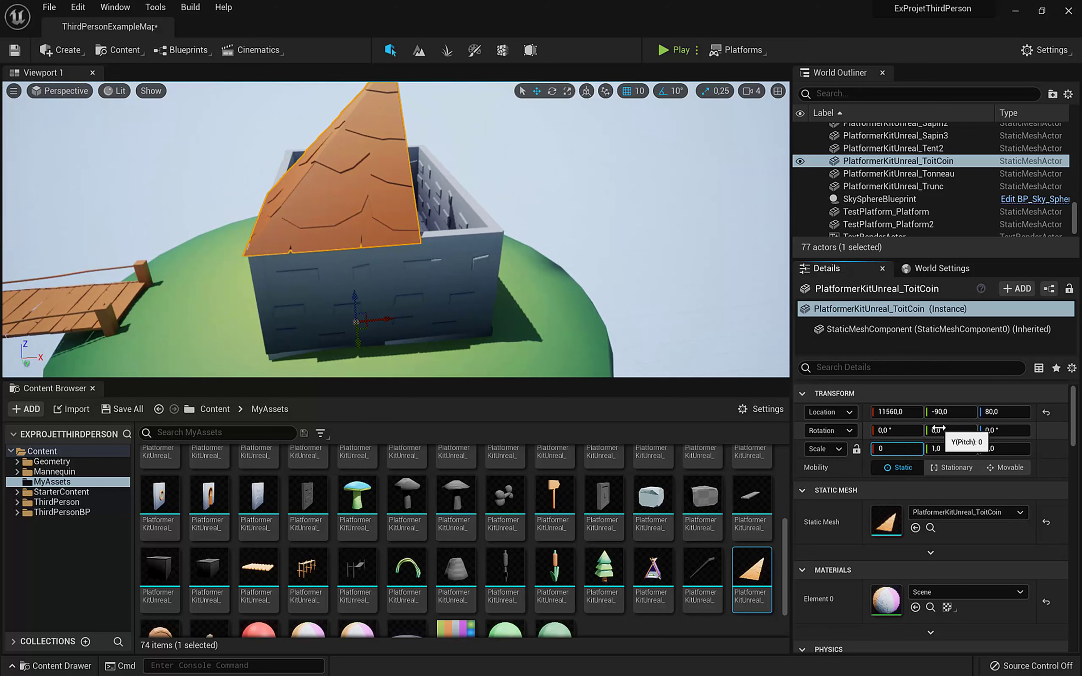
pyautogui.write('0.75')
pyautogui.press('Tab')
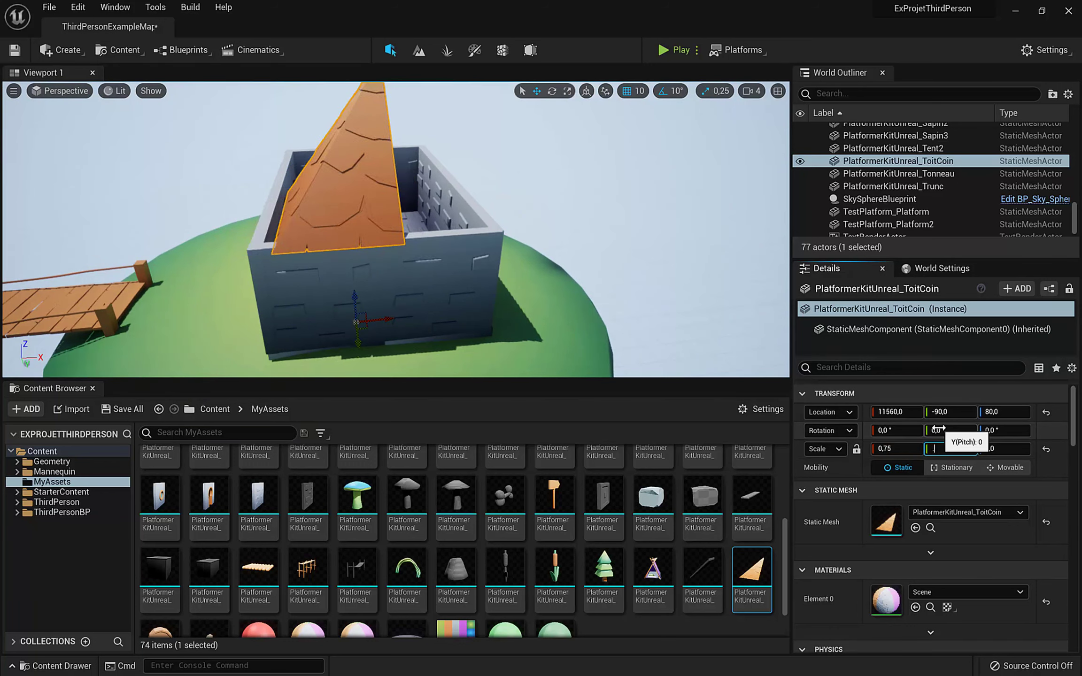
pyautogui.write('0.75')
pyautogui.press('Tab')
pyautogui.write('0.75')
pyautogui.press('Tab')
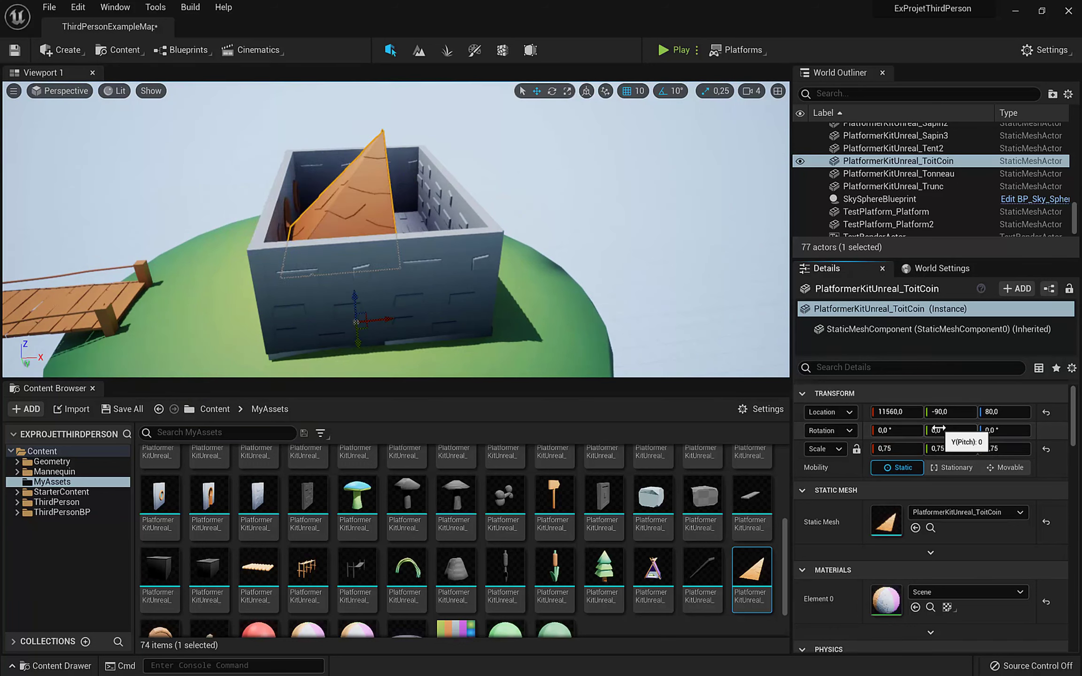
# Step: Seat the corner roof piece on the wall corner at X 11480, Y -20, Z 240
pyautogui.moveTo(351, 297)
pyautogui.mouseDown()
pyautogui.moveTo(349, 261)
pyautogui.moveTo(373, 284)
pyautogui.moveTo(338, 269)
pyautogui.moveTo(356, 308)
pyautogui.mouseUp()
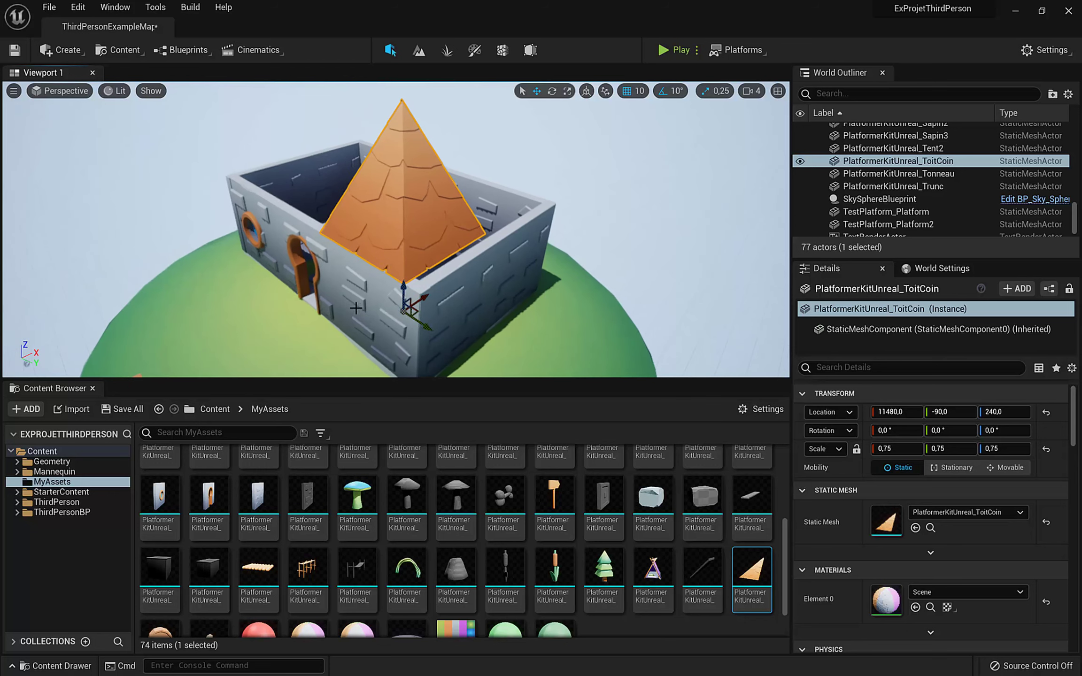
pyautogui.moveTo(424, 326); pyautogui.dragTo(438, 334)
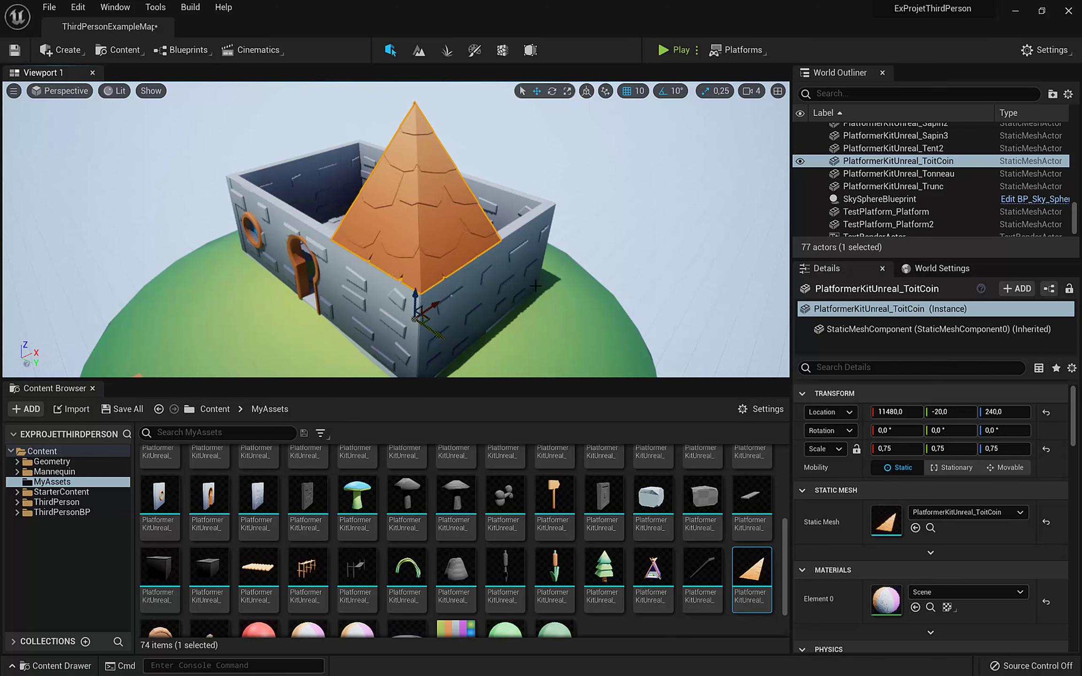
pyautogui.keyDown('alt'); pyautogui.moveTo(535, 285); pyautogui.dragTo(488, 301); pyautogui.keyUp('alt')
# Step: Duplicate the corner roof piece, mirror the copy with an X scale of -0.75 and move it to X 11820 against the first
pyautogui.keyDown('alt'); pyautogui.moveTo(389, 305); pyautogui.dragTo(413, 315); pyautogui.keyUp('alt')
pyautogui.click(567, 91)
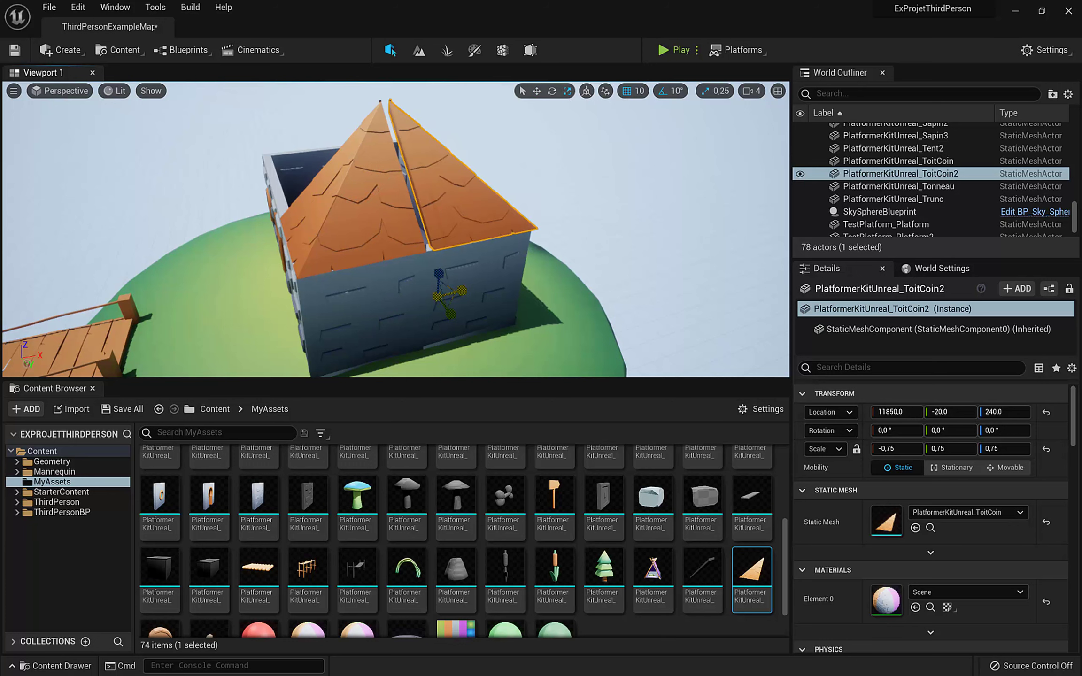
pyautogui.click(537, 91)
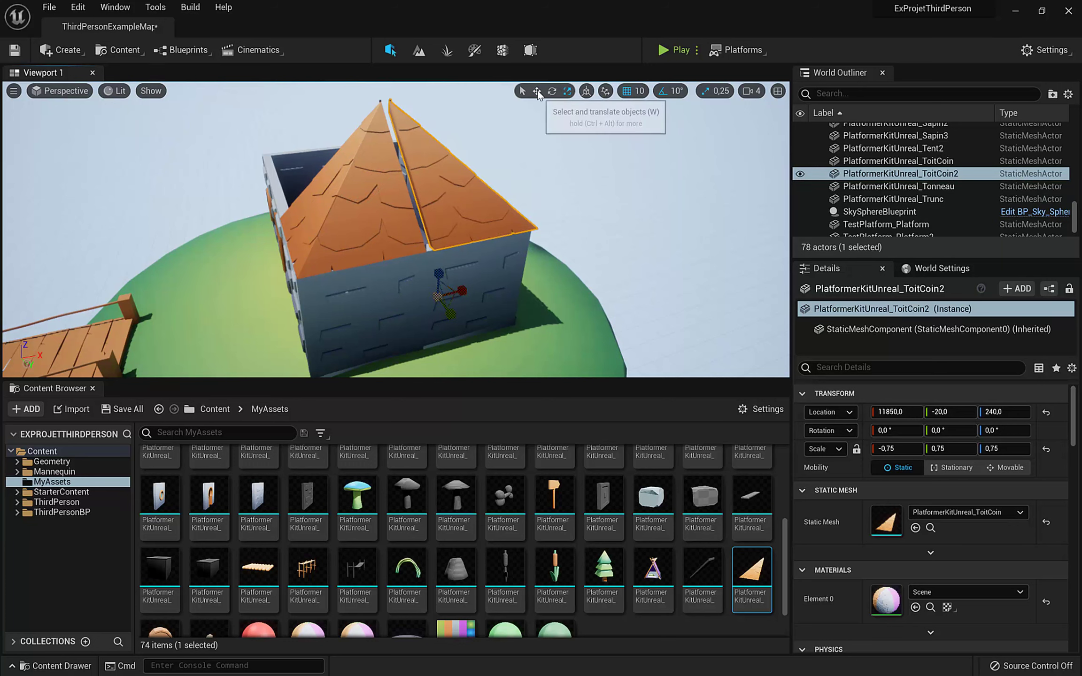
pyautogui.moveTo(503, 278); pyautogui.dragTo(459, 269, button='right')
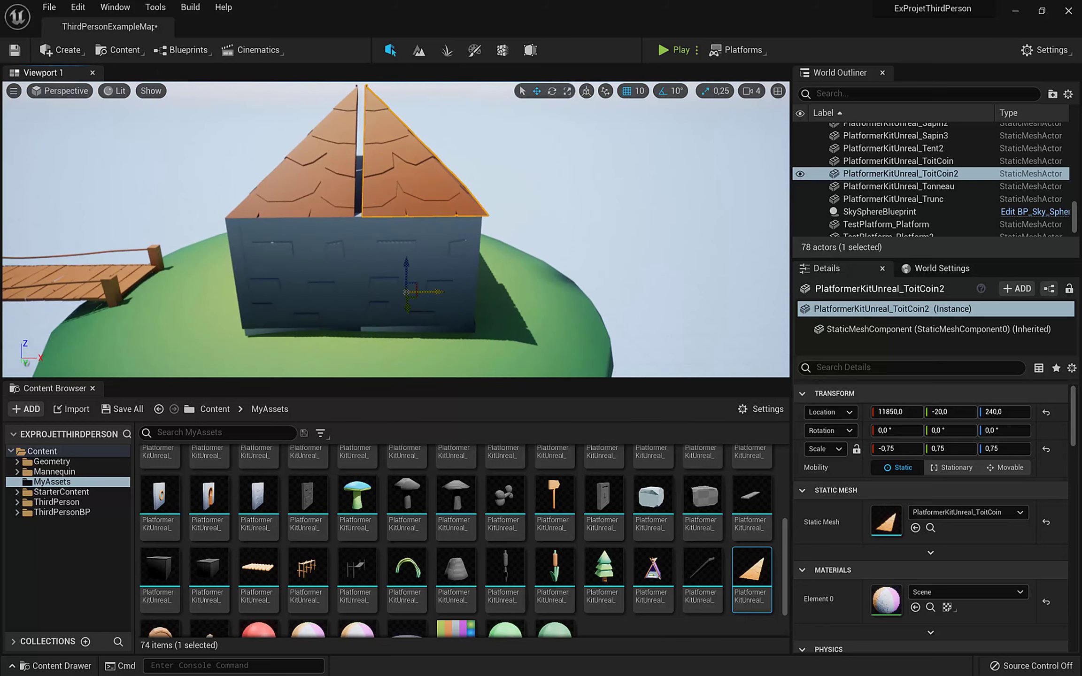
pyautogui.moveTo(438, 291); pyautogui.dragTo(433, 293)
pyautogui.moveTo(588, 185); pyautogui.dragTo(591, 184, button='right')
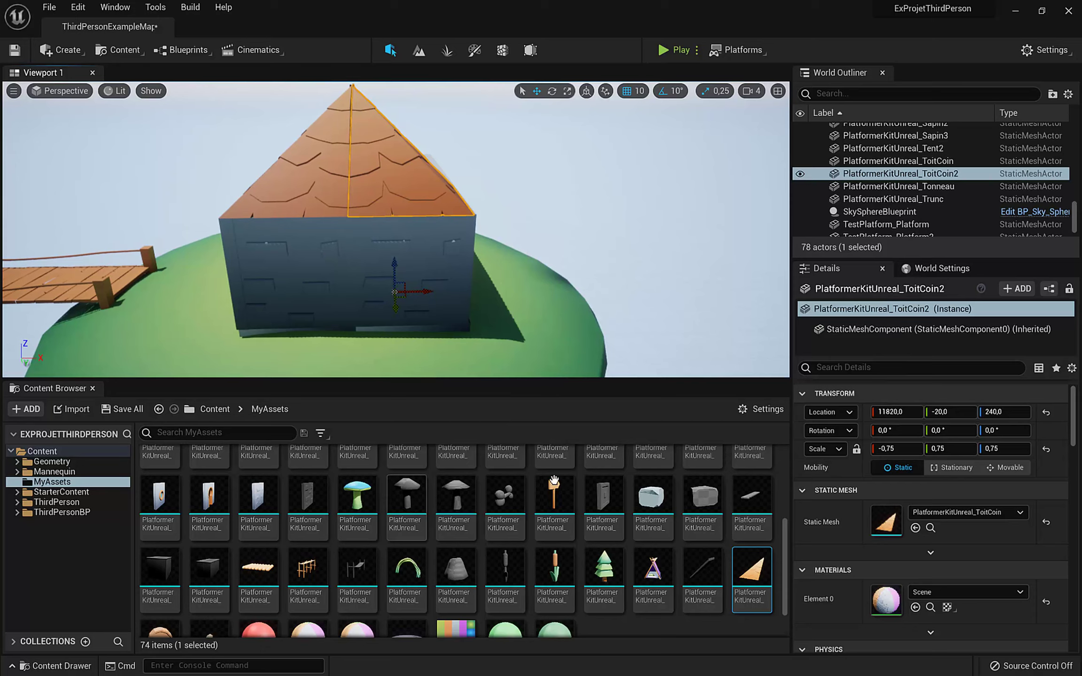
# Step: Find the straight roof panel (PlatformerKitUnreal_ToitA) among the assets and place it beside the building
pyautogui.scroll(1, 493, 517)
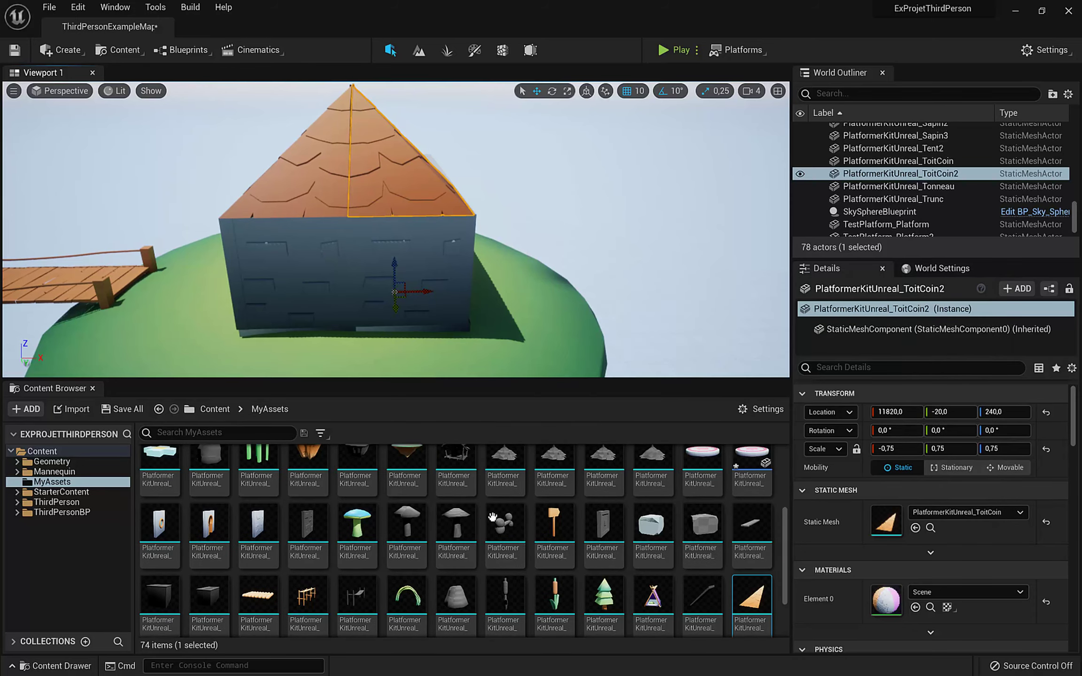
pyautogui.scroll(1, 532, 500)
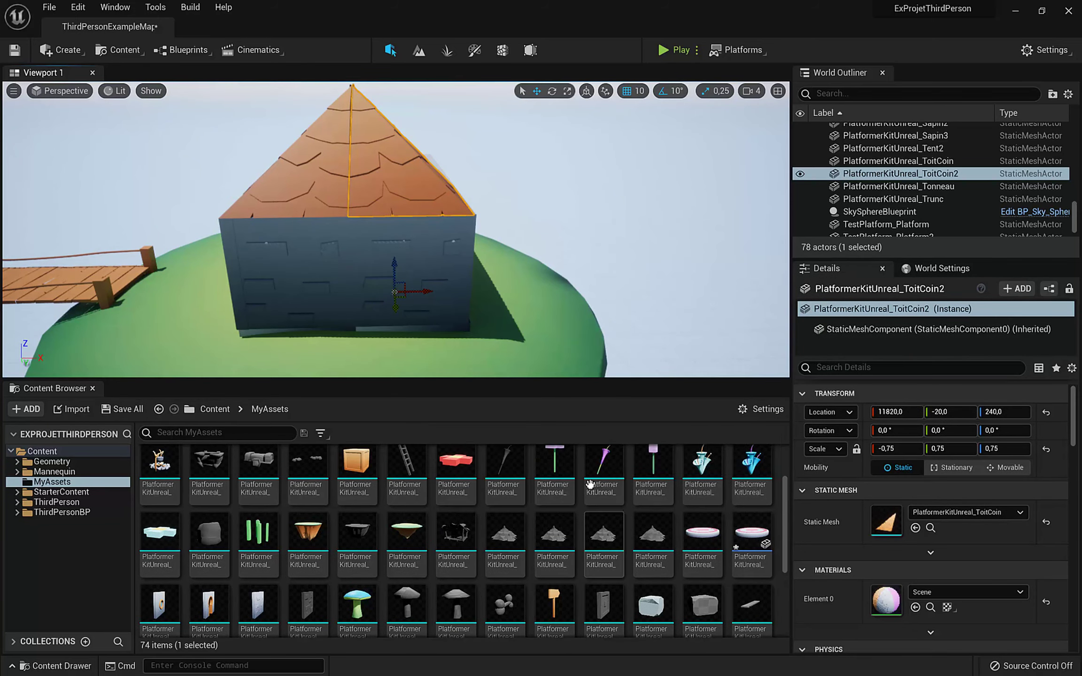
pyautogui.scroll(3, 584, 492)
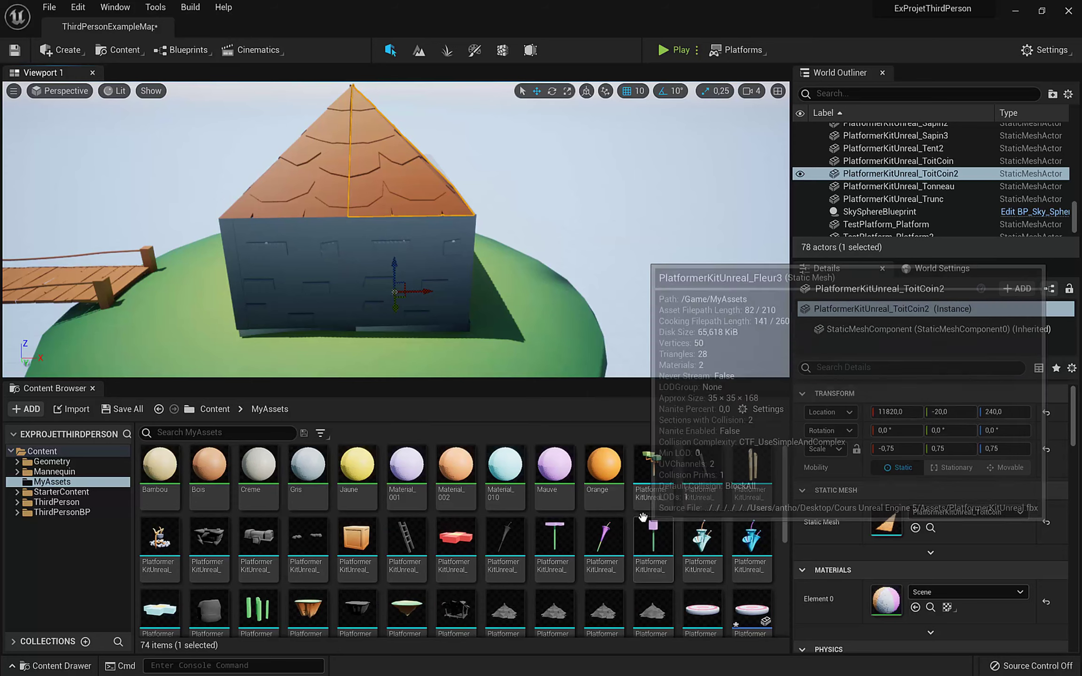
pyautogui.scroll(-5, 611, 517)
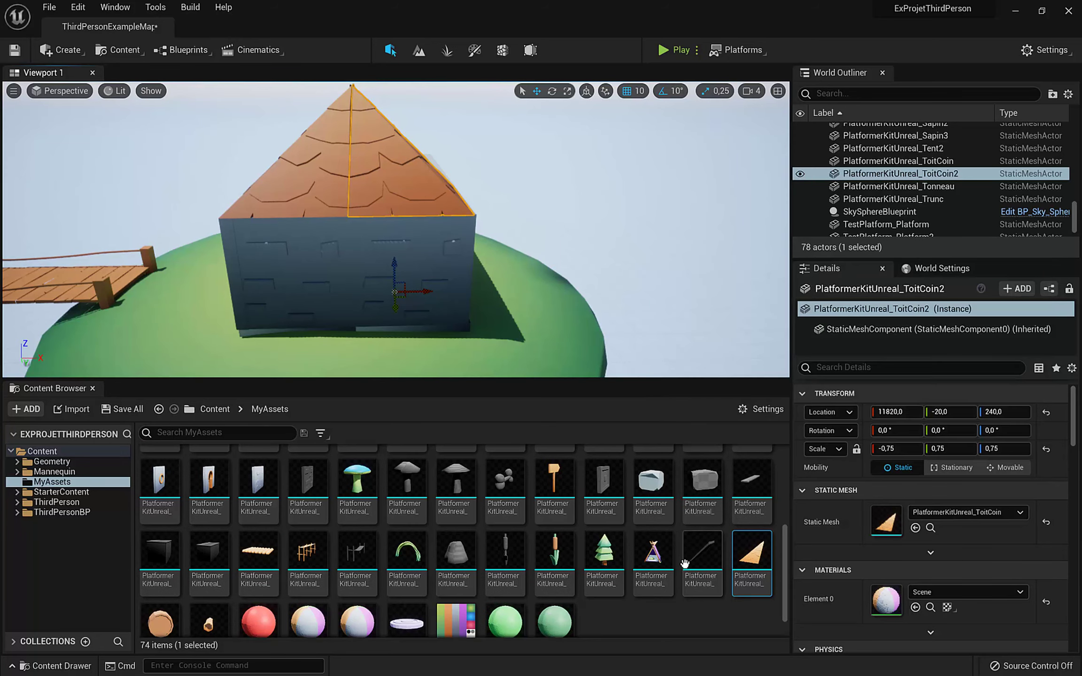
pyautogui.moveTo(685, 564); pyautogui.dragTo(460, 196)
pyautogui.scroll(-4, 460, 197)
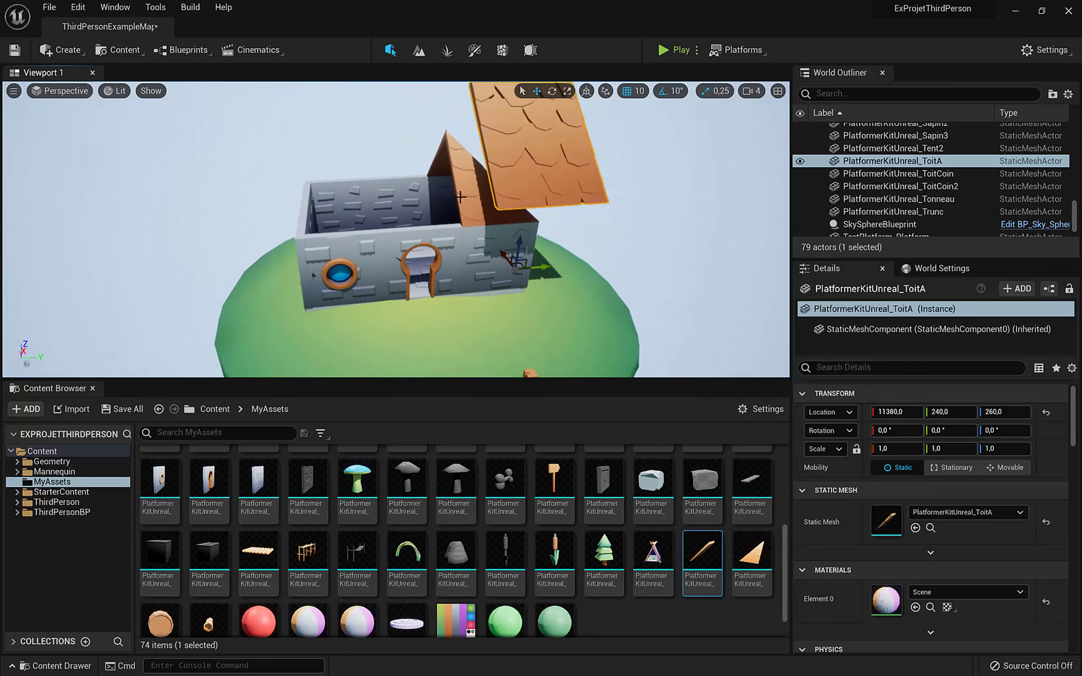
pyautogui.scroll(-2, 460, 197)
pyautogui.moveTo(414, 187)
pyautogui.keyDown('alt'); pyautogui.mouseDown()
pyautogui.moveTo(526, 172)
pyautogui.moveTo(437, 185)
pyautogui.moveTo(522, 171)
pyautogui.moveTo(432, 200)
pyautogui.mouseUp(); pyautogui.keyUp('alt')
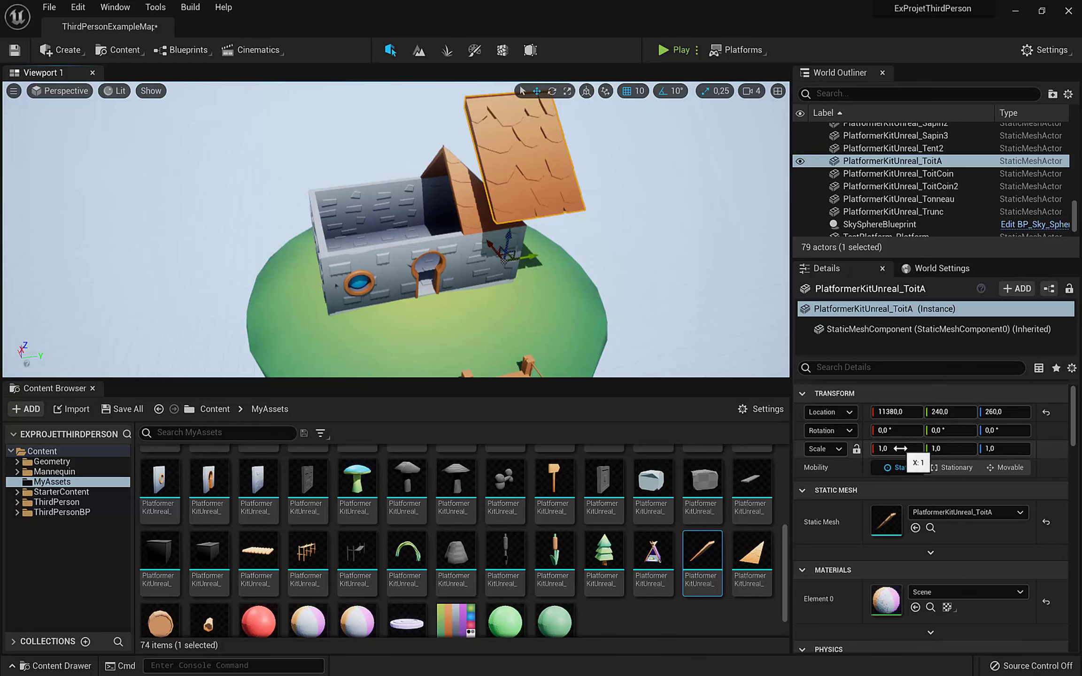
# Step: Set the straight roof panel's scale to 0.75 on all three axes
pyautogui.write('5')
pyautogui.press('Tab')
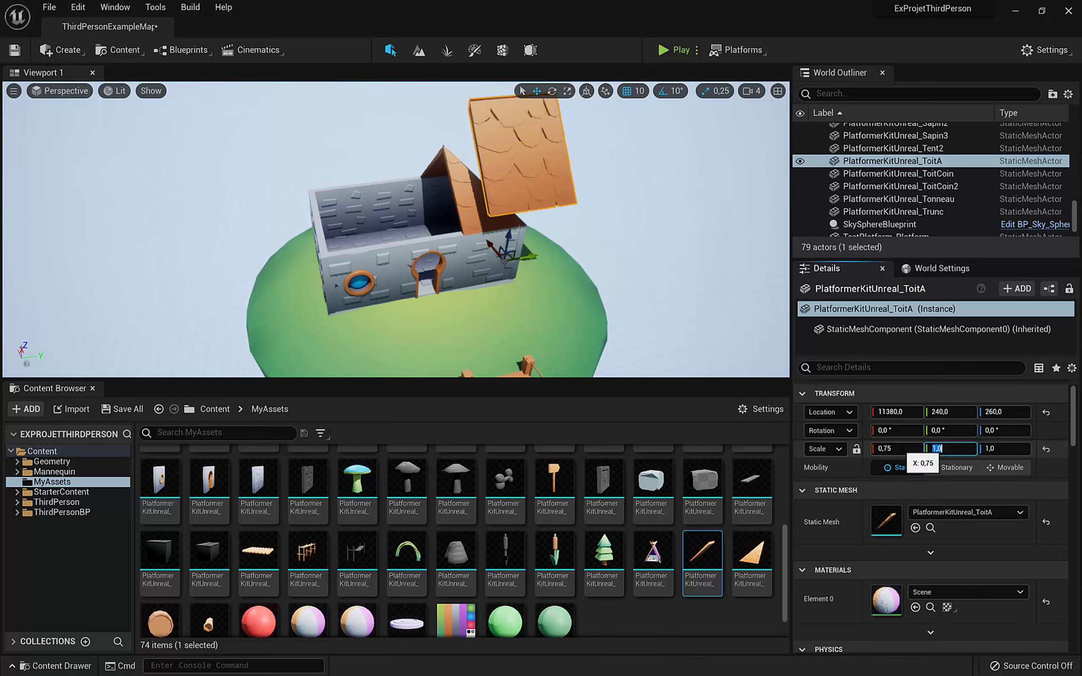
pyautogui.write('.75')
pyautogui.press('Tab')
pyautogui.write('.7')
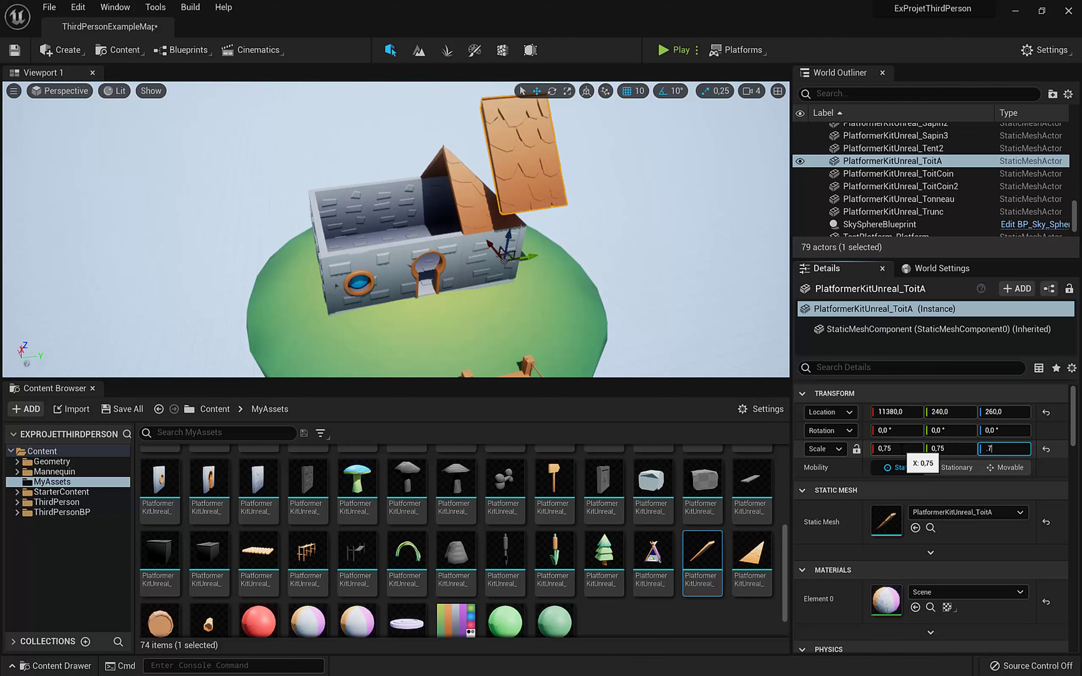
pyautogui.write('5')
pyautogui.press('Return')
# Step: Move the straight roof panel next to the corner roof piece at X 11460, Y -410, Z 240
pyautogui.moveTo(508, 237); pyautogui.dragTo(506, 247)
pyautogui.scroll(2, 529, 300)
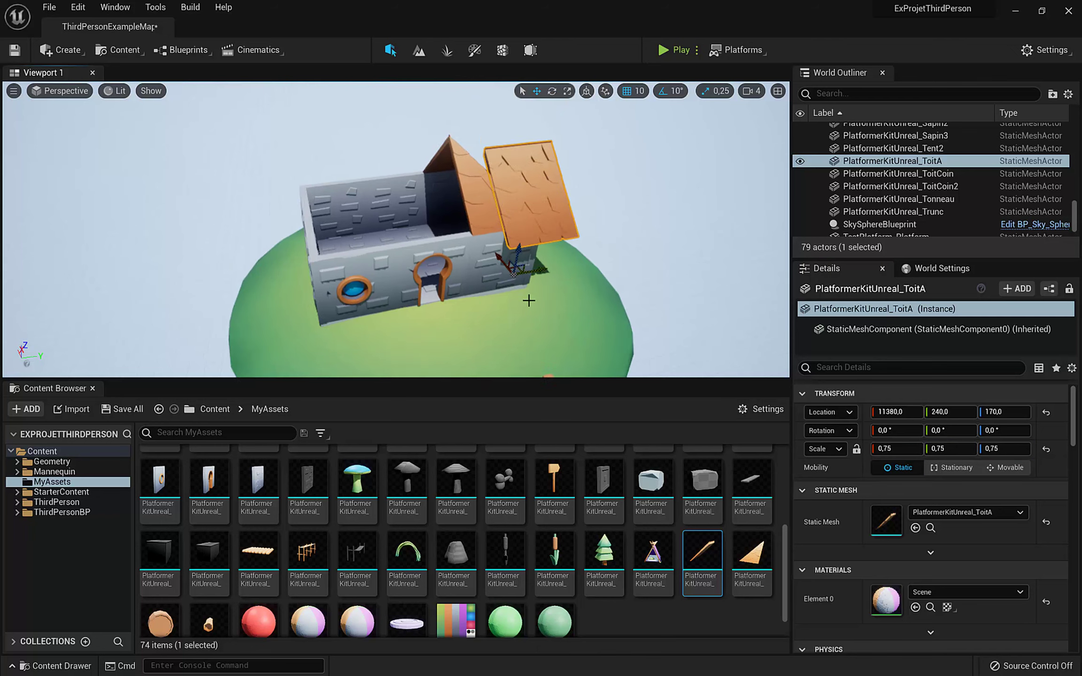
pyautogui.scroll(3, 528, 300)
pyautogui.moveTo(586, 294); pyautogui.dragTo(463, 325)
pyautogui.moveTo(462, 325); pyautogui.dragTo(500, 300, button='right')
pyautogui.moveTo(476, 281); pyautogui.dragTo(480, 254)
pyautogui.moveTo(407, 219)
pyautogui.mouseDown(button='right')
pyautogui.moveTo(423, 249)
pyautogui.moveTo(407, 219)
pyautogui.mouseUp(button='right')
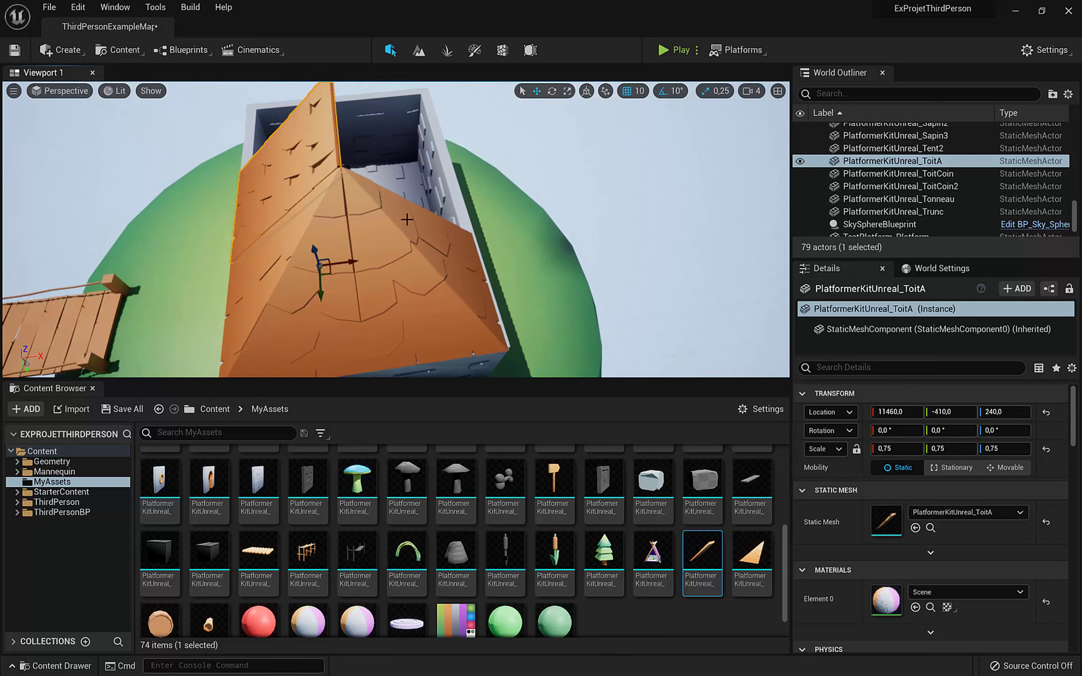
# Step: Duplicate the straight roof panel, rotate the copy 180° about Z and fit it on the opposite slope
pyautogui.keyDown('alt'); pyautogui.moveTo(351, 263); pyautogui.dragTo(441, 258); pyautogui.keyUp('alt')
pyautogui.click(552, 91)
pyautogui.moveTo(375, 284); pyautogui.dragTo(75, 103)
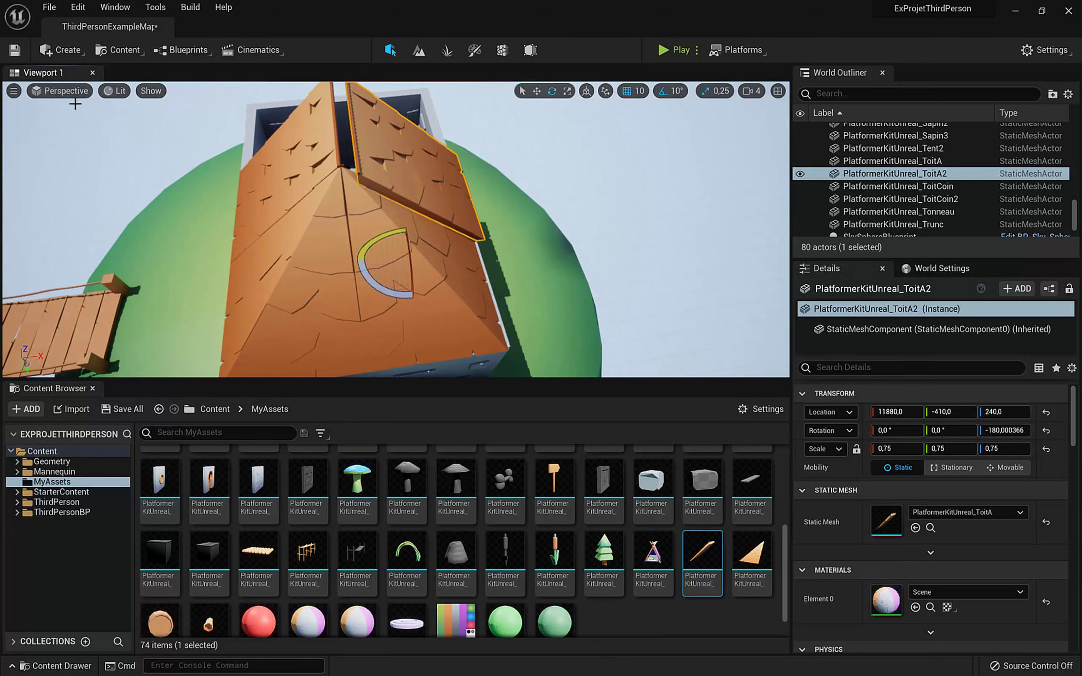
pyautogui.moveTo(368, 261); pyautogui.dragTo(352, 264)
pyautogui.moveTo(385, 254); pyautogui.dragTo(488, 263, button='right')
# Step: Duplicate both corner roof pieces to the building's other end and mirror the copies with a Y scale of -0.75
pyautogui.click(385, 263)
pyautogui.keyDown('ctrl'); pyautogui.click(282, 268); pyautogui.keyUp('ctrl')
pyautogui.moveTo(291, 272); pyautogui.dragTo(169, 253, button='right')
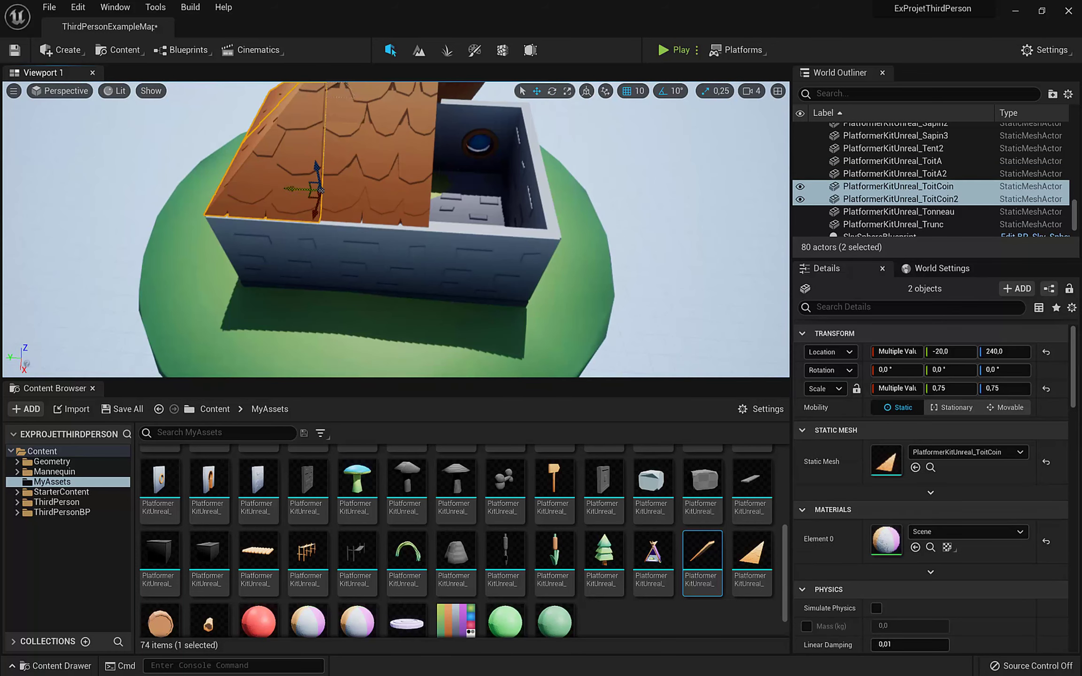
pyautogui.keyDown('alt'); pyautogui.moveTo(281, 184); pyautogui.dragTo(488, 202); pyautogui.keyUp('alt')
pyautogui.click(567, 92)
pyautogui.moveTo(455, 246); pyautogui.dragTo(427, 245)
pyautogui.click(536, 91)
# Step: Nudge the copied straight roof panel along Y to line it up between the corner pieces
pyautogui.moveTo(436, 244); pyautogui.dragTo(395, 319, button='right')
pyautogui.keyDown('ctrl'); pyautogui.click(347, 140); pyautogui.keyUp('ctrl')
pyautogui.keyDown('ctrl'); pyautogui.click(408, 212); pyautogui.keyUp('ctrl')
pyautogui.click(403, 224)
pyautogui.keyDown('ctrl'); pyautogui.click(472, 218); pyautogui.keyUp('ctrl')
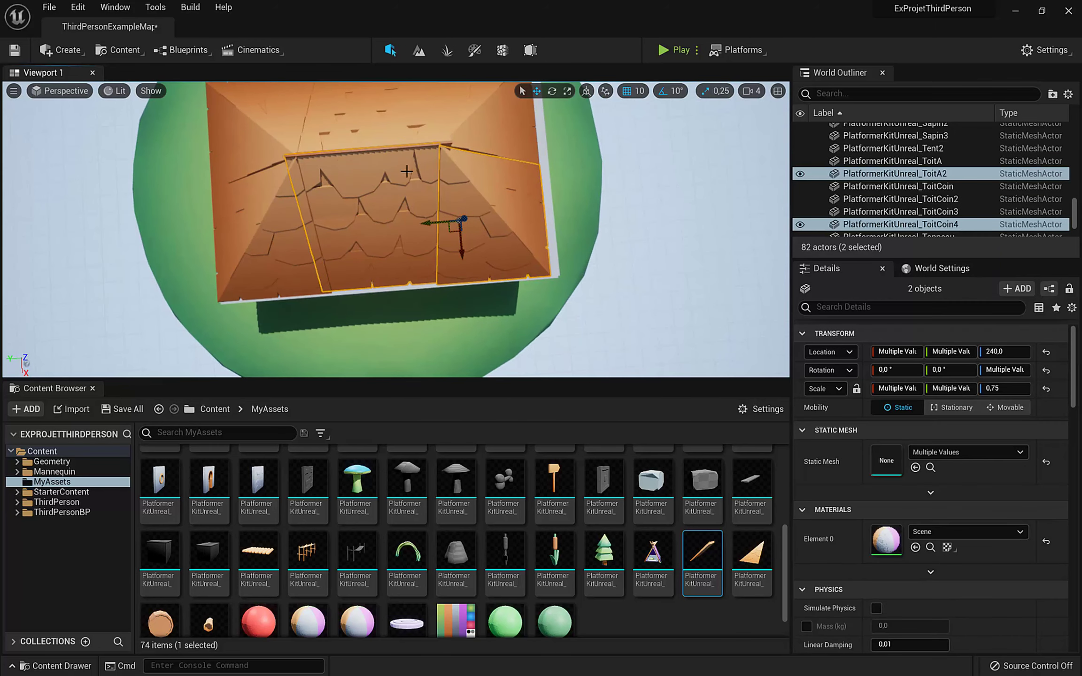
pyautogui.click(399, 129)
pyautogui.click(404, 216)
pyautogui.moveTo(413, 229); pyautogui.dragTo(423, 229)
# Step: Check the roof joints from several sides and shift a selected pair of roof pieces slightly to tighten the fit
pyautogui.click(474, 202)
pyautogui.keyDown('ctrl'); pyautogui.click(490, 137); pyautogui.keyUp('ctrl')
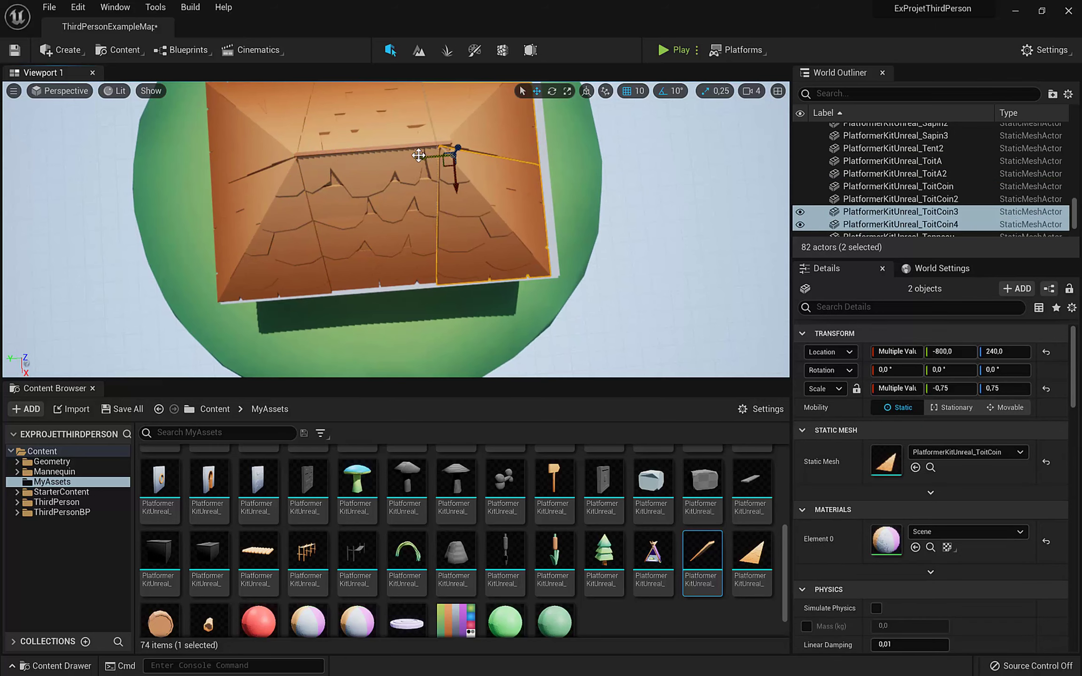
pyautogui.click(574, 170)
pyautogui.moveTo(574, 170); pyautogui.dragTo(436, 238, button='right')
pyautogui.click(435, 238)
pyautogui.click(600, 196)
pyautogui.moveTo(600, 196); pyautogui.dragTo(423, 202, button='right')
pyautogui.click(370, 202)
pyautogui.keyDown('ctrl'); pyautogui.click(302, 184); pyautogui.keyUp('ctrl')
pyautogui.moveTo(353, 273); pyautogui.dragTo(359, 276)
pyautogui.click(686, 179)
pyautogui.moveTo(686, 179); pyautogui.dragTo(594, 212, button='right')
# Step: Select all six roof pieces together, covering both straight panels and the four corners
pyautogui.scroll(-5, 634, 239)
pyautogui.keyDown('alt'); pyautogui.moveTo(590, 157); pyautogui.dragTo(524, 160); pyautogui.keyUp('alt')
pyautogui.scroll(-2, 391, 158)
pyautogui.scroll(-5, 391, 158)
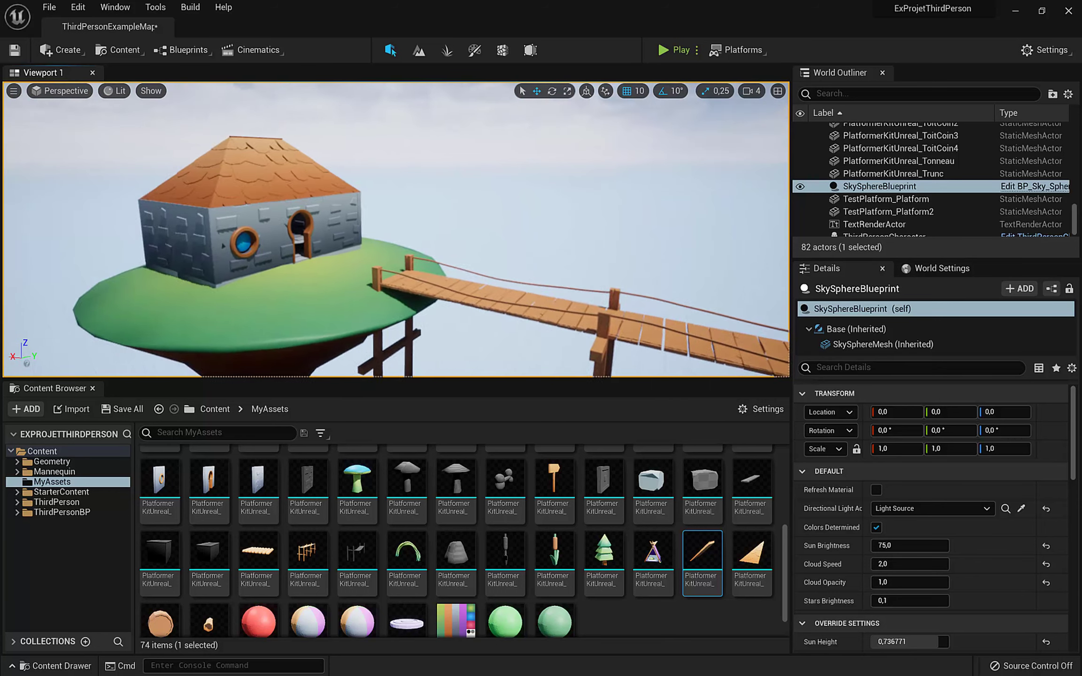
pyautogui.moveTo(376, 188)
pyautogui.mouseDown(button='right')
pyautogui.moveTo(404, 197)
pyautogui.moveTo(361, 186)
pyautogui.mouseUp(button='right')
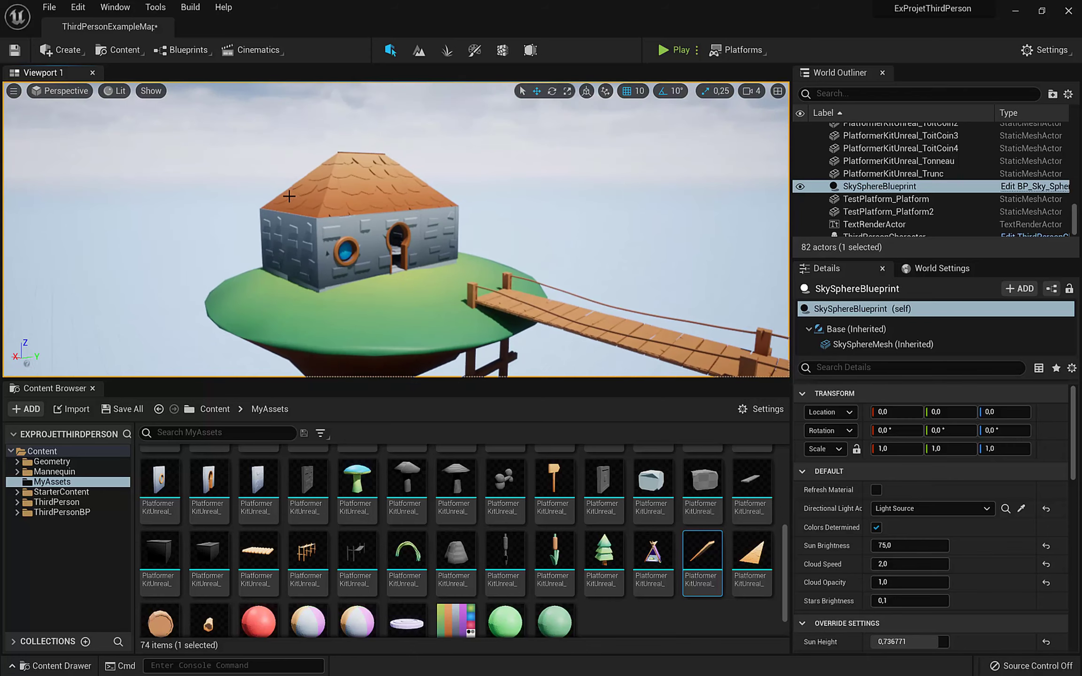
pyautogui.click(286, 207)
pyautogui.keyDown('ctrl'); pyautogui.click(331, 202); pyautogui.keyUp('ctrl')
pyautogui.keyDown('ctrl'); pyautogui.click(379, 186); pyautogui.keyUp('ctrl')
pyautogui.keyDown('ctrl'); pyautogui.click(418, 195); pyautogui.keyUp('ctrl')
pyautogui.keyDown('alt'); pyautogui.moveTo(417, 195); pyautogui.dragTo(587, 244); pyautogui.keyUp('alt')
pyautogui.keyDown('ctrl'); pyautogui.click(449, 216); pyautogui.keyUp('ctrl')
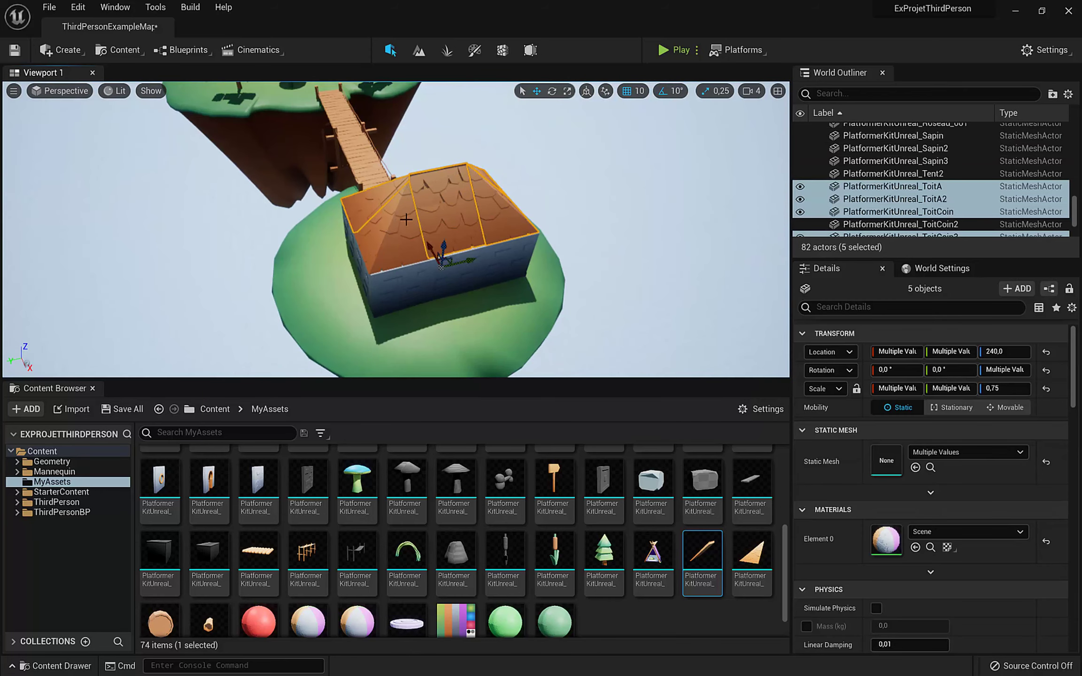
pyautogui.keyDown('ctrl'); pyautogui.click(394, 232); pyautogui.keyUp('ctrl')
# Step: Add the building's walls and floor panels to the roof selection, leaving the islet out
pyautogui.keyDown('ctrl'); pyautogui.click(504, 263); pyautogui.keyUp('ctrl')
pyautogui.keyDown('ctrl'); pyautogui.click(456, 272); pyautogui.keyUp('ctrl')
pyautogui.keyDown('ctrl'); pyautogui.click(402, 284); pyautogui.keyUp('ctrl')
pyautogui.keyDown('ctrl'); pyautogui.click(363, 270); pyautogui.keyUp('ctrl')
pyautogui.keyDown('ctrl'); pyautogui.click(347, 249); pyautogui.keyUp('ctrl')
pyautogui.keyDown('ctrl'); pyautogui.click(304, 254); pyautogui.keyUp('ctrl')
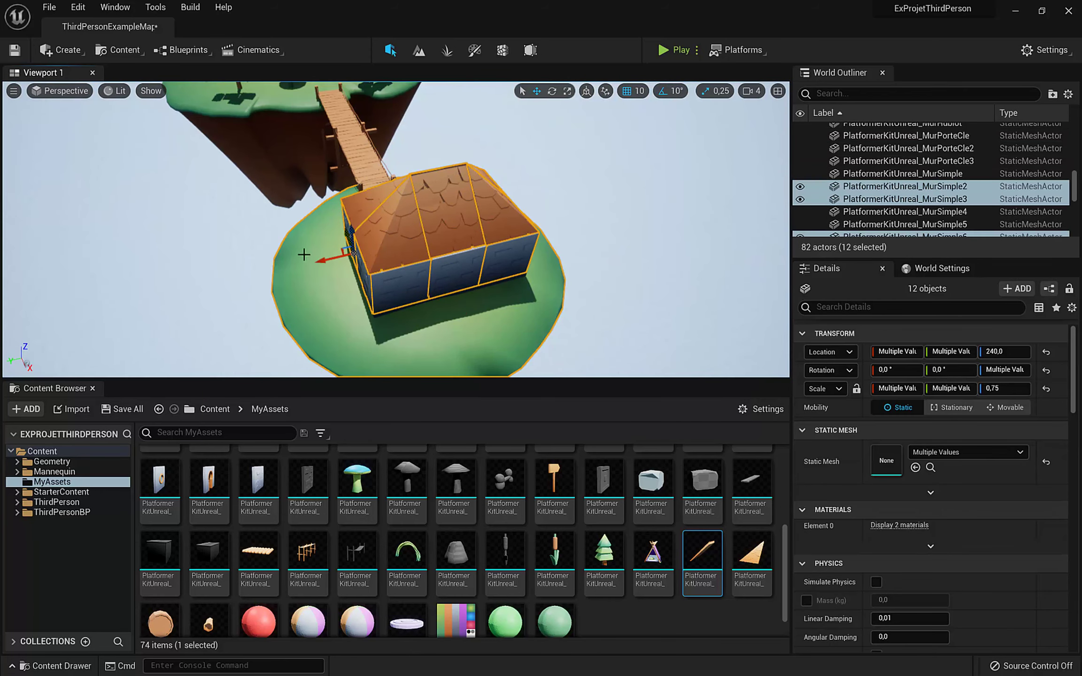
pyautogui.click(306, 238)
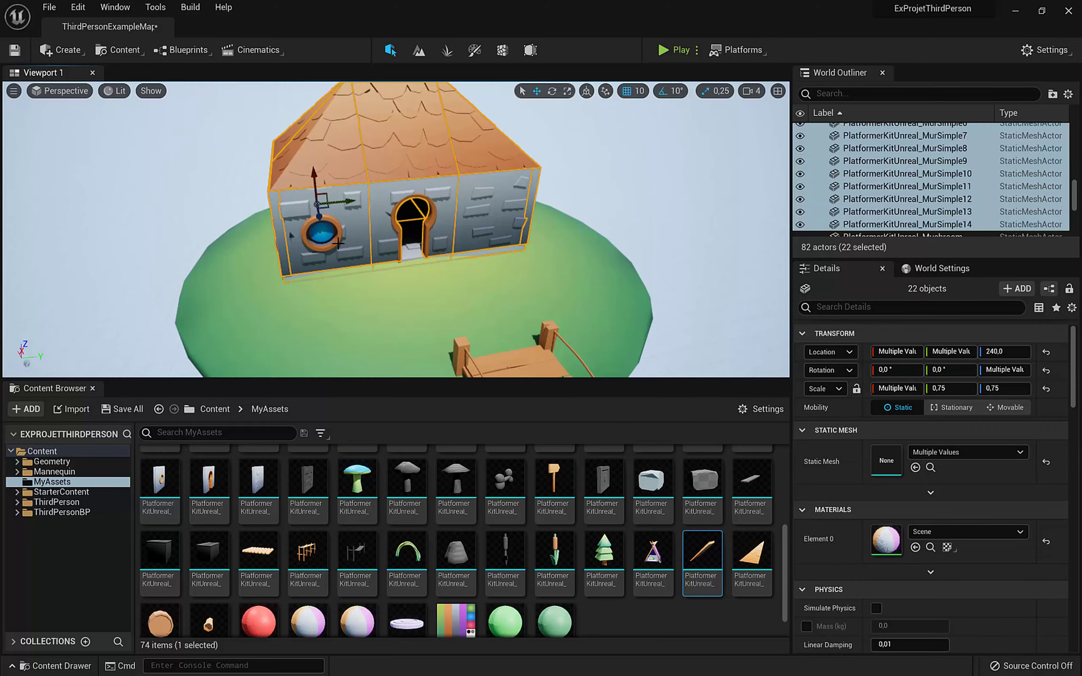
pyautogui.keyDown('alt'); pyautogui.moveTo(303, 238); pyautogui.dragTo(619, 148); pyautogui.keyUp('alt')
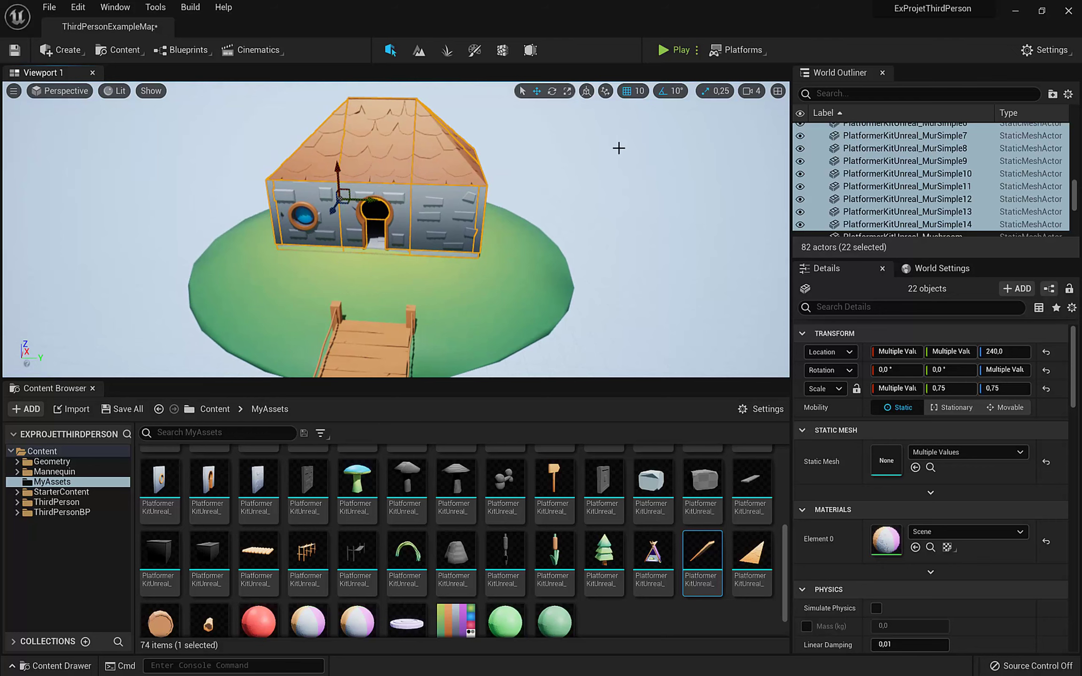
# Step: Try to rotate the selected building parts together
pyautogui.click(554, 92)
pyautogui.moveTo(357, 214)
pyautogui.mouseDown()
pyautogui.moveTo(347, 225)
pyautogui.moveTo(368, 214)
pyautogui.mouseUp()
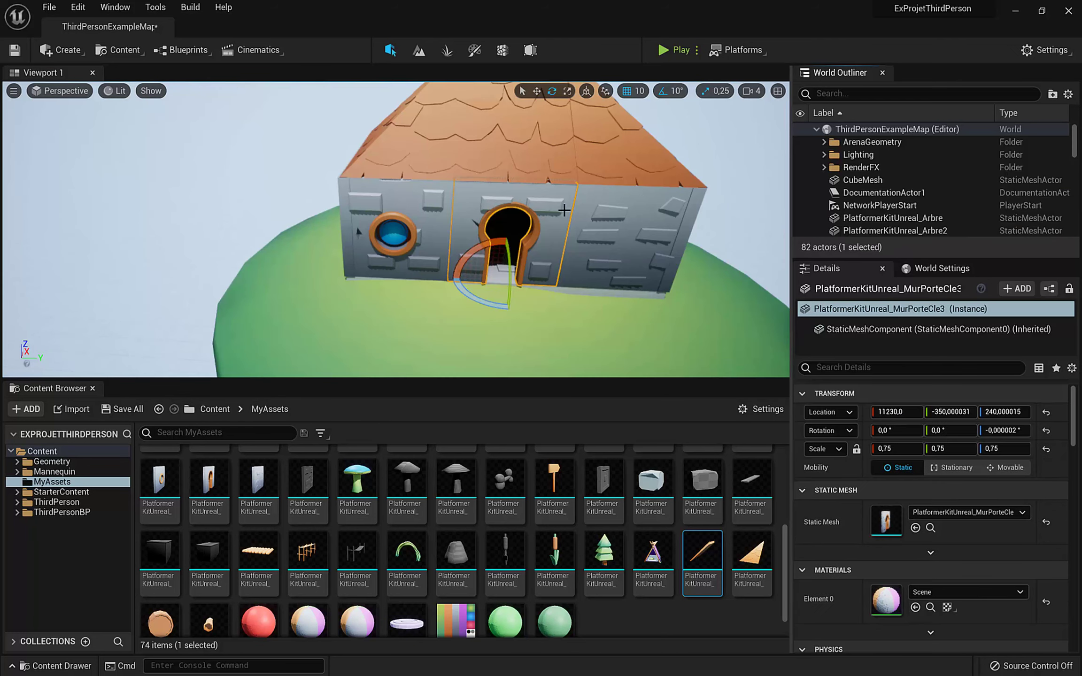
pyautogui.scroll(-5, 432, 202)
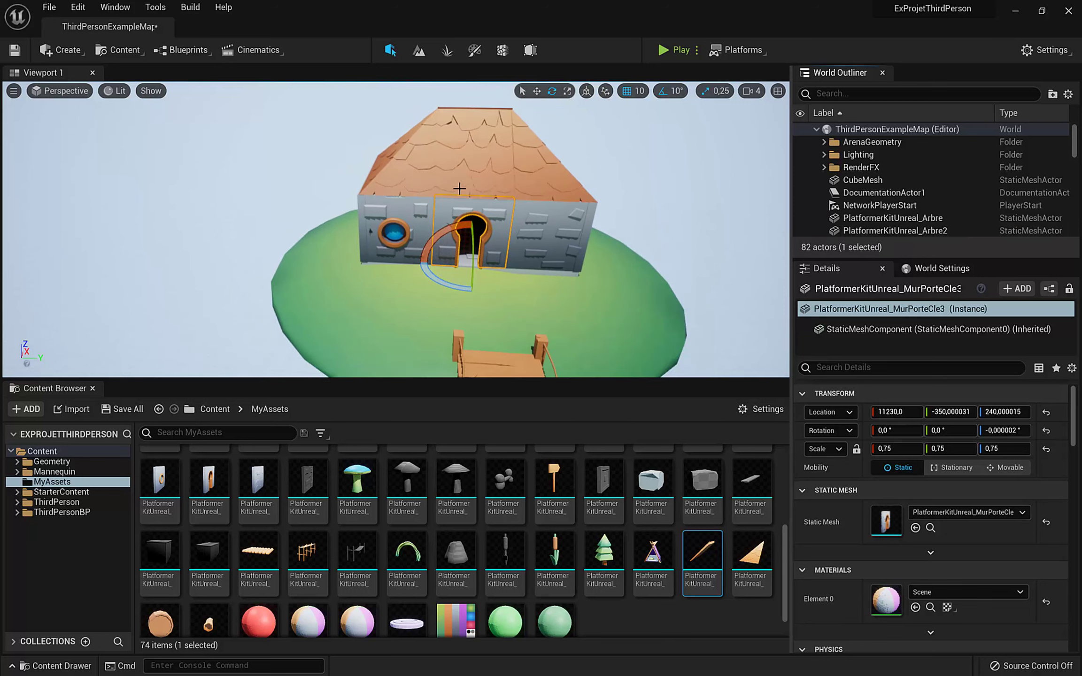
pyautogui.moveTo(556, 230); pyautogui.dragTo(622, 238, button='right')
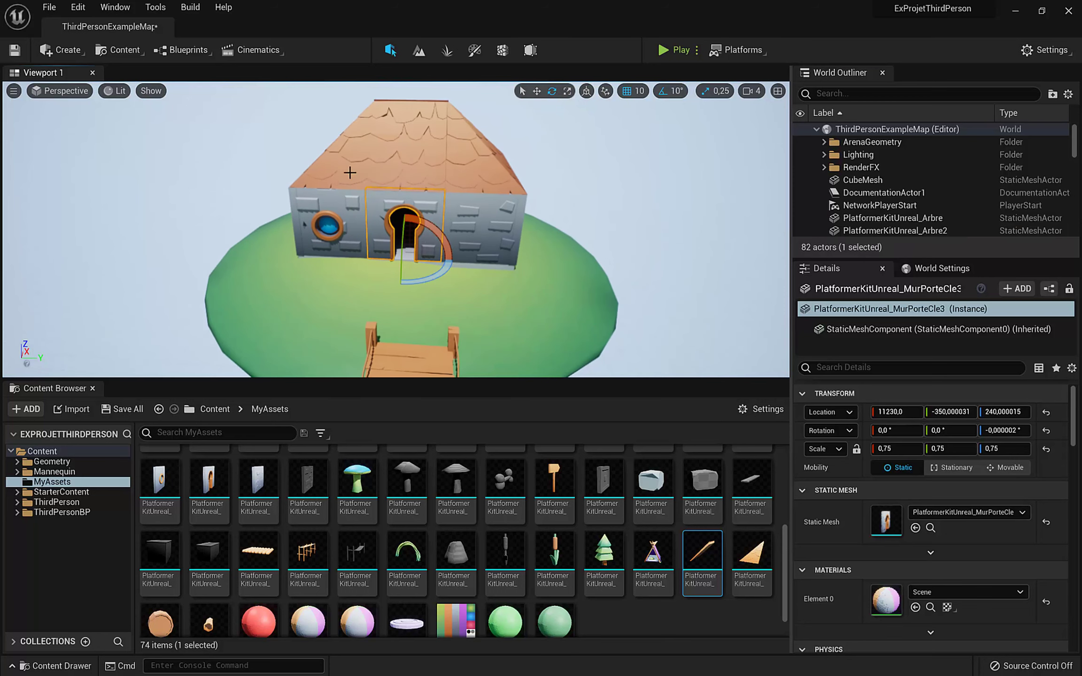
# Step: Create a folder named House at the root of the level's actor list
pyautogui.click(869, 129)
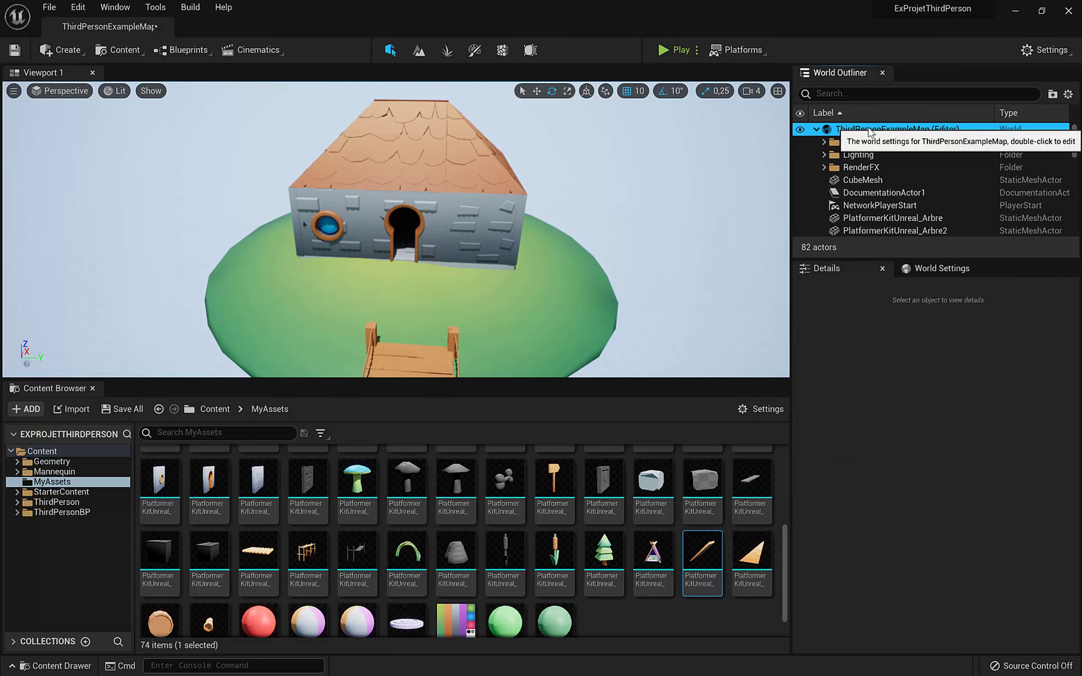
pyautogui.rightClick(869, 130)
pyautogui.click(918, 138)
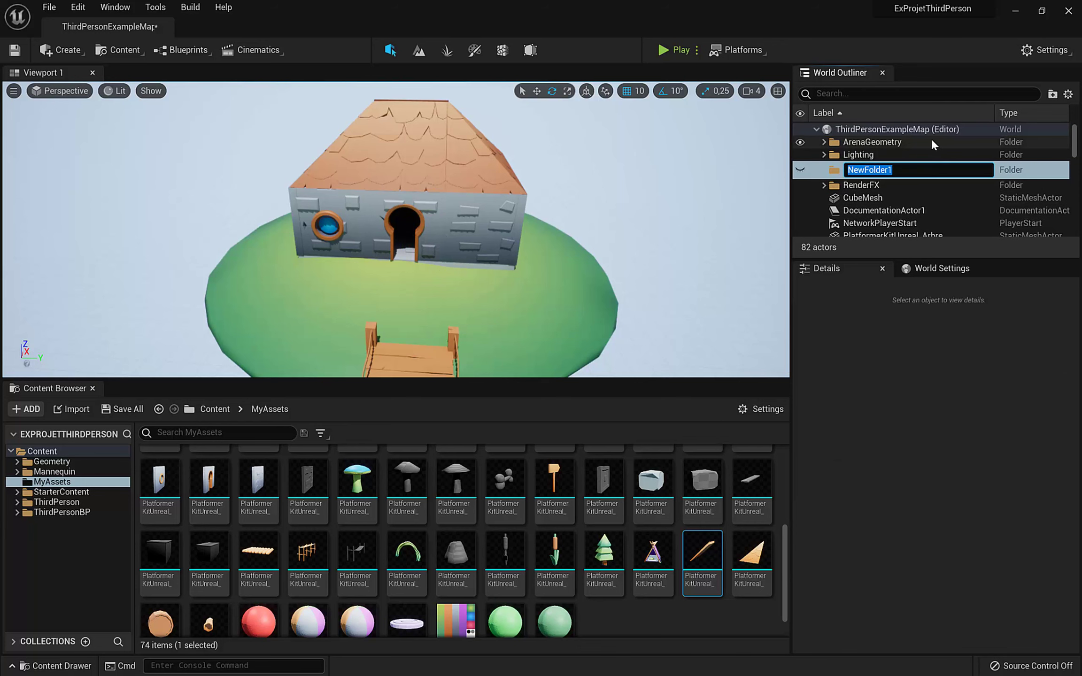
pyautogui.write('House')
pyautogui.press('BackSpace')
pyautogui.press('BackSpace')
pyautogui.press('BackSpace')
pyautogui.press('BackSpace')
pyautogui.write('ouse')
pyautogui.press('Return')
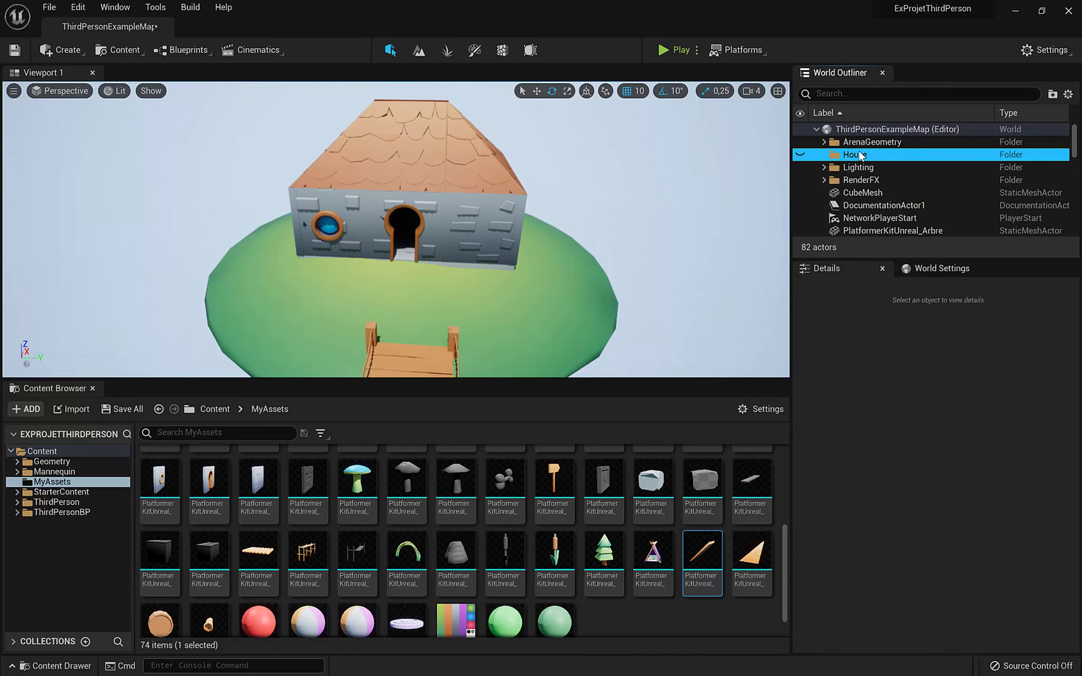
# Step: Add a point light inside the house, beyond the keyhole-shaped doorway
pyautogui.moveTo(344, 209)
pyautogui.keyDown('alt'); pyautogui.mouseDown()
pyautogui.moveTo(381, 210)
pyautogui.moveTo(446, 155)
pyautogui.moveTo(409, 206)
pyautogui.moveTo(344, 208)
pyautogui.mouseUp(); pyautogui.keyUp('alt')
pyautogui.scroll(12, 377, 219)
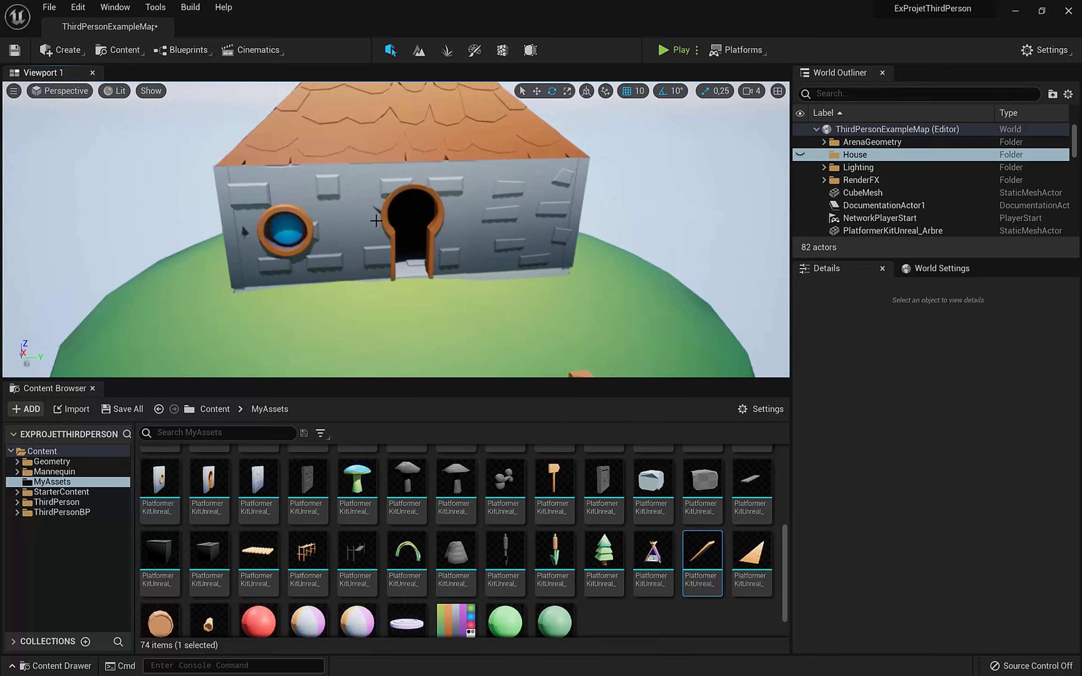
pyautogui.scroll(-5, 376, 220)
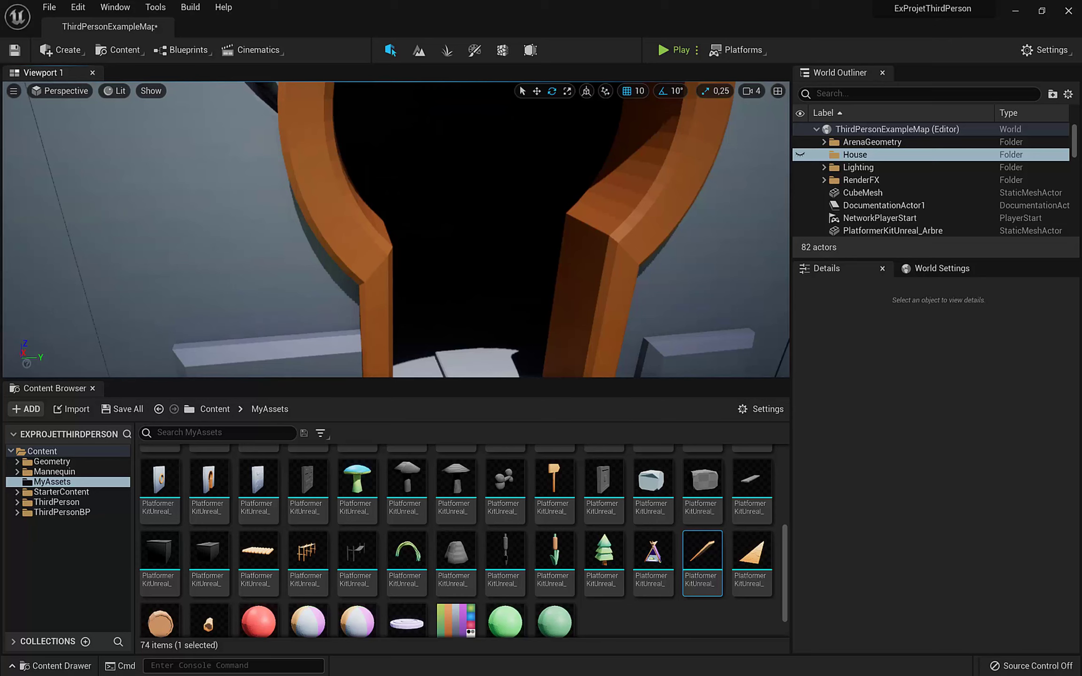
pyautogui.moveTo(377, 220)
pyautogui.keyDown('alt'); pyautogui.mouseDown()
pyautogui.moveTo(293, 205)
pyautogui.moveTo(369, 212)
pyautogui.mouseUp(); pyautogui.keyUp('alt')
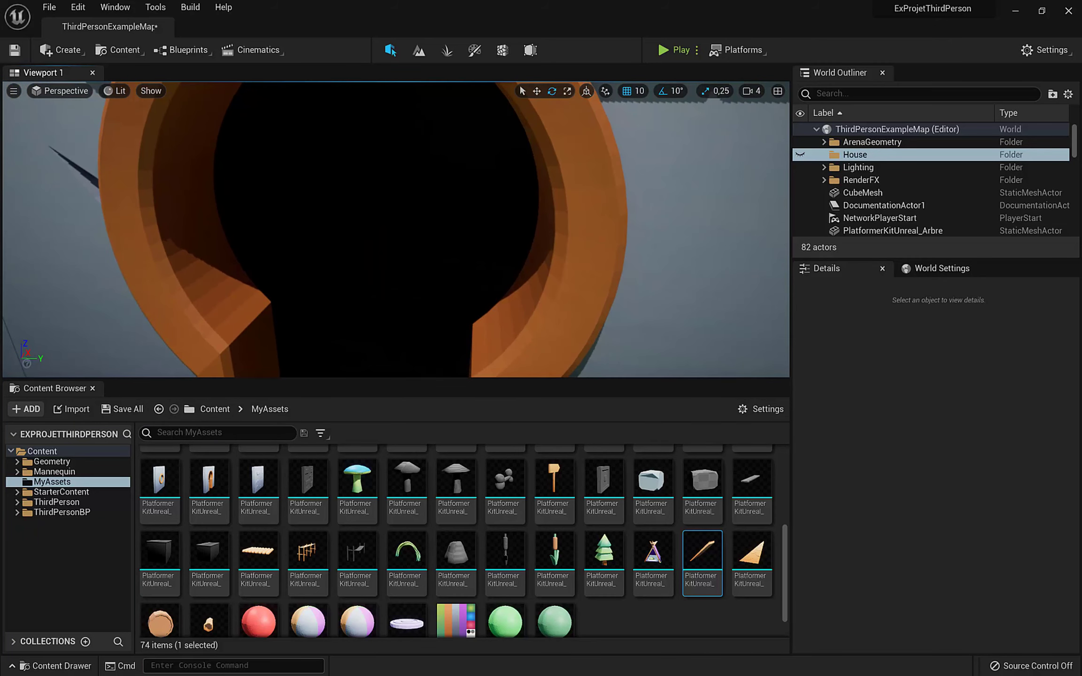
pyautogui.click(46, 48)
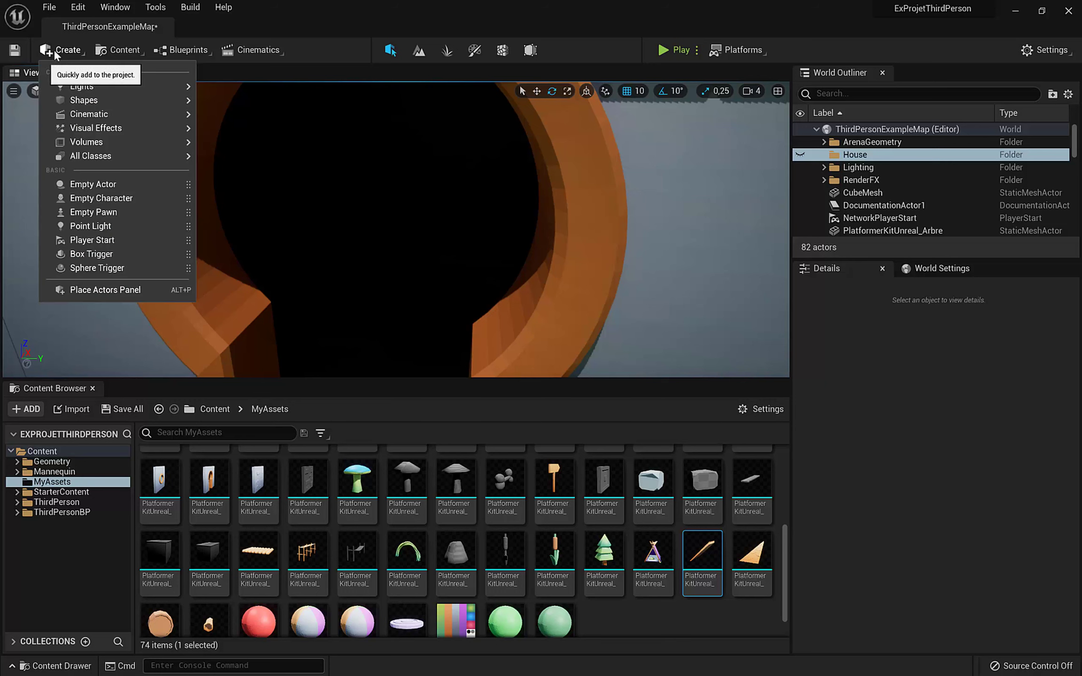
pyautogui.moveTo(107, 87)
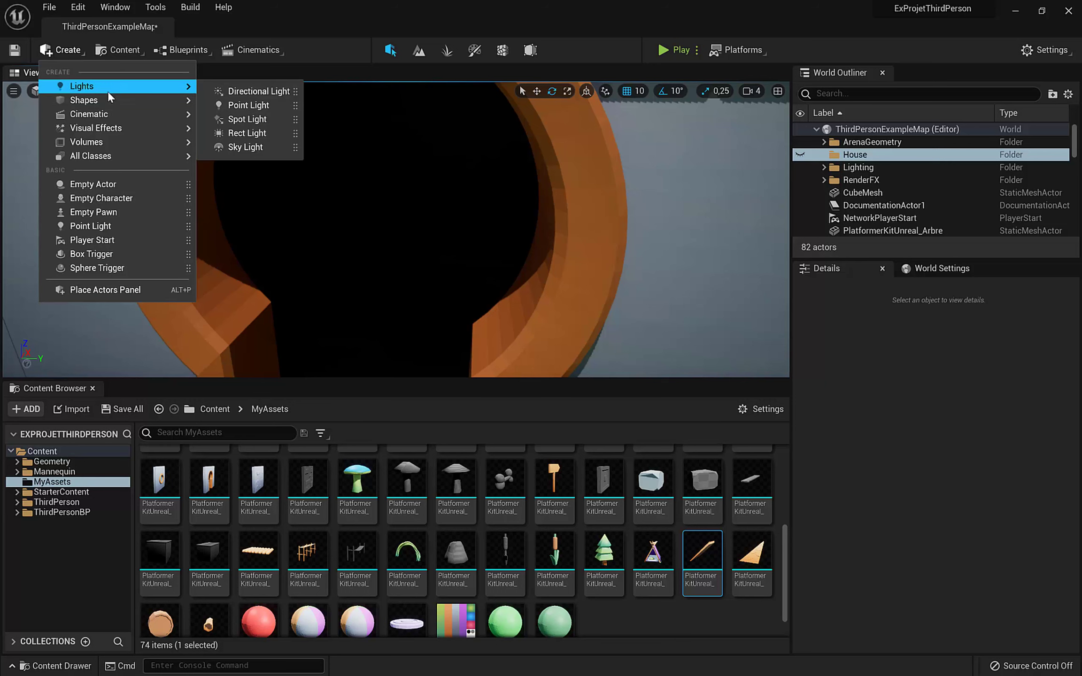
pyautogui.click(246, 105)
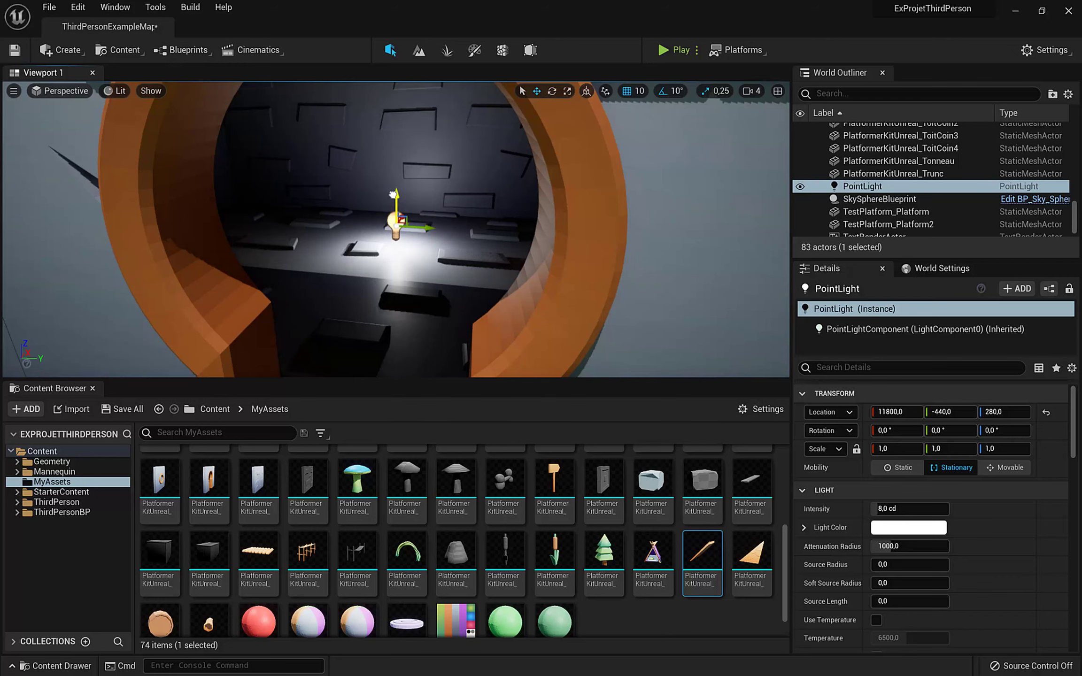
# Step: Raise the point light inside the house to Z 490
pyautogui.moveTo(393, 194); pyautogui.dragTo(394, 115)
pyautogui.moveTo(394, 116); pyautogui.dragTo(400, 73, button='right')
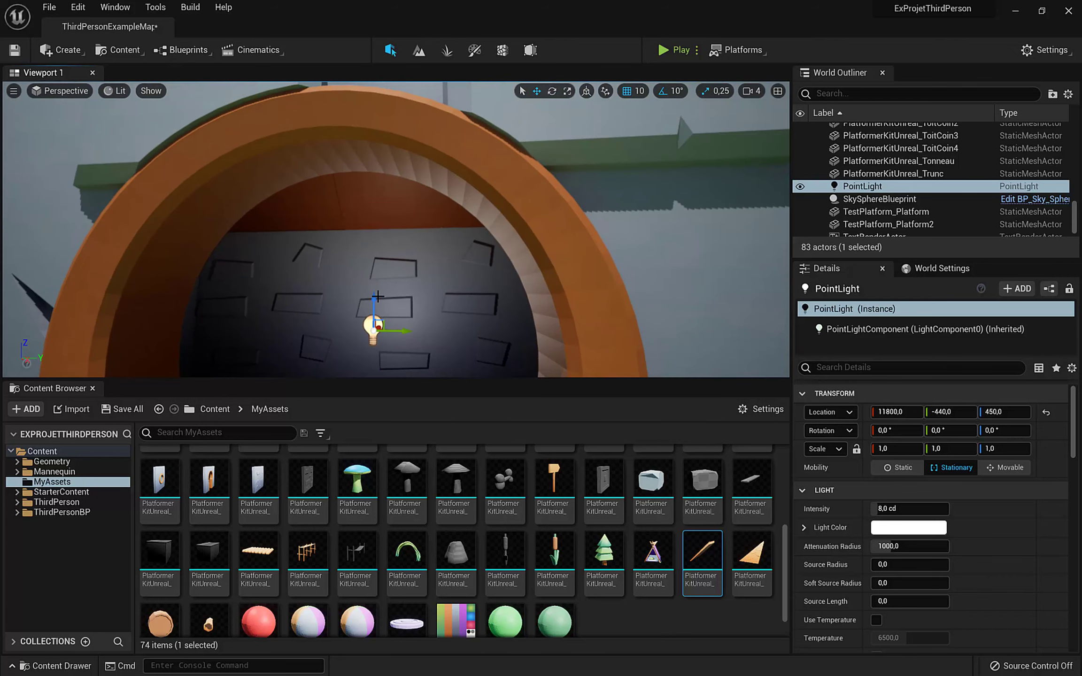
pyautogui.click(376, 299)
pyautogui.click(373, 324)
pyautogui.moveTo(375, 304); pyautogui.dragTo(374, 286)
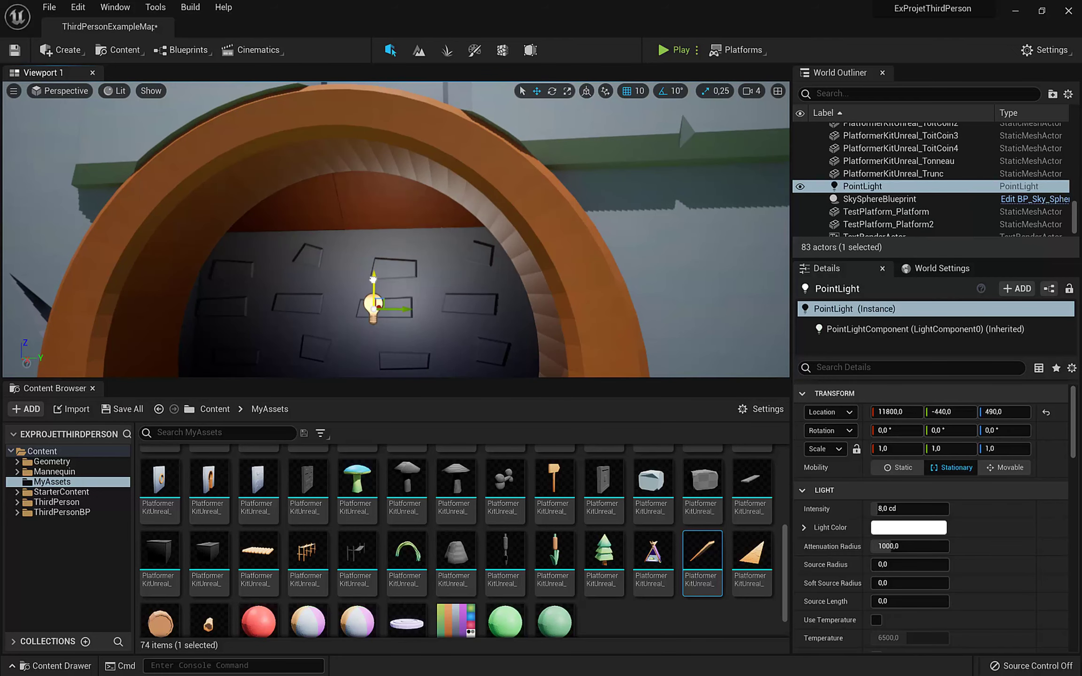
# Step: Shift the point light along X to 11640, nearer the middle of the room
pyautogui.moveTo(366, 286); pyautogui.dragTo(199, 277, button='right')
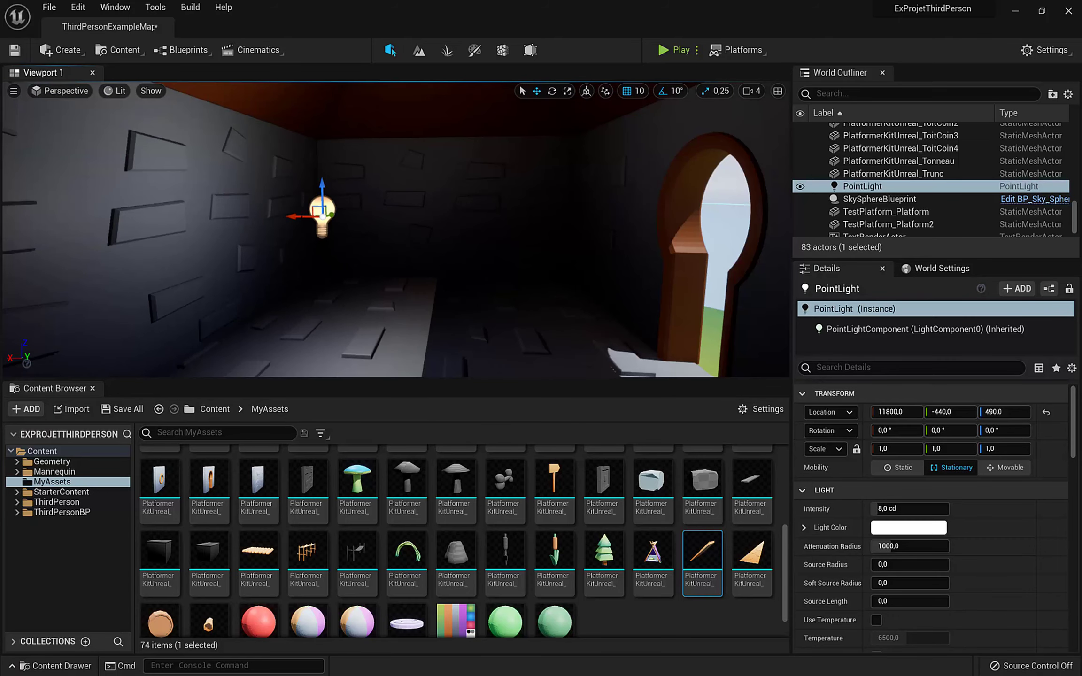
pyautogui.moveTo(292, 216); pyautogui.dragTo(405, 233)
pyautogui.moveTo(404, 233); pyautogui.dragTo(496, 223, button='right')
pyautogui.keyDown('alt'); pyautogui.moveTo(497, 224); pyautogui.dragTo(397, 202); pyautogui.keyUp('alt')
pyautogui.scroll(-8, 390, 205)
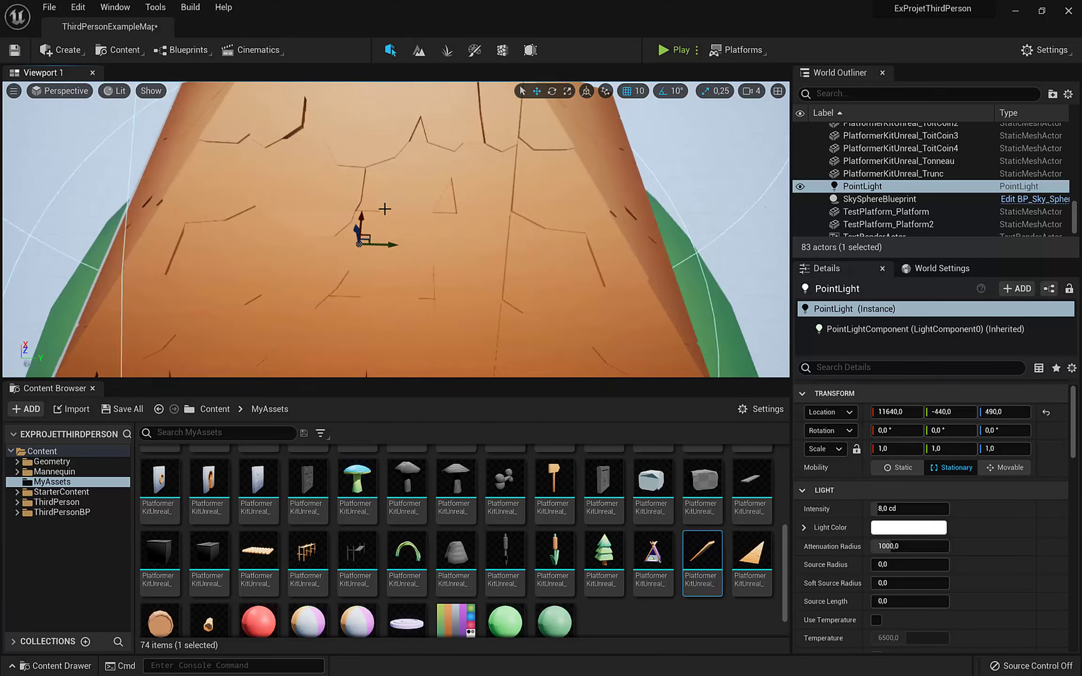
# Step: In wireframe view, duplicate the point light along Y to -90, and restore the lit view
pyautogui.keyDown('alt'); pyautogui.moveTo(150, 121); pyautogui.dragTo(150, 153); pyautogui.keyUp('alt')
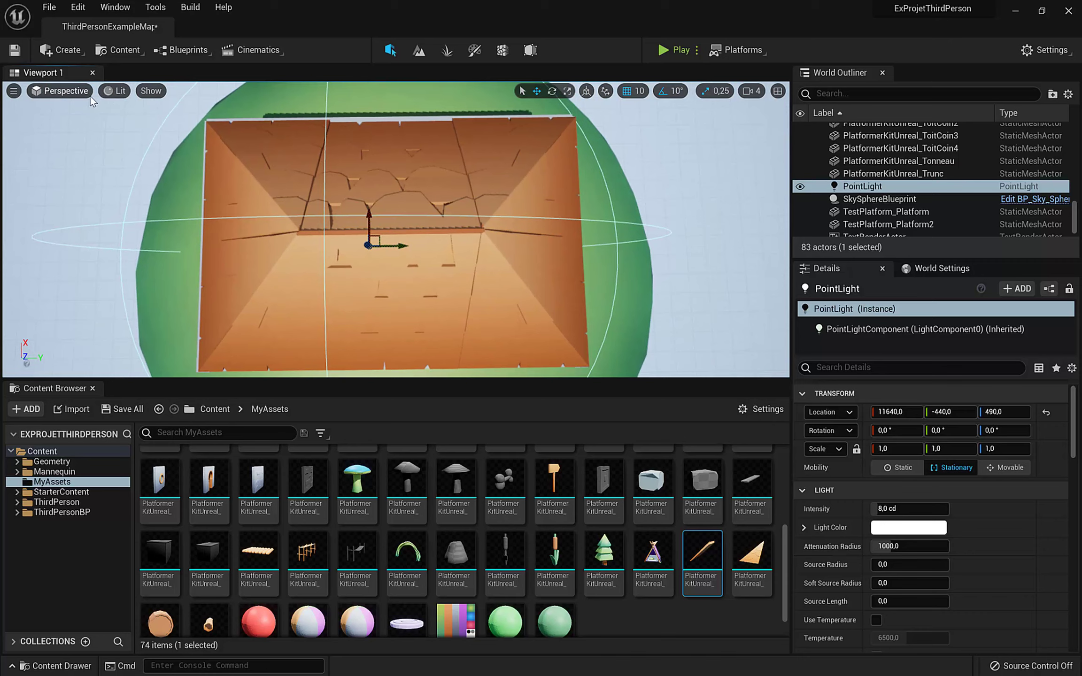
pyautogui.click(113, 92)
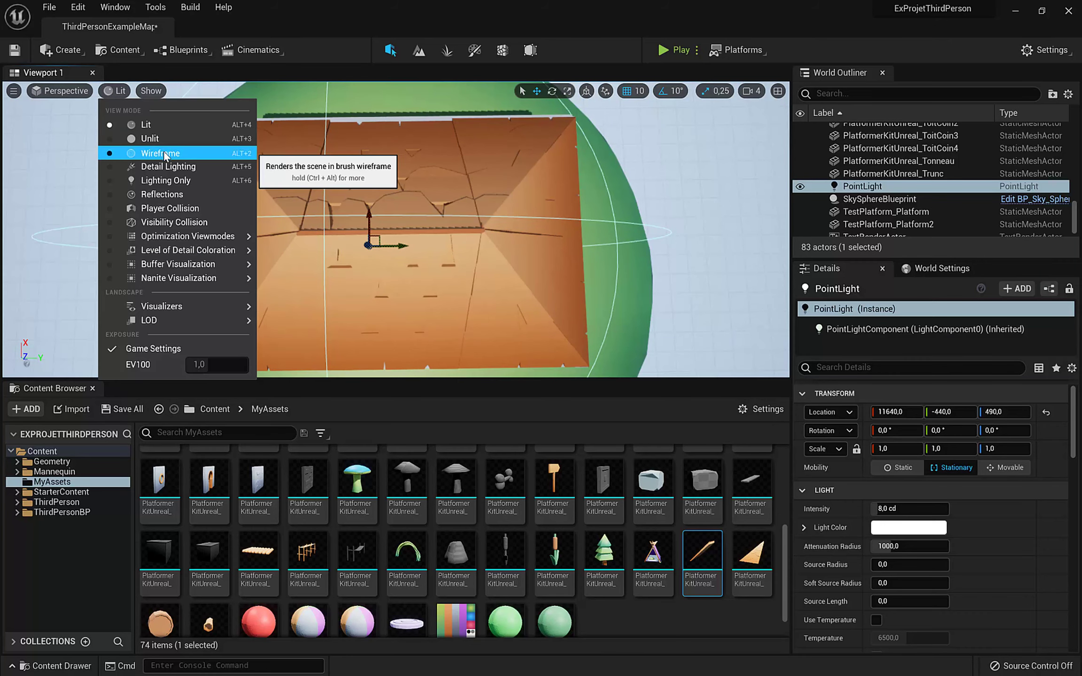
pyautogui.click(163, 150)
pyautogui.scroll(2, 376, 253)
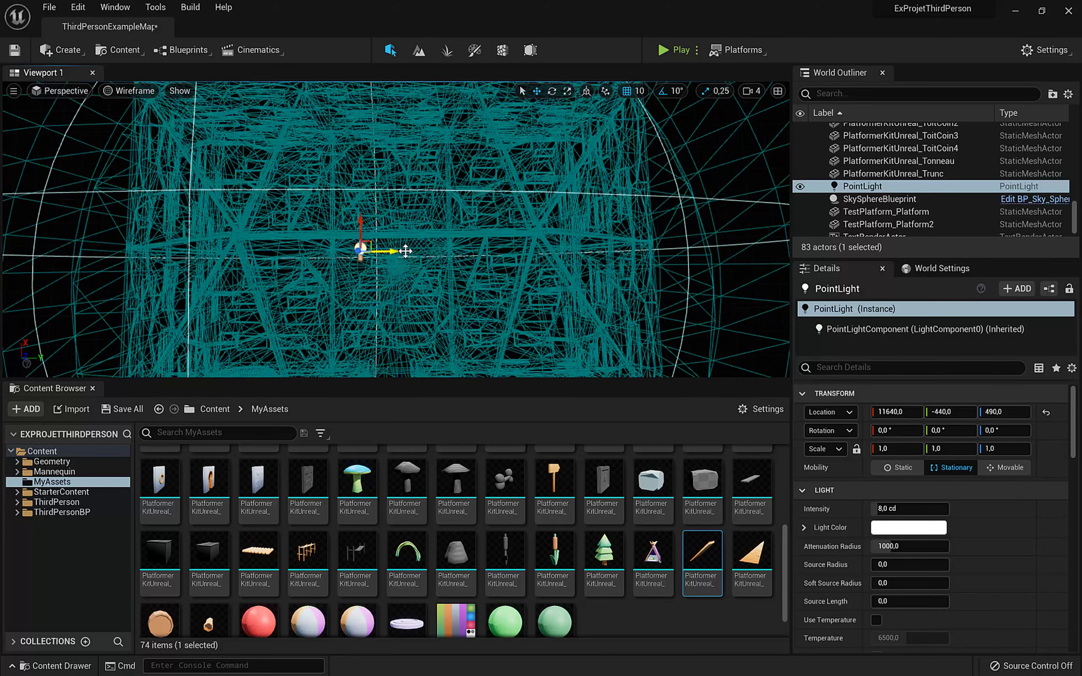
pyautogui.keyDown('alt'); pyautogui.moveTo(405, 251); pyautogui.dragTo(505, 255); pyautogui.keyUp('alt')
pyautogui.click(139, 94)
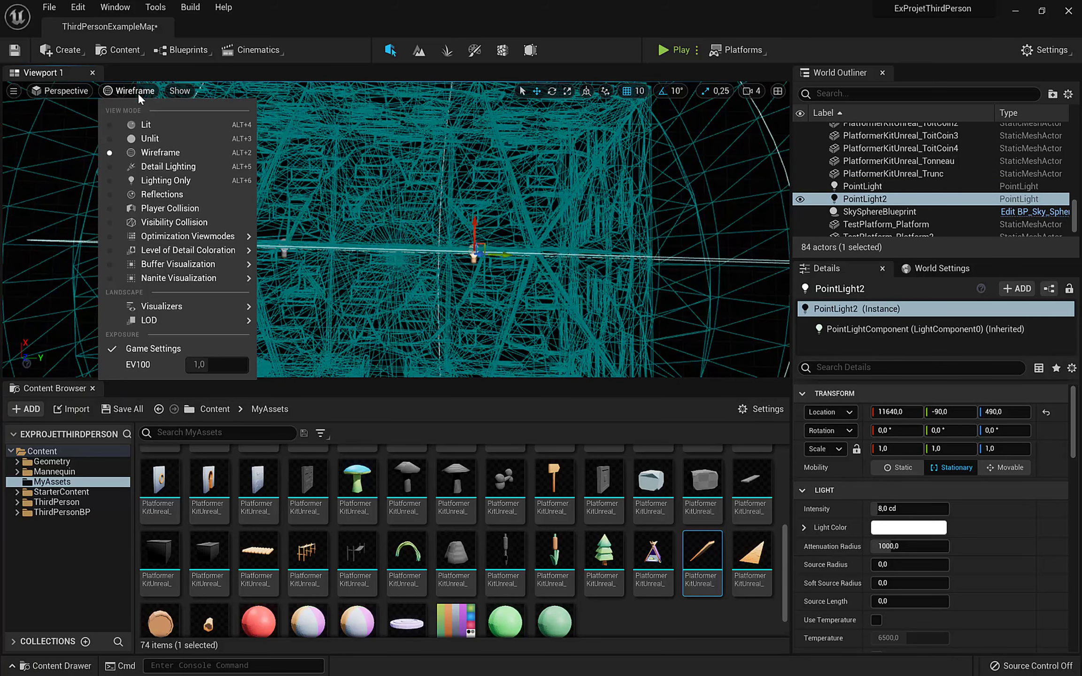
pyautogui.click(156, 124)
# Step: Examine the lit house from inside and from several sides outside
pyautogui.keyDown('alt'); pyautogui.moveTo(395, 348); pyautogui.dragTo(414, 235); pyautogui.keyUp('alt')
pyautogui.scroll(6, 393, 283)
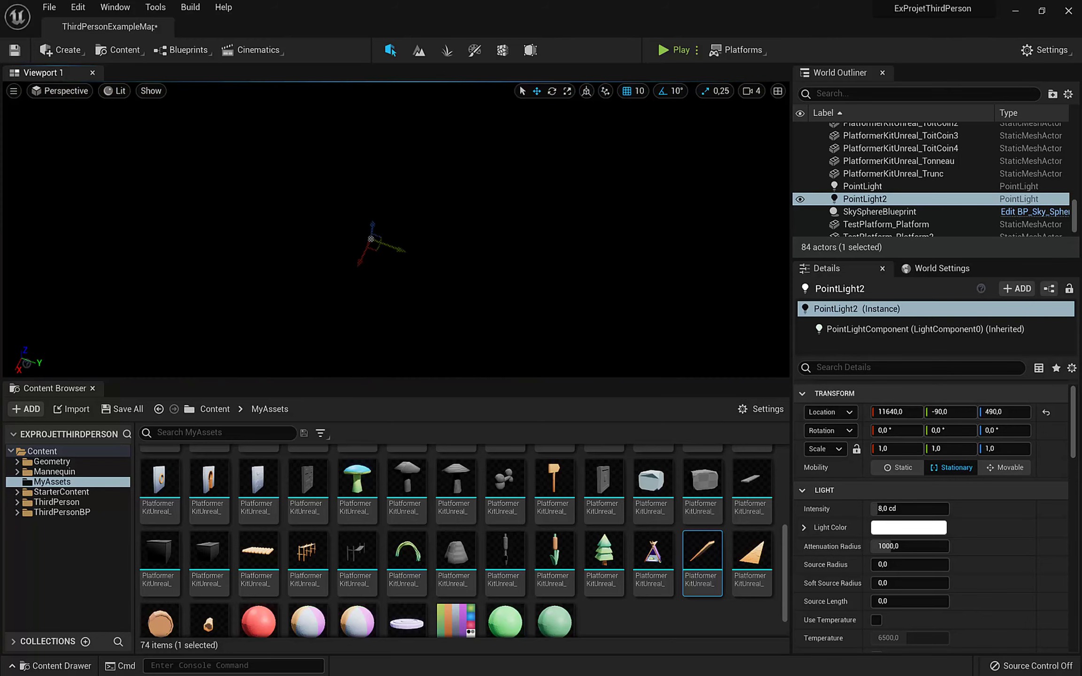
pyautogui.keyDown('alt'); pyautogui.moveTo(348, 313); pyautogui.dragTo(488, 216); pyautogui.keyUp('alt')
pyautogui.scroll(-8, 348, 313)
pyautogui.click(681, 196)
pyautogui.scroll(-7, 519, 224)
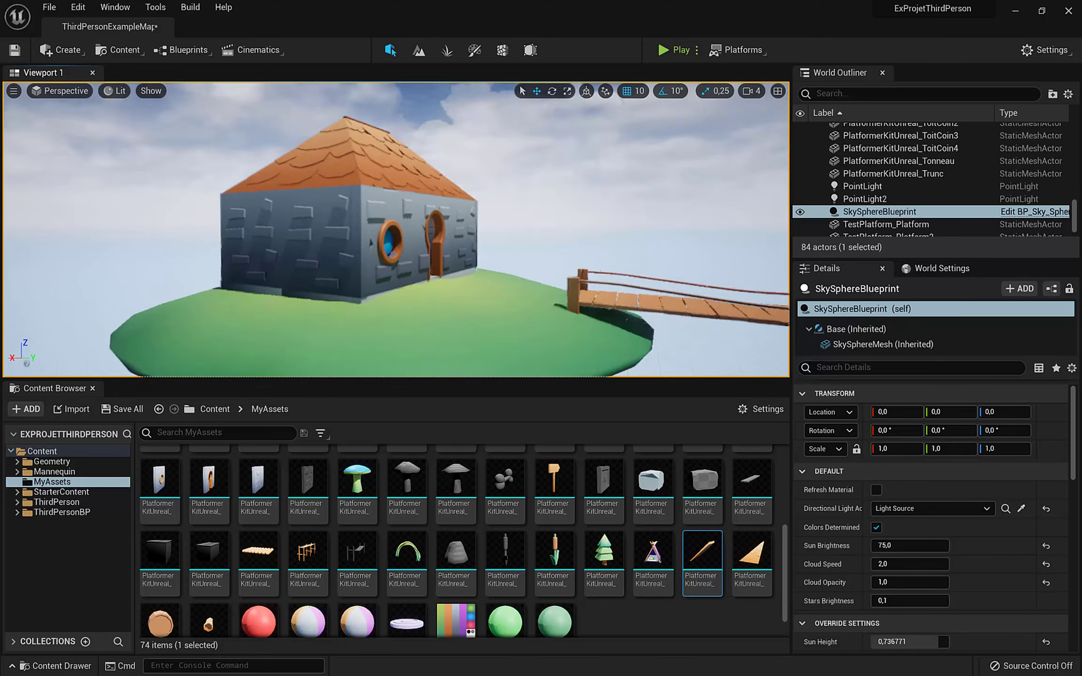
pyautogui.keyDown('alt'); pyautogui.moveTo(677, 213); pyautogui.dragTo(631, 232); pyautogui.keyUp('alt')
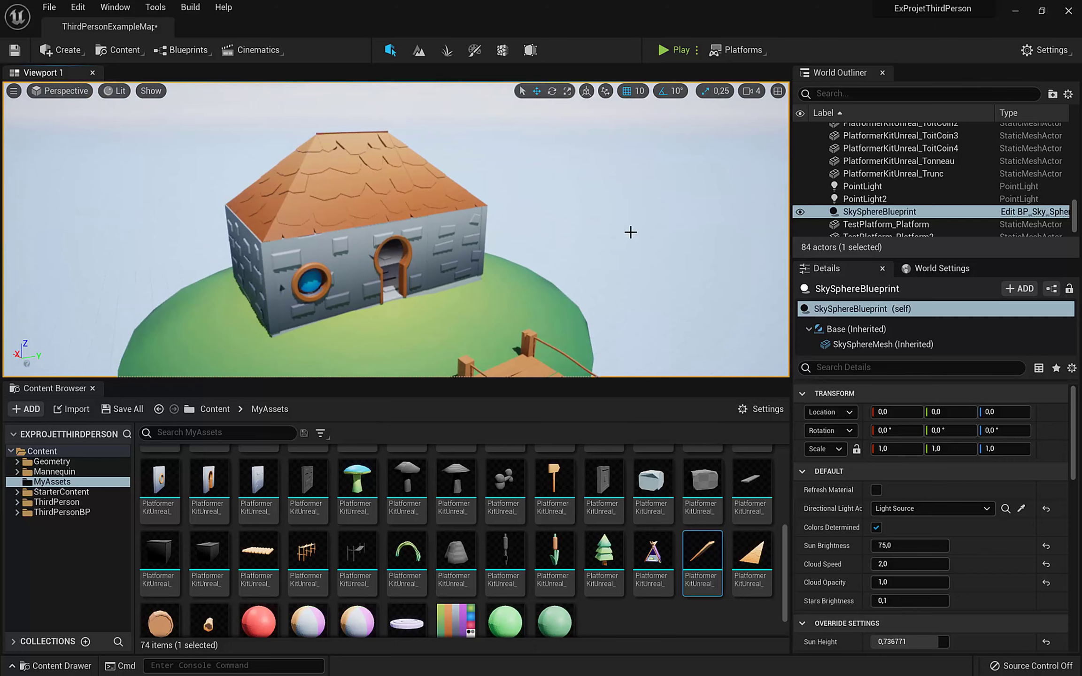
pyautogui.moveTo(350, 277); pyautogui.dragTo(334, 300, button='right')
pyautogui.scroll(-5, 370, 239)
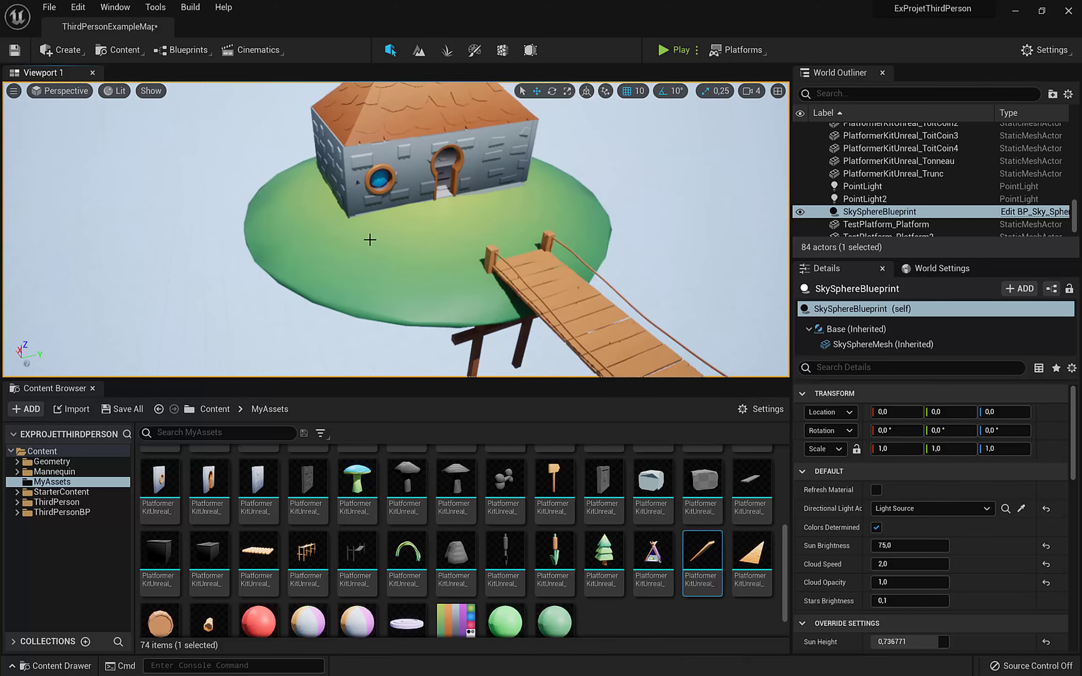
# Step: Select the round pink platform between the green island and the grey arena, and check the sequence types that can be added
pyautogui.moveTo(374, 237)
pyautogui.mouseDown(button='right')
pyautogui.moveTo(512, 237)
pyautogui.moveTo(348, 228)
pyautogui.moveTo(324, 237)
pyautogui.moveTo(395, 235)
pyautogui.moveTo(446, 262)
pyautogui.moveTo(521, 263)
pyautogui.moveTo(377, 236)
pyautogui.moveTo(381, 228)
pyautogui.mouseUp(button='right')
pyautogui.scroll(-4, 381, 262)
pyautogui.keyDown('alt'); pyautogui.moveTo(436, 241); pyautogui.dragTo(349, 261); pyautogui.keyUp('alt')
pyautogui.click(324, 309)
pyautogui.moveTo(324, 309); pyautogui.dragTo(441, 254, button='right')
pyautogui.scroll(2, 440, 261)
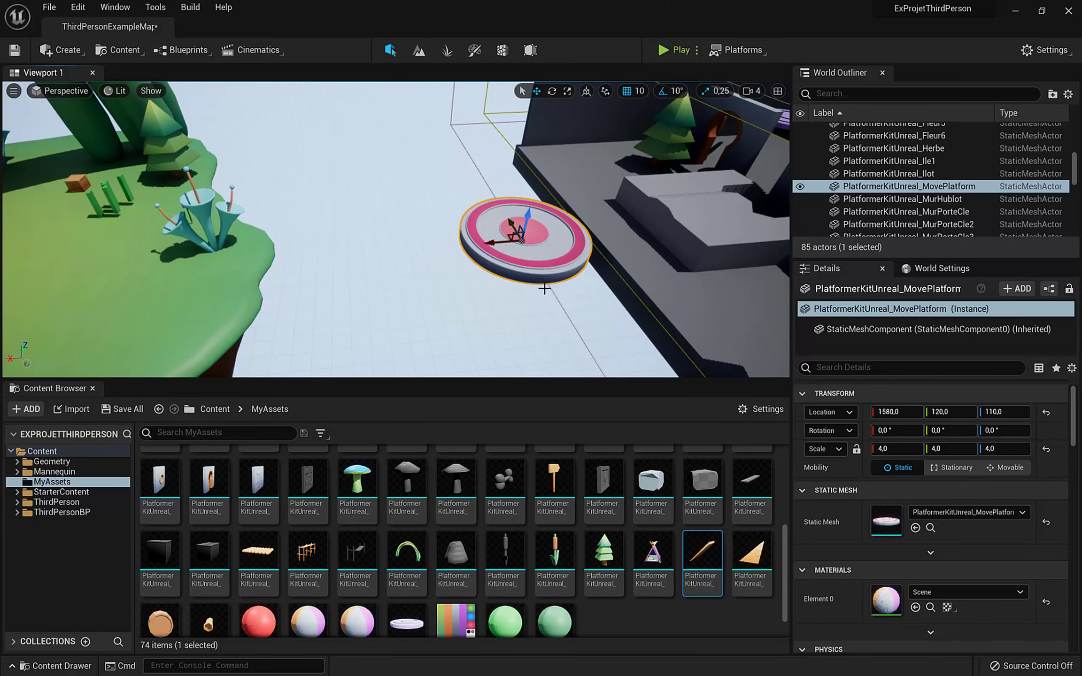
pyautogui.click(261, 56)
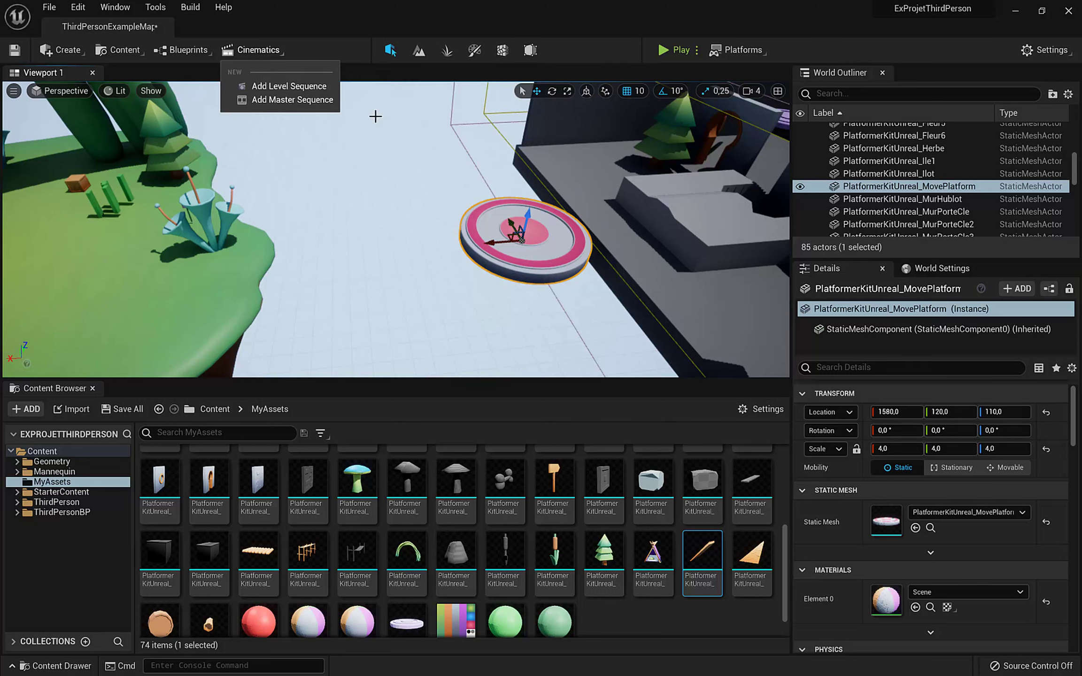
pyautogui.click(491, 243)
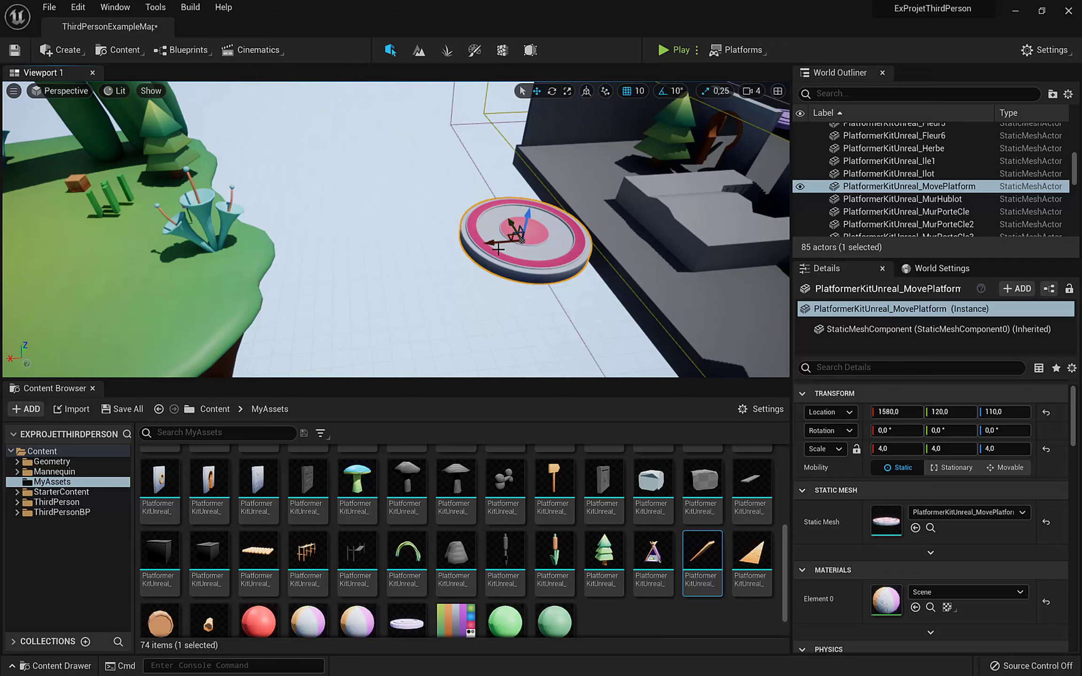
# Step: Nudge the pink platform along X to 1570
pyautogui.moveTo(496, 240); pyautogui.dragTo(488, 274)
pyautogui.moveTo(488, 274); pyautogui.dragTo(404, 277, button='right')
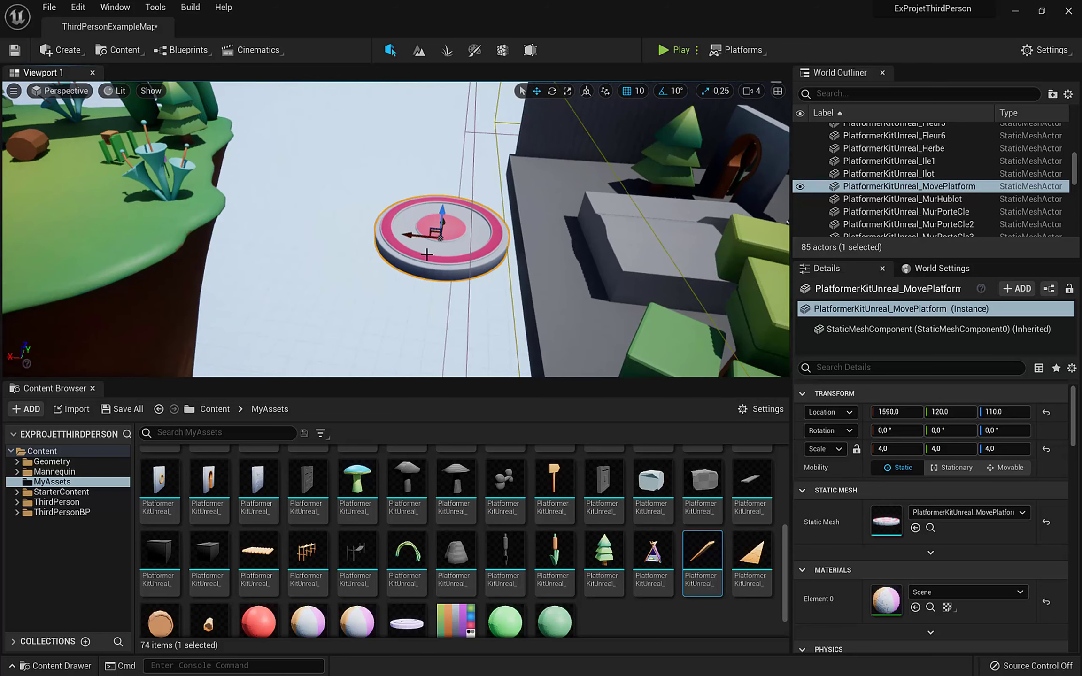
pyautogui.moveTo(407, 234); pyautogui.dragTo(412, 236)
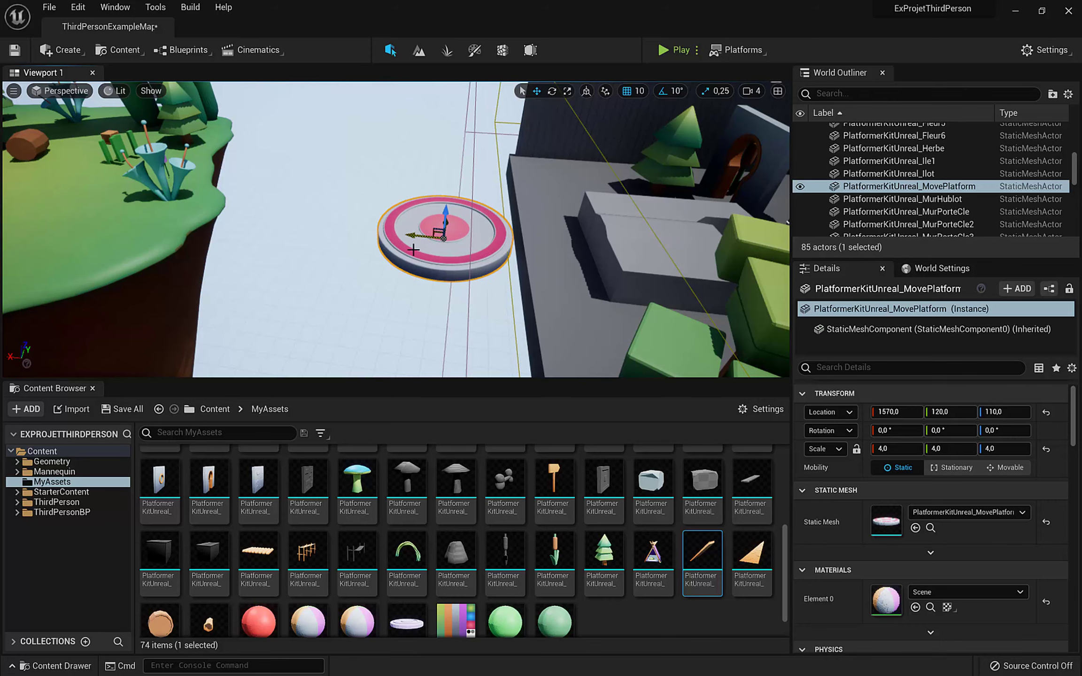
# Step: Open the pink platform's static mesh asset and inspect the model
pyautogui.scroll(2, 693, 523)
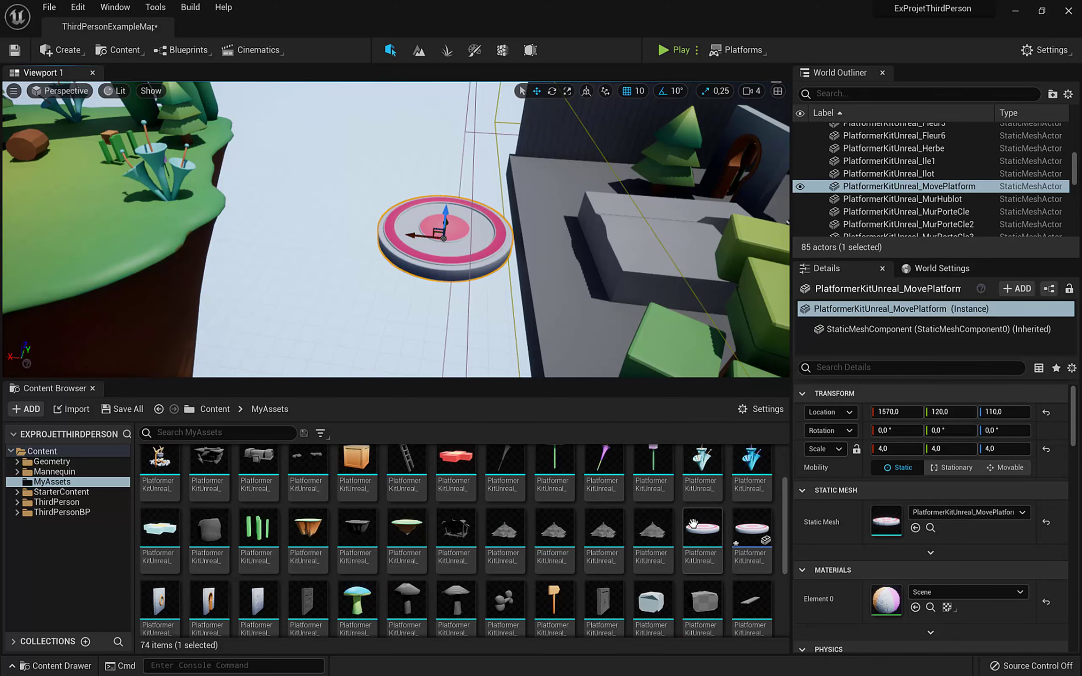
pyautogui.doubleClick(693, 523)
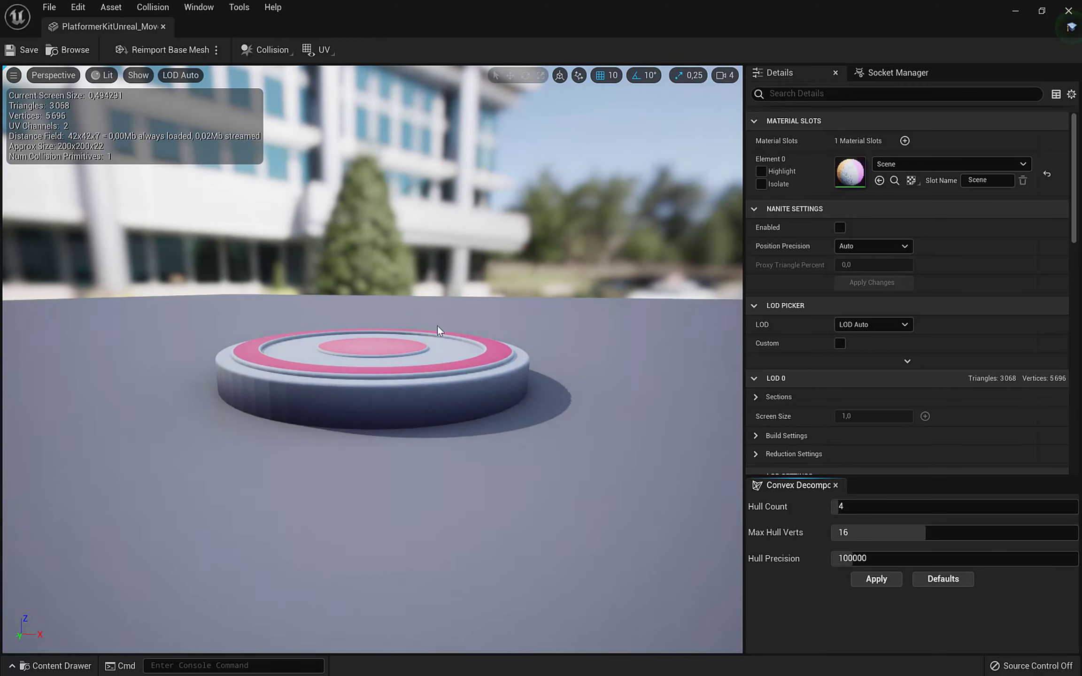
pyautogui.moveTo(295, 285)
pyautogui.mouseDown()
pyautogui.moveTo(298, 350)
pyautogui.moveTo(314, 295)
pyautogui.mouseUp()
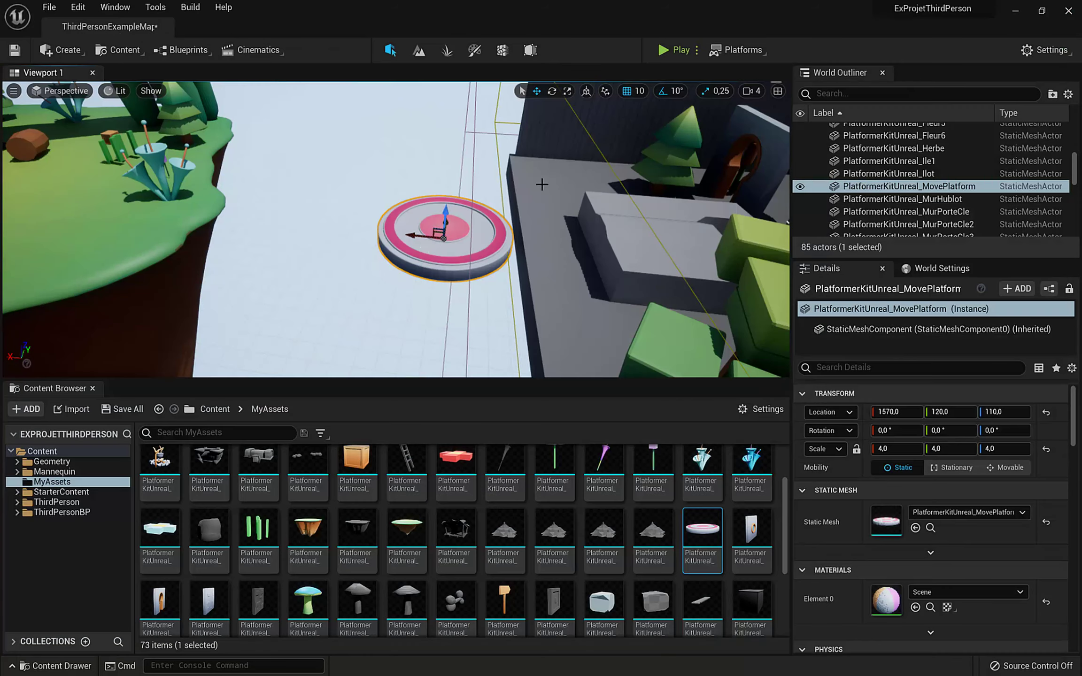
# Step: Move the pink platform along X to 1610, beside the edge of the grey arena
pyautogui.moveTo(391, 261); pyautogui.dragTo(392, 258)
pyautogui.moveTo(392, 257); pyautogui.dragTo(395, 285, button='right')
pyautogui.moveTo(396, 238)
pyautogui.mouseDown(button='right')
pyautogui.moveTo(413, 239)
pyautogui.moveTo(400, 237)
pyautogui.mouseUp(button='right')
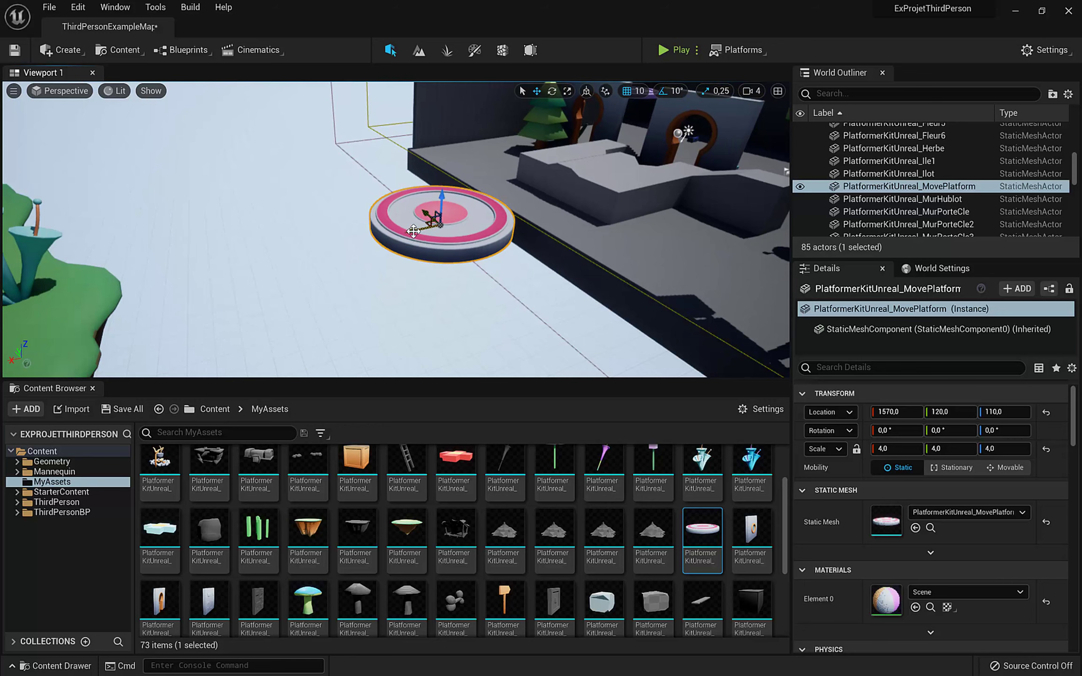
pyautogui.moveTo(413, 231); pyautogui.dragTo(399, 205)
pyautogui.moveTo(473, 239); pyautogui.dragTo(497, 233, button='right')
pyautogui.moveTo(342, 245); pyautogui.dragTo(350, 242)
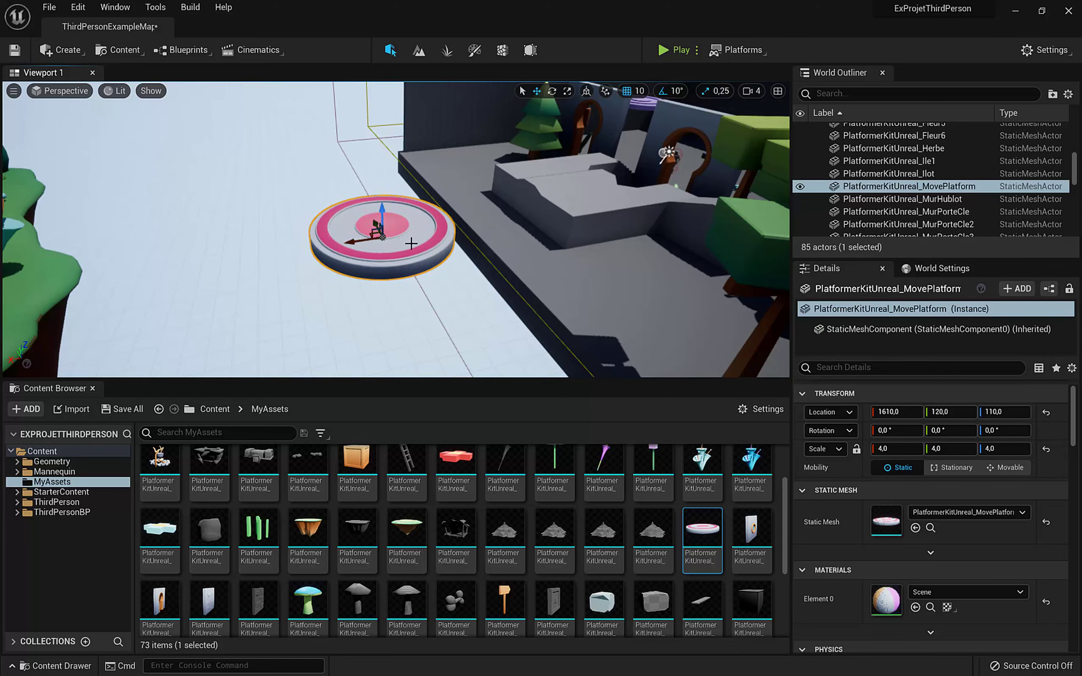
pyautogui.moveTo(486, 269); pyautogui.dragTo(465, 258, button='right')
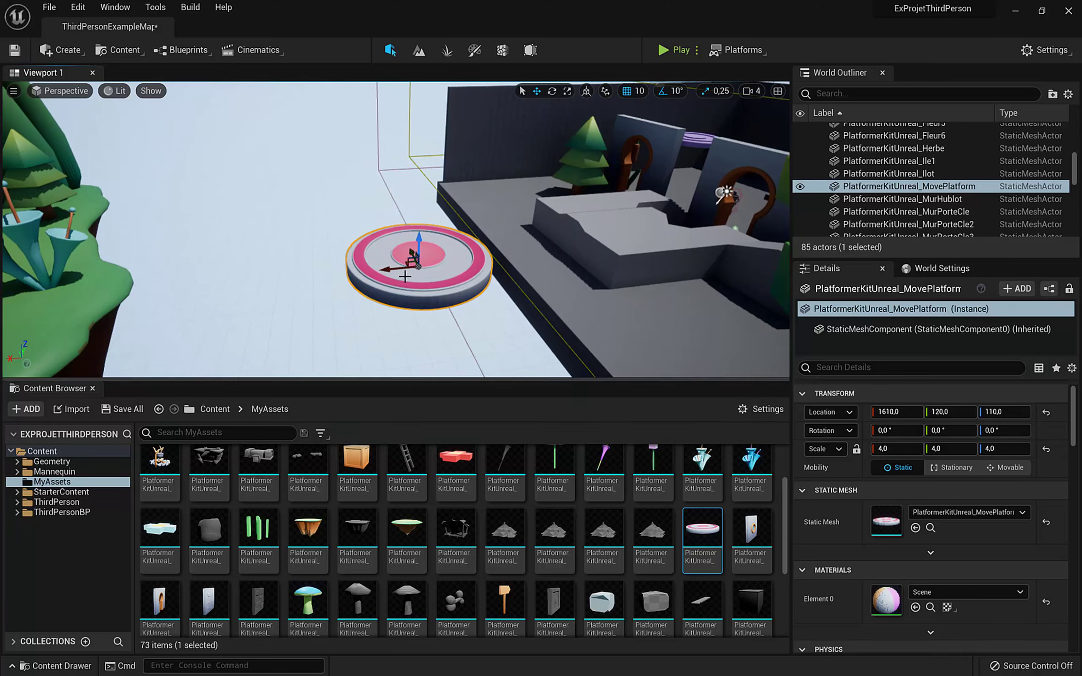
pyautogui.click(185, 50)
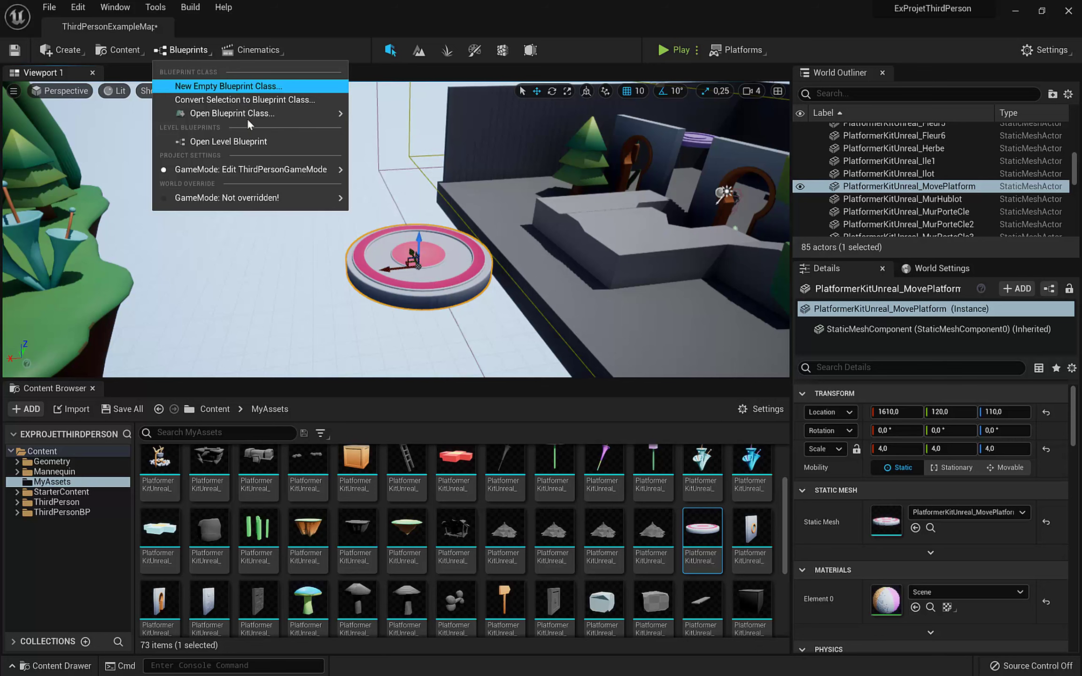
pyautogui.moveTo(230, 119)
pyautogui.click(225, 89)
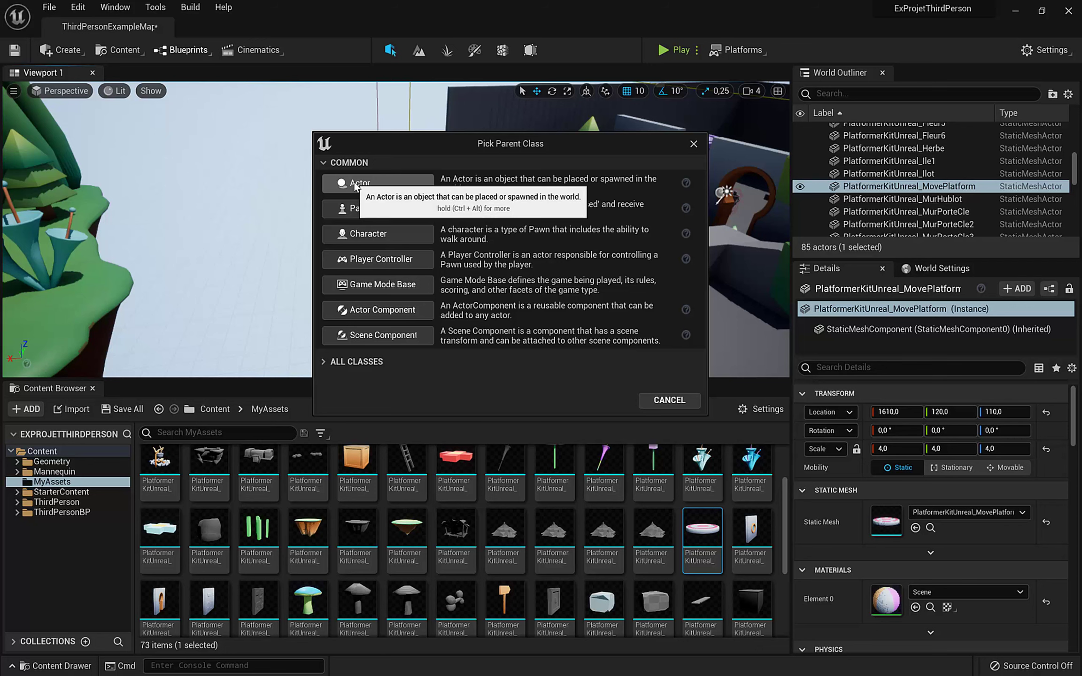
pyautogui.click(694, 144)
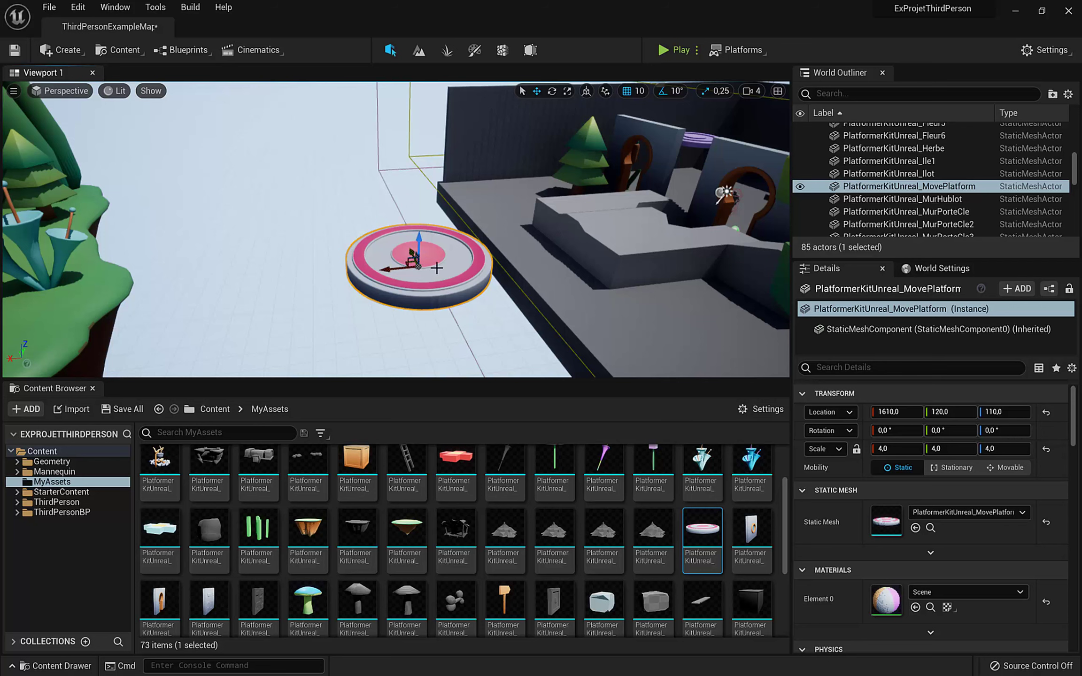
# Step: Convert the selected pink platform into the blueprint class PlatformerKitUnreal_MovePlatform_Blueprint in MyAssets, as a new subclass of StaticMeshActor
pyautogui.click(193, 50)
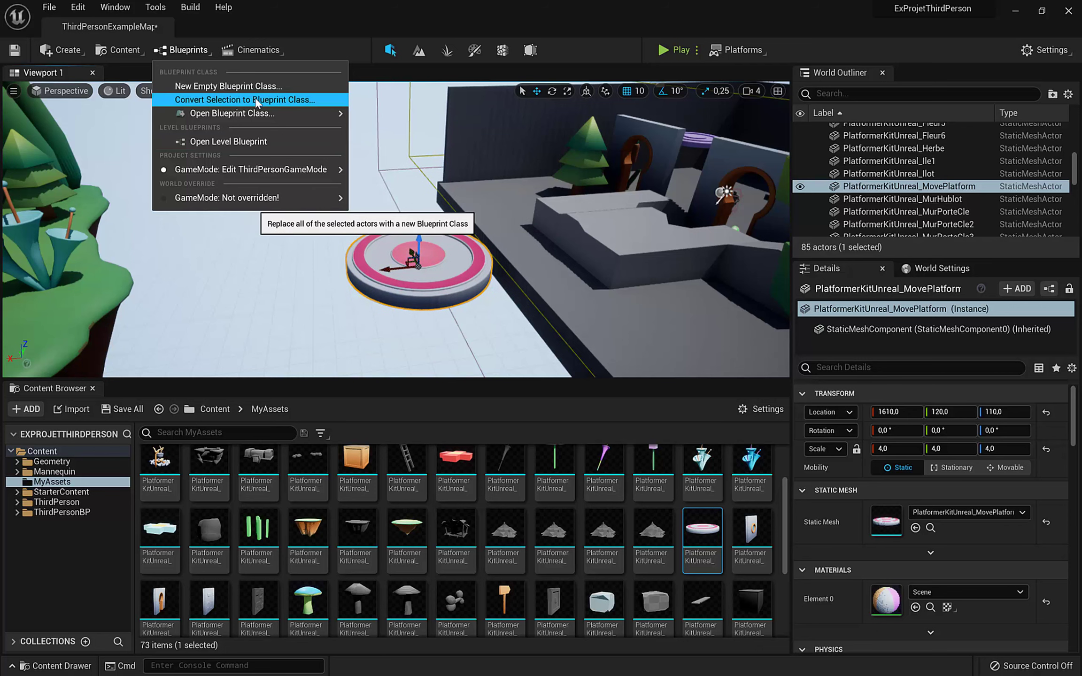
pyautogui.moveTo(273, 114)
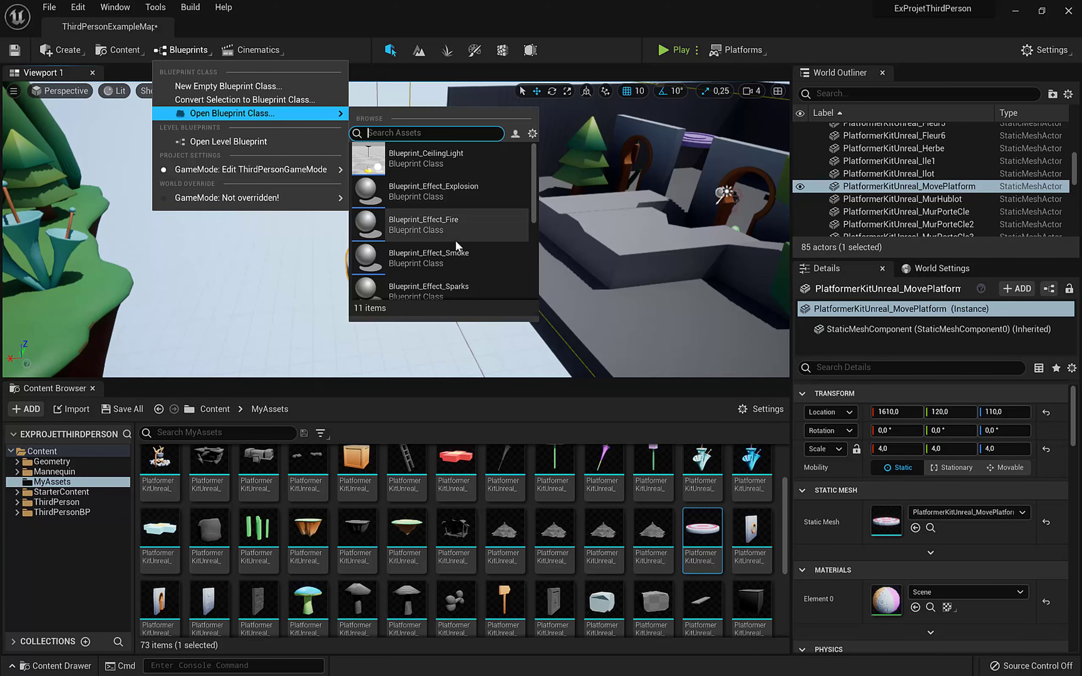
pyautogui.click(233, 100)
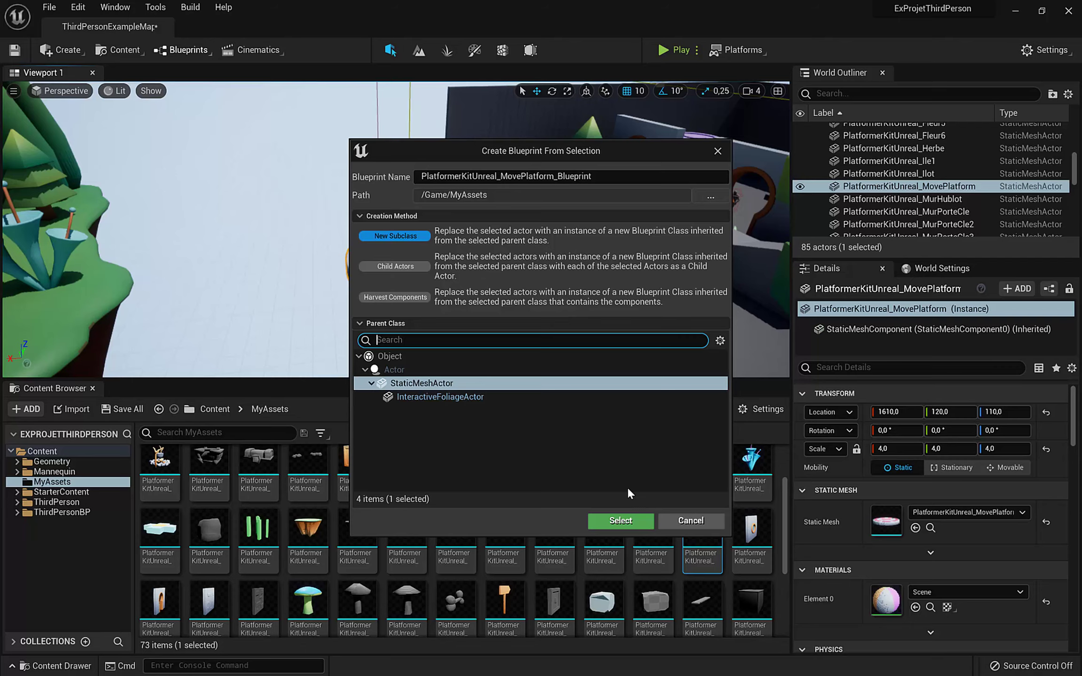
pyautogui.click(620, 520)
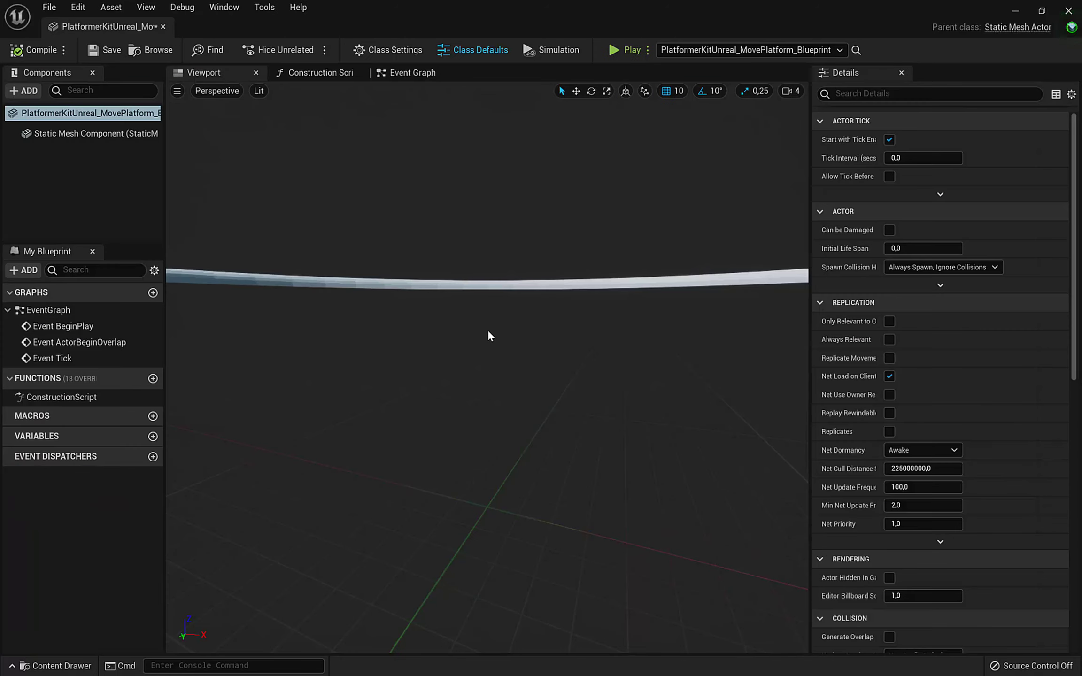
# Step: Examine the platform model, construction script and event graph of the new blueprint
pyautogui.moveTo(431, 238); pyautogui.dragTo(451, 270, button='middle')
pyautogui.moveTo(532, 329); pyautogui.dragTo(532, 366, button='right')
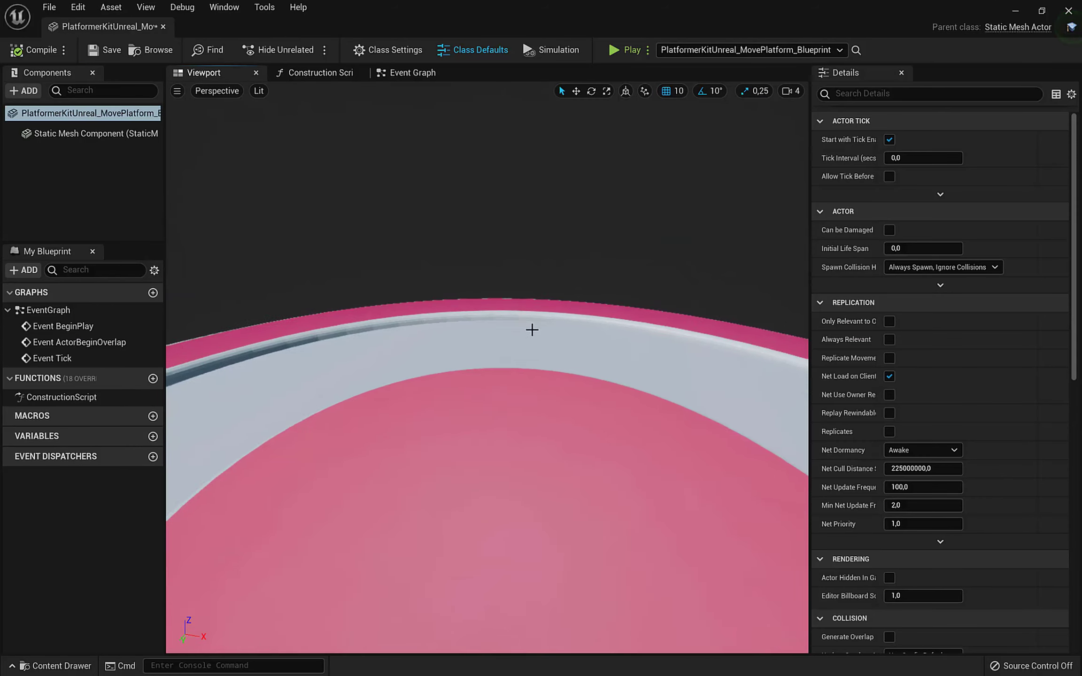
pyautogui.scroll(-10, 532, 330)
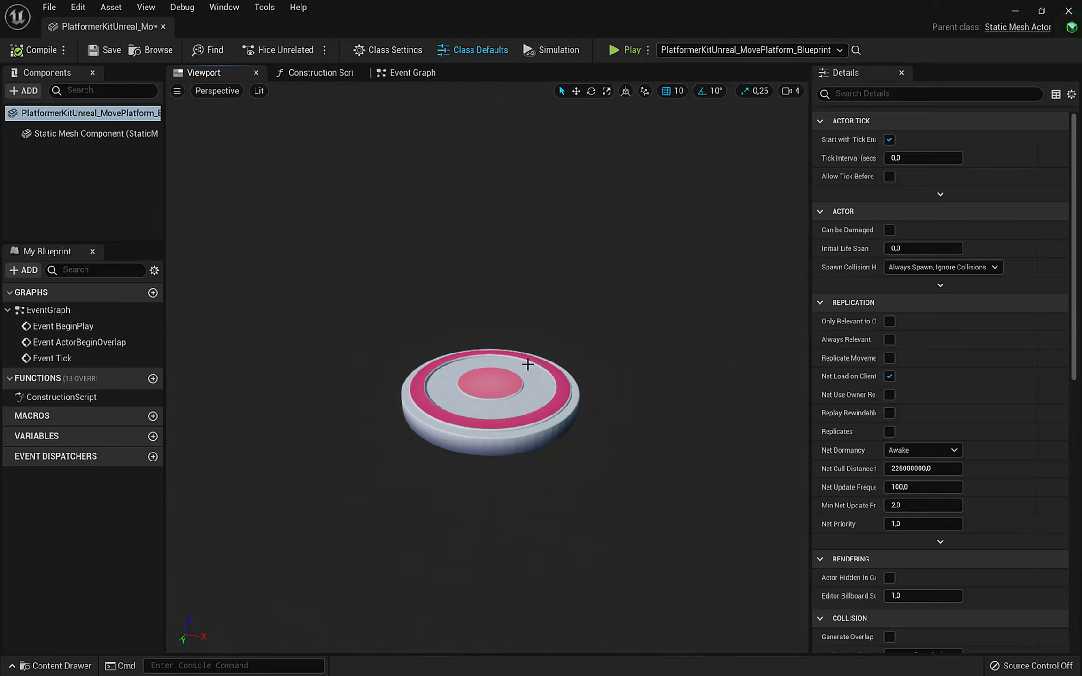
pyautogui.moveTo(528, 364); pyautogui.dragTo(526, 392, button='right')
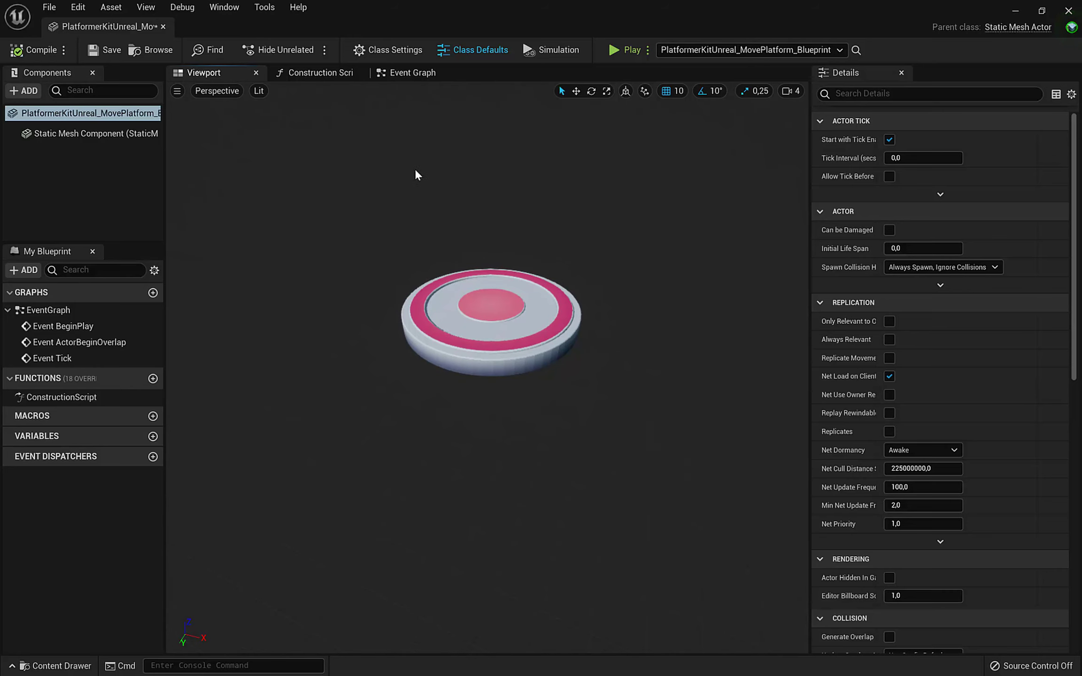
pyautogui.click(408, 73)
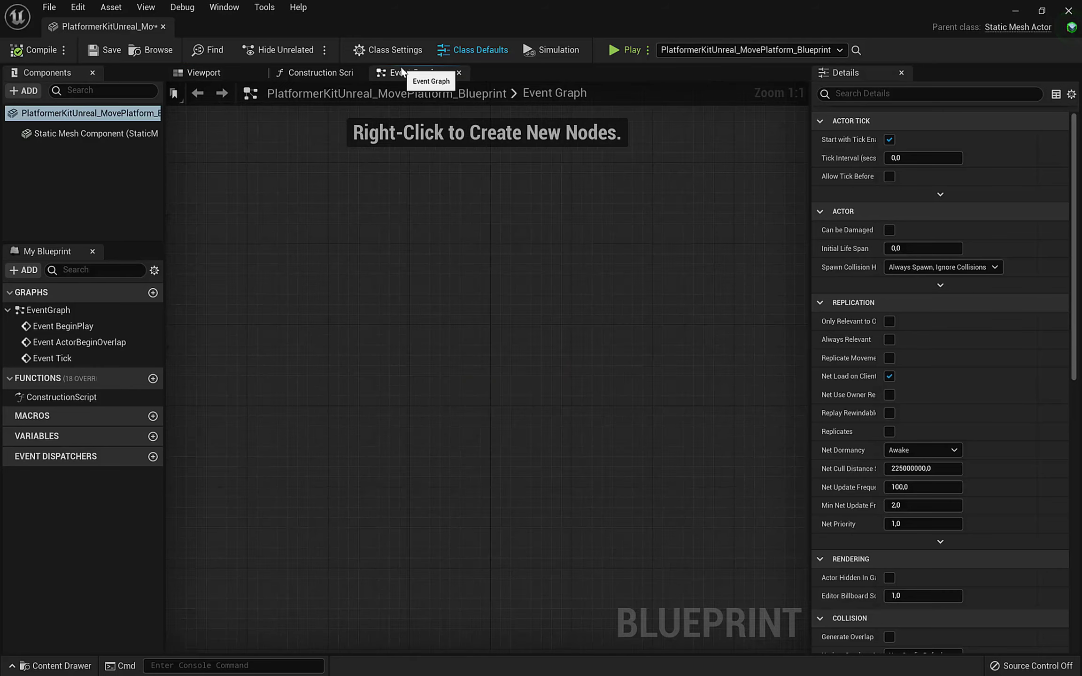
pyautogui.click(329, 73)
pyautogui.click(237, 72)
pyautogui.click(319, 73)
pyautogui.click(402, 73)
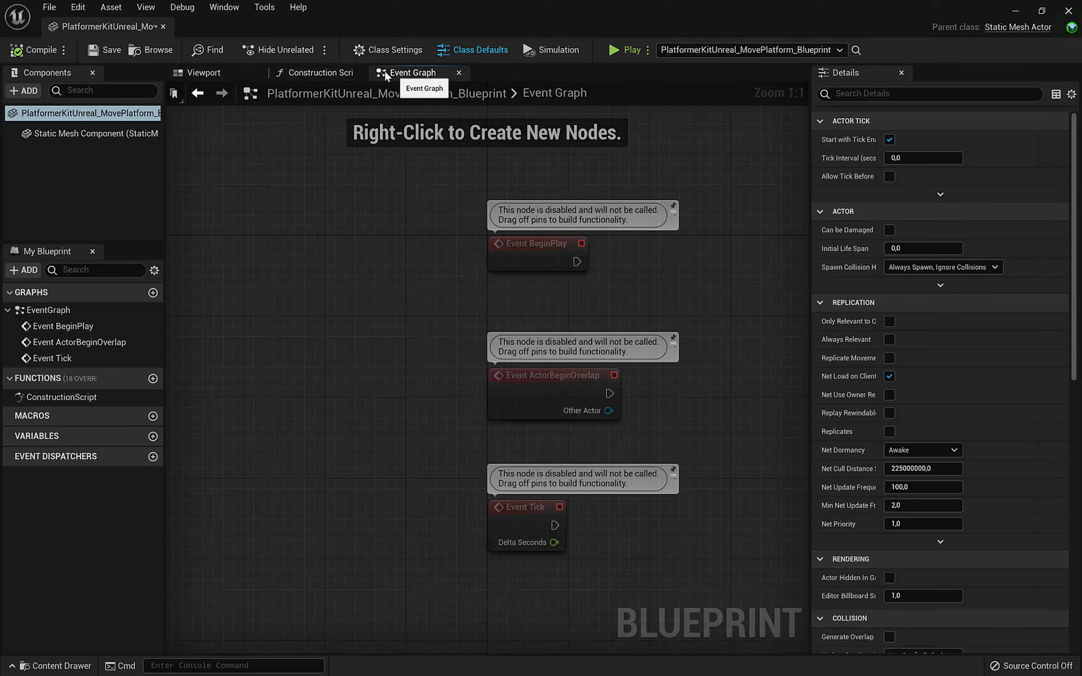
pyautogui.click(212, 74)
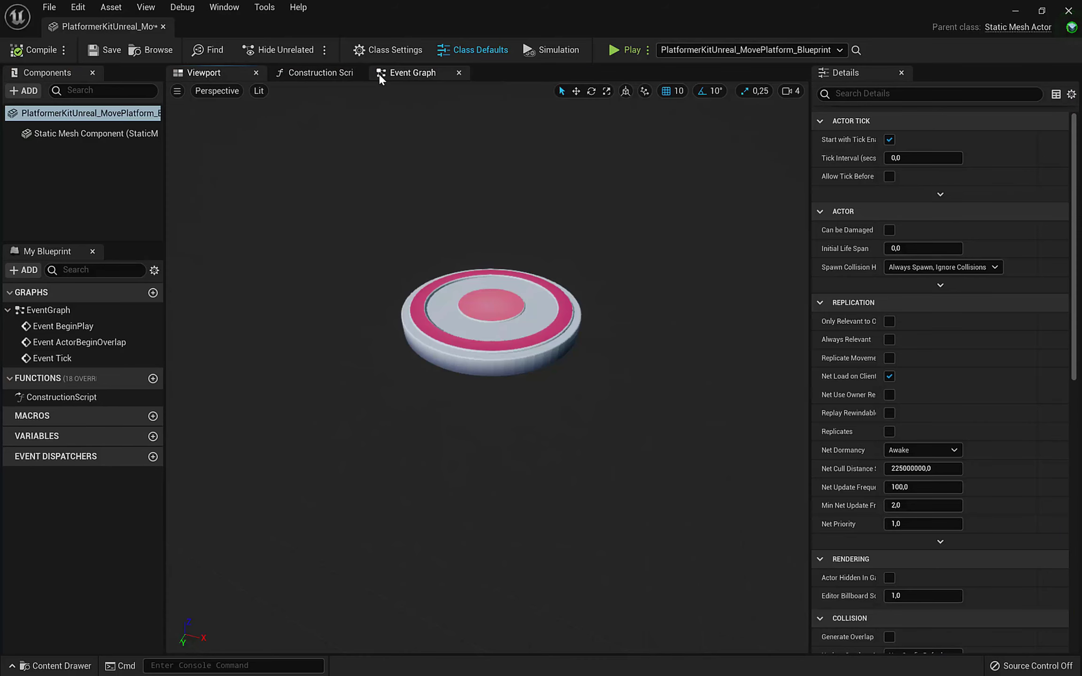
pyautogui.click(398, 74)
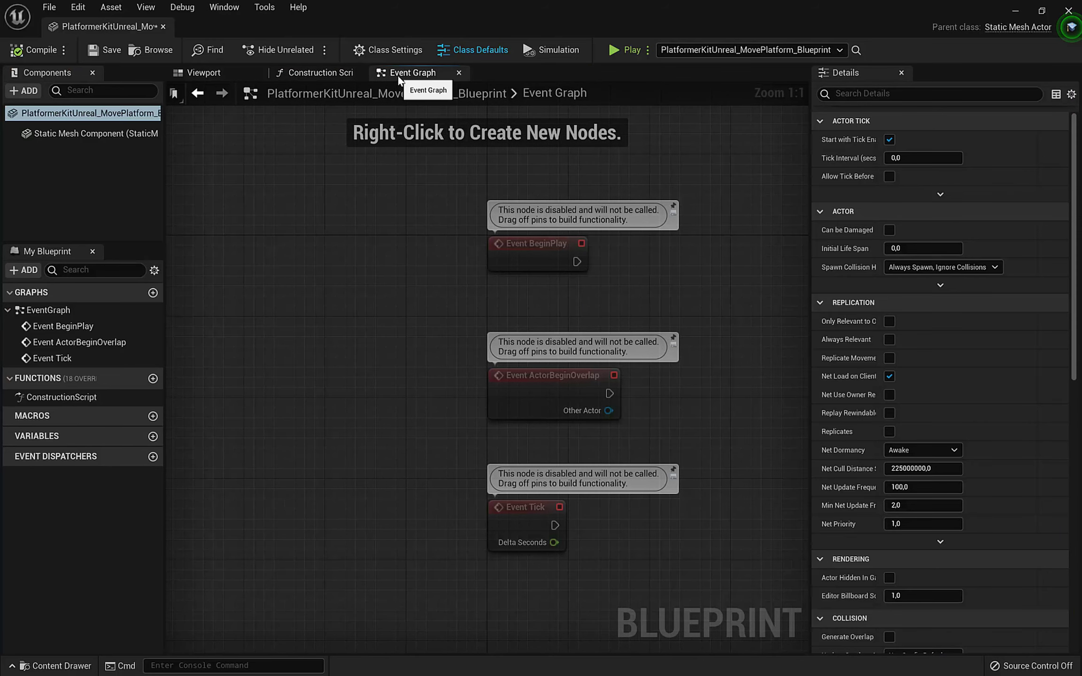
pyautogui.click(209, 72)
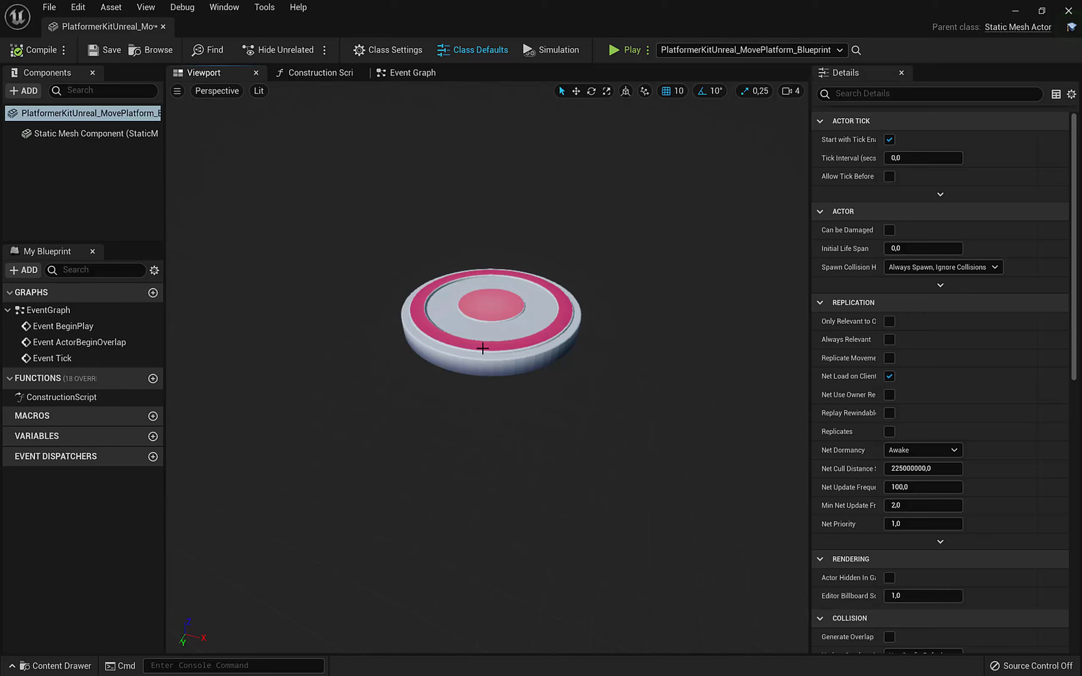
pyautogui.click(404, 73)
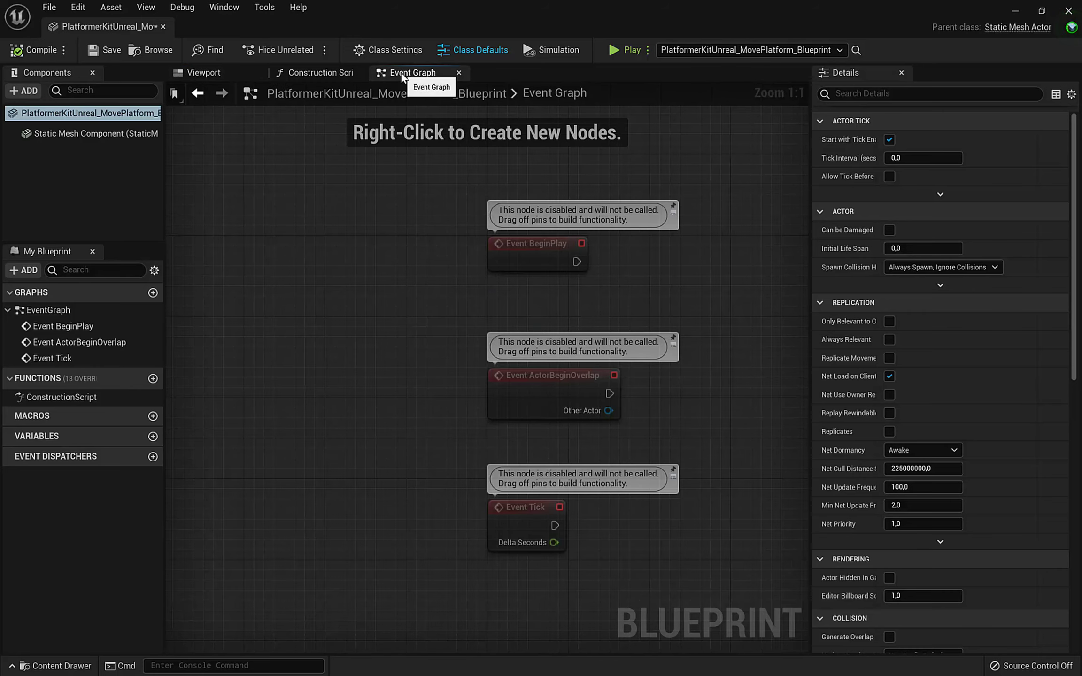
pyautogui.click(219, 74)
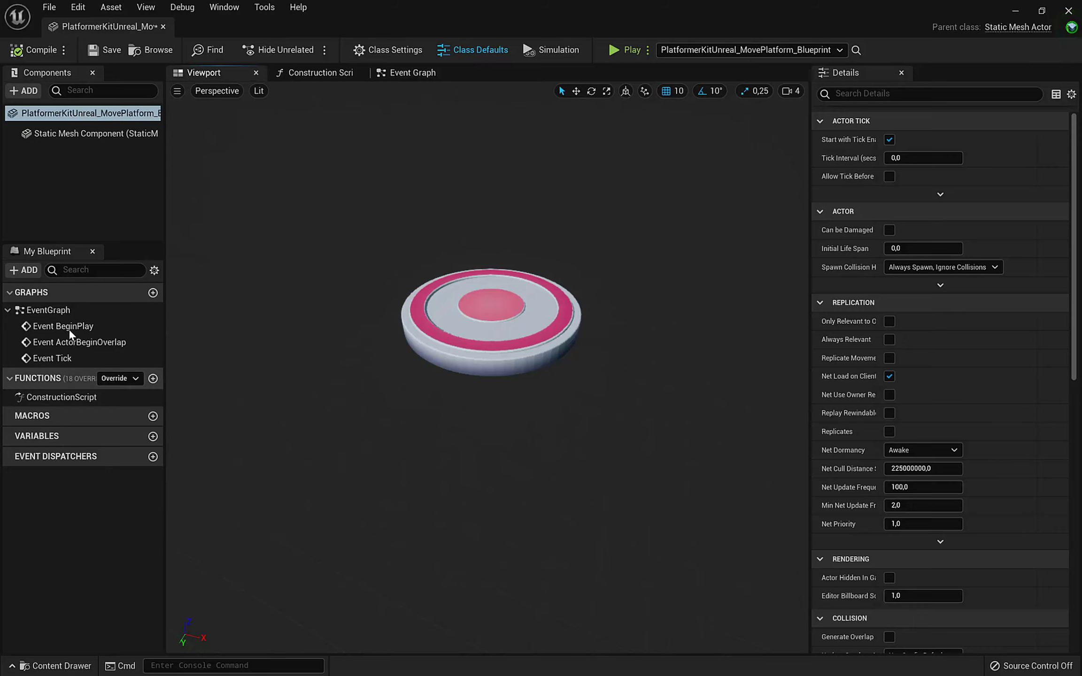
# Step: Browse the components that can be added to the platform's blueprint, and reopen the blueprint from its asset in MyAssets
pyautogui.click(23, 90)
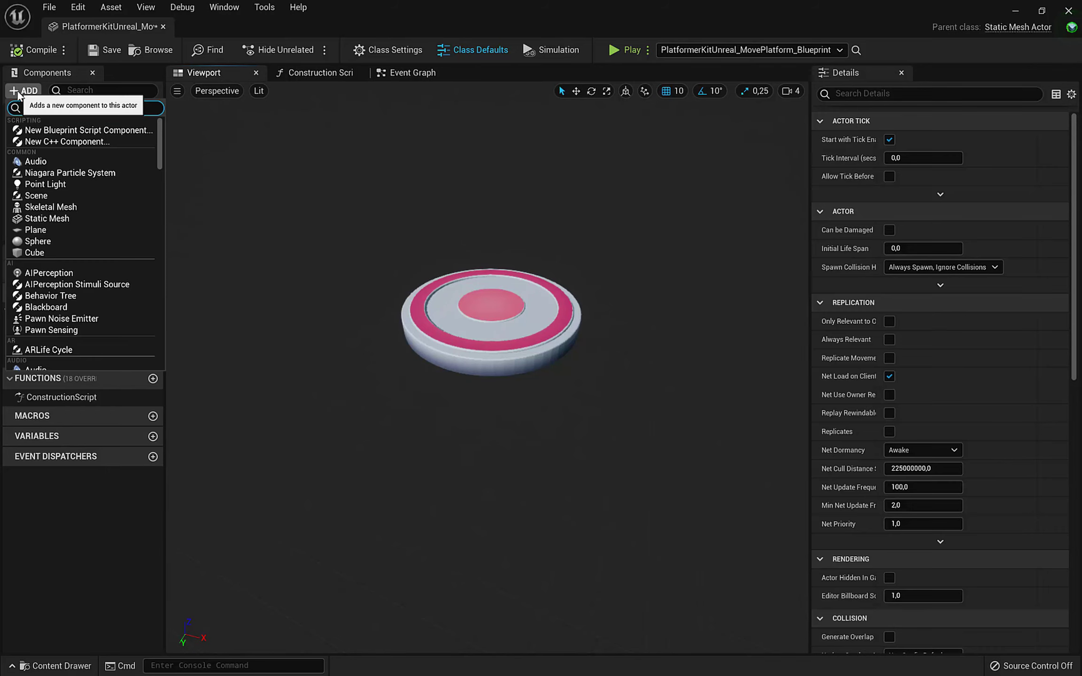
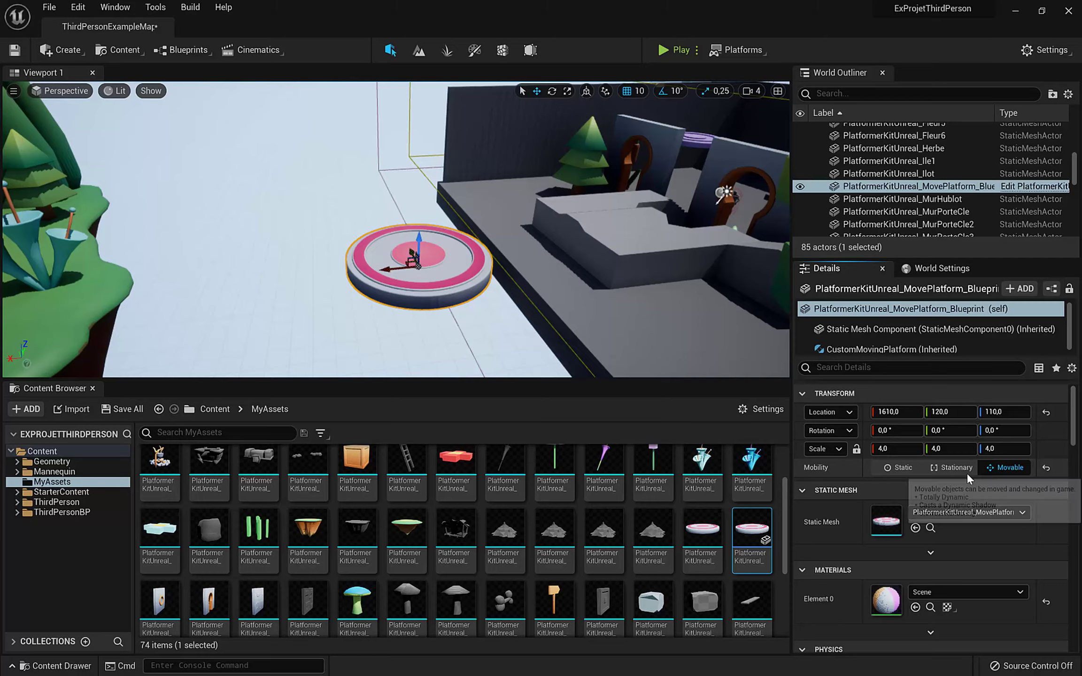
pyautogui.doubleClick(748, 526)
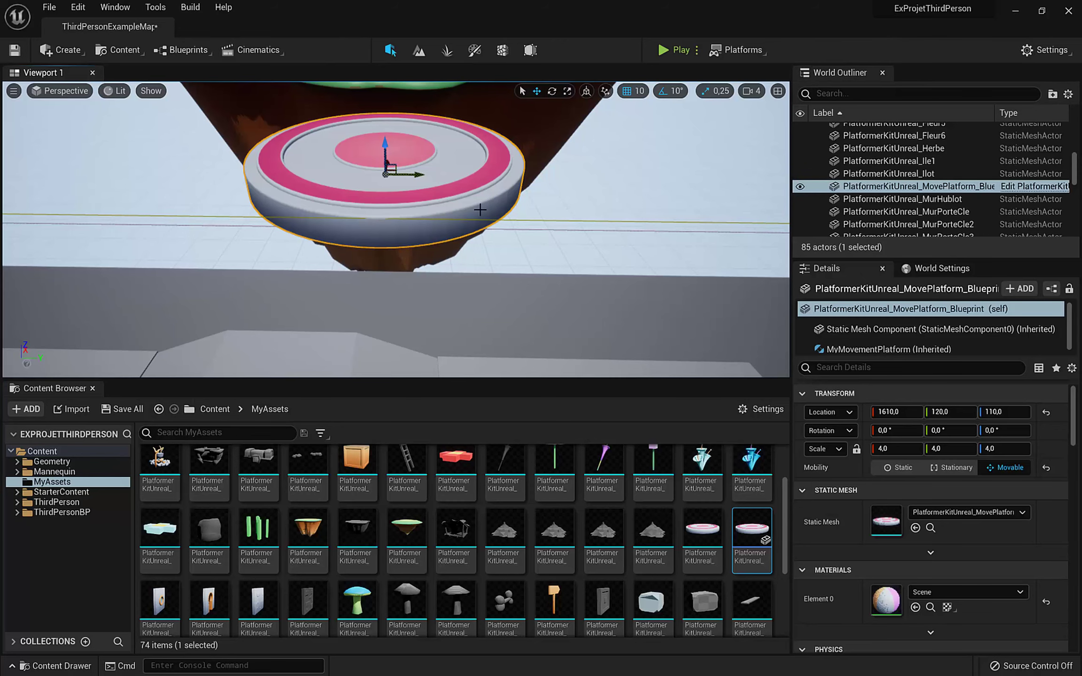
# Step: Play-test the level from the arena, moving the character onto the pink platform to check its movement, and stop the session
pyautogui.moveTo(480, 209); pyautogui.dragTo(670, 102, button='right')
pyautogui.click(671, 49)
pyautogui.press('w')
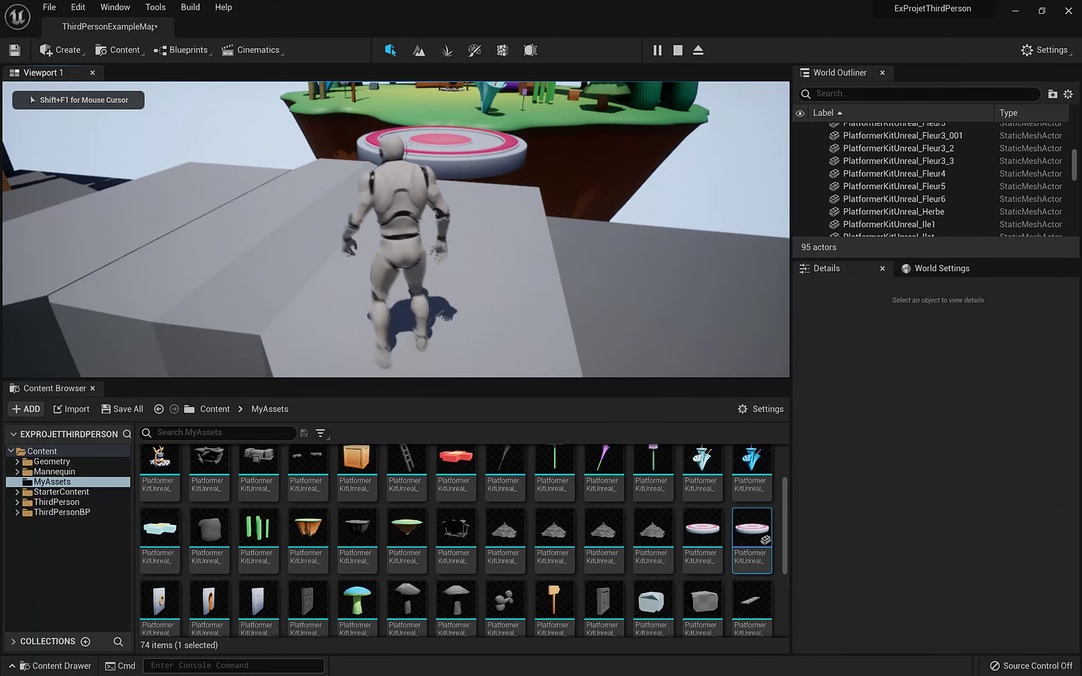
pyautogui.press('w')
pyautogui.press('w')
pyautogui.press('a')
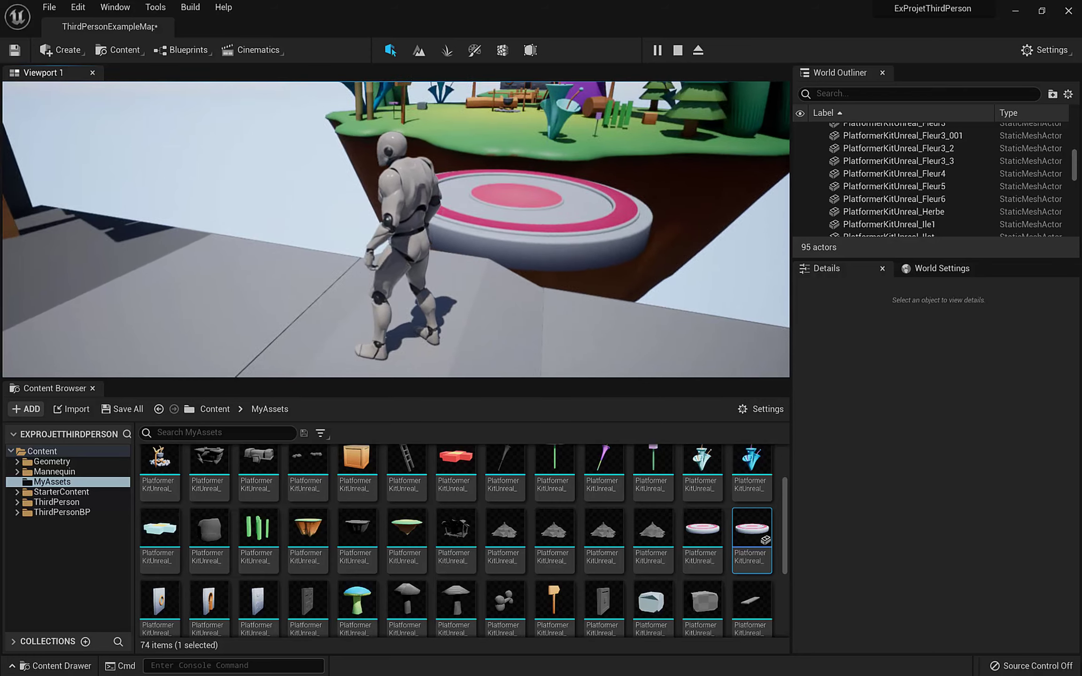
pyautogui.press('w')
pyautogui.press('w')
pyautogui.press('space')
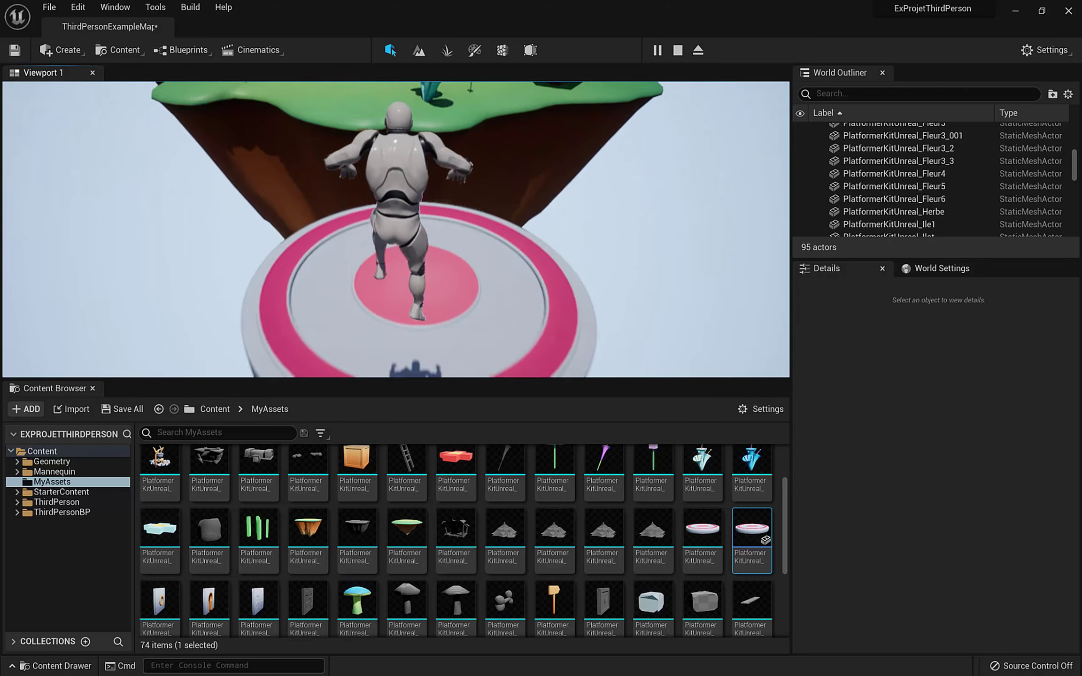
pyautogui.press('s')
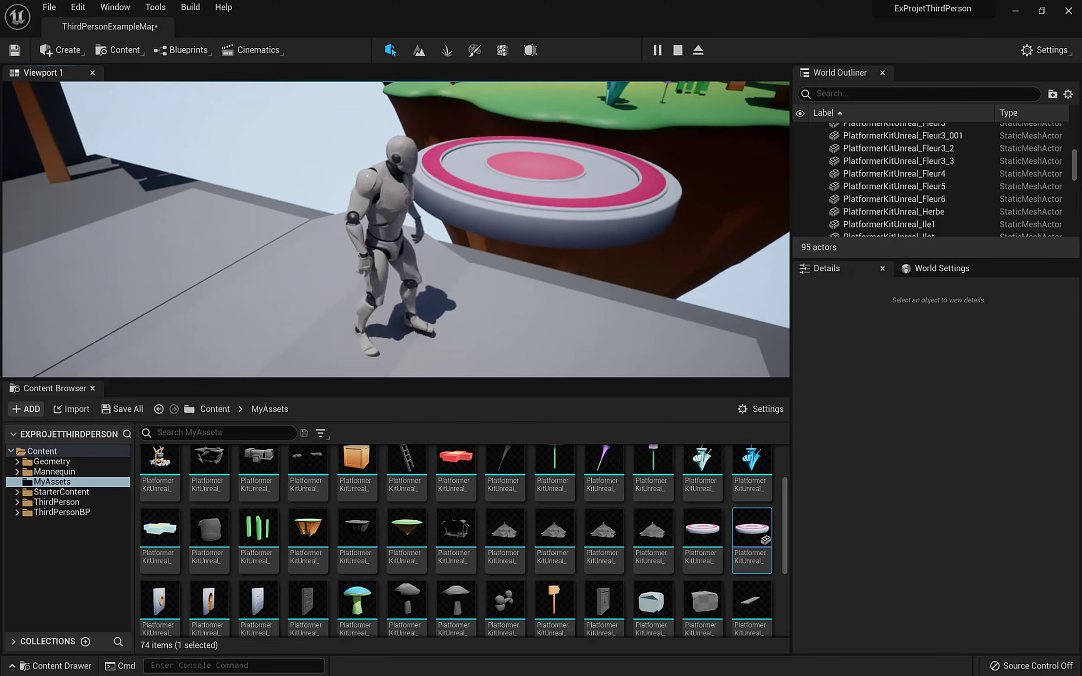
pyautogui.press('a')
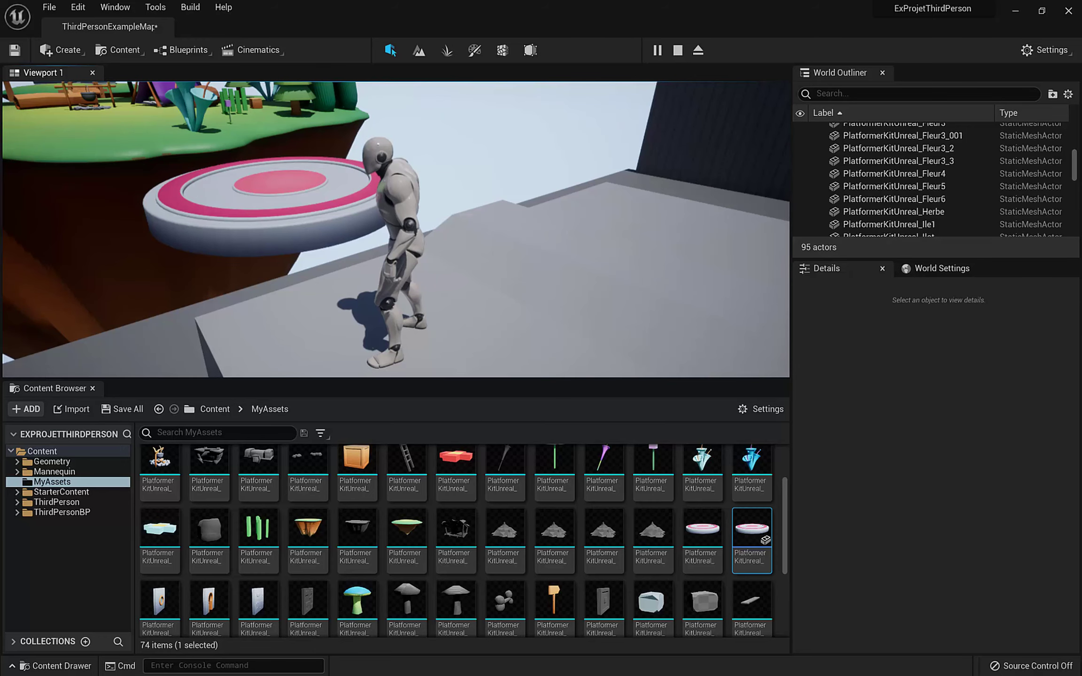
pyautogui.press('Escape')
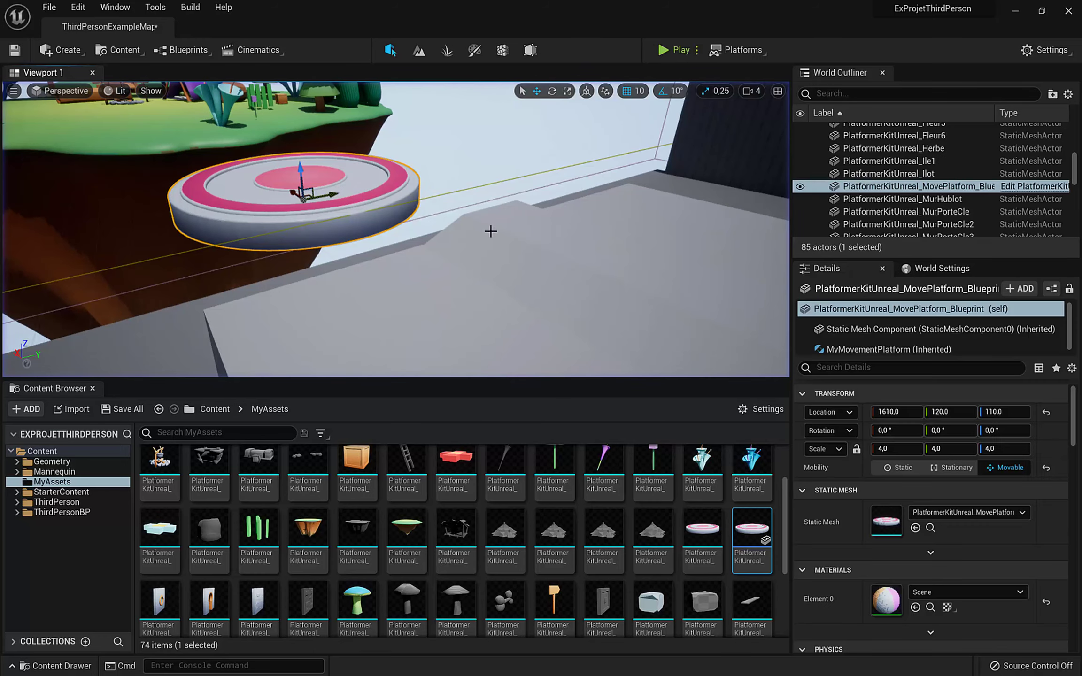
# Step: In the platform blueprint, set MyMovementPlatform's Behaviour Type to Ping Pong and control point 1's X position to 1000, and compile
pyautogui.doubleClick(745, 528)
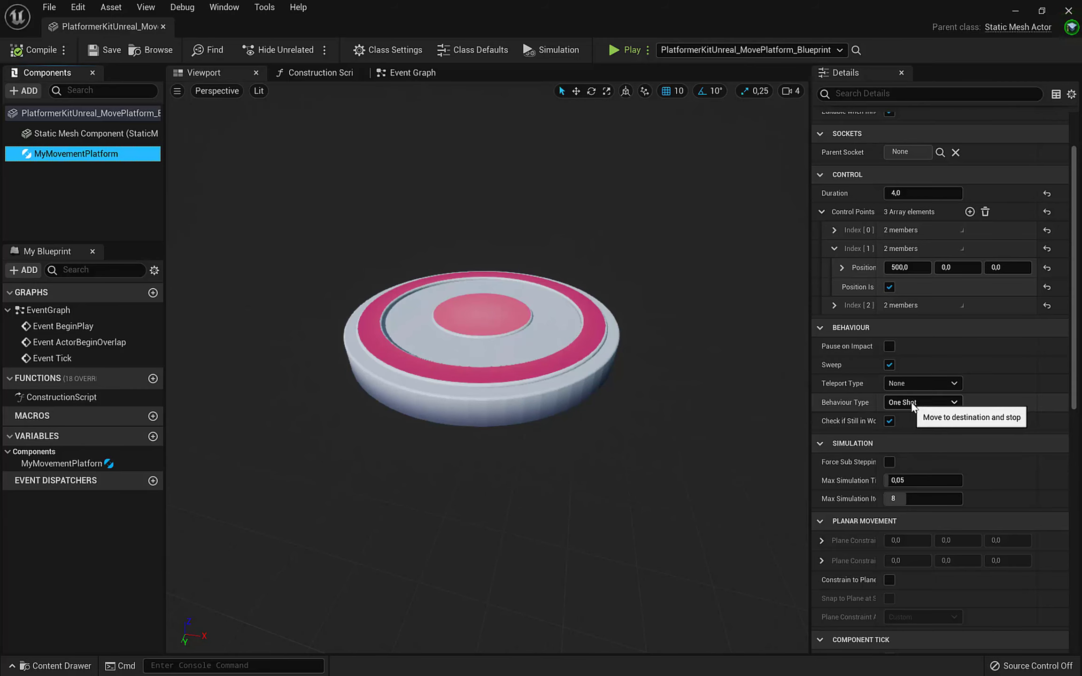
pyautogui.click(928, 404)
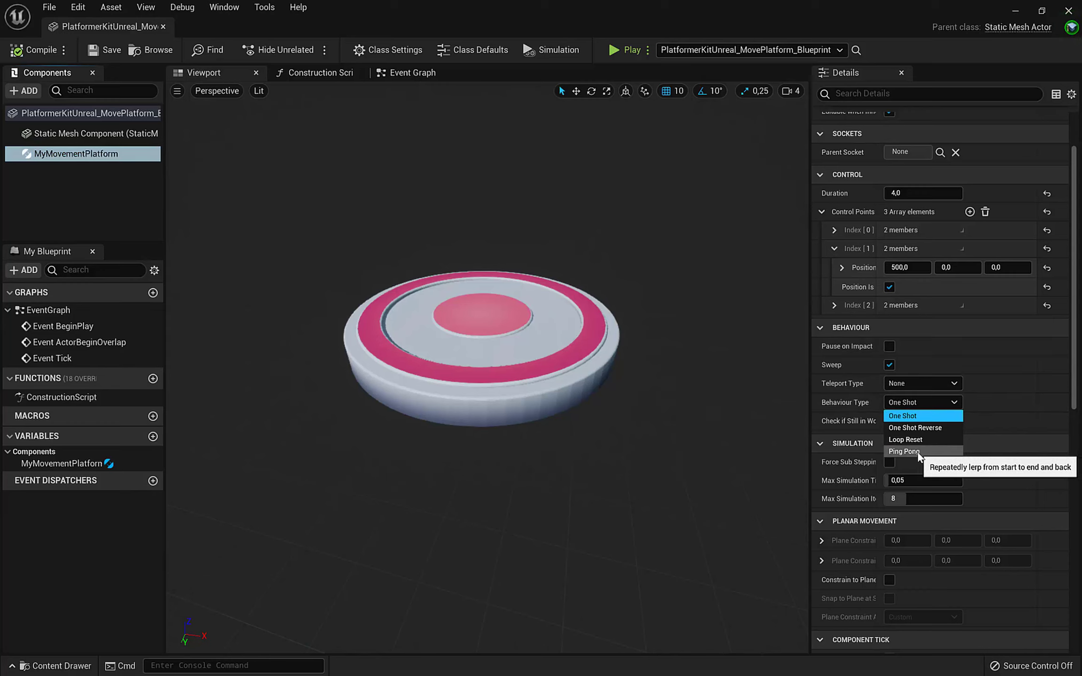
pyautogui.click(904, 451)
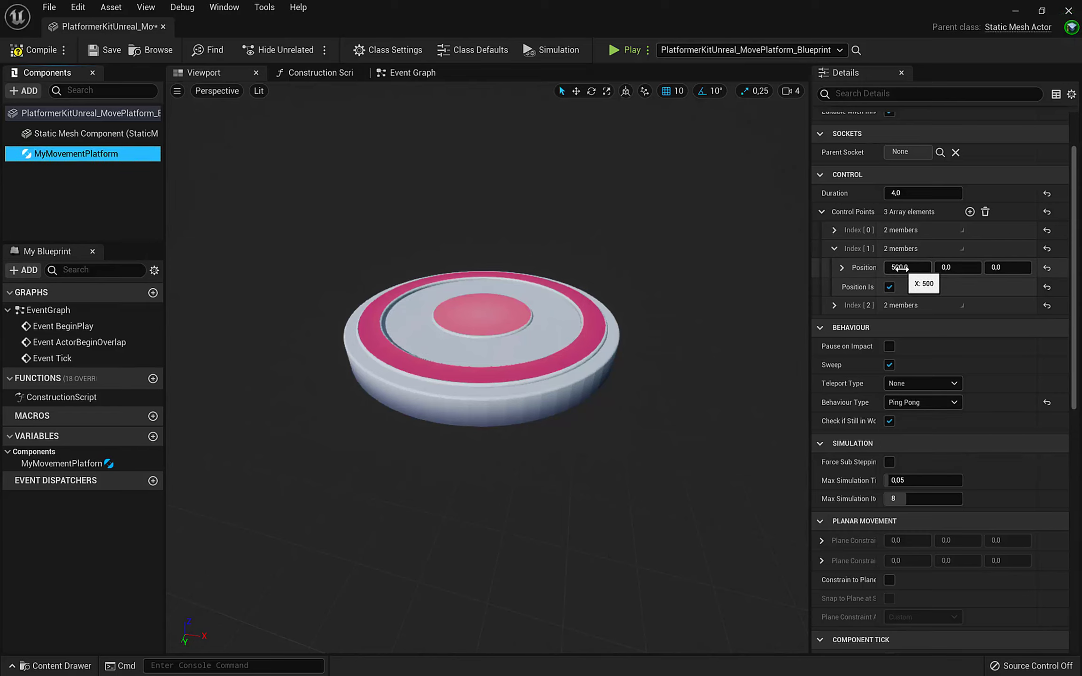
pyautogui.click(907, 267)
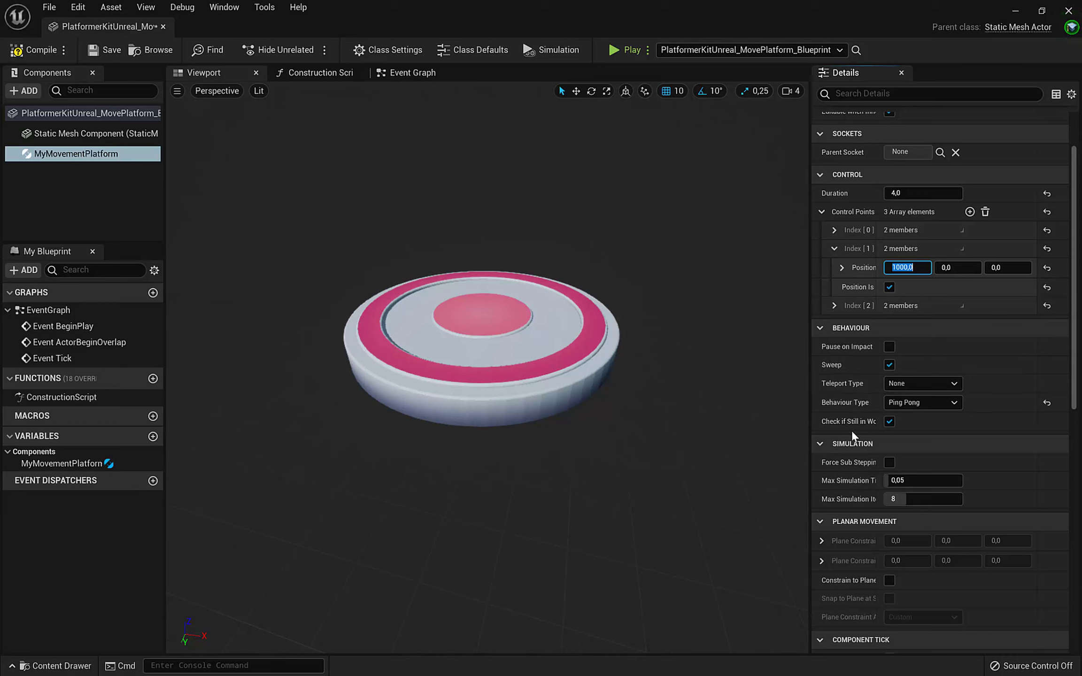
pyautogui.click(29, 50)
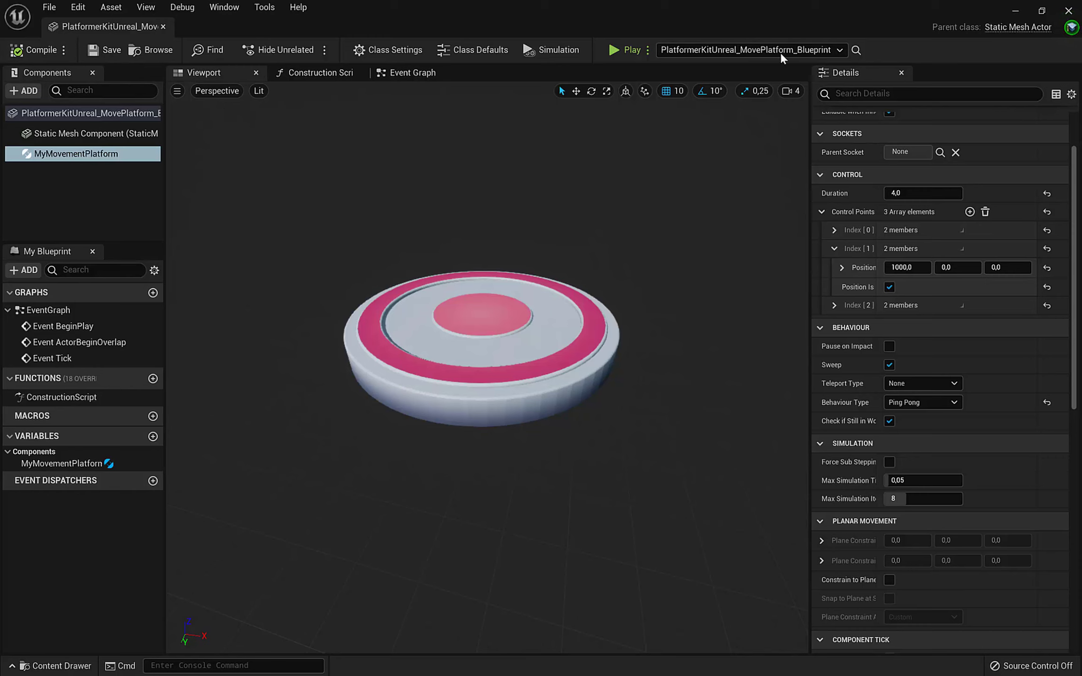
# Step: Play-test the level, walking the character out of the arena toward the pink platform to watch it move back and forth, and end the session
pyautogui.click(472, 50)
pyautogui.click(544, 50)
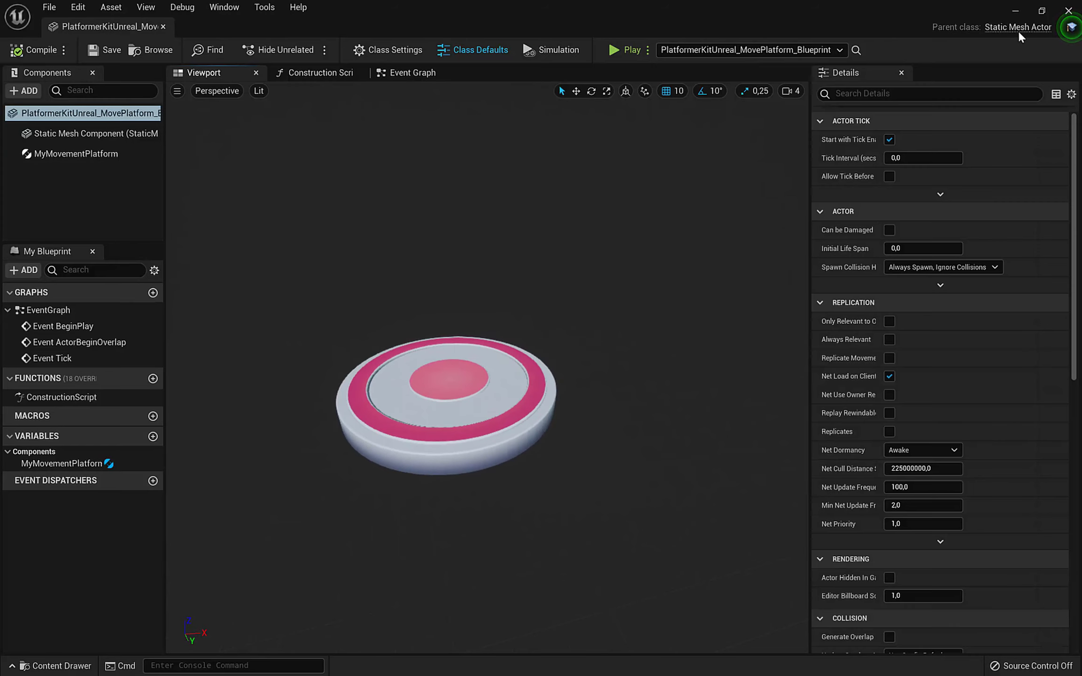
pyautogui.click(1014, 11)
pyautogui.click(679, 50)
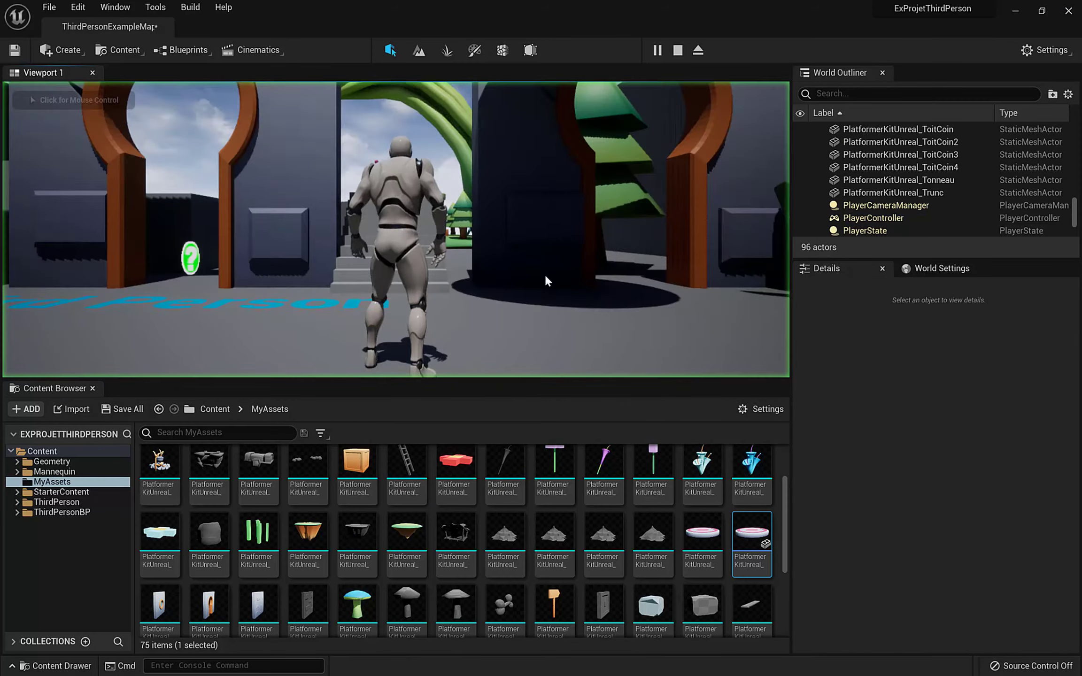
pyautogui.press('w')
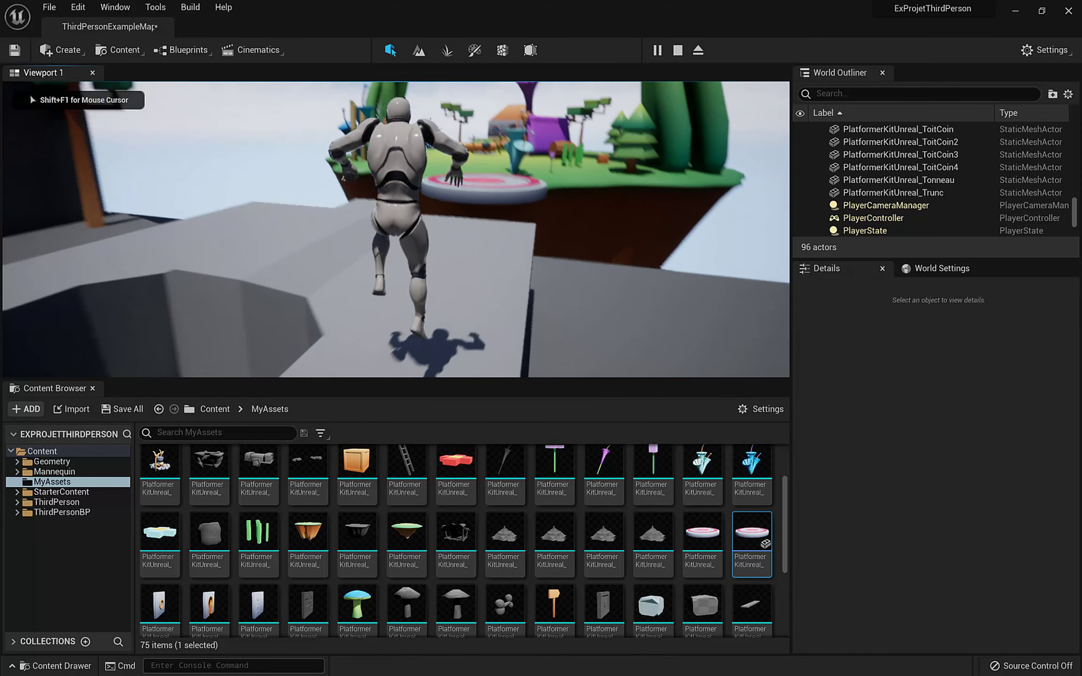
pyautogui.press('a')
pyautogui.press('a')
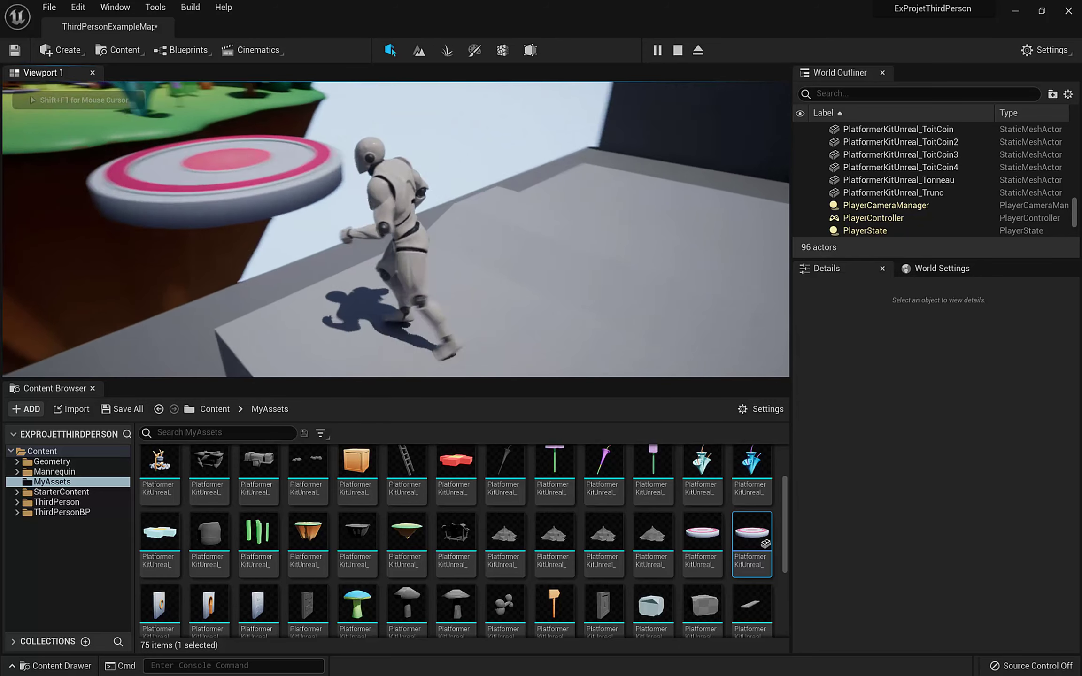
pyautogui.press('a')
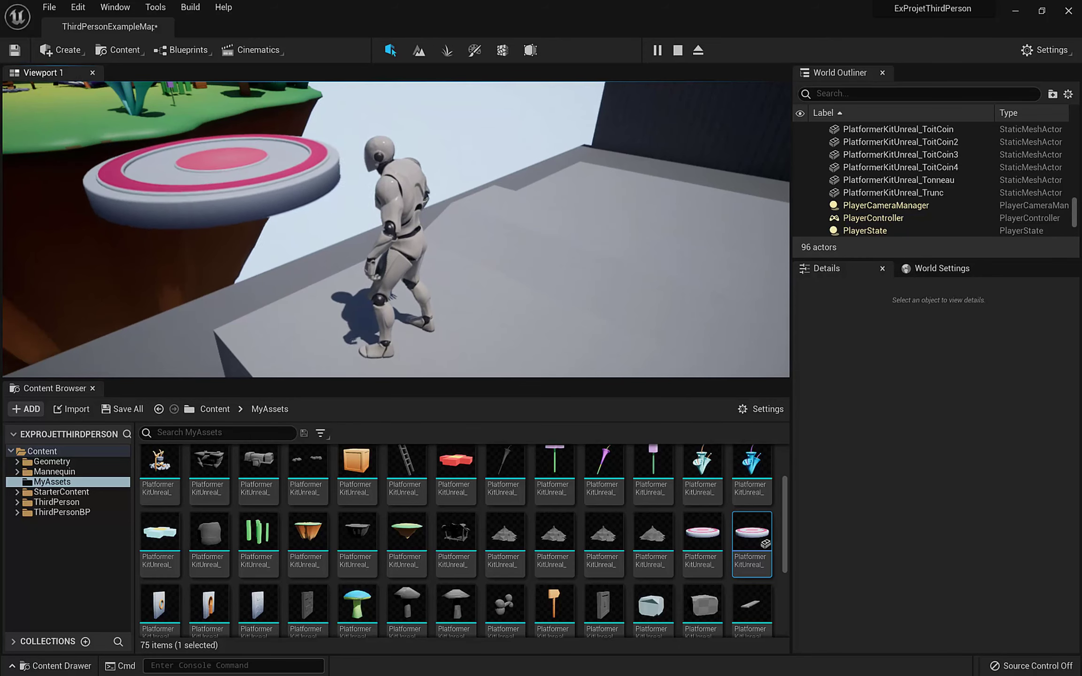
pyautogui.press('a')
pyautogui.press('a')
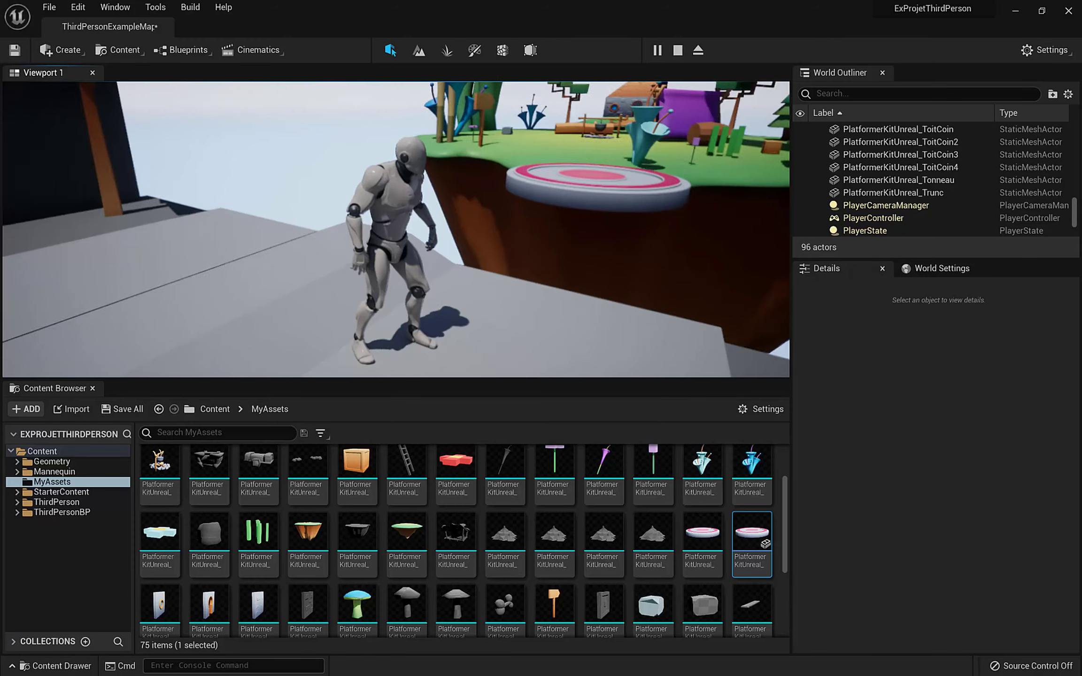
pyautogui.press('Escape')
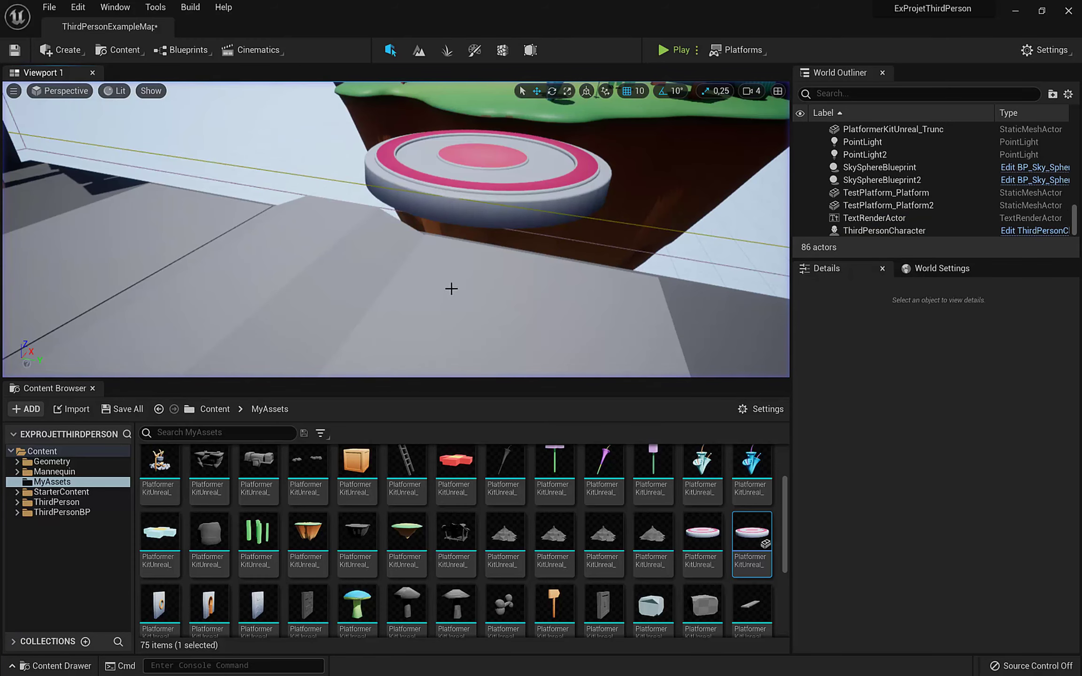
# Step: Reopen the platform blueprint, review all three control points of MyMovementPlatform, and preview its motion in a short simulation
pyautogui.doubleClick(742, 547)
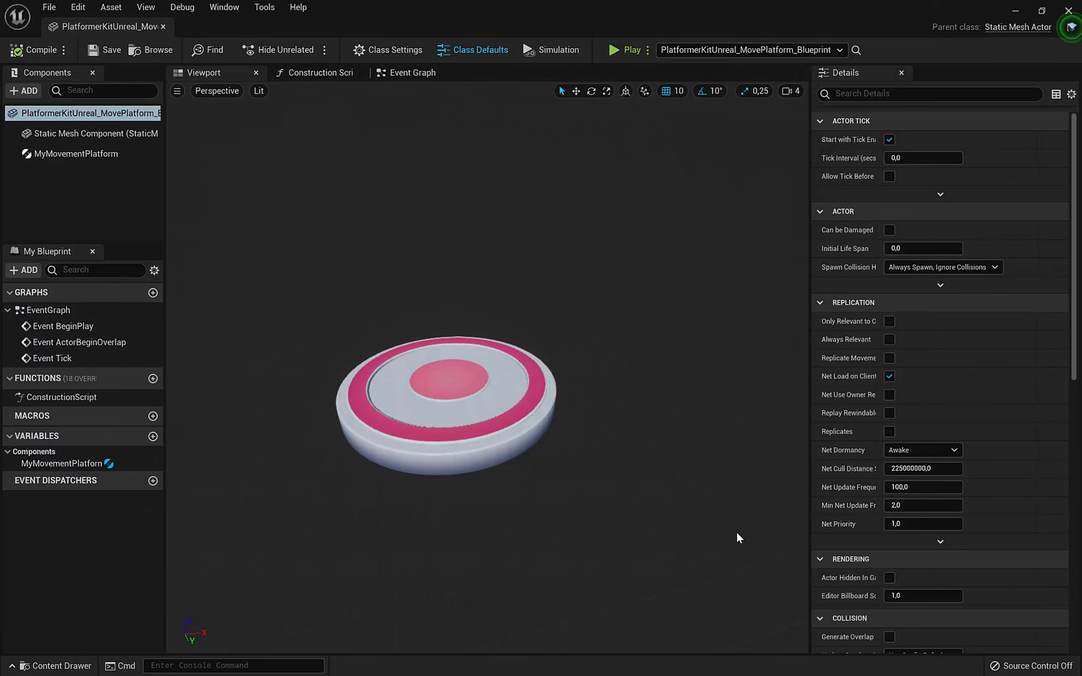
pyautogui.click(85, 155)
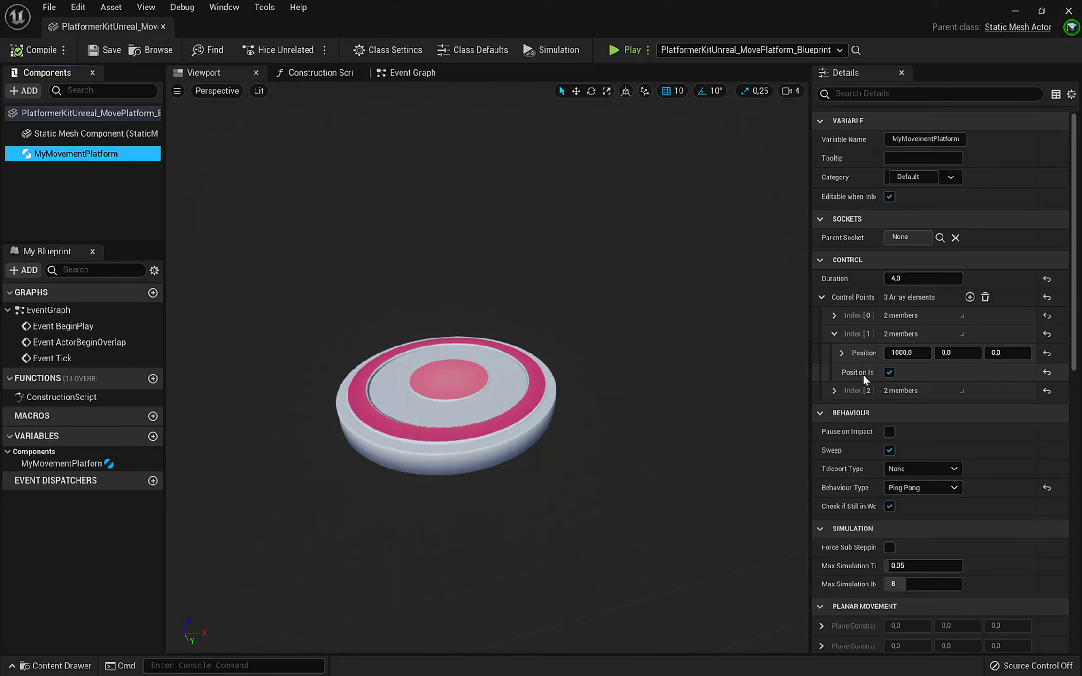
pyautogui.click(834, 315)
pyautogui.click(835, 429)
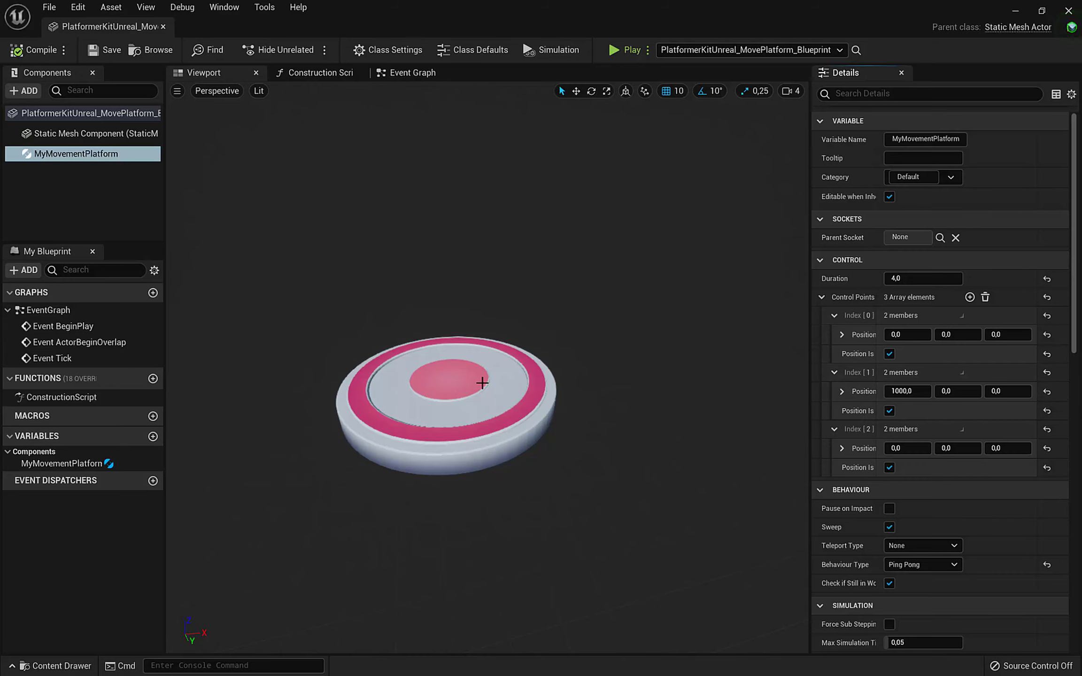
pyautogui.click(546, 50)
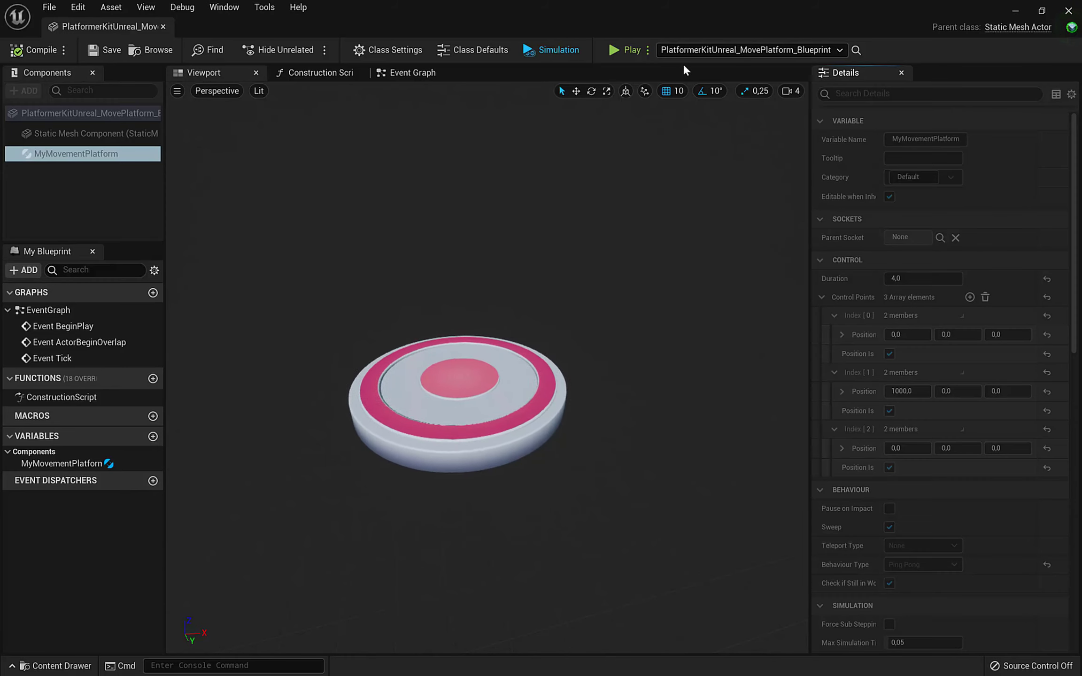
pyautogui.click(561, 49)
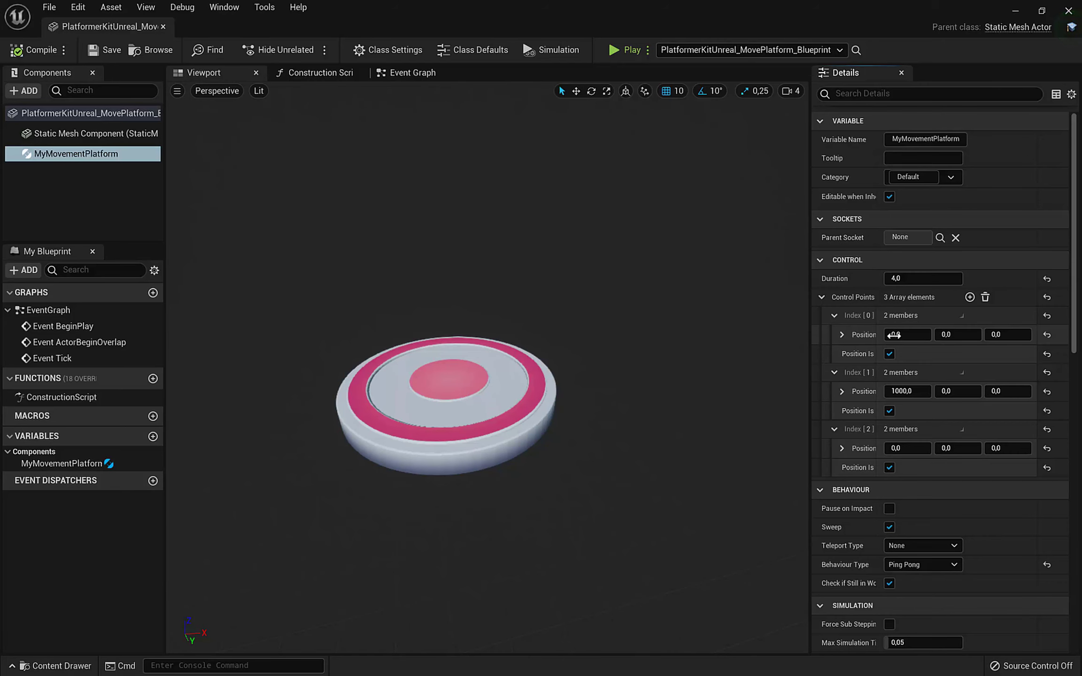
# Step: Reset the pink platform's location in the level to 0, 0, 0 and move it along X to 1680, just outside the arena
pyautogui.click(1015, 11)
pyautogui.click(423, 185)
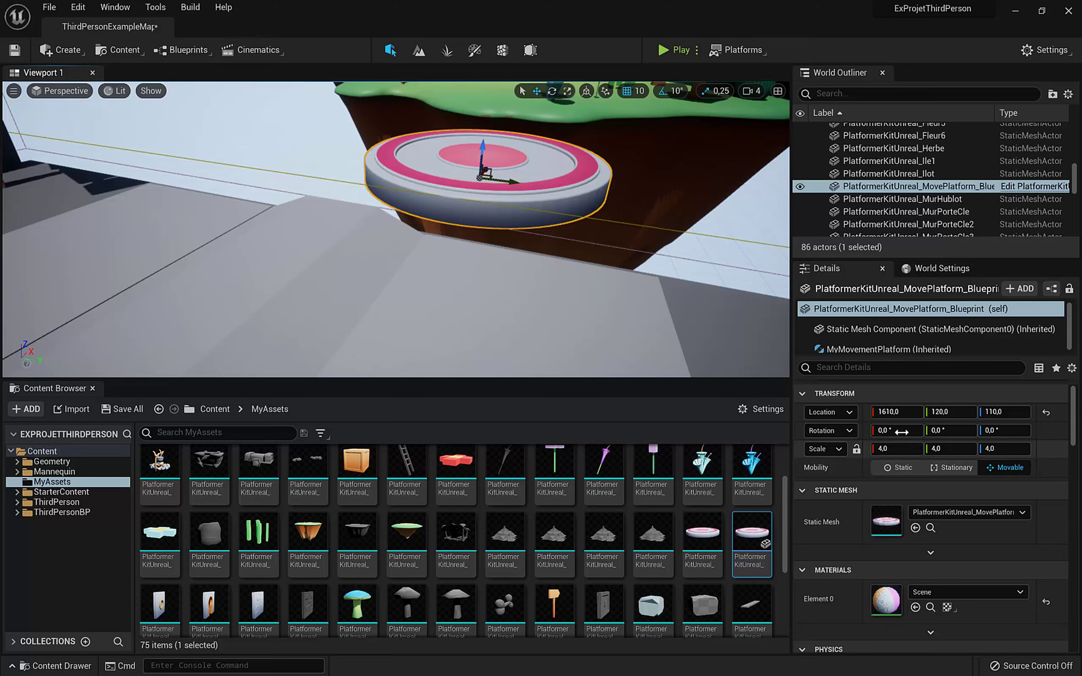
pyautogui.press('s')
pyautogui.moveTo(563, 263); pyautogui.dragTo(624, 282, button='right')
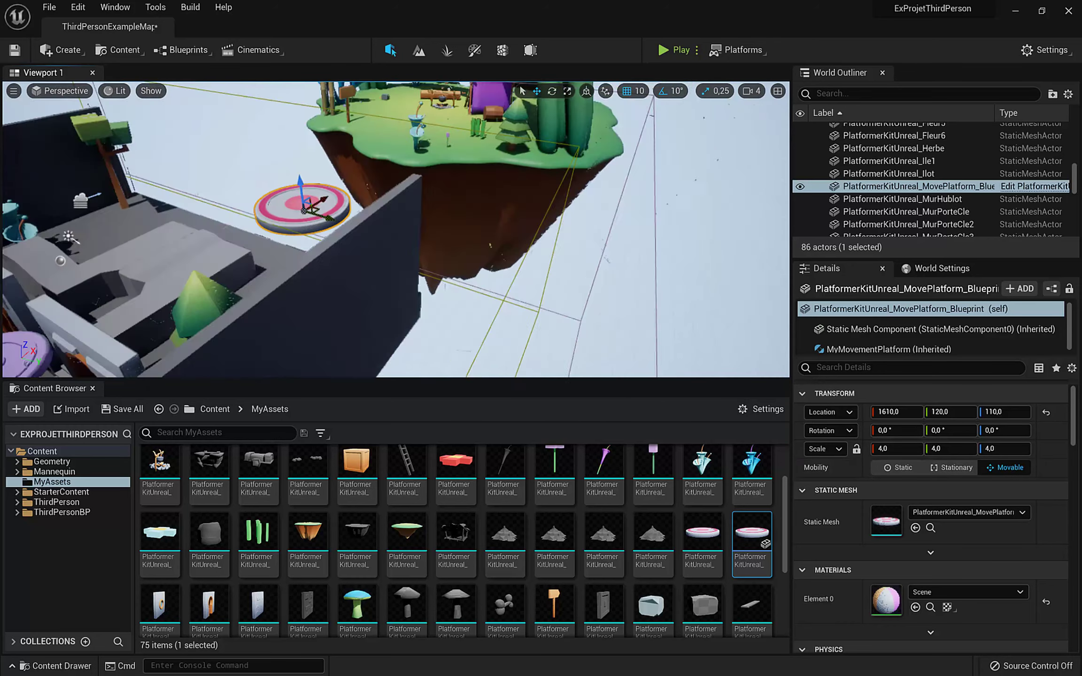
pyautogui.moveTo(545, 128); pyautogui.dragTo(541, 133, button='right')
pyautogui.moveTo(896, 413); pyautogui.dragTo(897, 413)
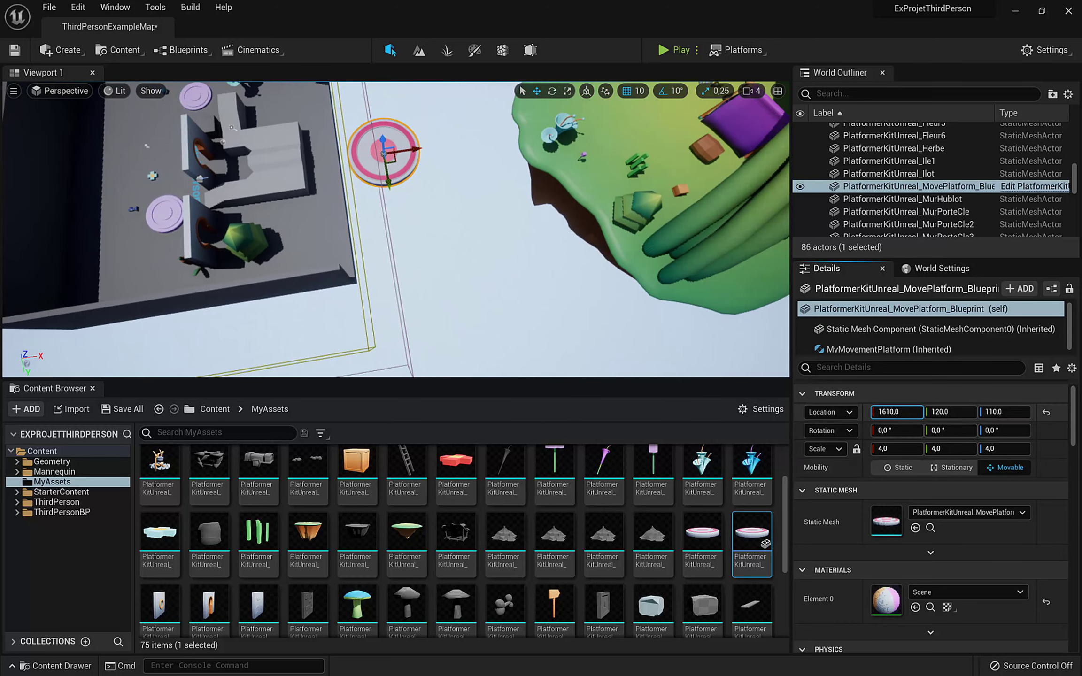
pyautogui.write('0')
pyautogui.press('Tab')
pyautogui.write('0')
pyautogui.press('Tab')
pyautogui.write('0')
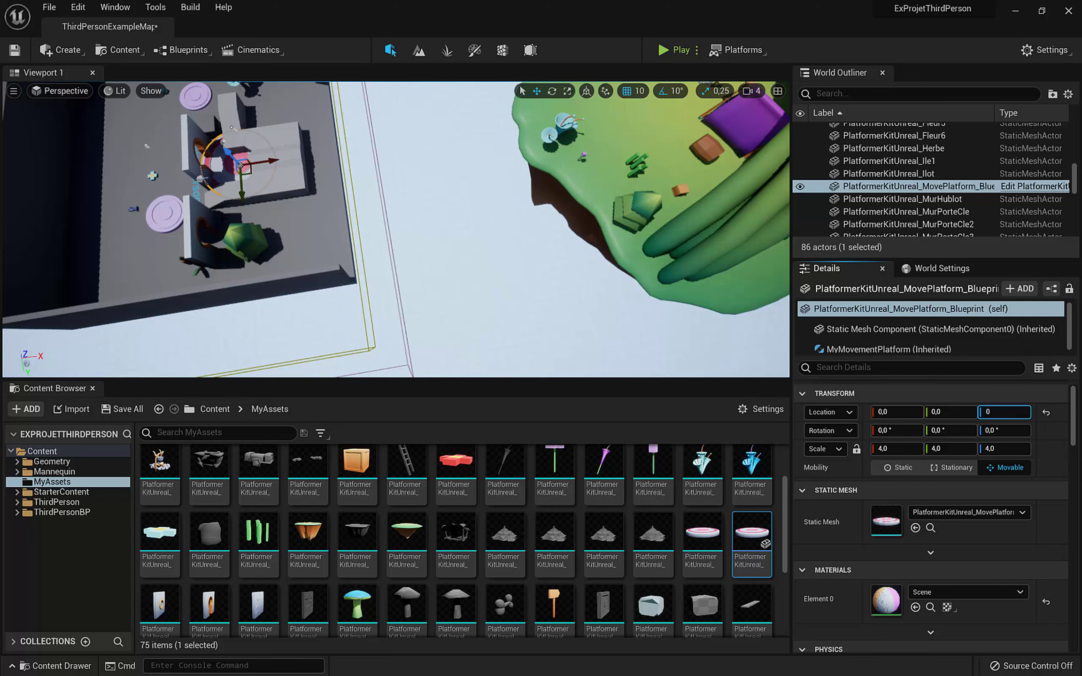
pyautogui.moveTo(272, 162); pyautogui.dragTo(446, 194)
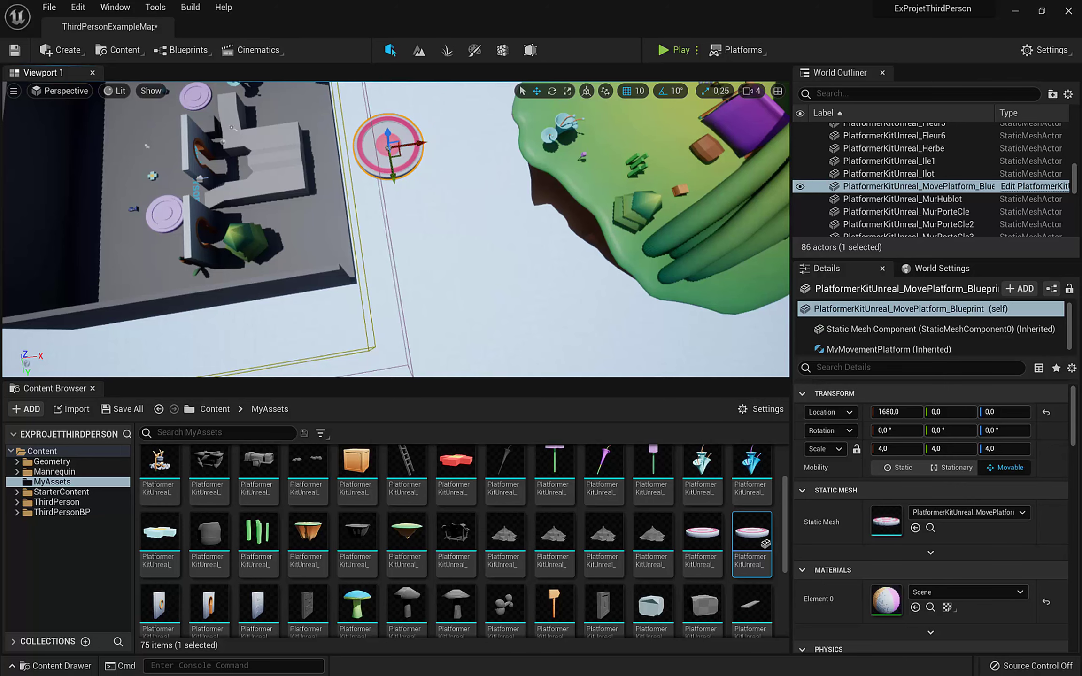
# Step: Examine the island, the wooden bridge, the house islet and the arena from several angles
pyautogui.moveTo(441, 207); pyautogui.dragTo(479, 182, button='right')
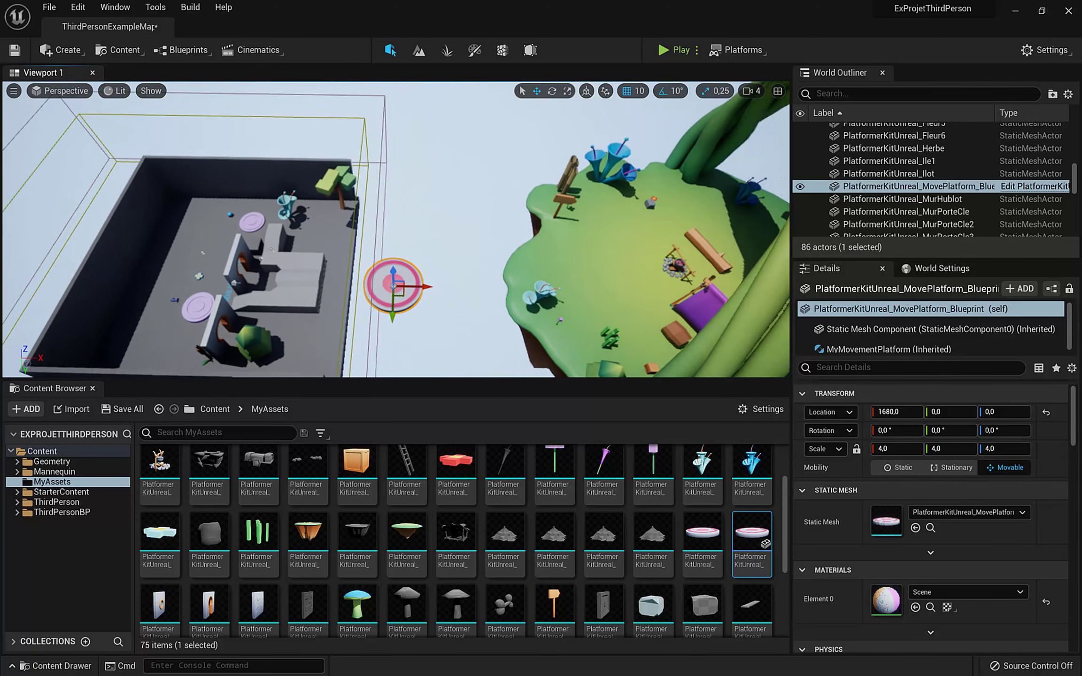
pyautogui.press('d')
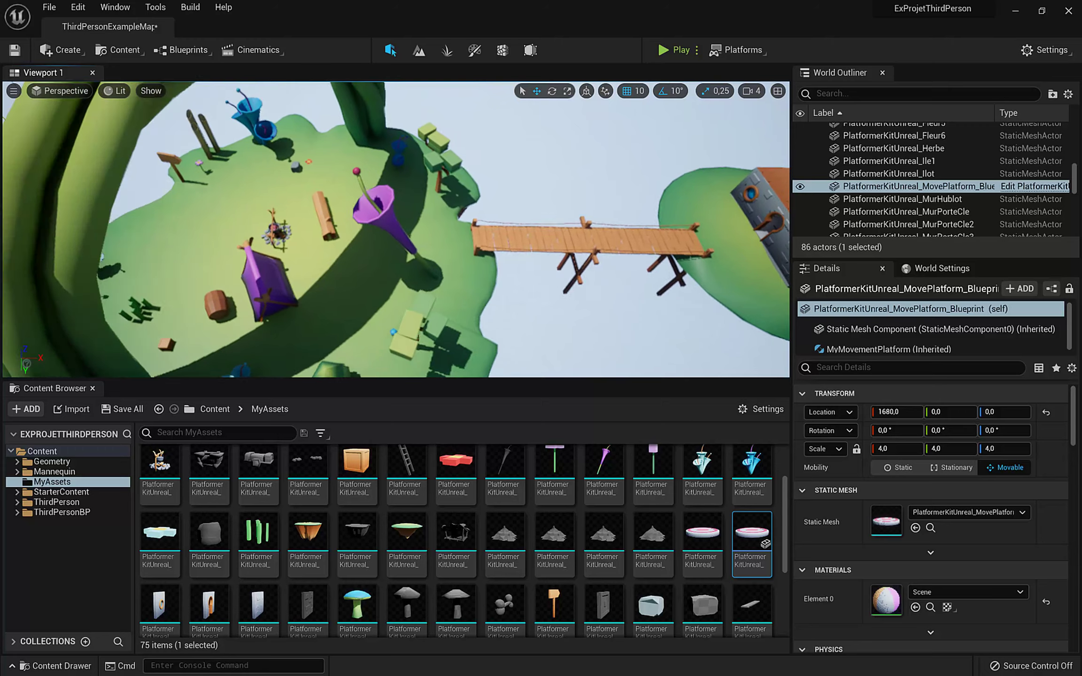
pyautogui.press('d')
pyautogui.moveTo(479, 183); pyautogui.dragTo(460, 122, button='right')
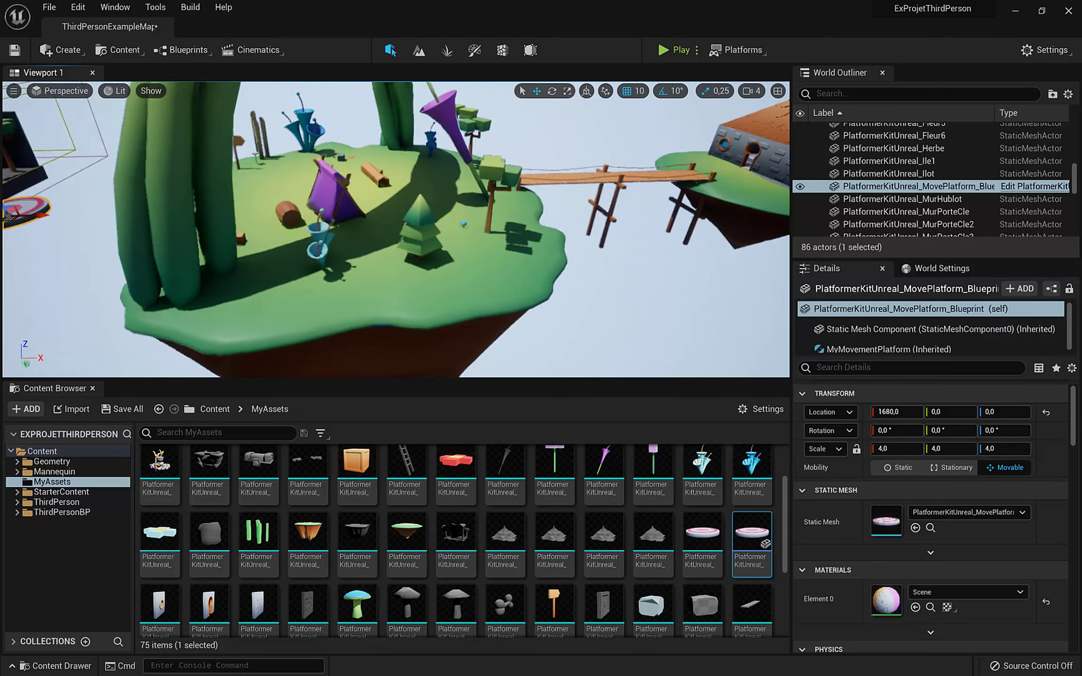
pyautogui.keyDown('alt'); pyautogui.moveTo(395, 188); pyautogui.dragTo(309, 183); pyautogui.keyUp('alt')
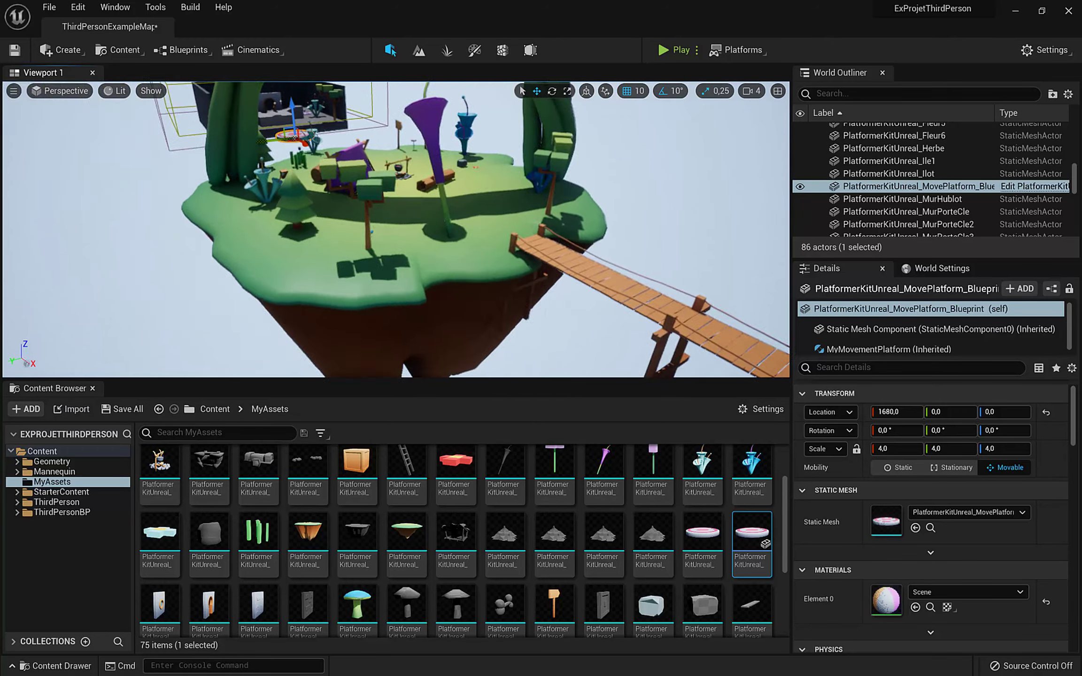
pyautogui.moveTo(263, 235); pyautogui.dragTo(339, 251, button='right')
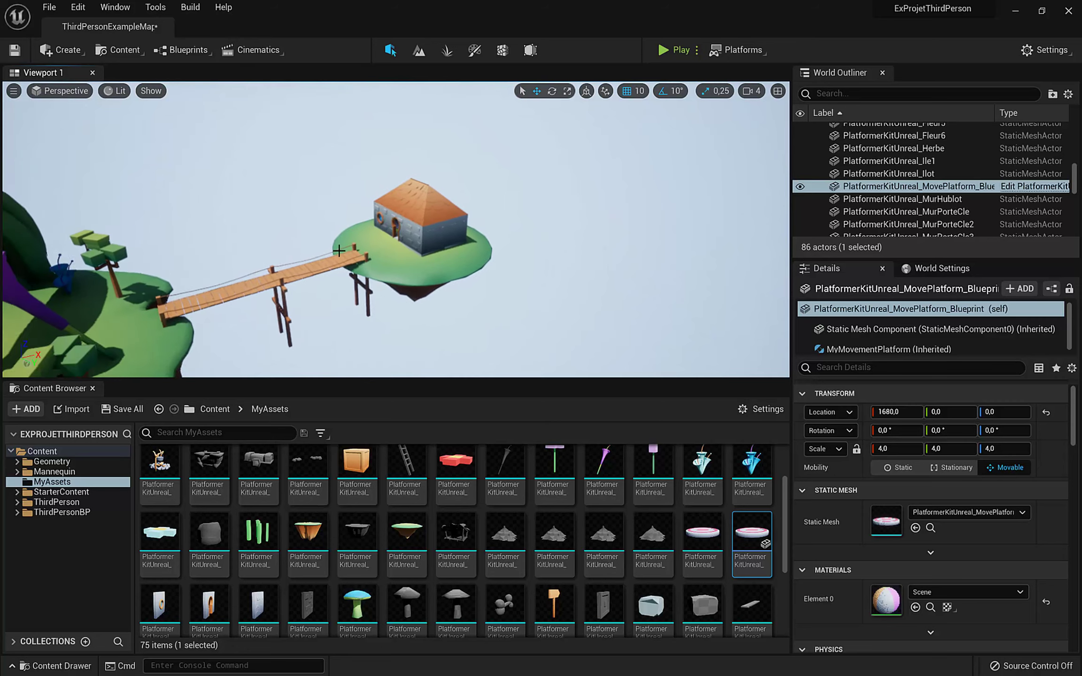
pyautogui.keyDown('alt'); pyautogui.moveTo(339, 250); pyautogui.dragTo(187, 266); pyautogui.keyUp('alt')
pyautogui.keyDown('alt'); pyautogui.moveTo(396, 229); pyautogui.dragTo(512, 227); pyautogui.keyUp('alt')
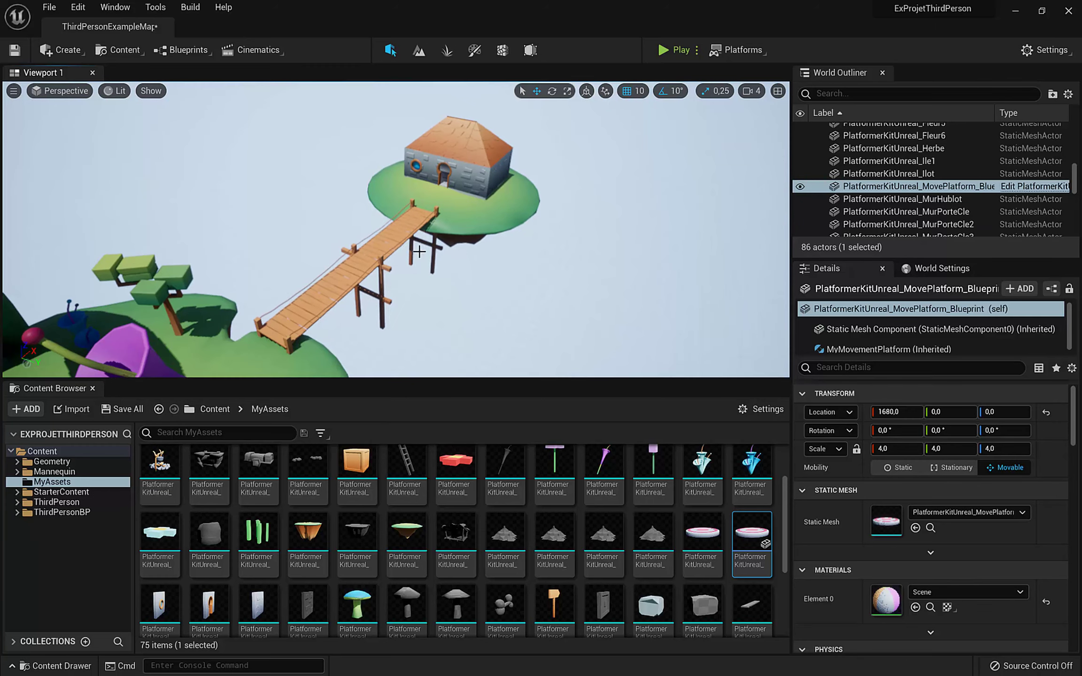
pyautogui.keyDown('alt'); pyautogui.moveTo(396, 229); pyautogui.dragTo(178, 250); pyautogui.keyUp('alt')
pyautogui.keyDown('alt'); pyautogui.moveTo(390, 189); pyautogui.dragTo(592, 181); pyautogui.keyUp('alt')
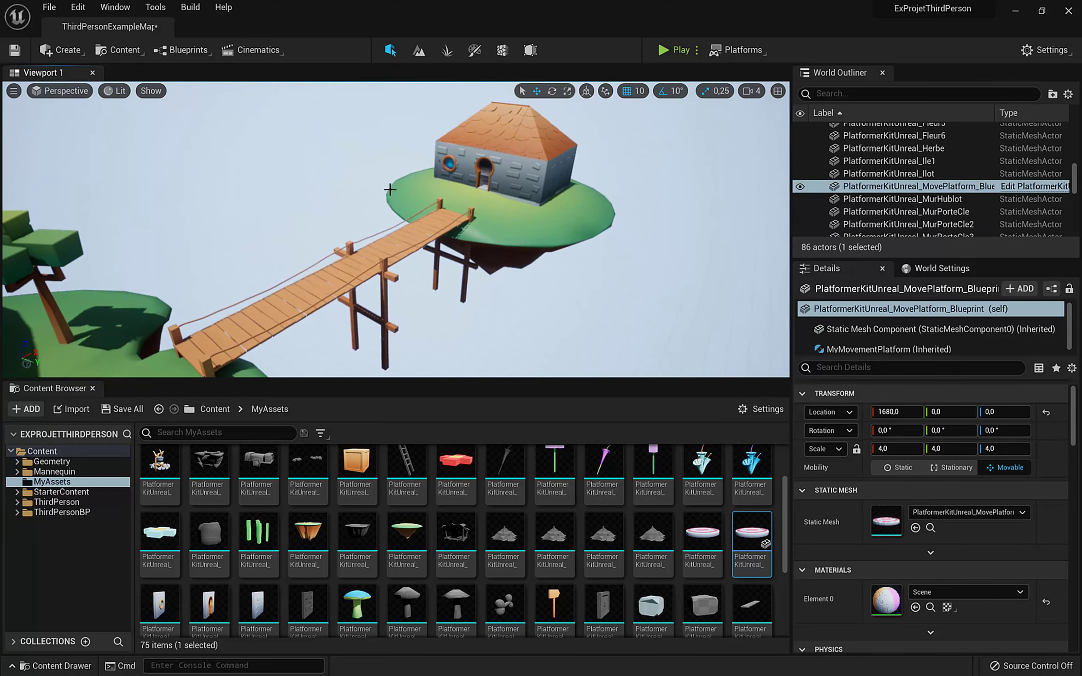
pyautogui.moveTo(396, 202); pyautogui.dragTo(244, 218, button='right')
pyautogui.scroll(-4, 359, 201)
pyautogui.keyDown('alt'); pyautogui.moveTo(396, 229); pyautogui.dragTo(275, 162); pyautogui.keyUp('alt')
pyautogui.moveTo(396, 230); pyautogui.dragTo(366, 225, button='right')
pyautogui.moveTo(196, 200); pyautogui.dragTo(188, 199, button='right')
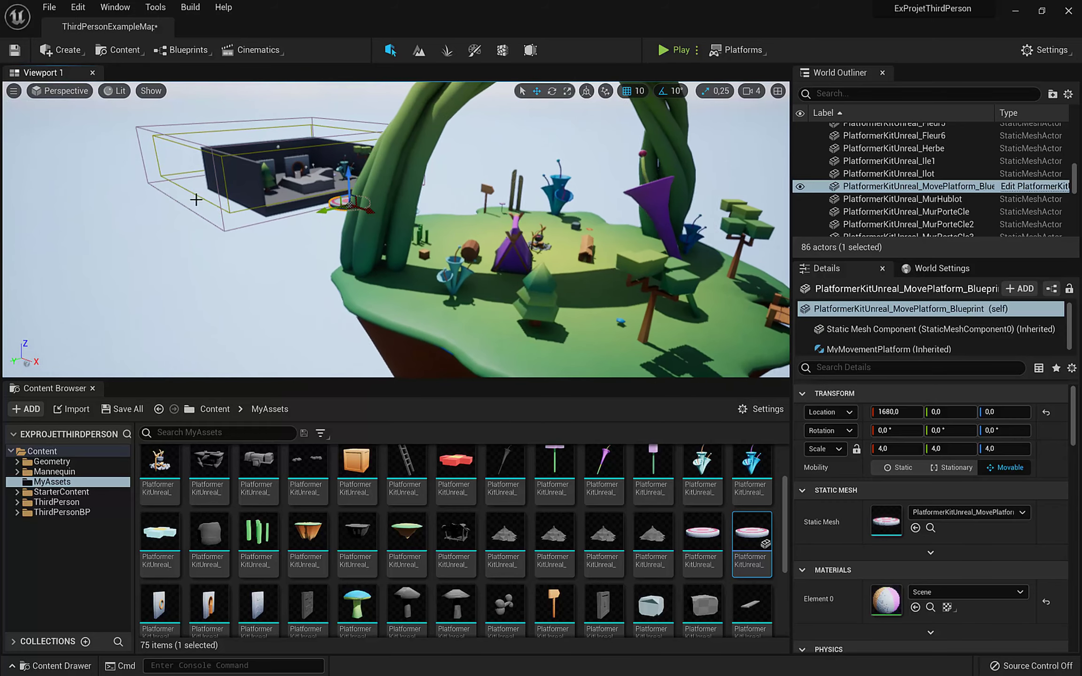
pyautogui.keyDown('alt'); pyautogui.moveTo(380, 231); pyautogui.dragTo(491, 251); pyautogui.keyUp('alt')
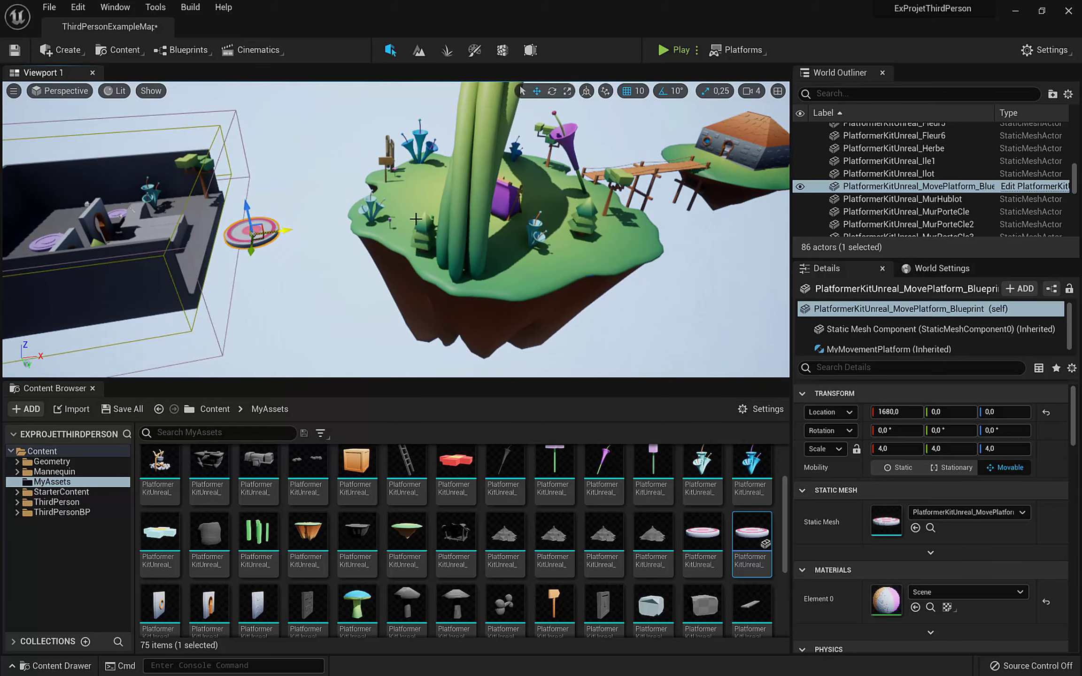
pyautogui.moveTo(261, 237); pyautogui.dragTo(223, 231, button='right')
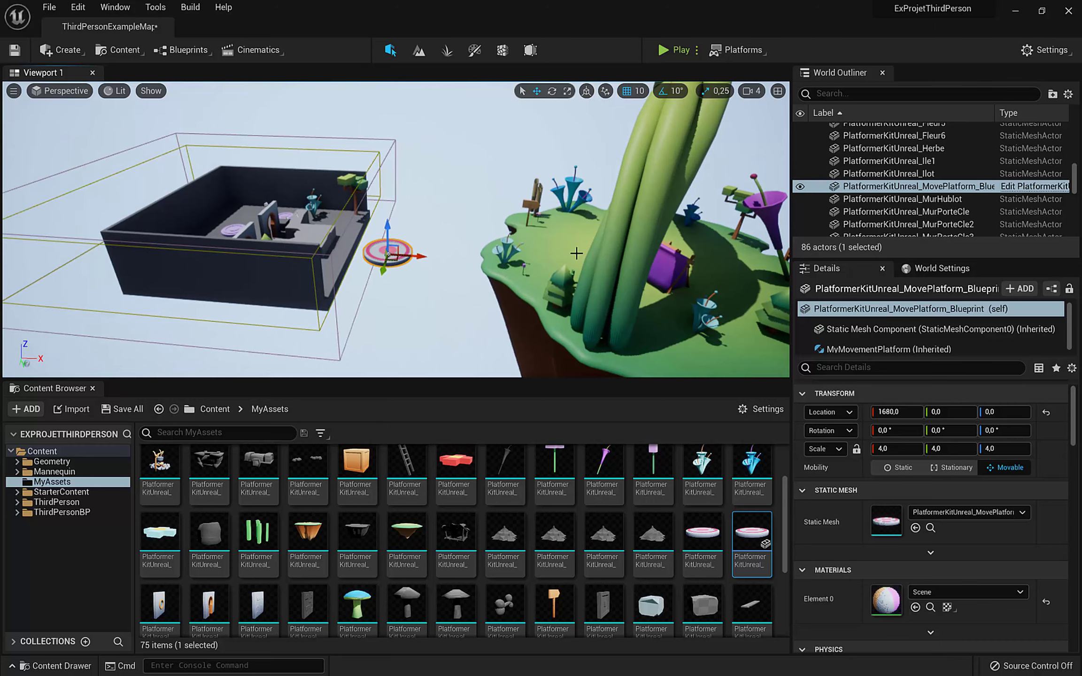
# Step: Duplicate the pink platform twice between arena and island, at about X 2310, Y -880 and X 2620, Y 890, and save the level
pyautogui.moveTo(562, 226); pyautogui.dragTo(576, 231, button='right')
pyautogui.scroll(4, 381, 266)
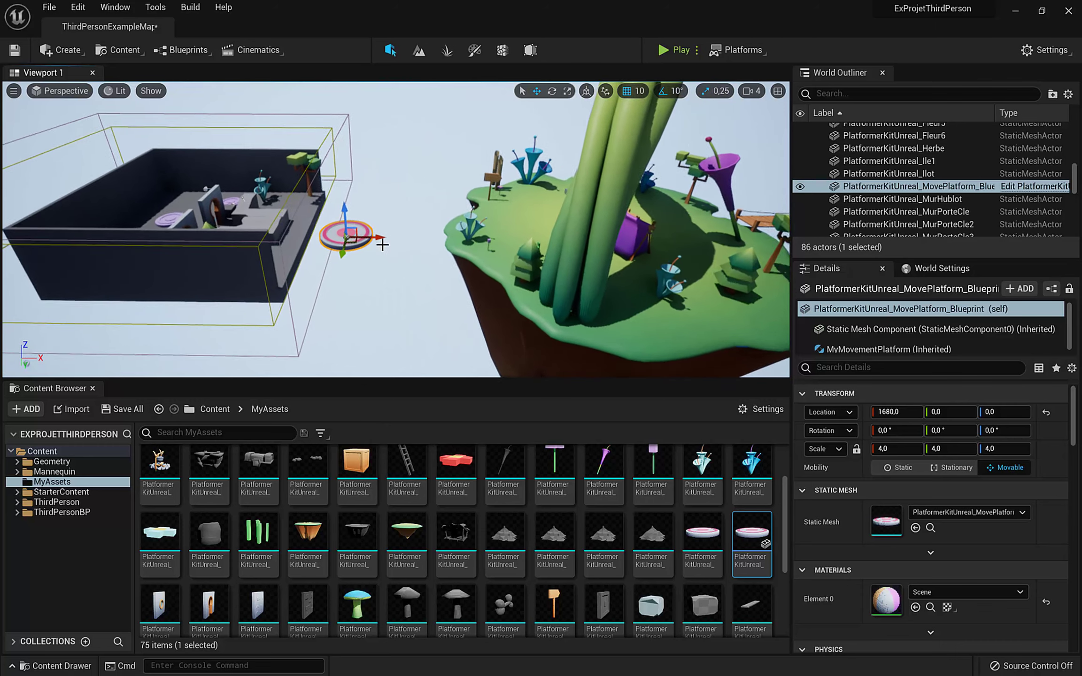
pyautogui.scroll(4, 381, 265)
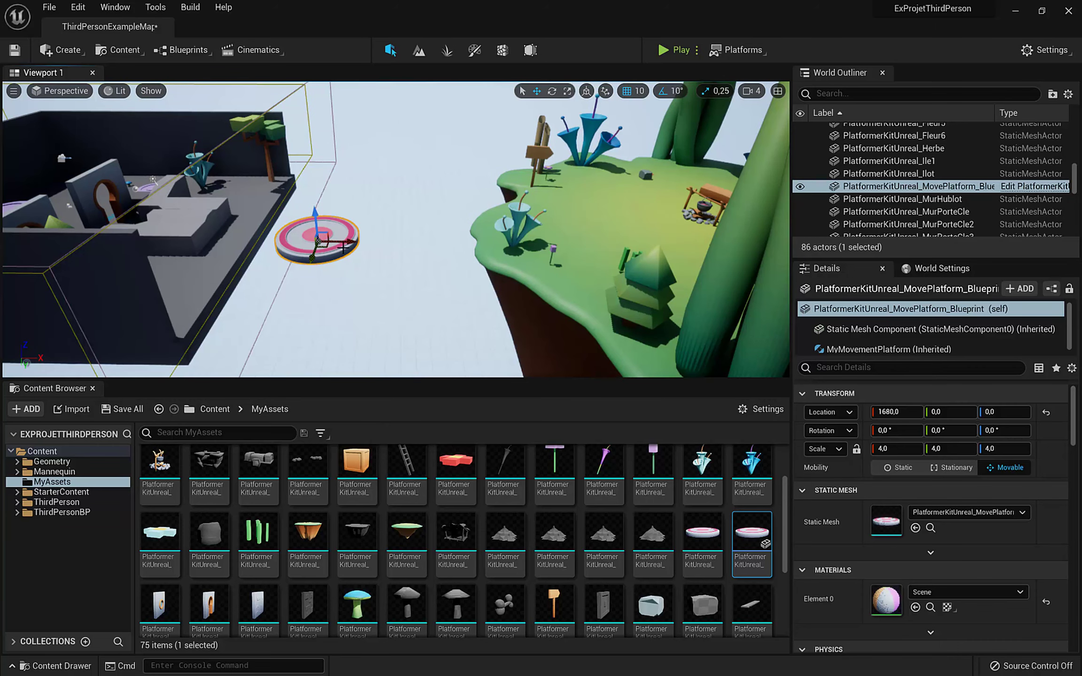
pyautogui.keyDown('alt'); pyautogui.moveTo(348, 243); pyautogui.dragTo(431, 260); pyautogui.keyUp('alt')
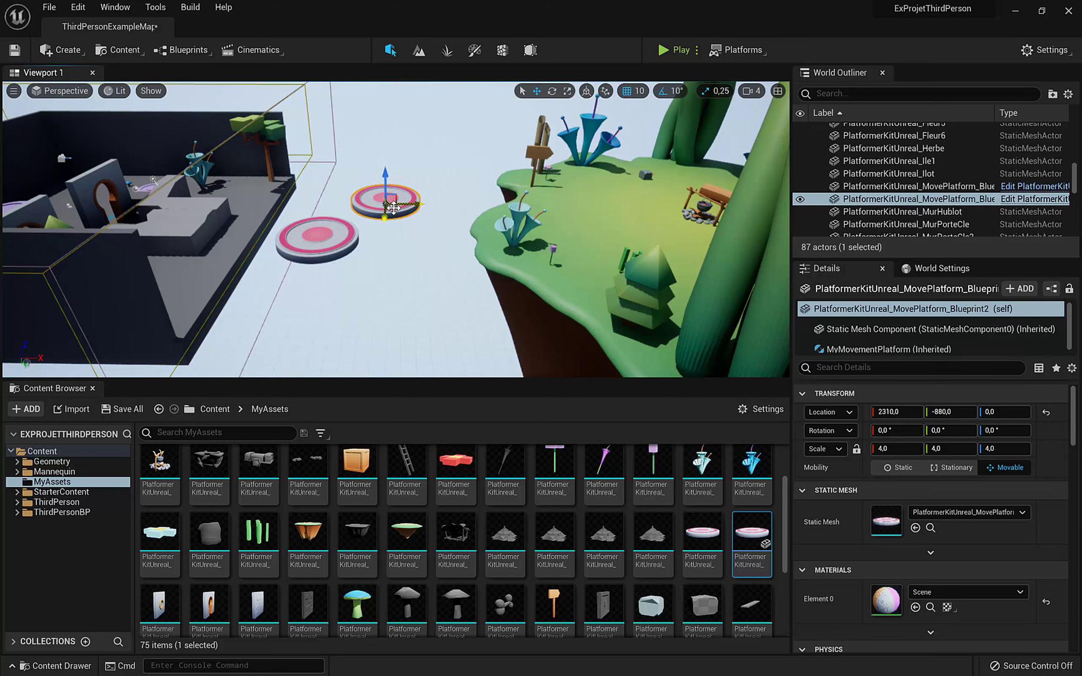
pyautogui.keyDown('alt'); pyautogui.moveTo(393, 207); pyautogui.dragTo(402, 237); pyautogui.keyUp('alt')
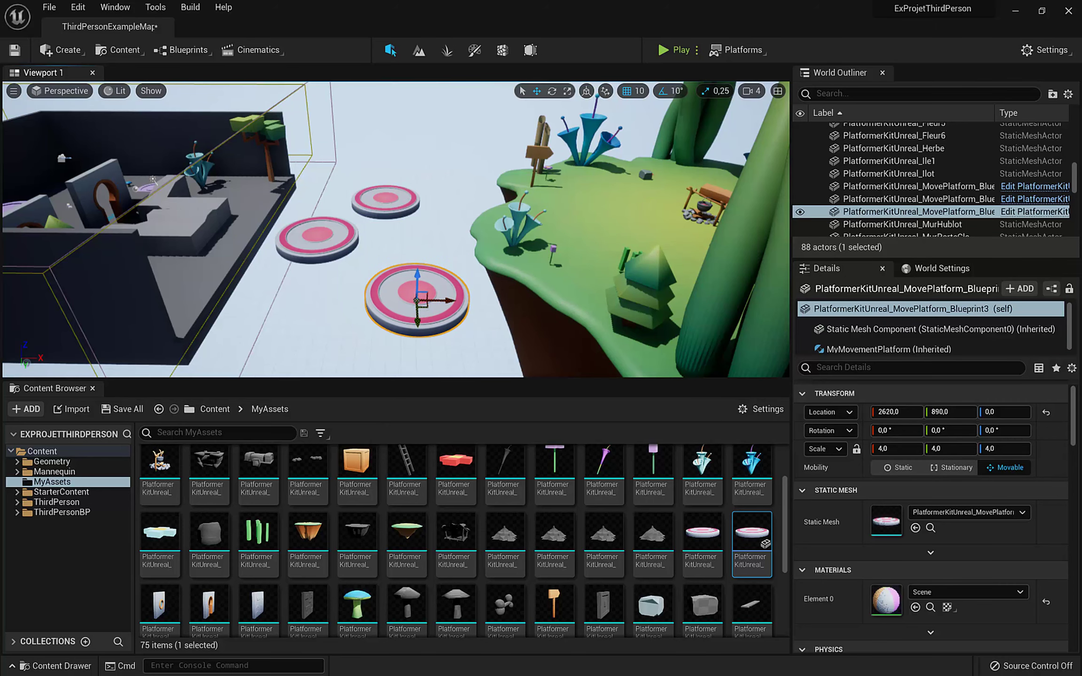
pyautogui.keyDown('alt'); pyautogui.moveTo(417, 244); pyautogui.dragTo(470, 263); pyautogui.keyUp('alt')
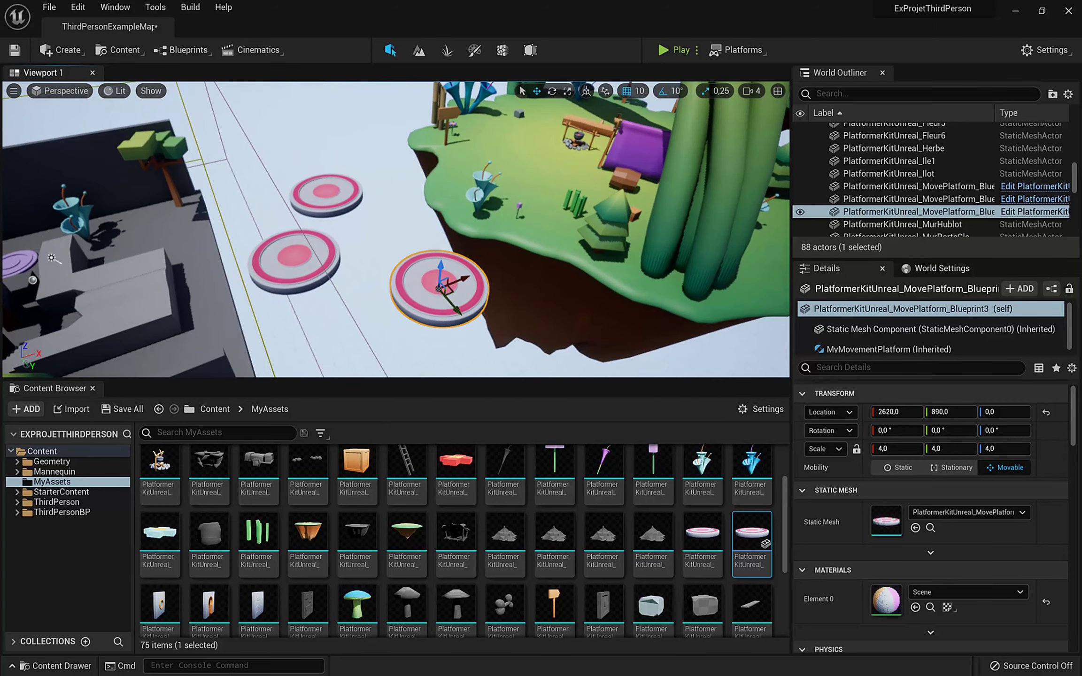
pyautogui.scroll(-4, 285, 222)
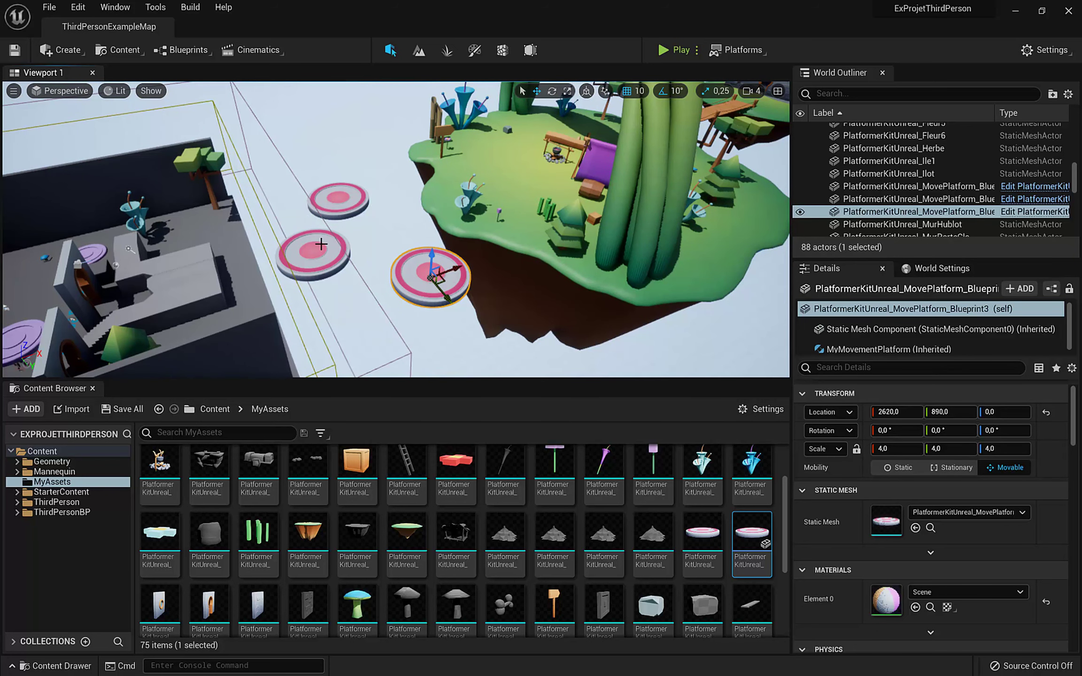
# Step: Examine the overall level layout with its three pink platforms between the arena and the islands
pyautogui.scroll(-4, 321, 244)
pyautogui.moveTo(321, 244); pyautogui.dragTo(312, 214, button='right')
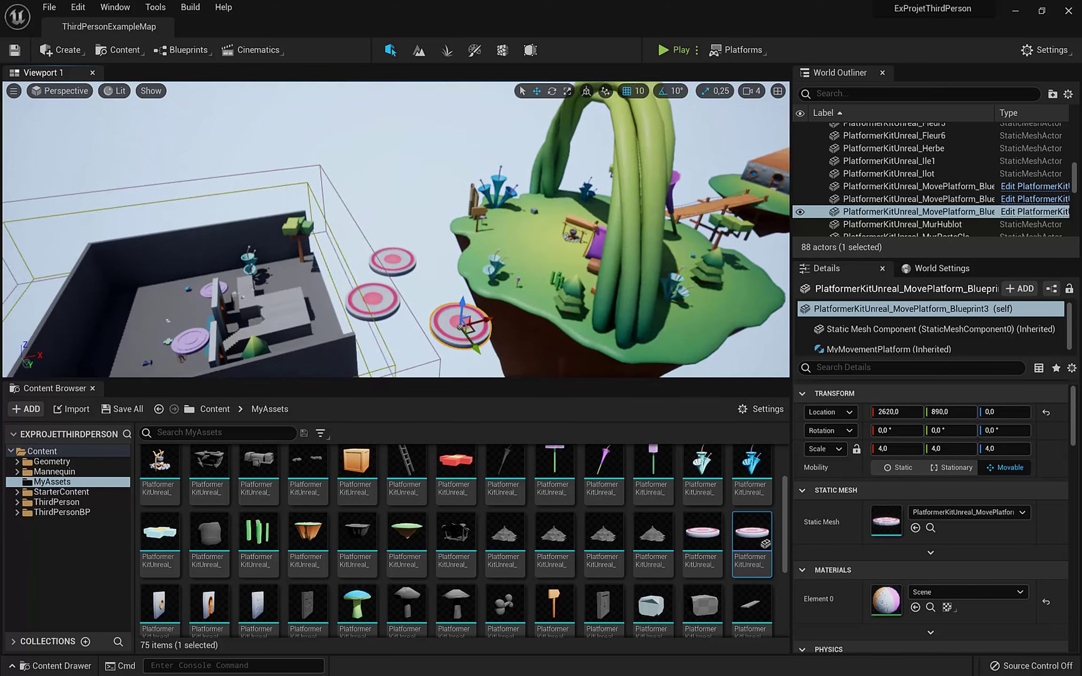
pyautogui.moveTo(360, 245)
pyautogui.keyDown('alt'); pyautogui.mouseDown()
pyautogui.moveTo(460, 235)
pyautogui.moveTo(354, 258)
pyautogui.mouseUp(); pyautogui.keyUp('alt')
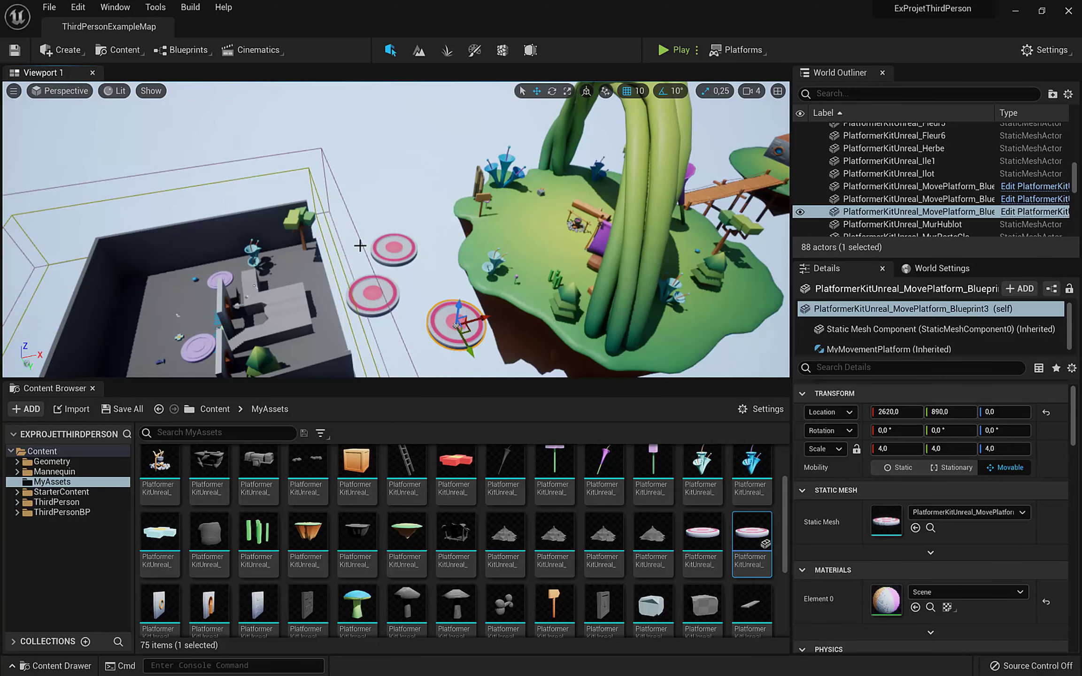
pyautogui.moveTo(360, 246); pyautogui.dragTo(324, 287, button='right')
pyautogui.scroll(-2, 329, 239)
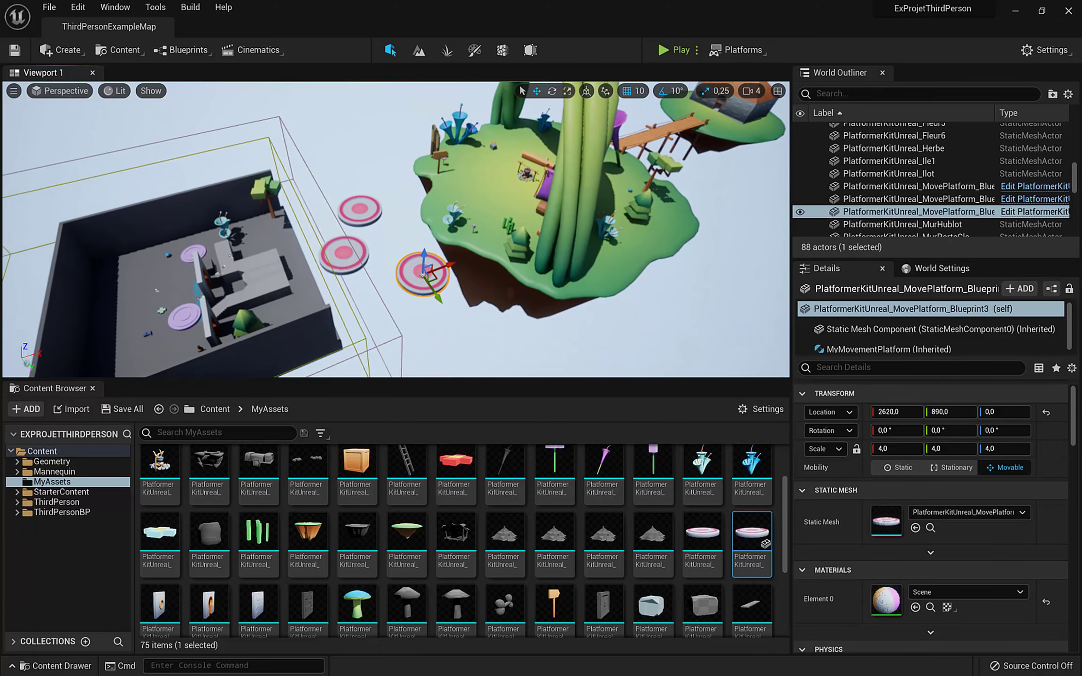
pyautogui.moveTo(326, 236); pyautogui.dragTo(347, 237, button='right')
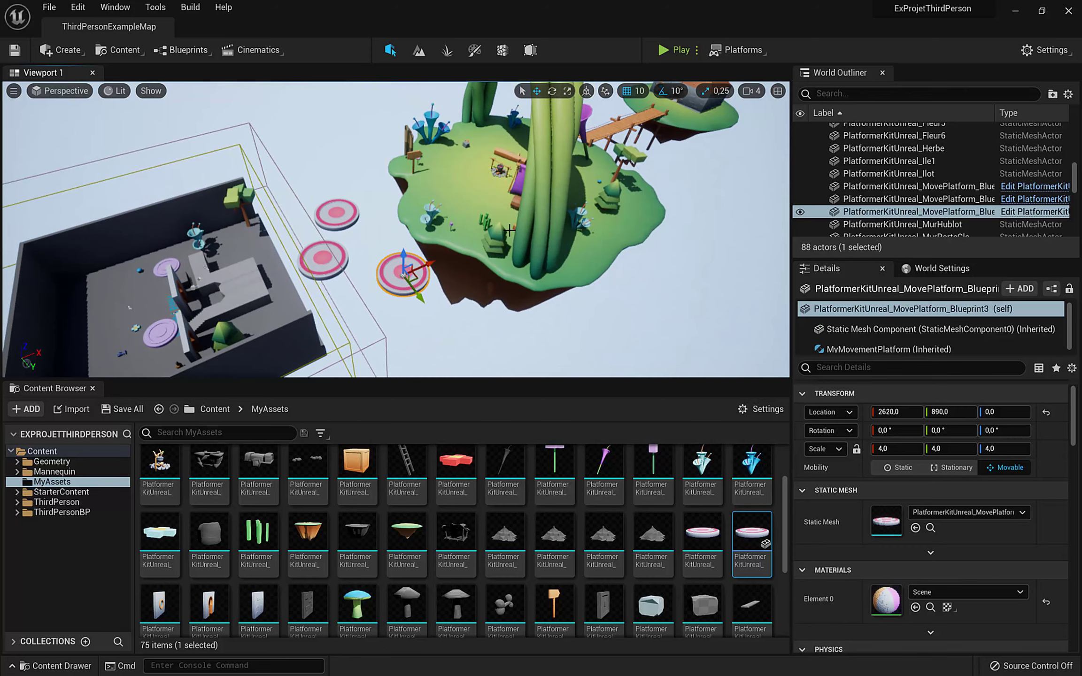
pyautogui.moveTo(510, 230); pyautogui.dragTo(458, 226, button='right')
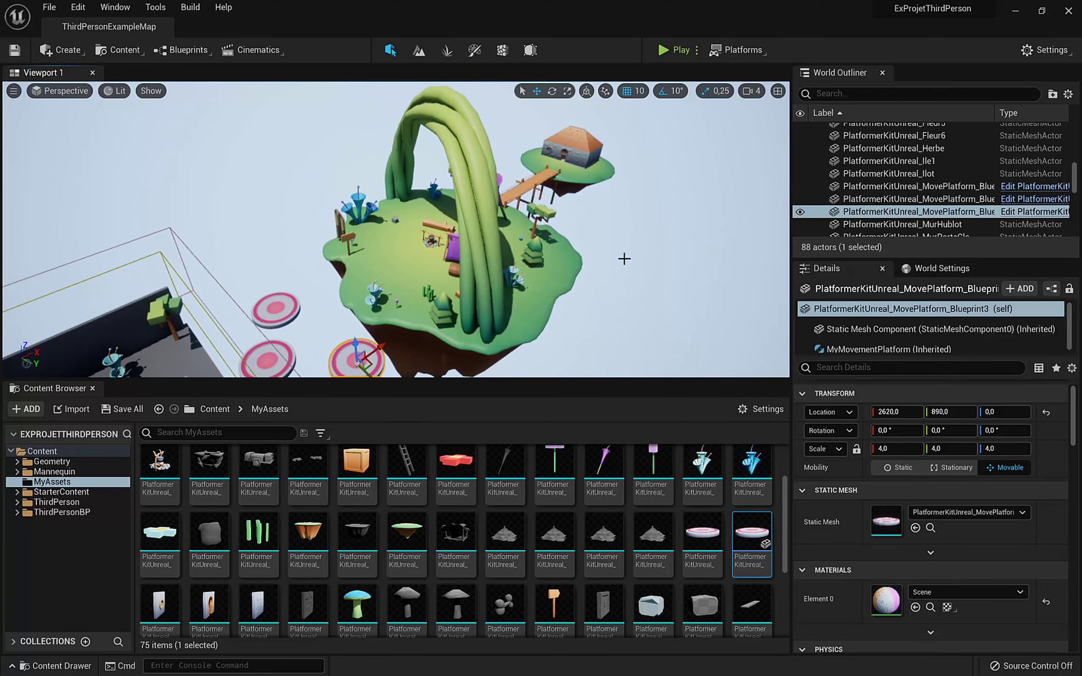
pyautogui.moveTo(527, 257); pyautogui.dragTo(402, 276, button='right')
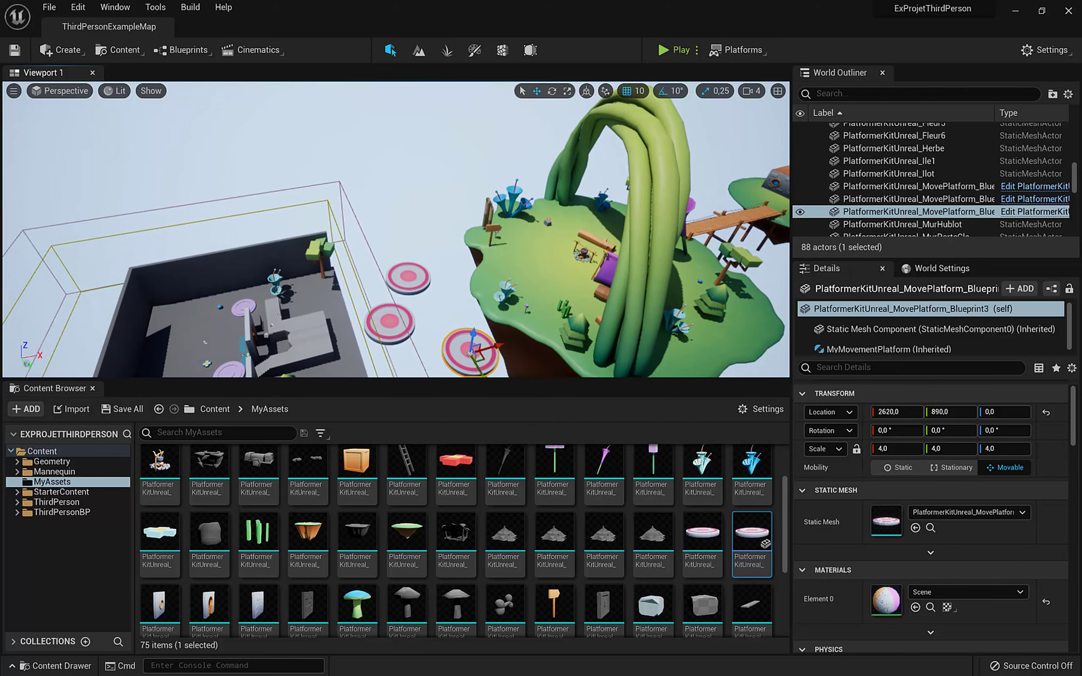
pyautogui.moveTo(532, 210); pyautogui.dragTo(554, 234, button='right')
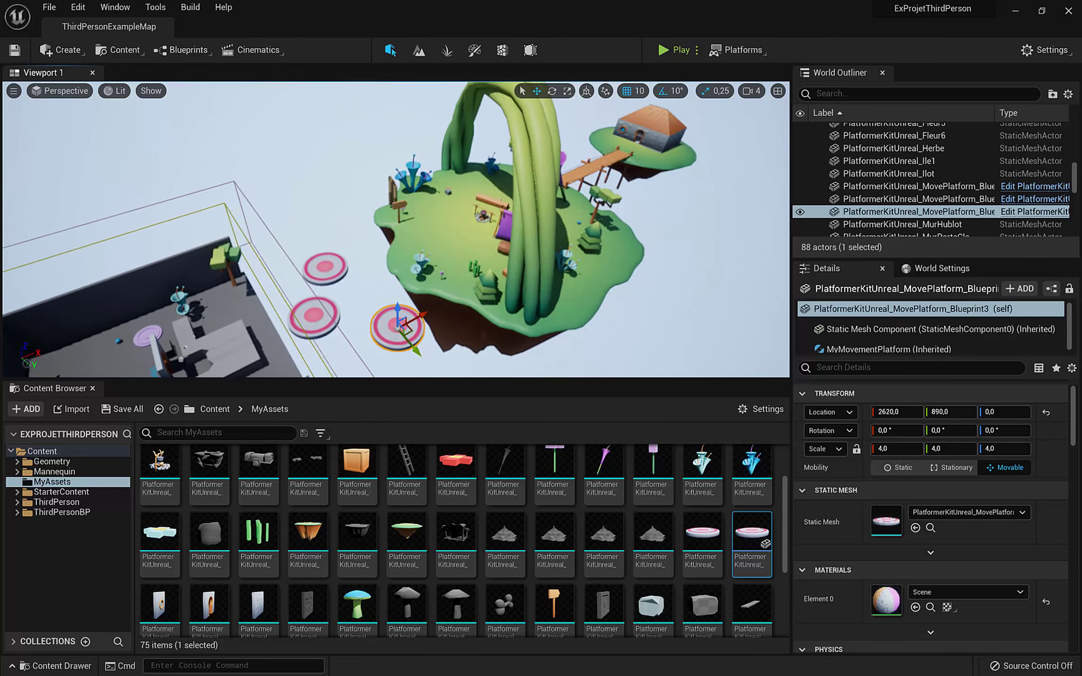